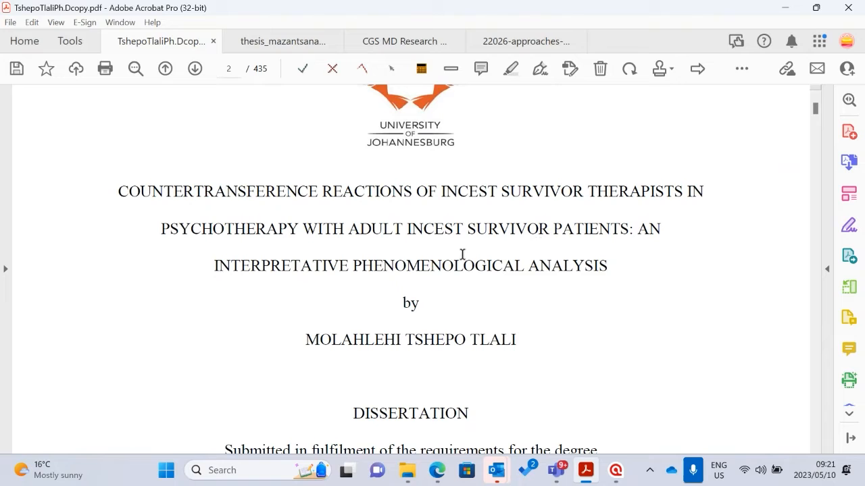
Look through the thesis's opening pages, from the title page past the affidavit to the acknowledgements
scroll(607, 288, down, 4)
scroll(607, 287, down, 12)
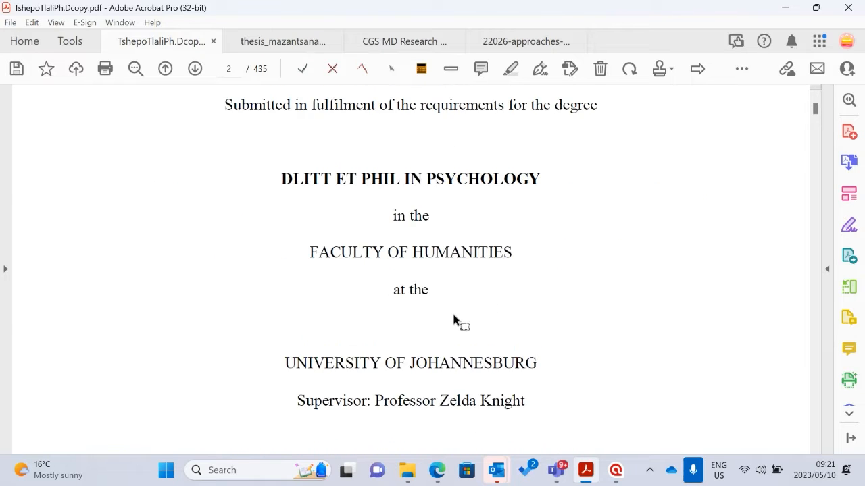
scroll(364, 226, up, 2)
scroll(363, 227, down, 8)
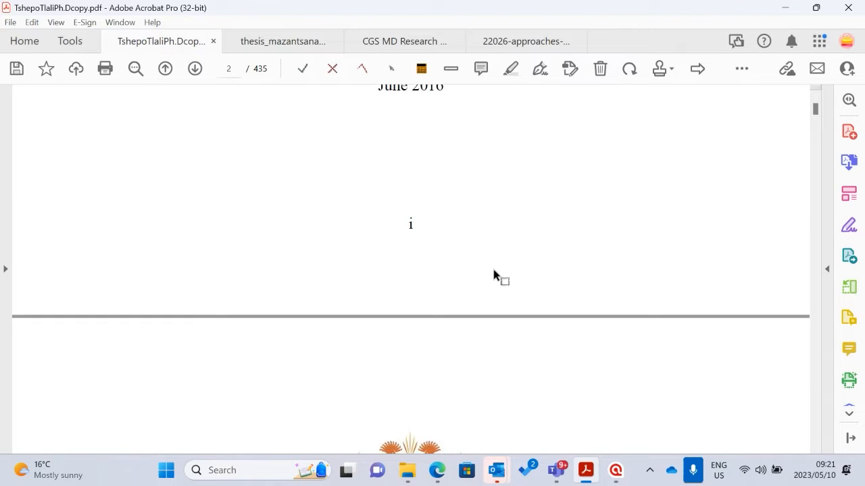
scroll(487, 305, down, 11)
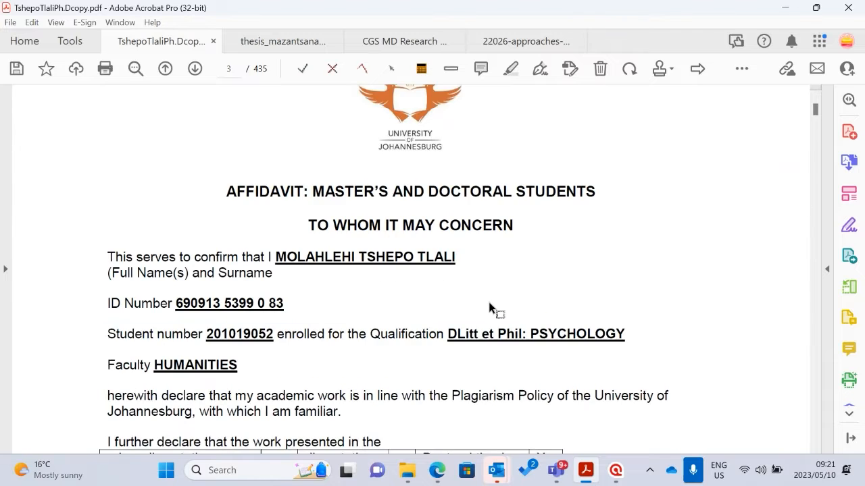
scroll(519, 245, down, 12)
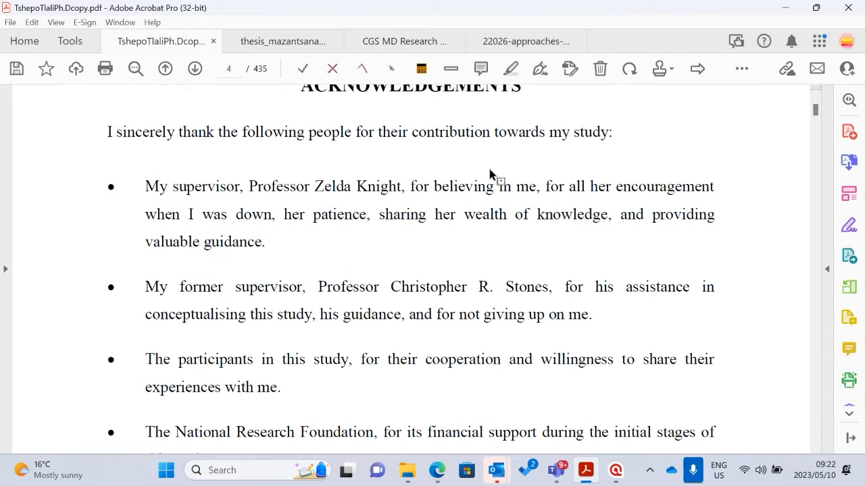
scroll(527, 183, up, 2)
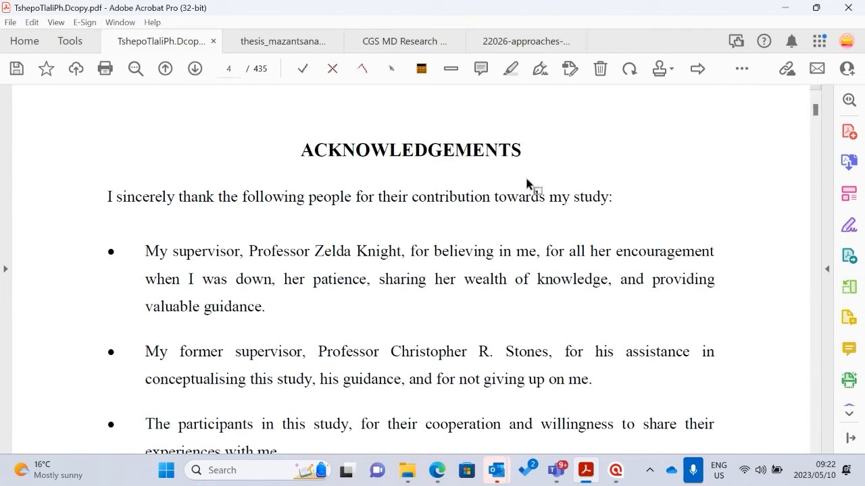
Search the thesis for "data analysis" and examine the matching entry in the table of contents
right_click(527, 183)
click(458, 155)
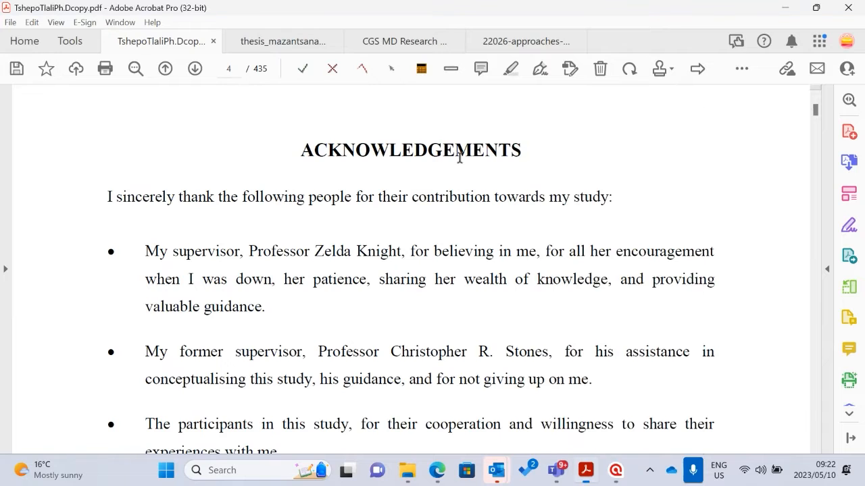
right_click(458, 155)
click(652, 210)
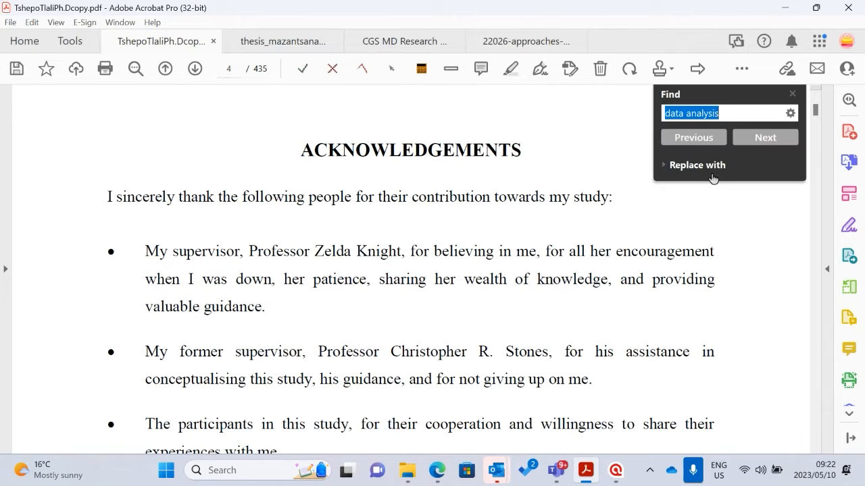
click(748, 137)
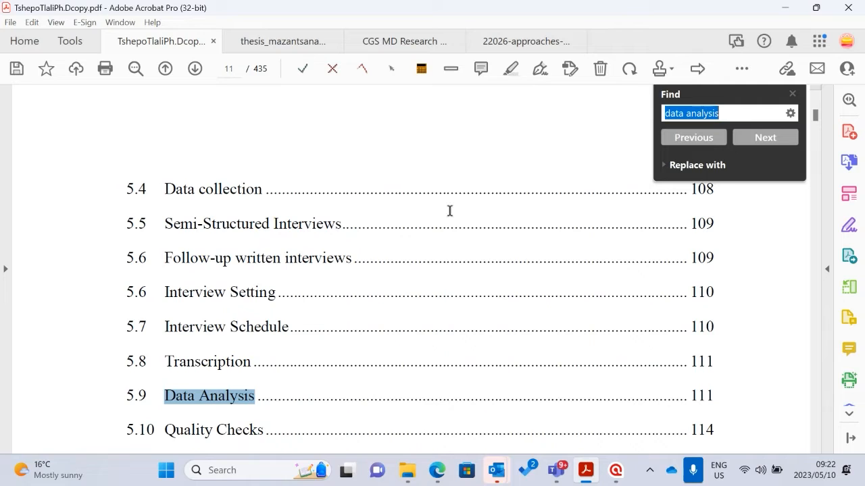
scroll(376, 271, down, 1)
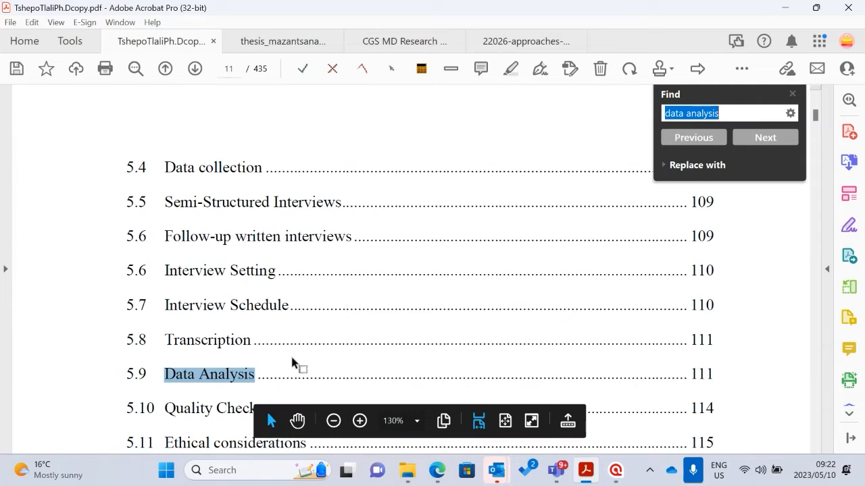
Continue the "data analysis" search to the section 5.9 heading in the body text
click(207, 380)
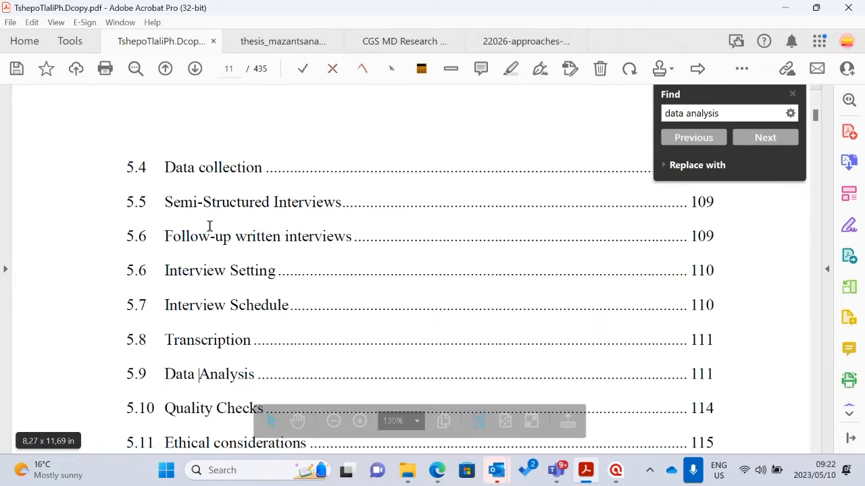
click(765, 138)
click(766, 138)
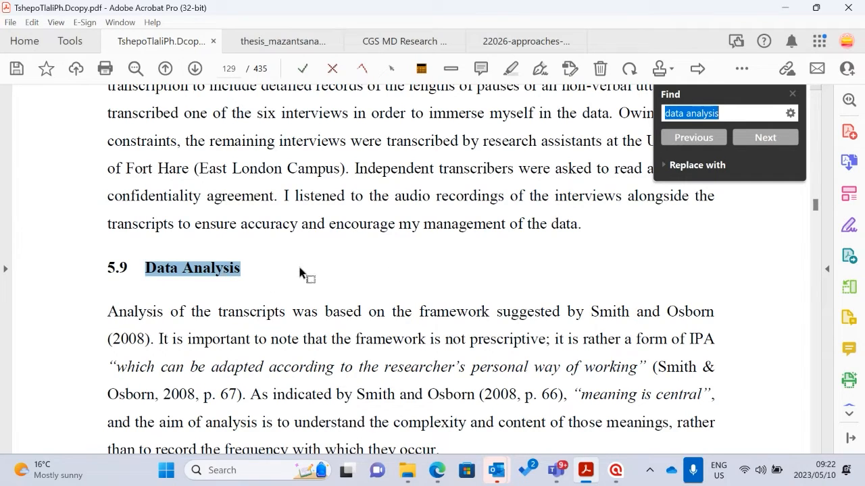
Read the introduction of section 5.9 and its highlighted sentence on how the data were analysed
scroll(332, 268, down, 5)
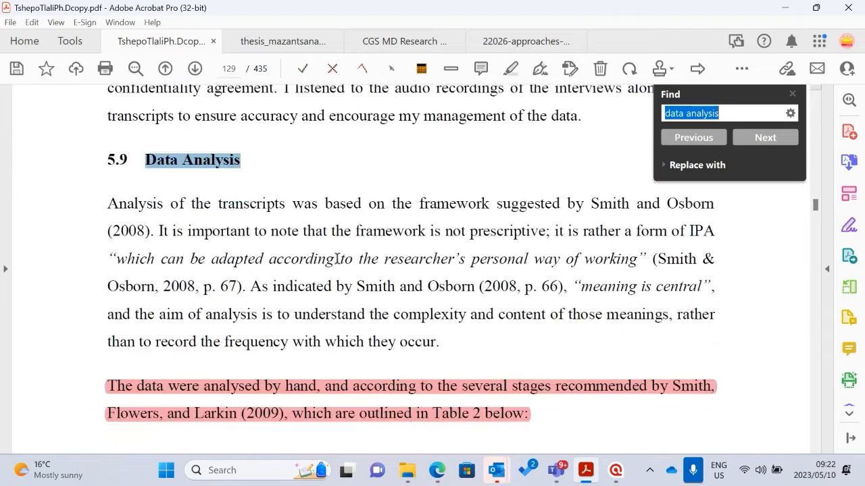
scroll(348, 270, down, 1)
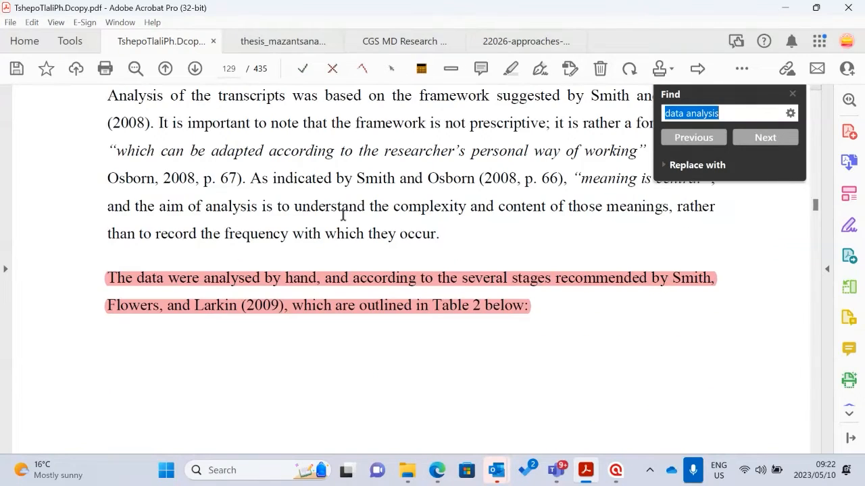
scroll(348, 216, down, 1)
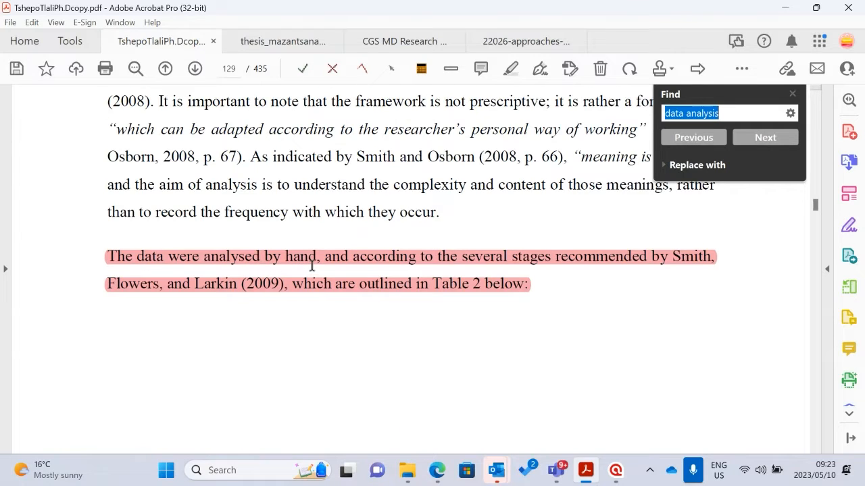
scroll(338, 295, down, 2)
scroll(338, 291, up, 3)
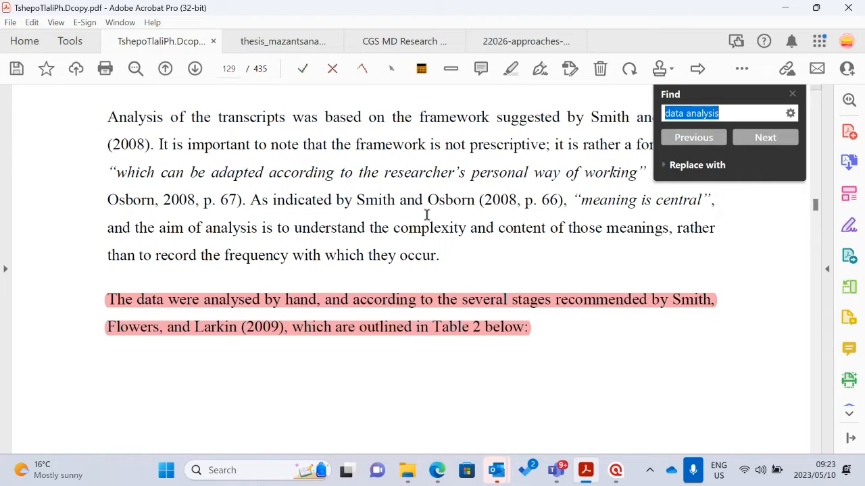
Examine Table 2, Stages of IPA Analysis, from the first stage to the last
scroll(419, 288, down, 10)
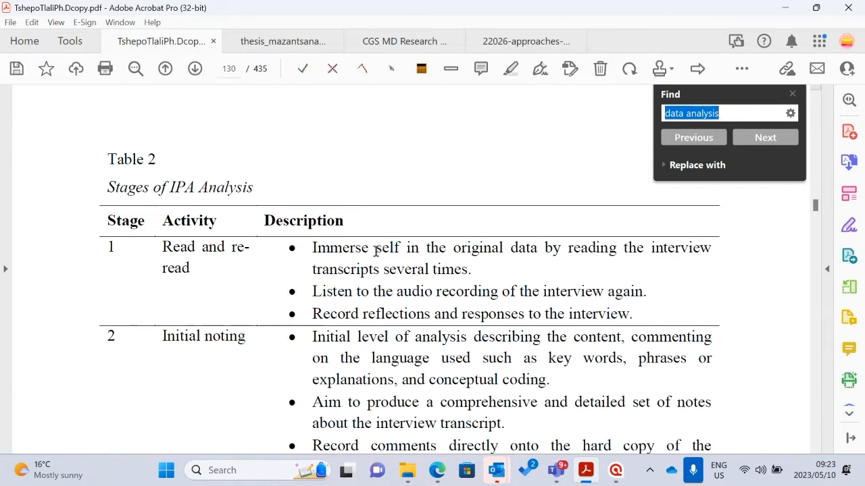
scroll(270, 250, up, 1)
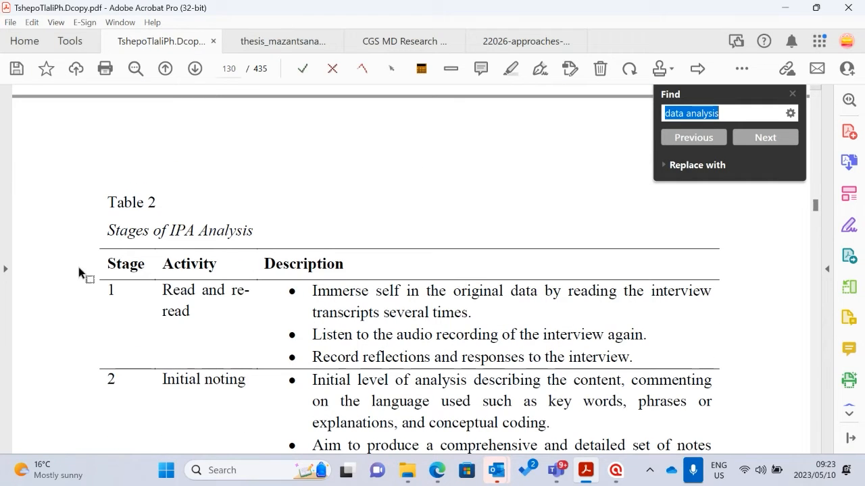
scroll(305, 259, down, 3)
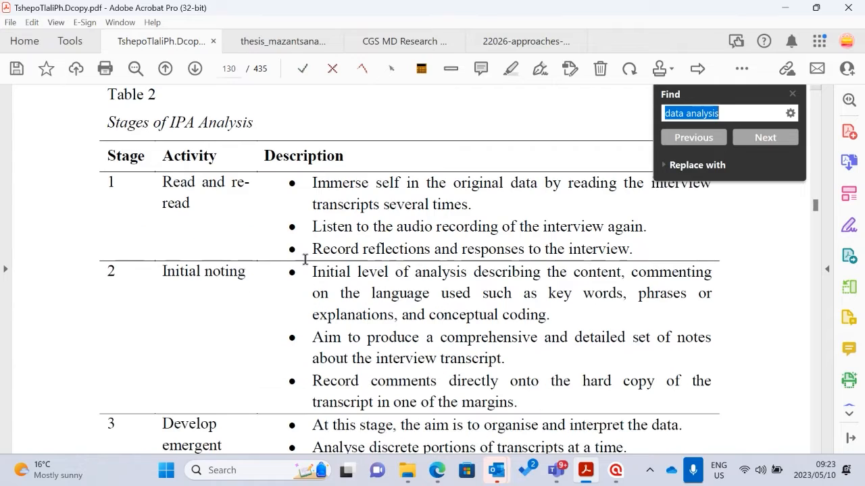
scroll(338, 284, down, 15)
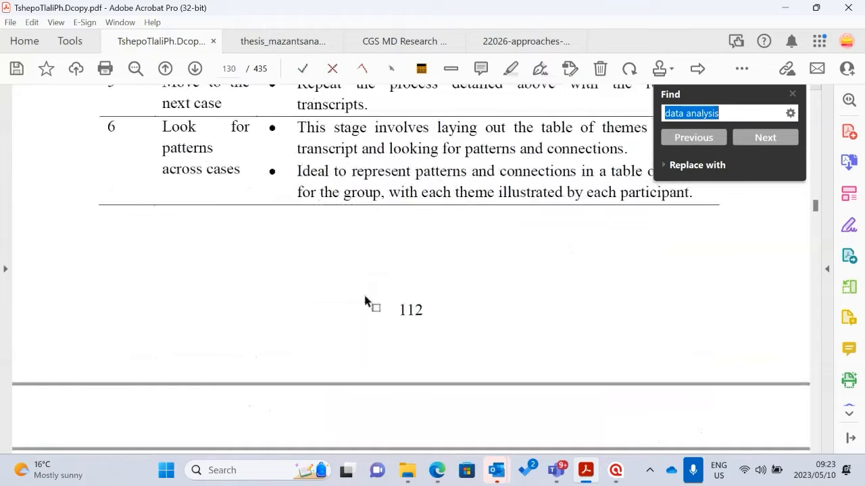
Read the paragraph following Table 2, marking "The analysis was a cyclical process" with a temporary text selection
scroll(366, 301, down, 6)
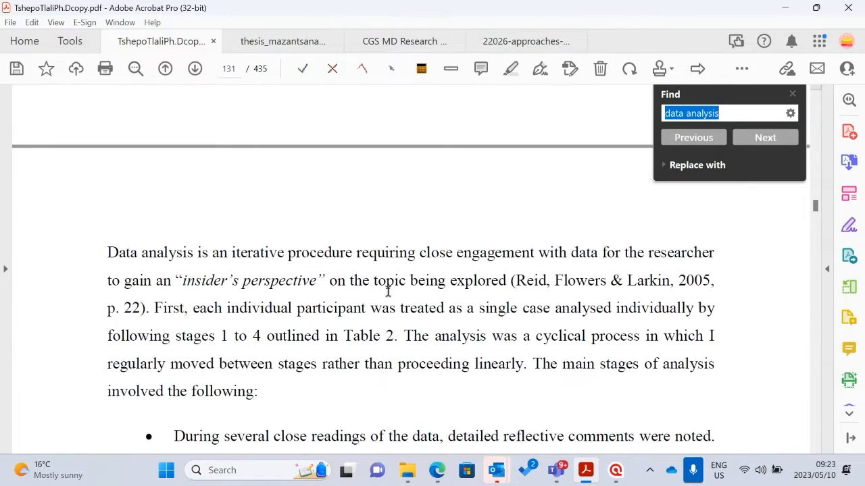
scroll(388, 291, down, 2)
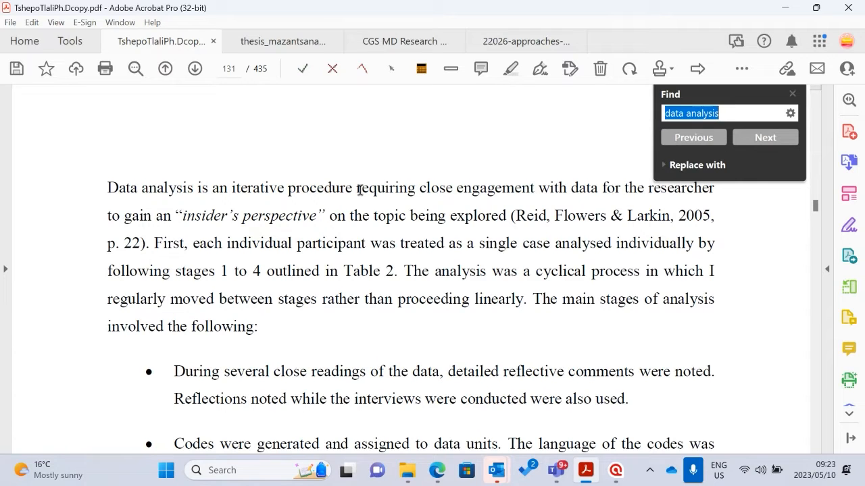
scroll(434, 200, down, 3)
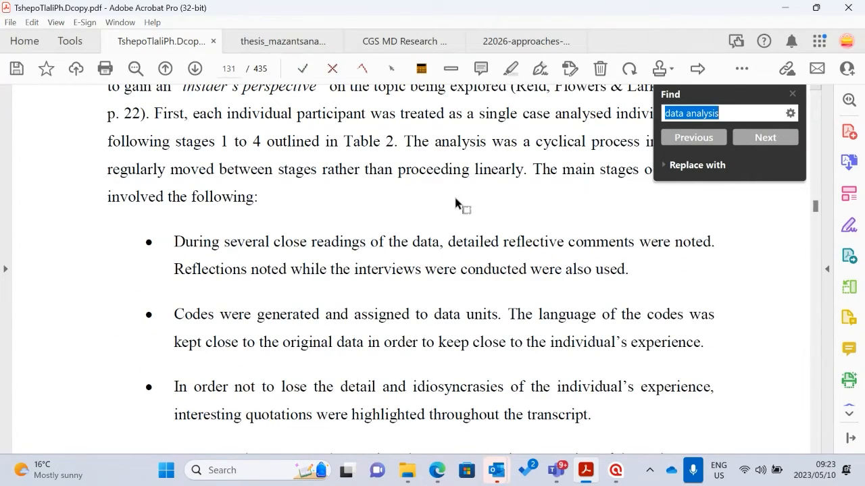
scroll(466, 223, up, 1)
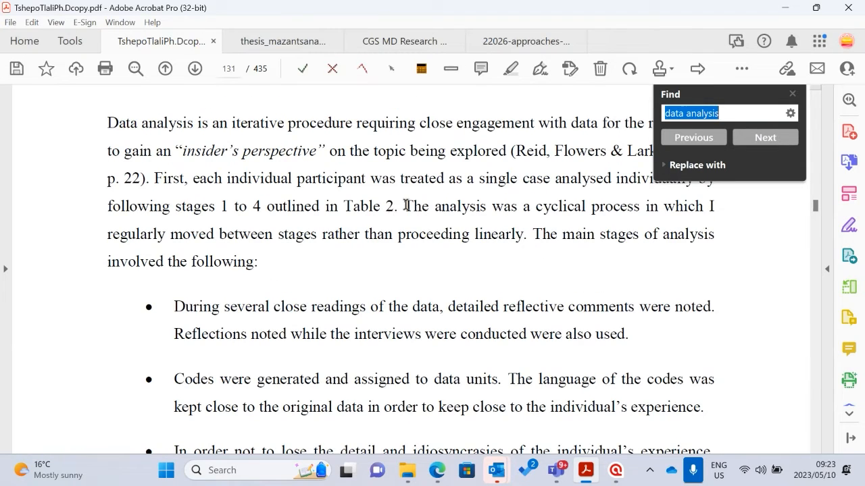
drag(405, 206, 638, 210)
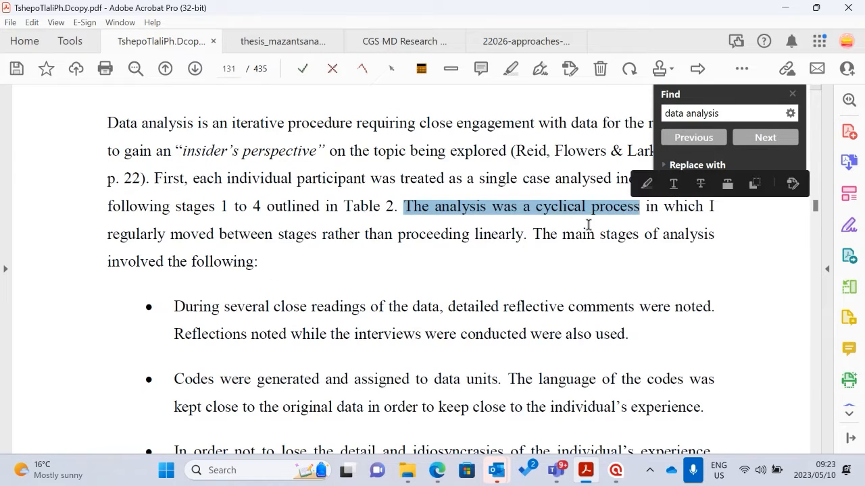
scroll(203, 323, down, 1)
click(278, 289)
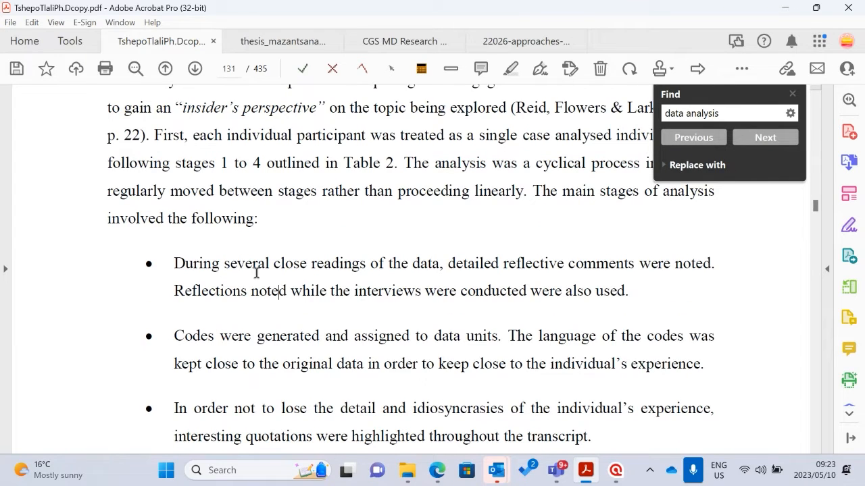
Read the bulleted stages of individual and group analysis up to section 5.10, Quality Checks
scroll(479, 265, down, 1)
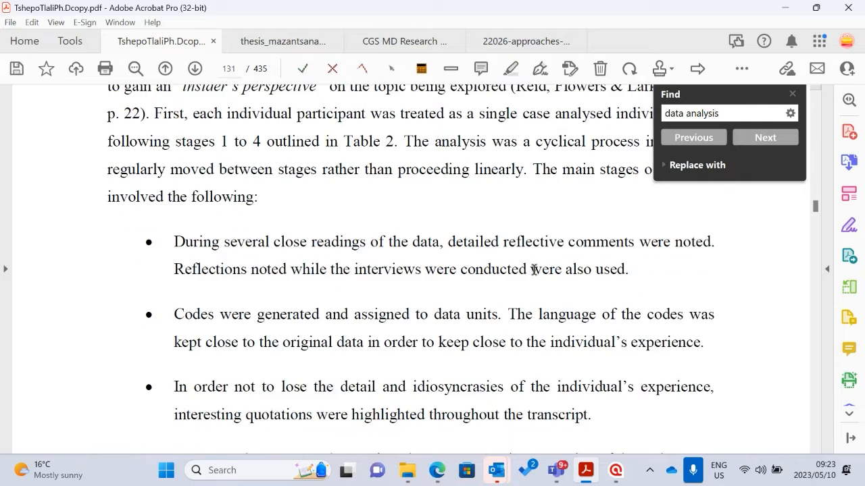
scroll(274, 304, down, 2)
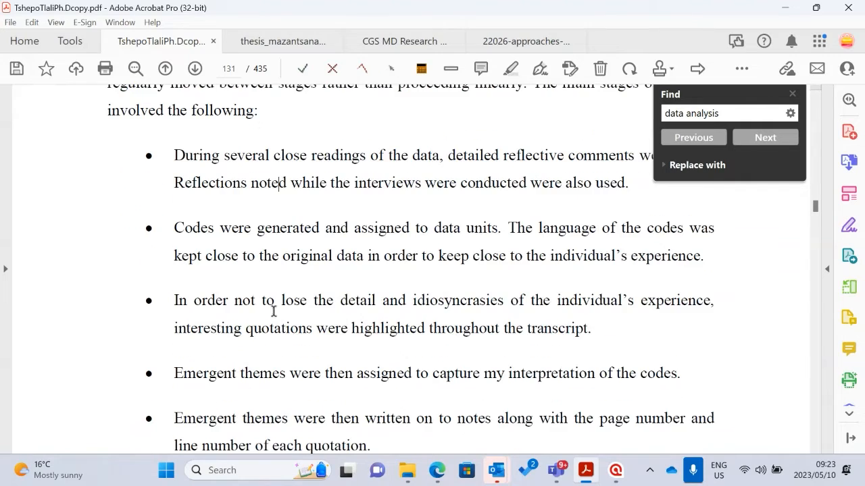
scroll(303, 298, down, 12)
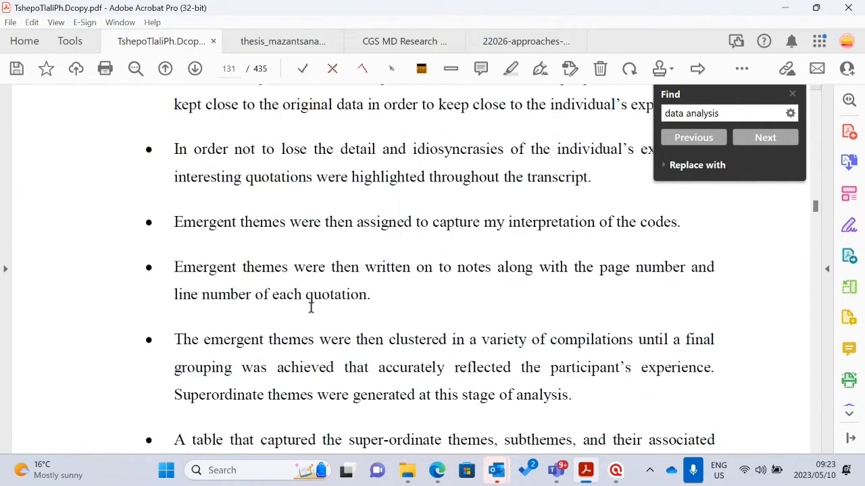
scroll(300, 309, down, 8)
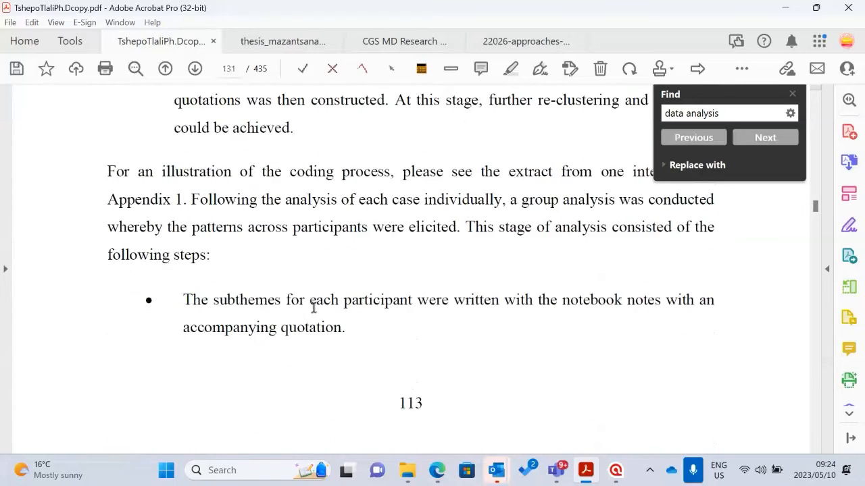
scroll(319, 310, down, 10)
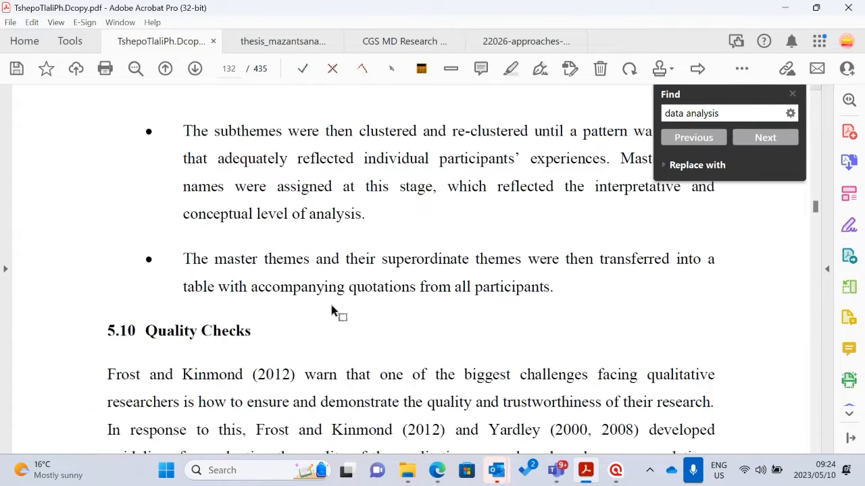
Return past the analysis stages and Table 2 to the highlighted sentence in section 5.9
scroll(445, 330, up, 1)
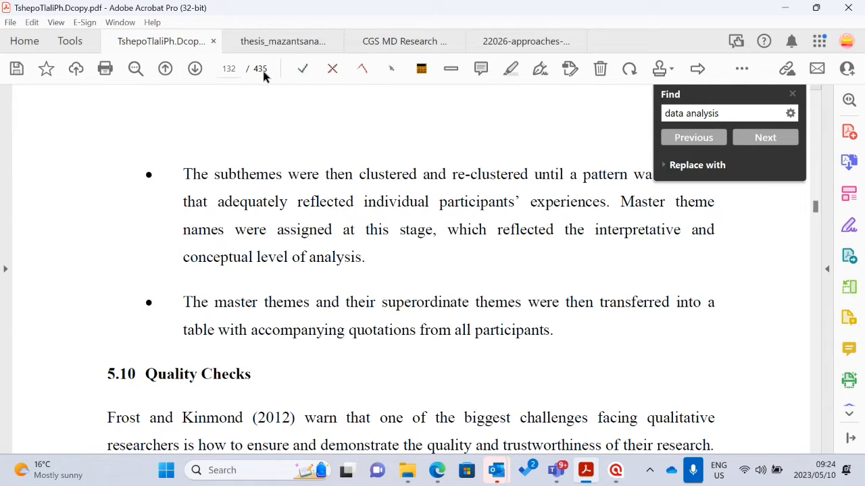
scroll(380, 253, up, 13)
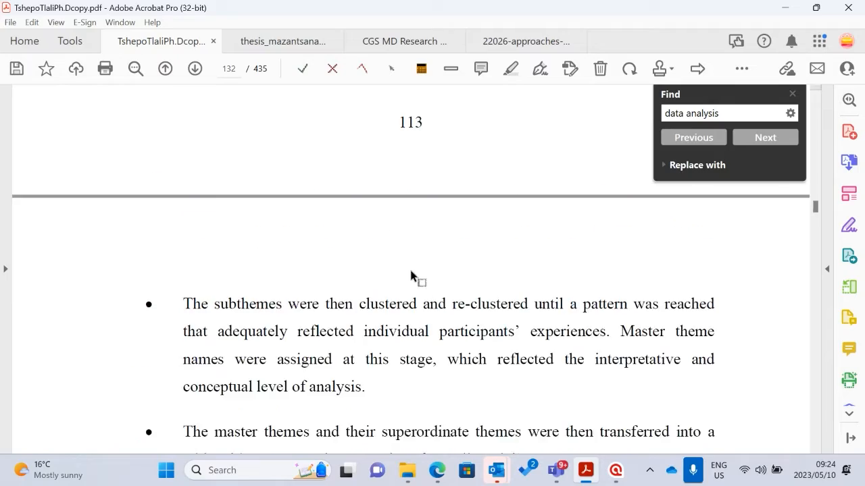
scroll(424, 261, up, 15)
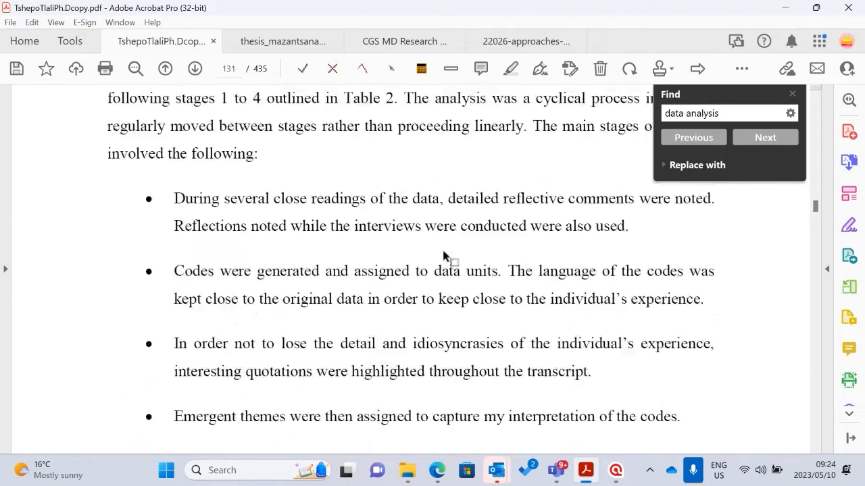
scroll(397, 287, up, 15)
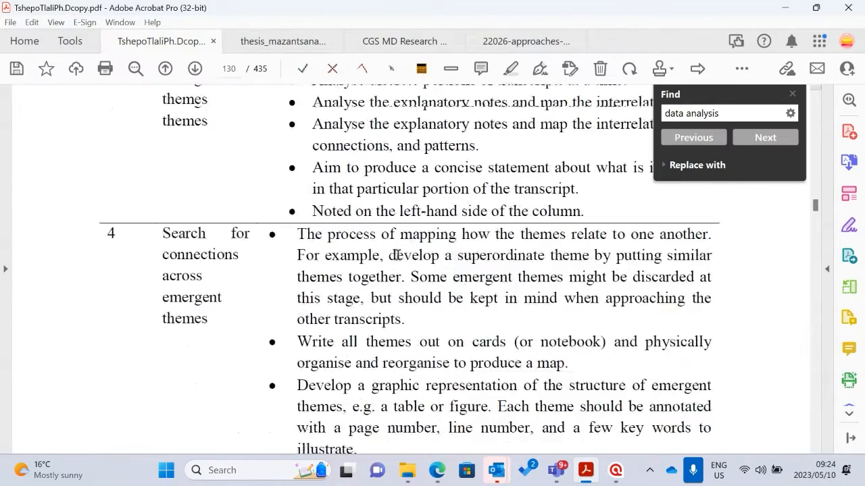
scroll(400, 250, up, 12)
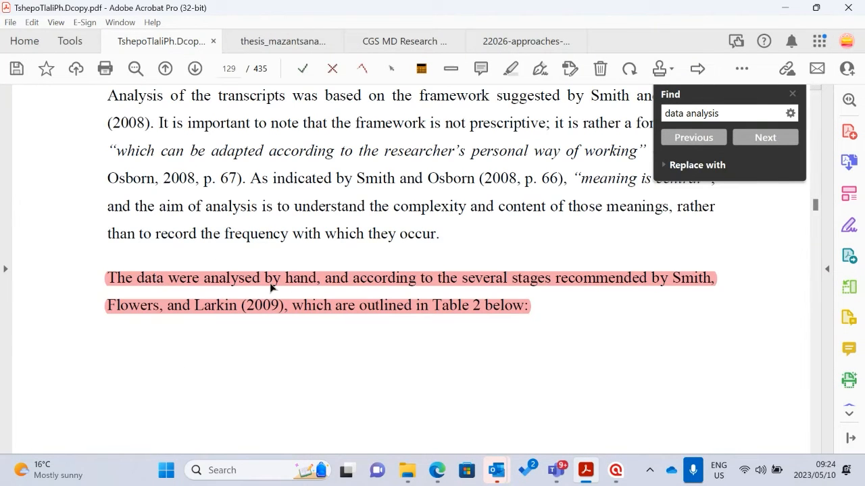
Switch to the practical theology thesis on the Amalinda Forest community and read its title page from the title to the submission date
scroll(316, 287, down, 2)
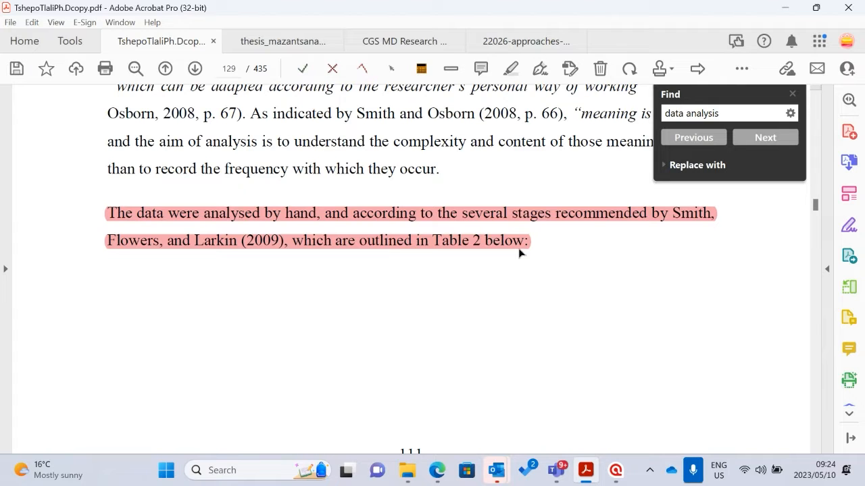
click(279, 43)
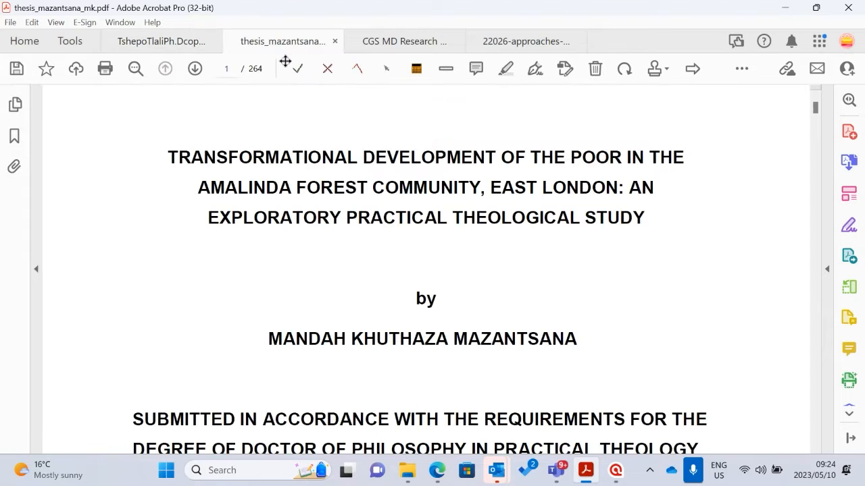
scroll(405, 245, down, 5)
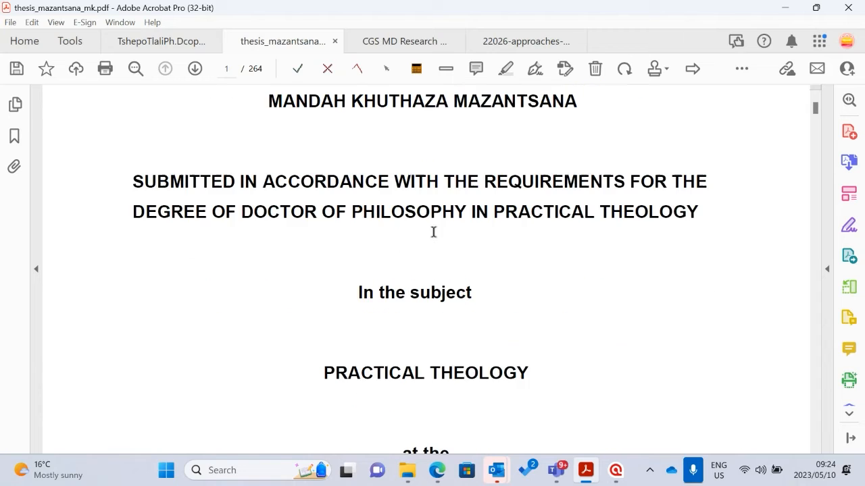
scroll(458, 257, up, 2)
scroll(460, 253, up, 4)
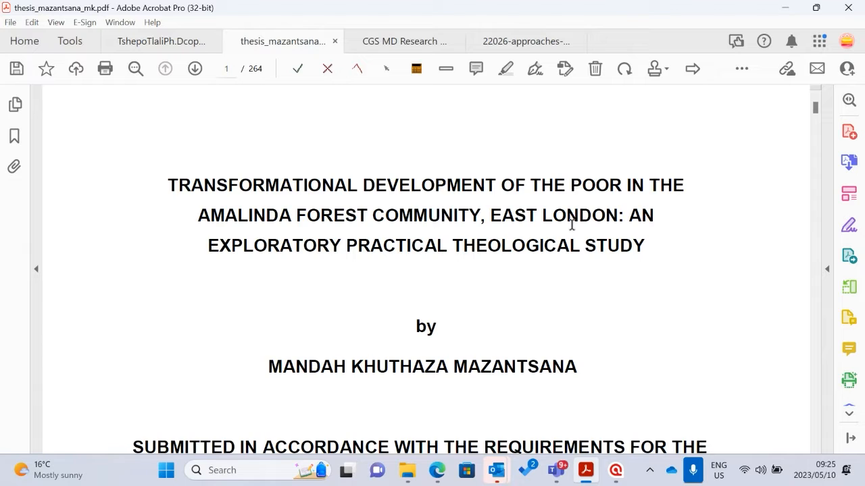
scroll(398, 256, down, 2)
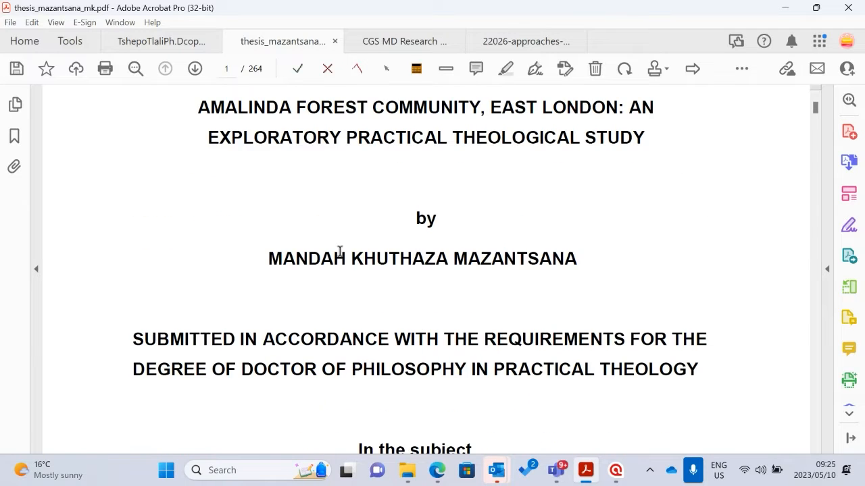
scroll(444, 273, down, 10)
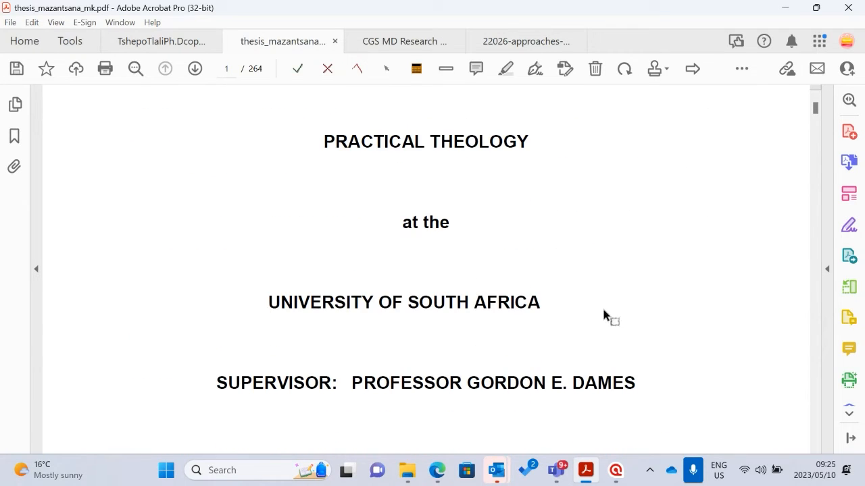
scroll(608, 315, down, 2)
scroll(498, 286, down, 3)
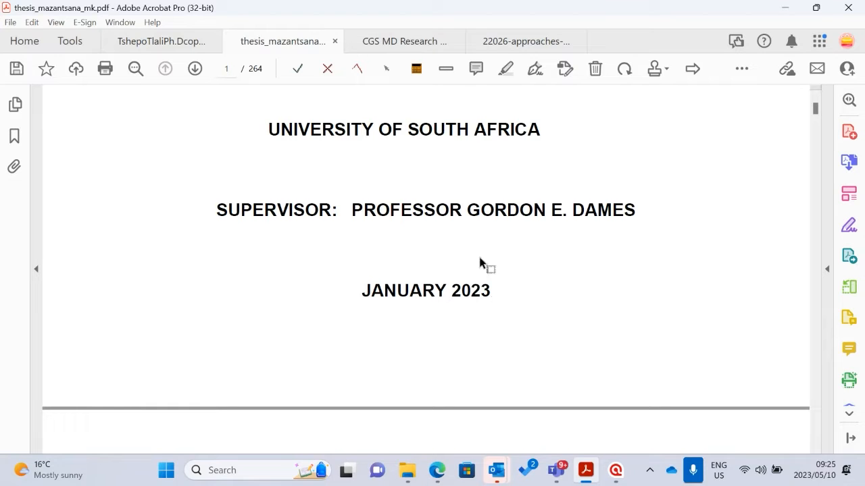
Search the thesis for "data analysis" and go to the match in section 6.1 of Chapter 6, Analysis of the research data
key(ctrl+f)
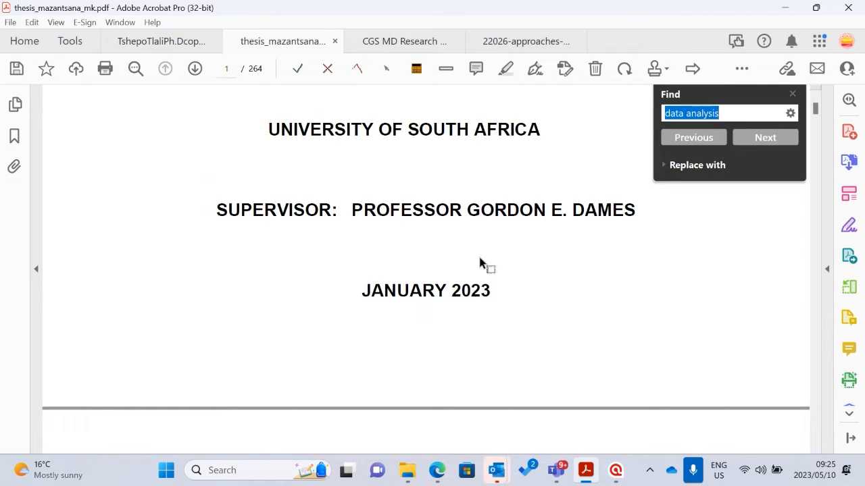
key(Return)
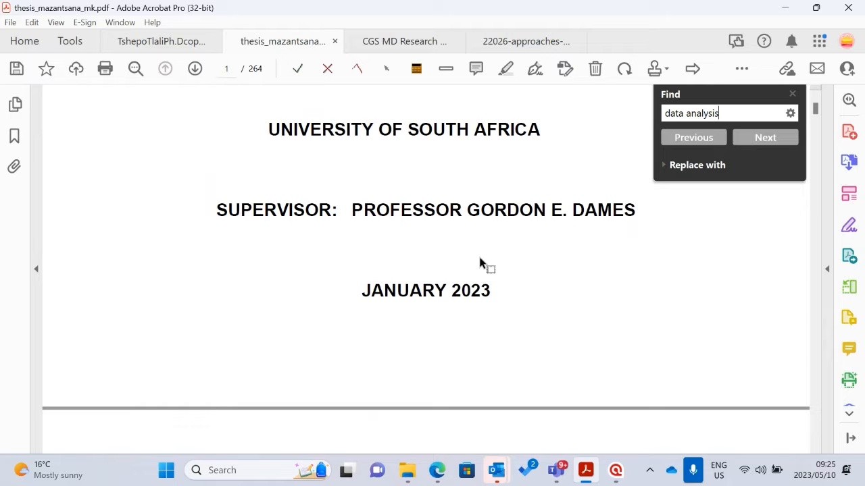
key(Return)
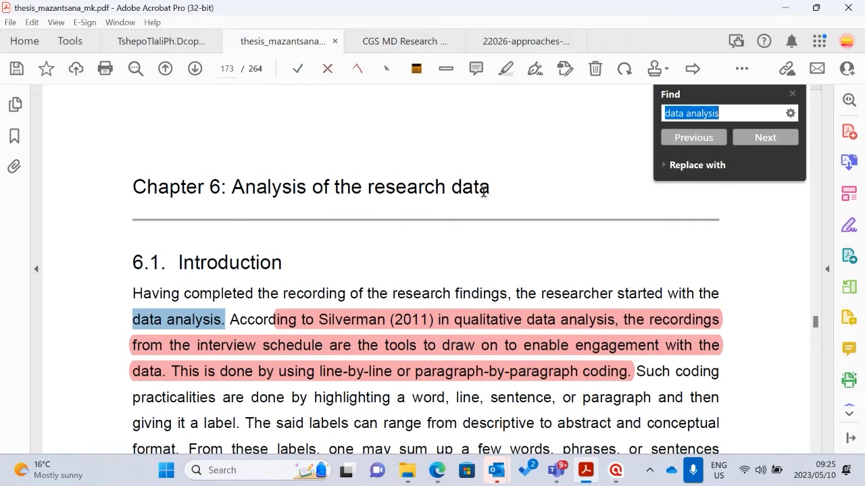
Read section 6.1, Introduction, focusing on the highlighted passage about line-by-line or paragraph-by-paragraph coding
scroll(376, 237, down, 1)
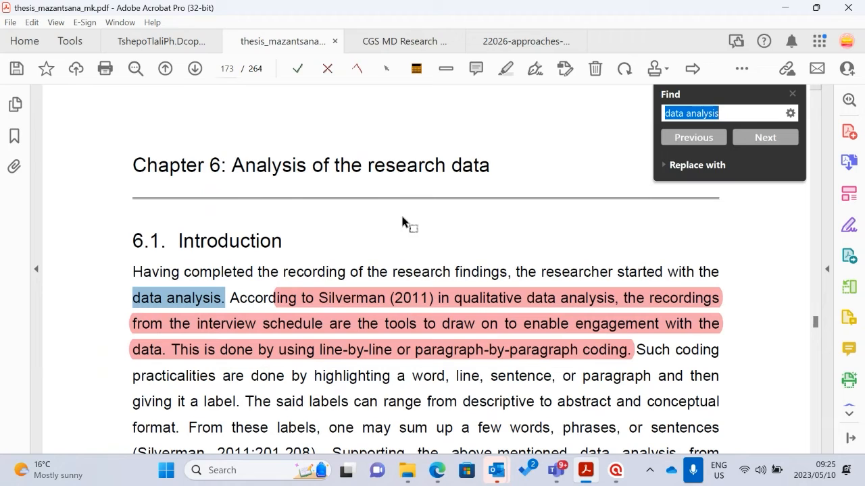
scroll(413, 215, down, 2)
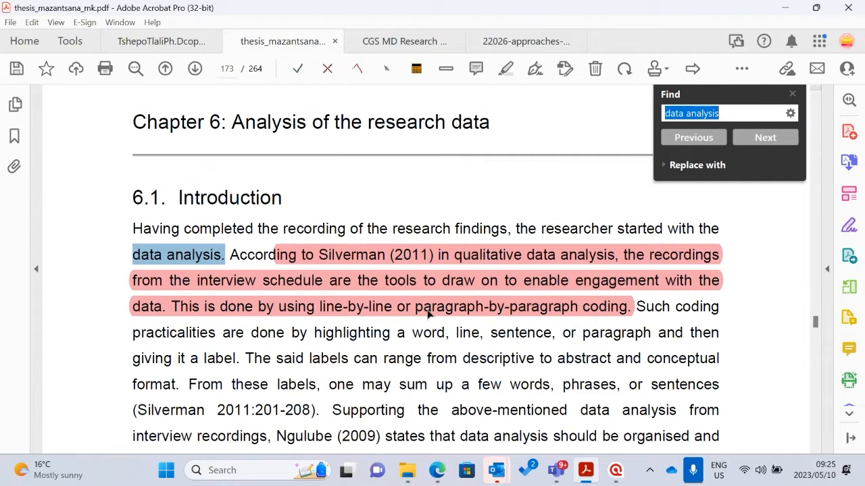
click(660, 312)
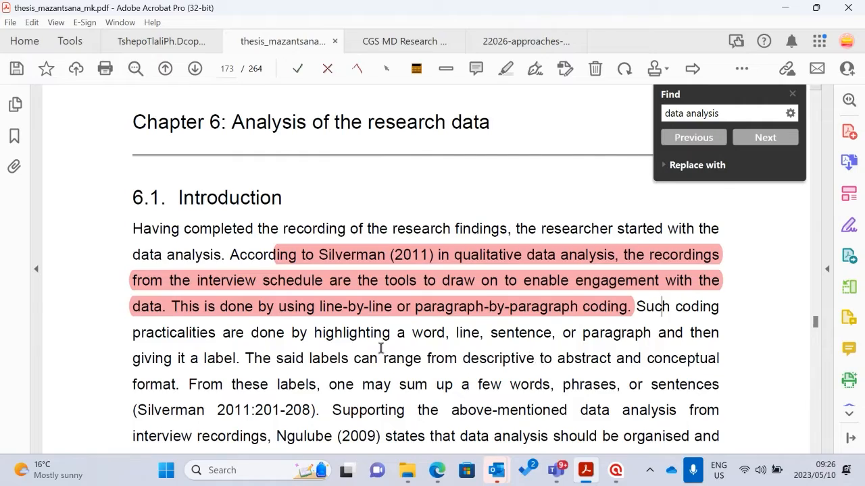
scroll(385, 345, down, 3)
scroll(402, 335, down, 9)
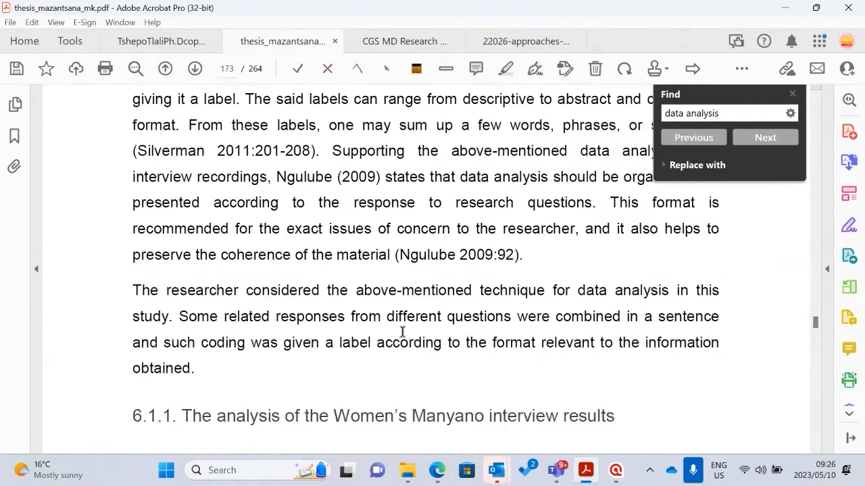
scroll(397, 324, up, 6)
scroll(397, 321, up, 2)
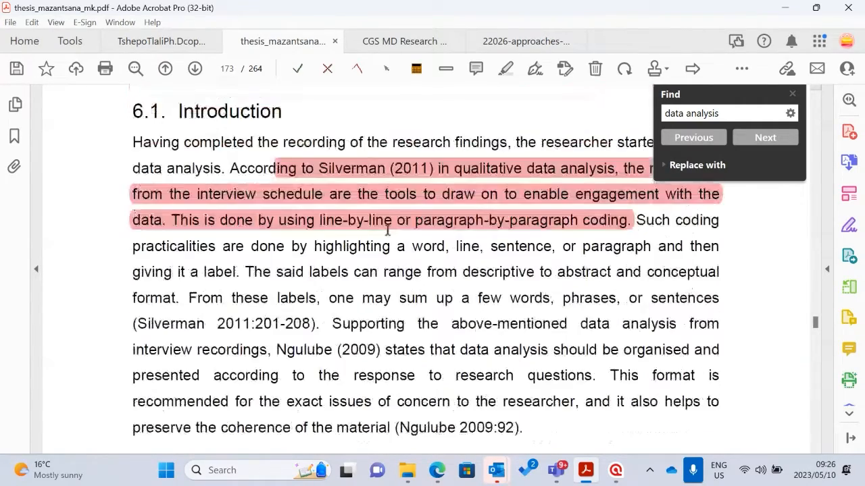
Examine how sections 6.1.1 and 6.1.2 present the Women's Manyano interview results, and return to the Chapter 6 heading
scroll(369, 284, down, 7)
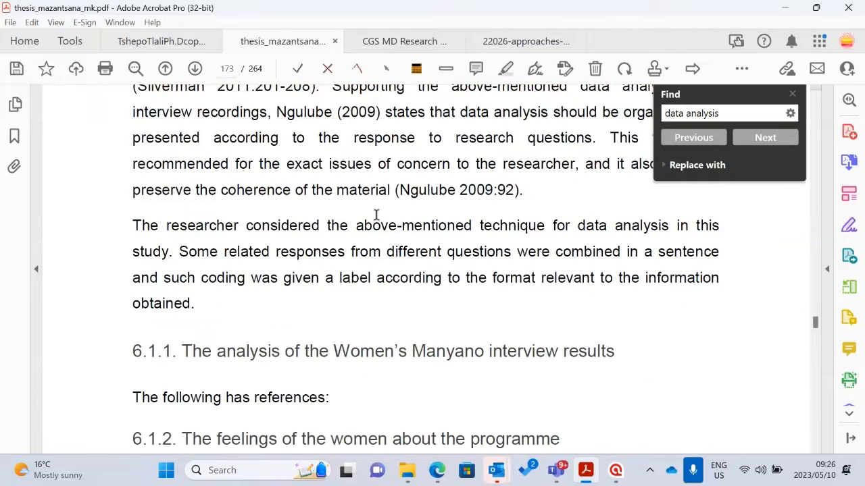
scroll(379, 218, down, 3)
scroll(291, 247, down, 5)
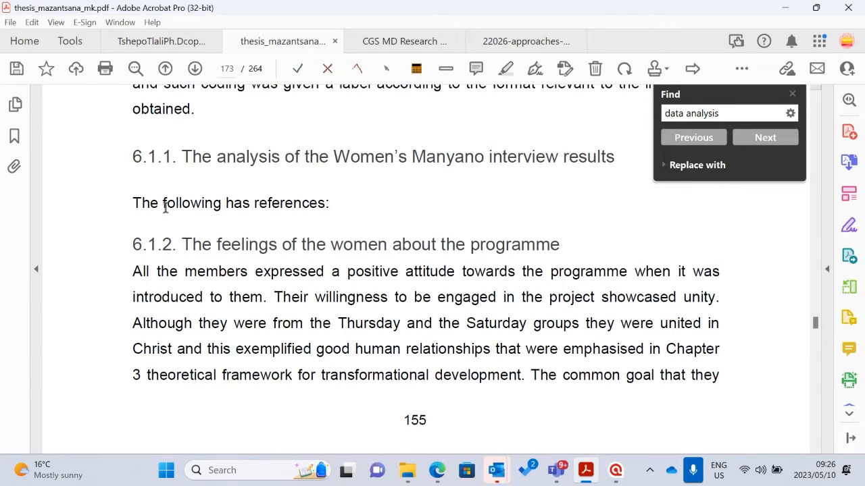
scroll(203, 201, up, 1)
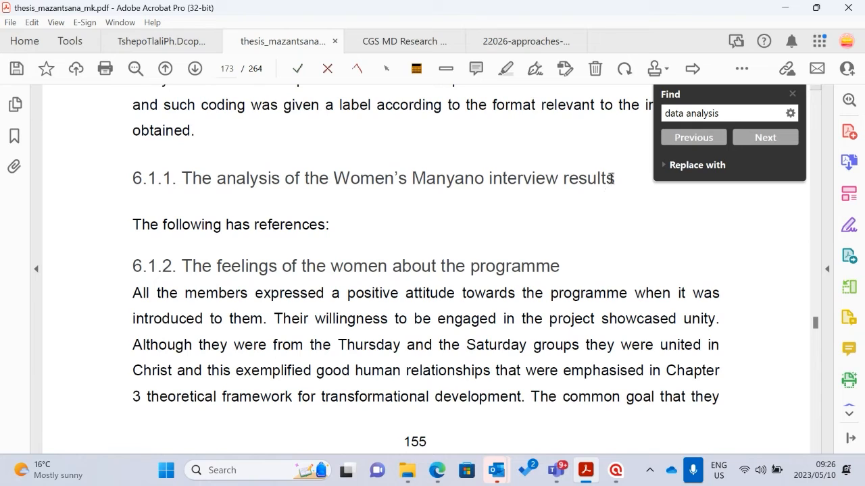
scroll(373, 283, down, 1)
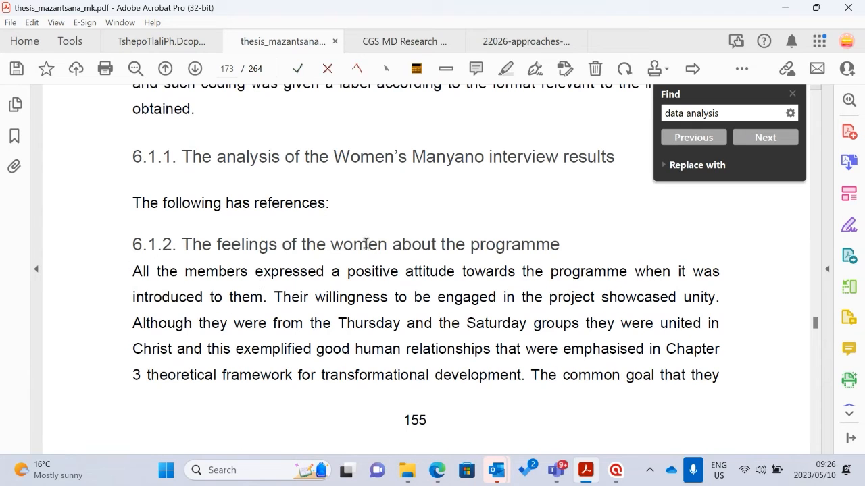
scroll(286, 293, down, 2)
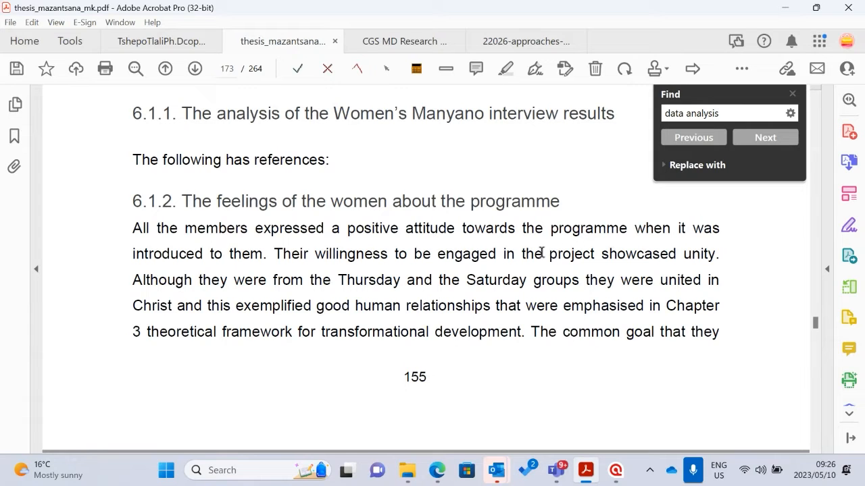
scroll(608, 242, up, 10)
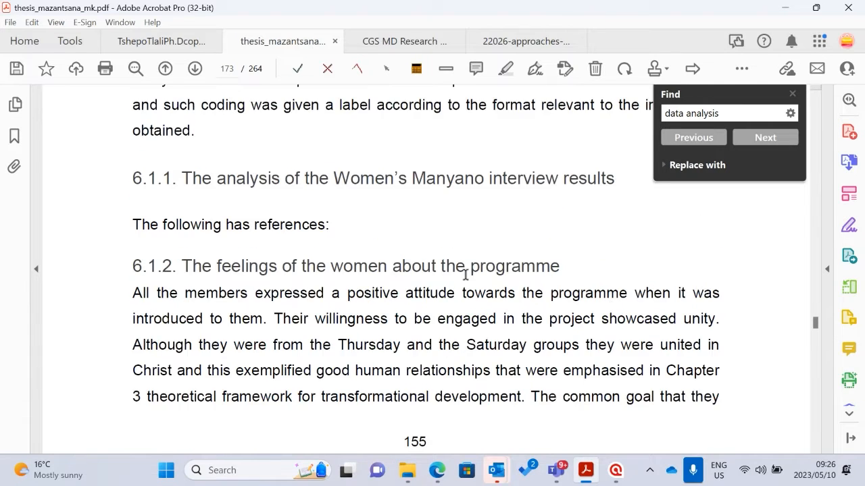
scroll(465, 279, up, 2)
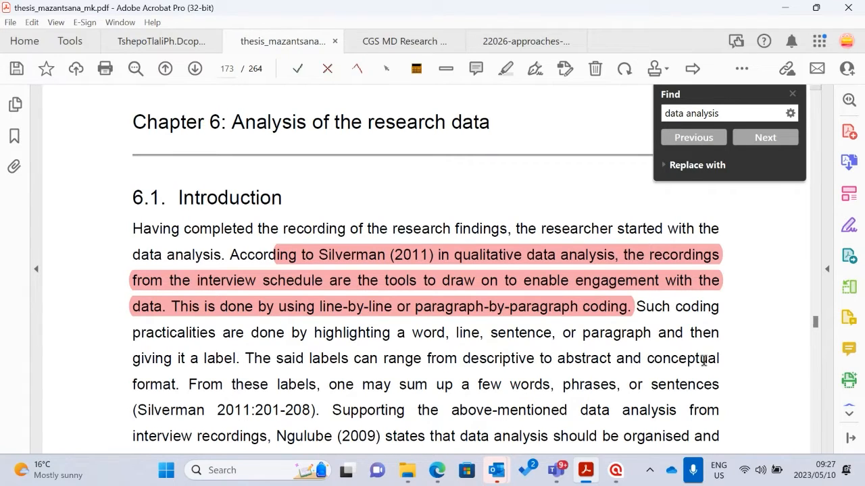
Switch to the article on manual and technological approaches to qualitative data analysis and go to its first page
click(534, 42)
scroll(487, 247, up, 8)
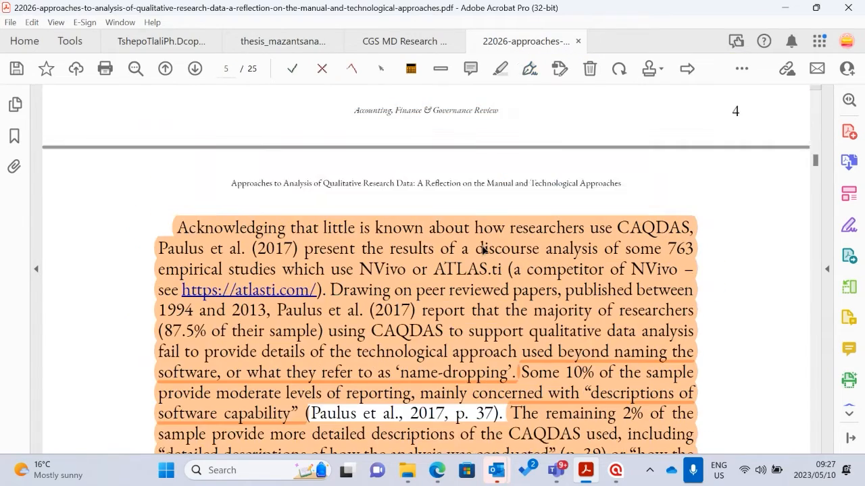
scroll(563, 253, up, 3)
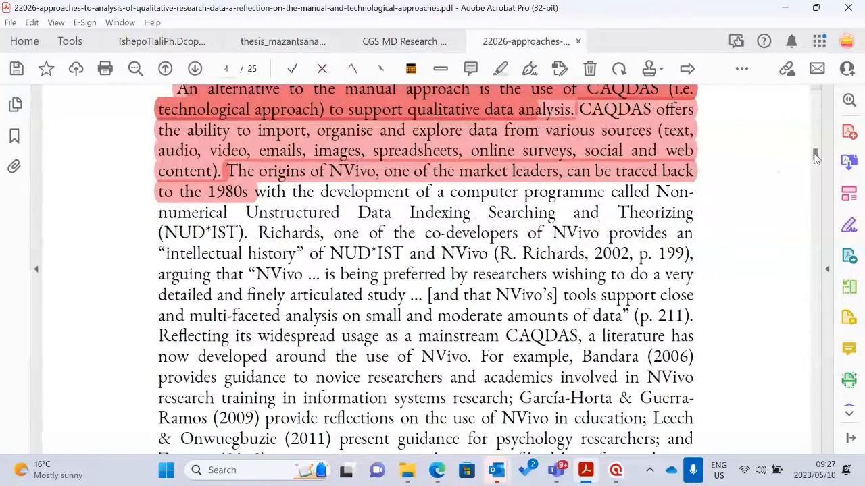
drag(816, 156, 817, 105)
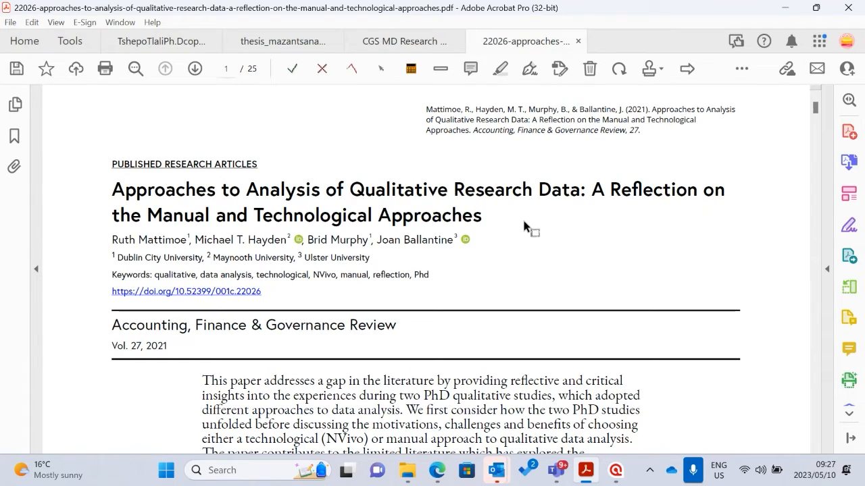
Read section 2.2, Approaches to Data Analysis: Manual and Technological (i.e. NVivo) Approaches, including its highlighted sentences
scroll(507, 236, down, 10)
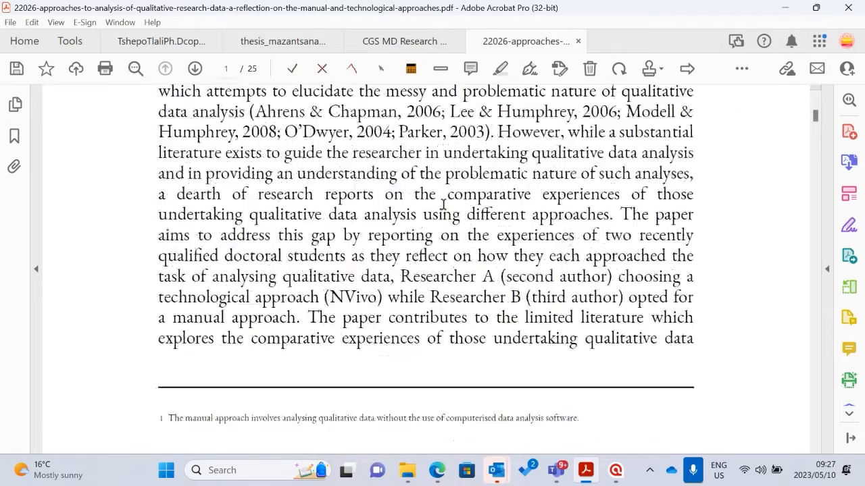
scroll(443, 238, down, 15)
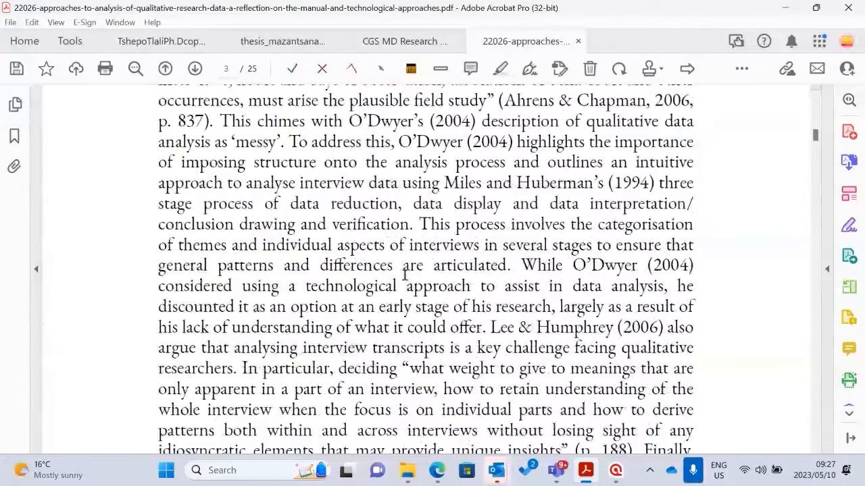
scroll(409, 264, down, 4)
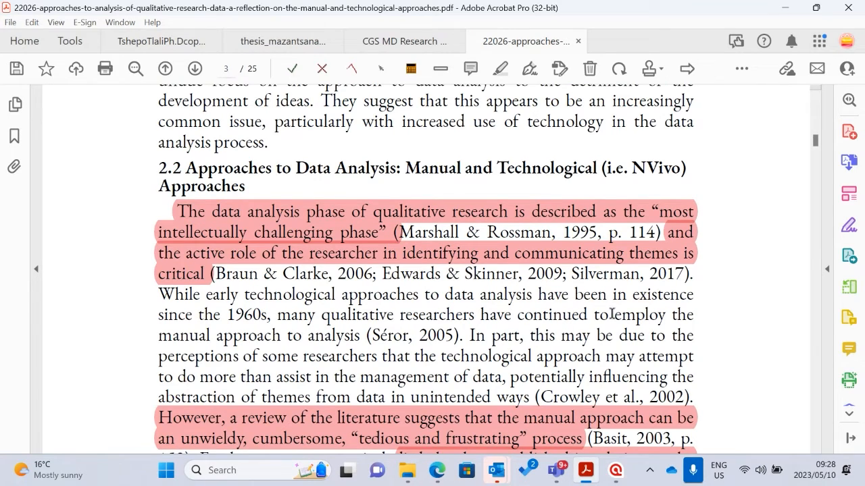
Review the paragraph just before section 2.2 about structuring qualitative analysis and the challenges of interview transcripts
mouse_move(621, 479)
scroll(506, 152, up, 2)
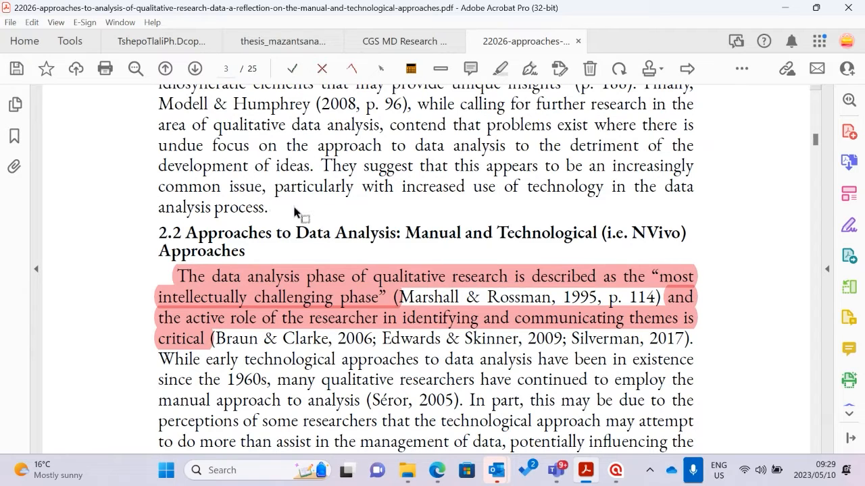
scroll(290, 223, up, 4)
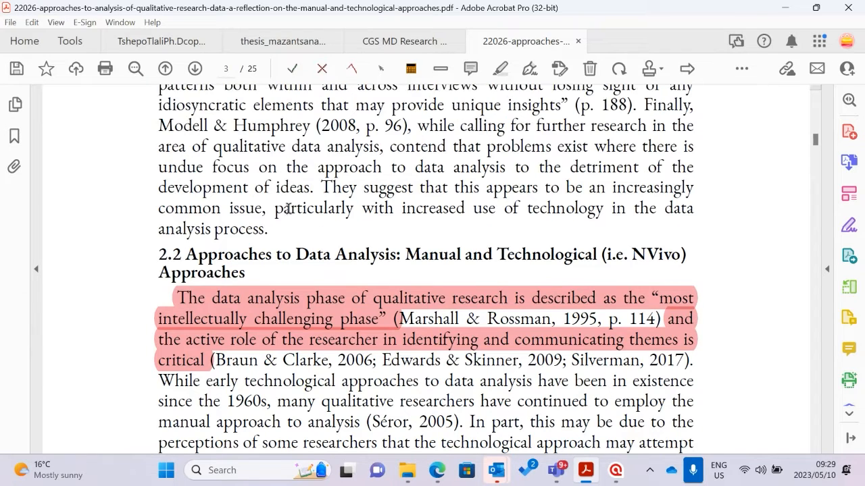
scroll(290, 240, up, 1)
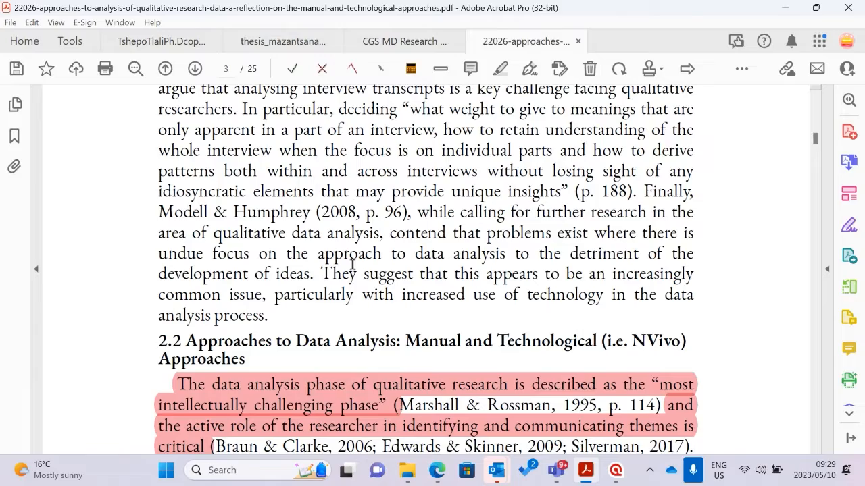
scroll(354, 263, up, 1)
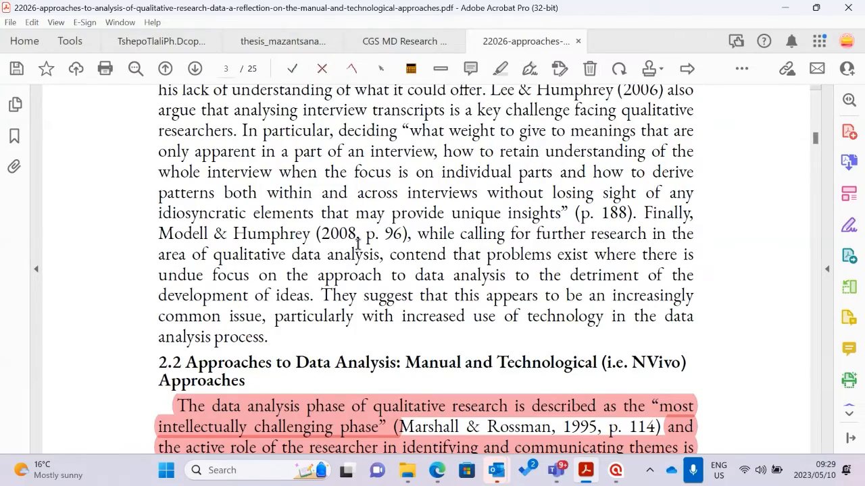
scroll(361, 240, up, 9)
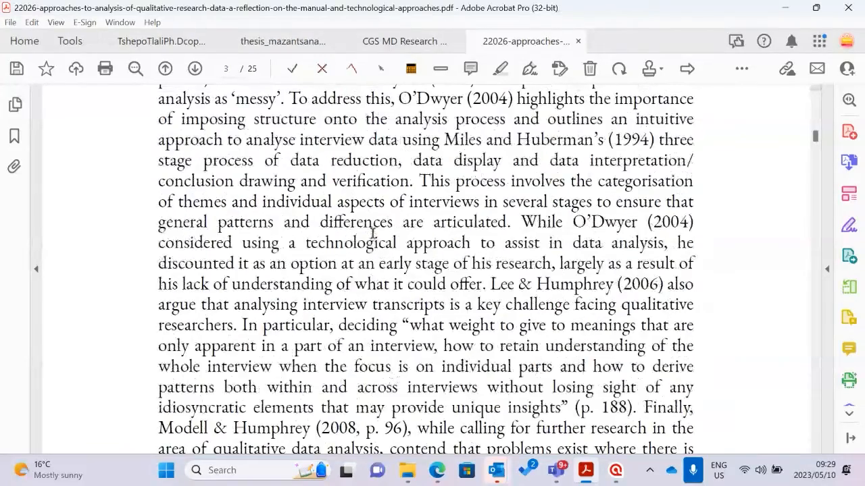
scroll(372, 233, down, 10)
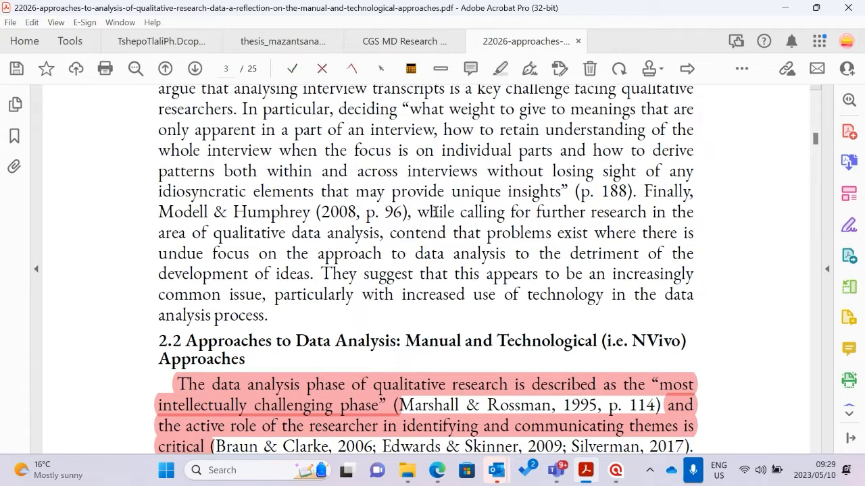
Switch to ATLAS.ti and show its start screen
click(619, 474)
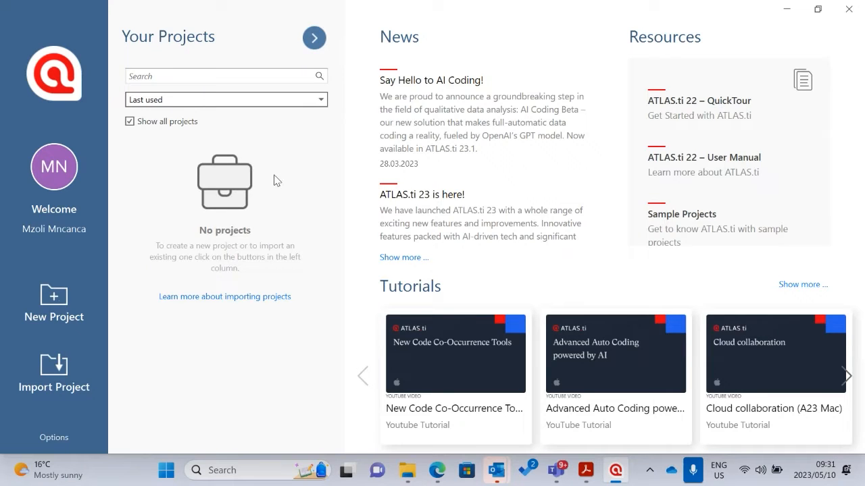
Start a new project named "Perspectives of ECD Practitioners in Free State"
click(61, 305)
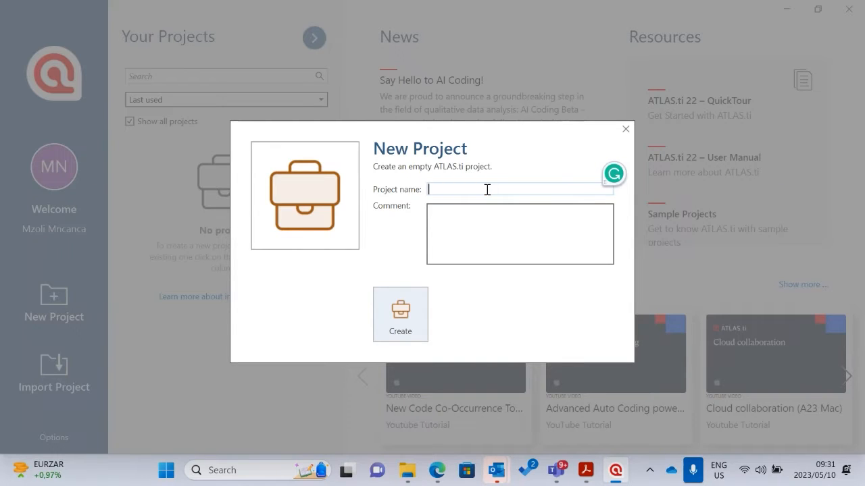
text(Pers)
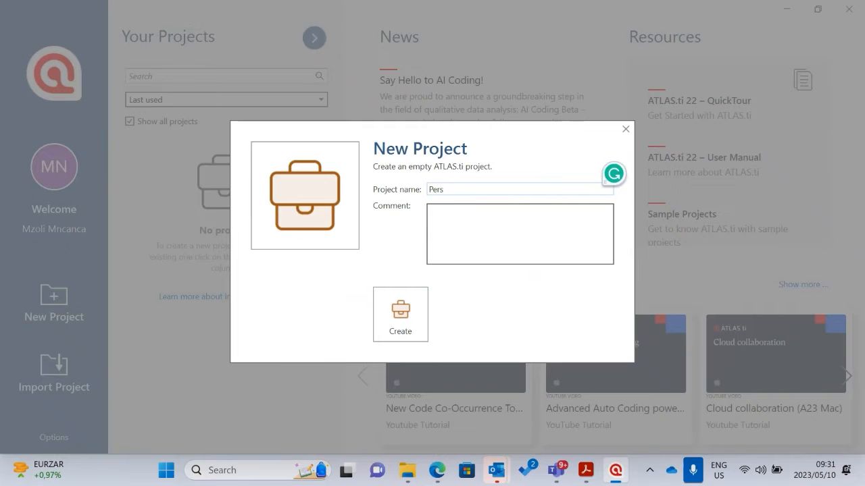
text(pectives of)
text(ECD Practitione)
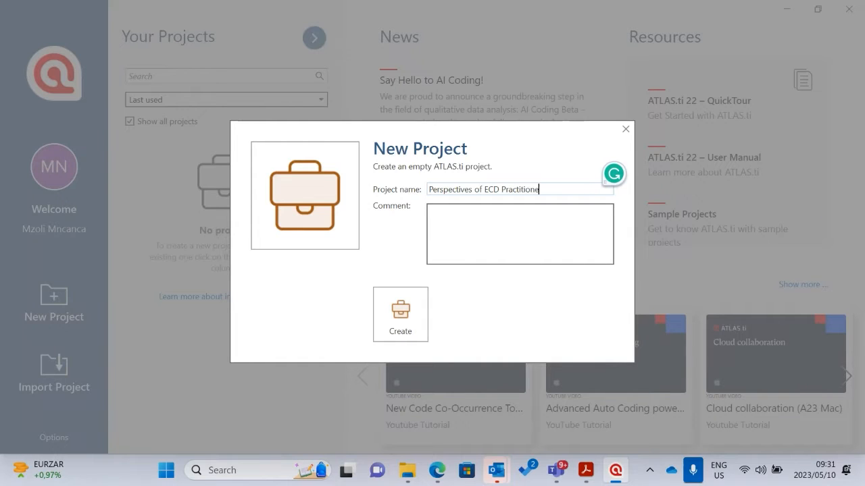
text(rs in Free State)
Enter "Interviews with 20 ECD practitioners" as the new project's comment
click(452, 216)
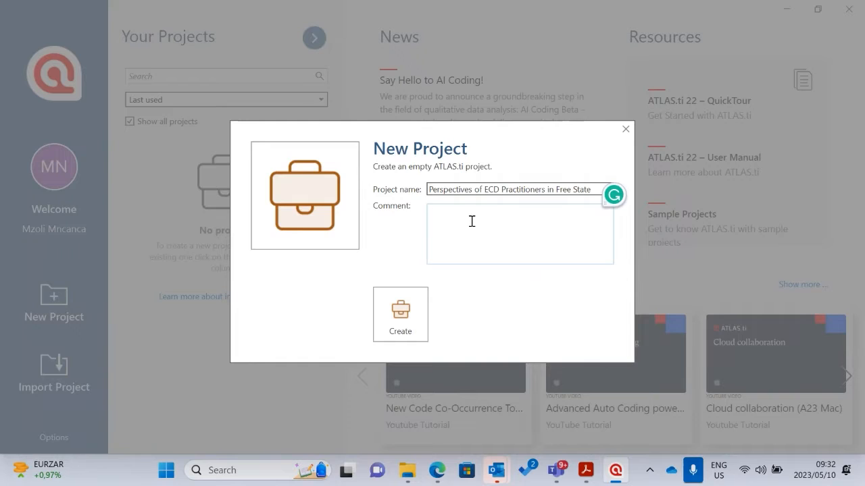
text(Interviews with 20 ECD practitioners)
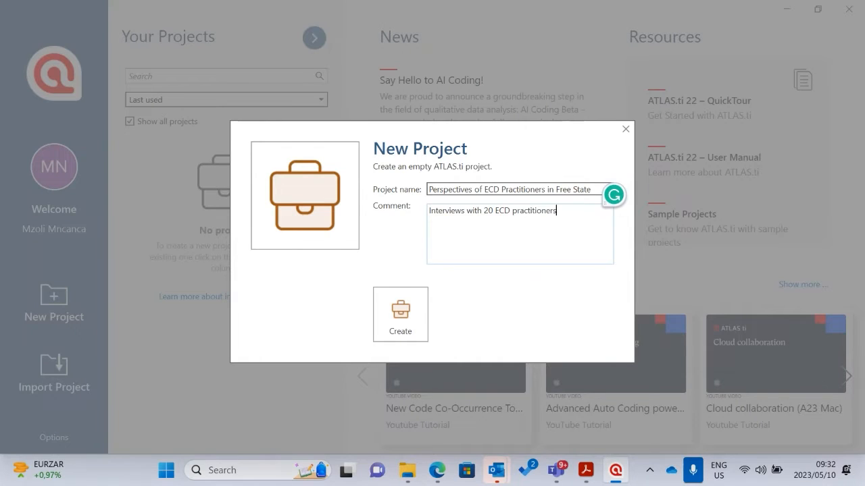
text(. )
text(My P)
text(master/)
text(P)
text(hD)
text(s)
End the comment's first sentence with a period, add the separate line "My masters/PhD road to success", and create the project
key(End)
text(road to success)
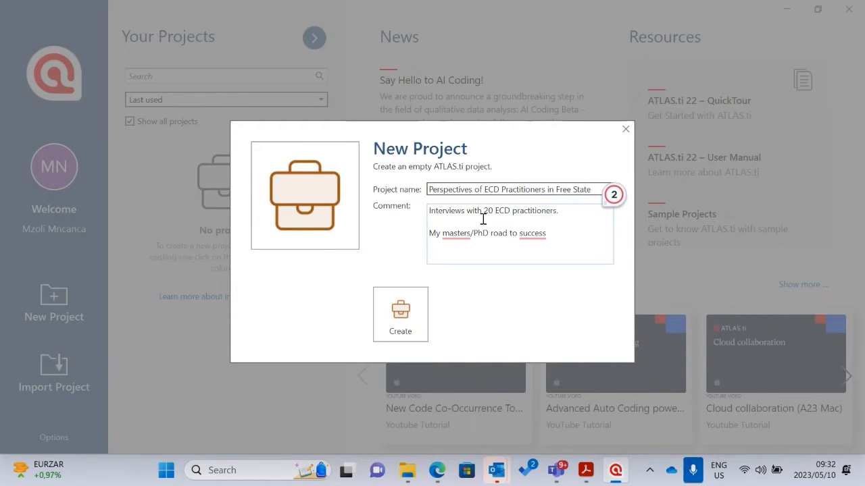
click(400, 316)
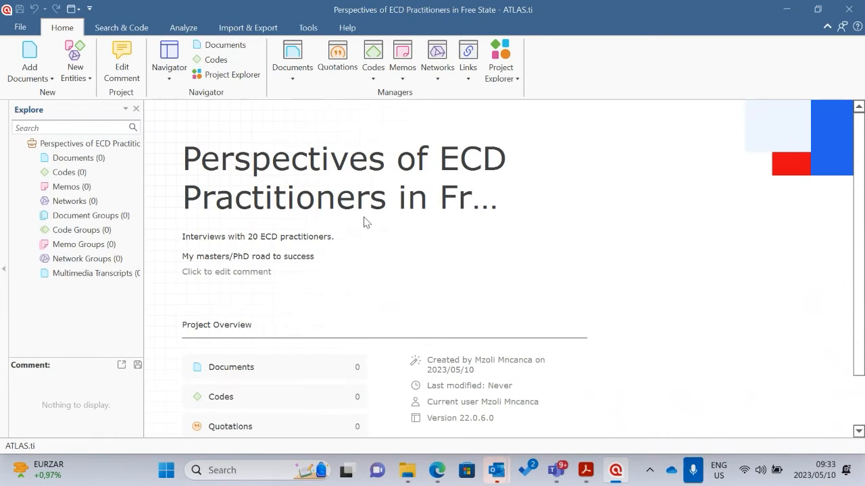
scroll(363, 226, down, 2)
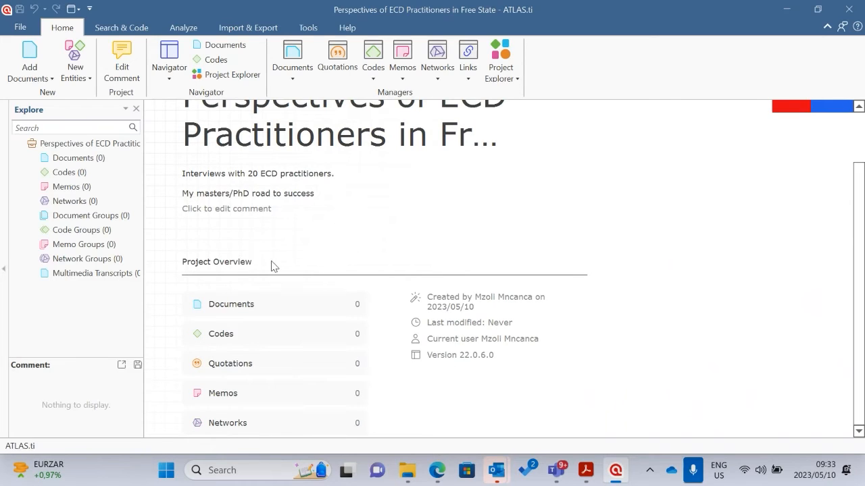
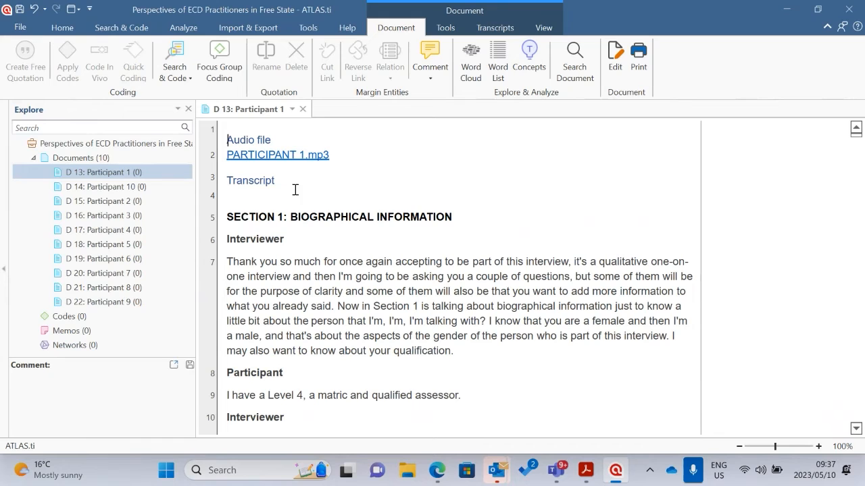
Open the Participant 2 and Participant 3 transcripts alongside Participant 1, and widen the text area of the Participant 3 transcript
click(298, 186)
scroll(364, 247, down, 3)
scroll(394, 245, up, 3)
ctrl+click(136, 191)
double_click(106, 201)
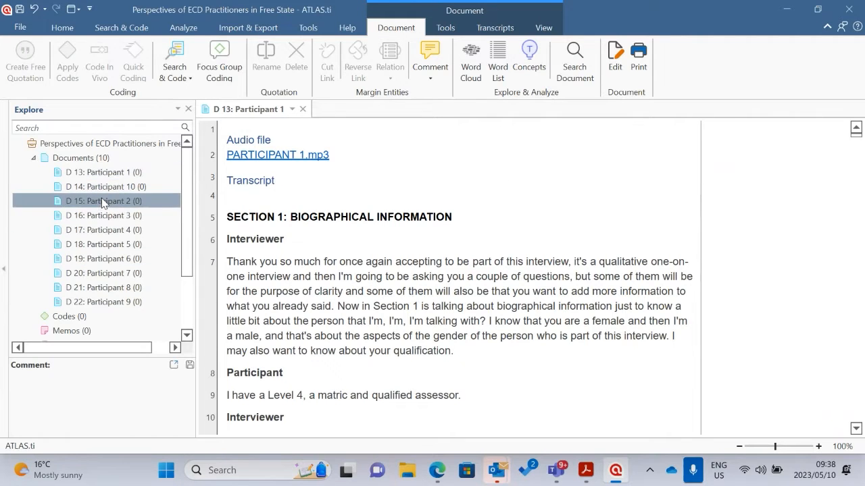
click(110, 216)
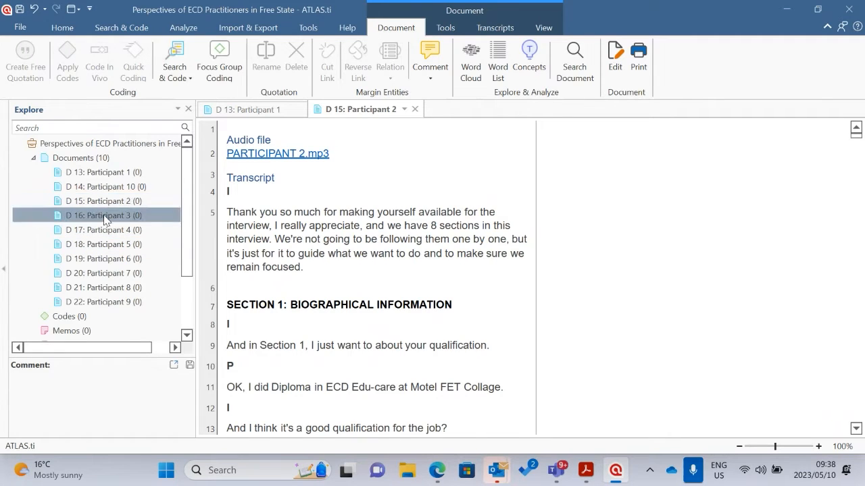
double_click(104, 217)
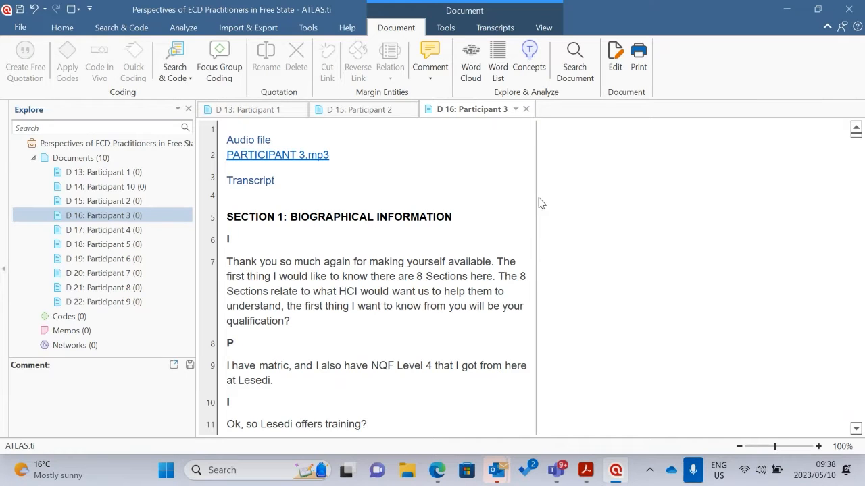
drag(537, 195, 571, 194)
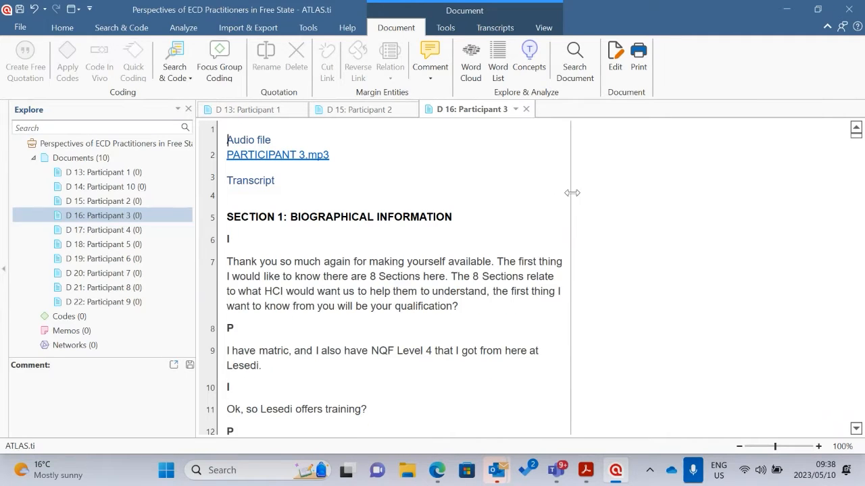
Look through the three open participant transcripts in turn and return to Participant 1
click(270, 110)
click(351, 109)
click(463, 110)
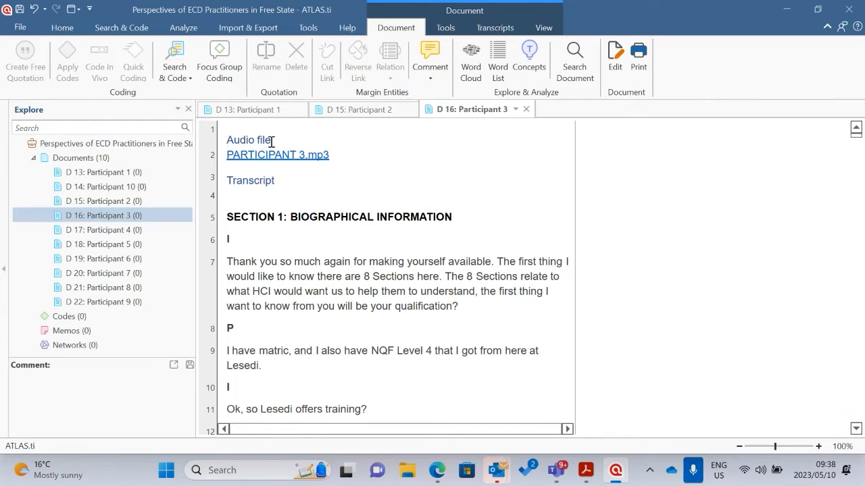
click(270, 110)
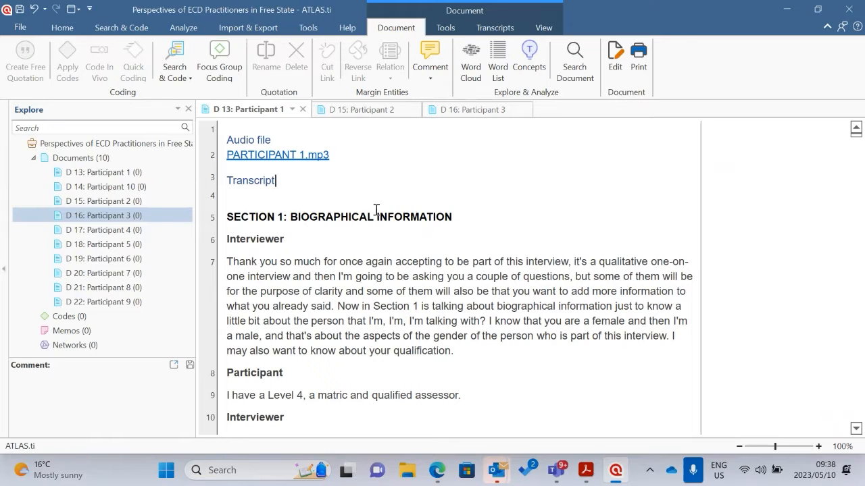
Read through the Participant 1 transcript from the biographical section to the Section 3 answers on learning environments
scroll(383, 256, down, 20)
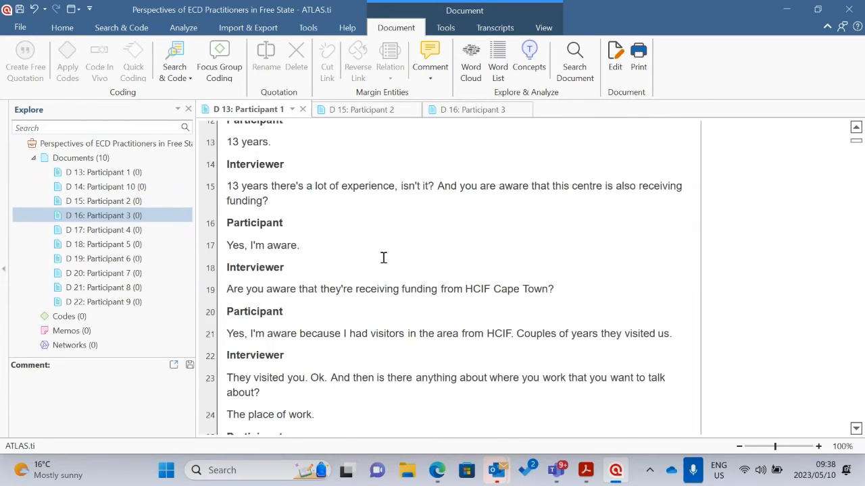
scroll(388, 259, down, 20)
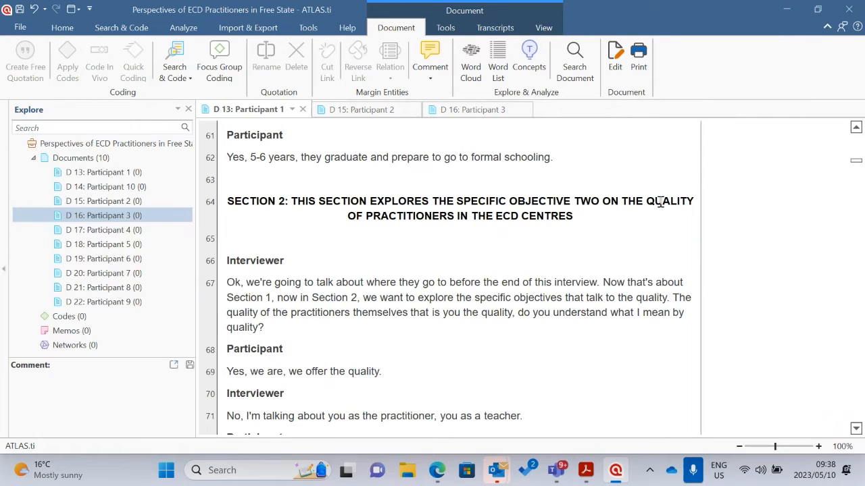
scroll(434, 244, down, 5)
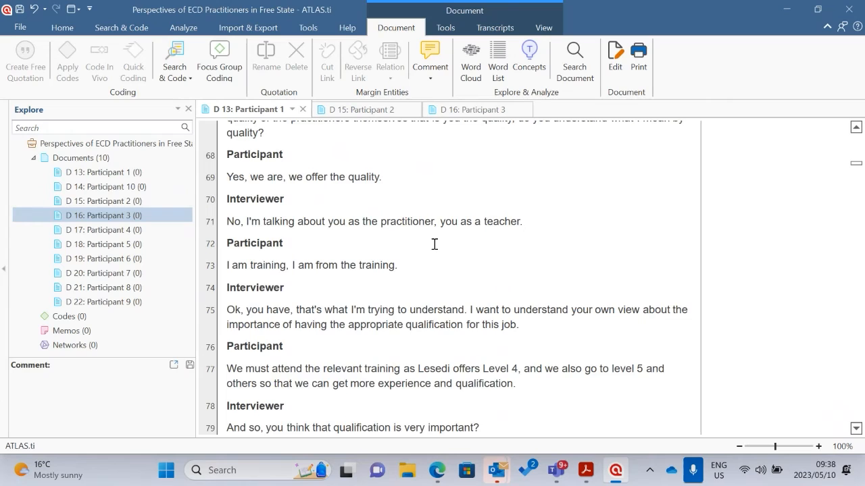
scroll(434, 244, down, 20)
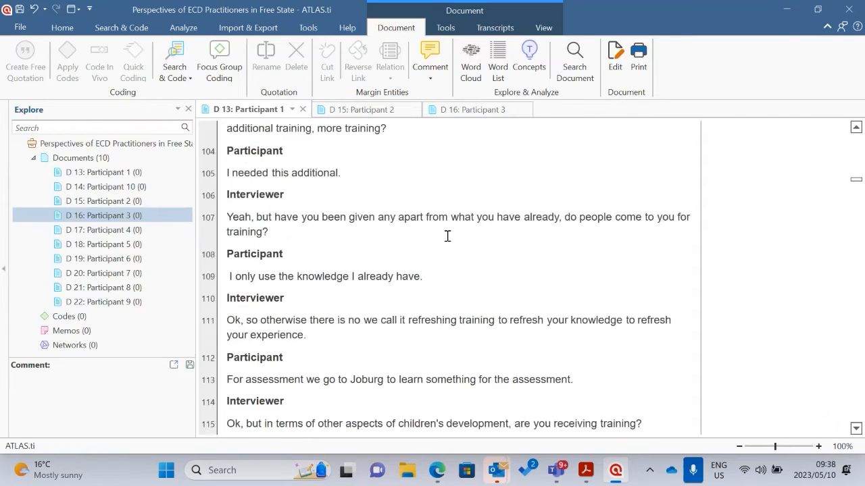
scroll(447, 236, down, 18)
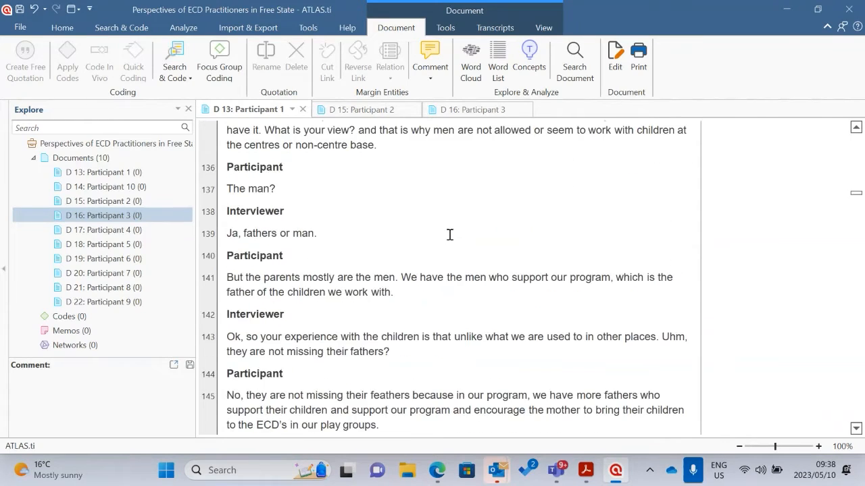
scroll(450, 235, down, 18)
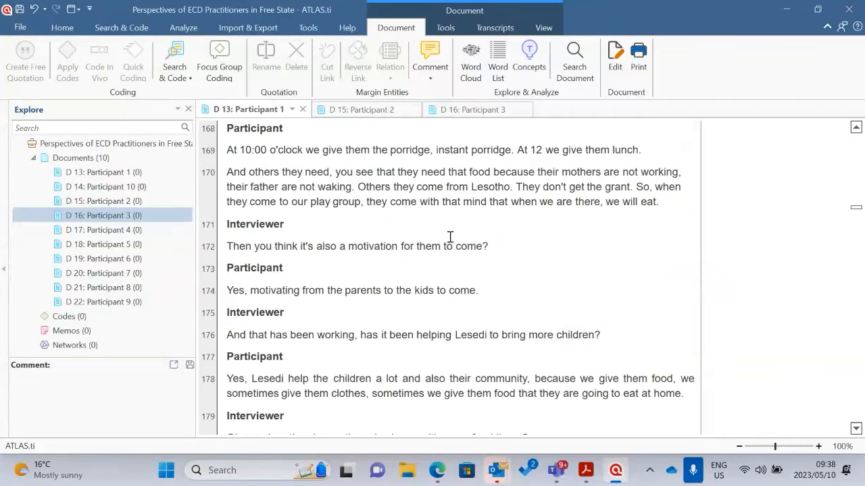
scroll(451, 236, down, 5)
scroll(452, 234, down, 2)
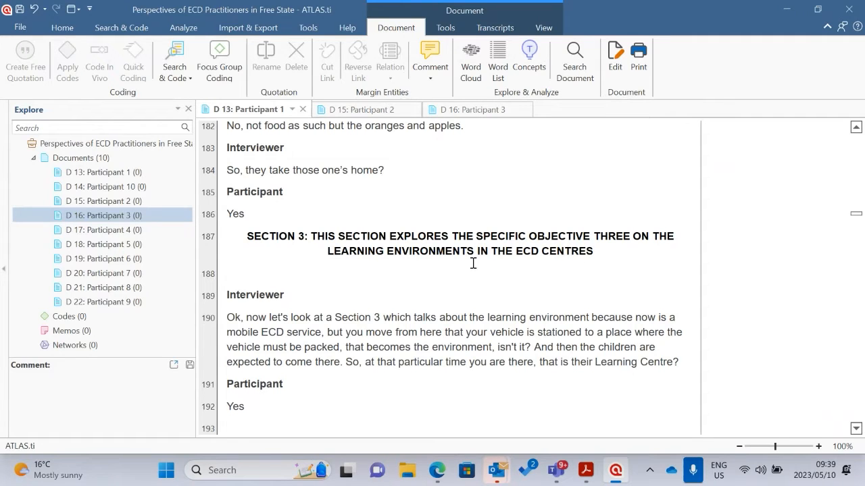
scroll(473, 263, down, 6)
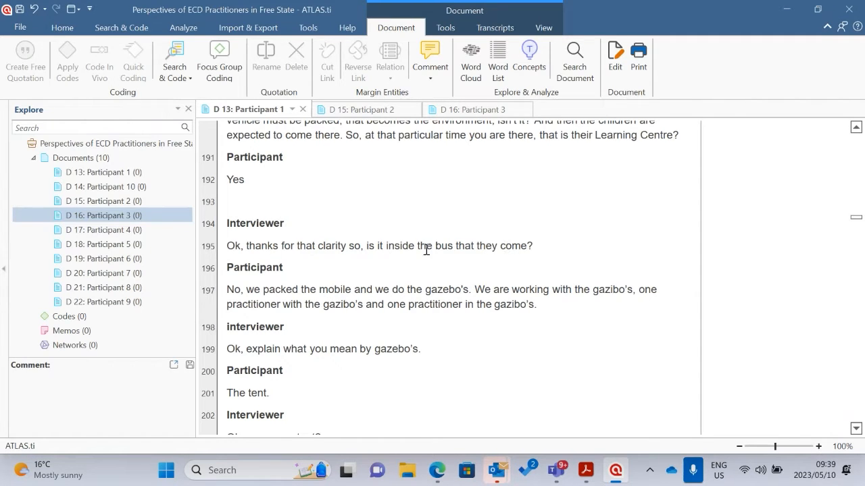
scroll(390, 247, down, 2)
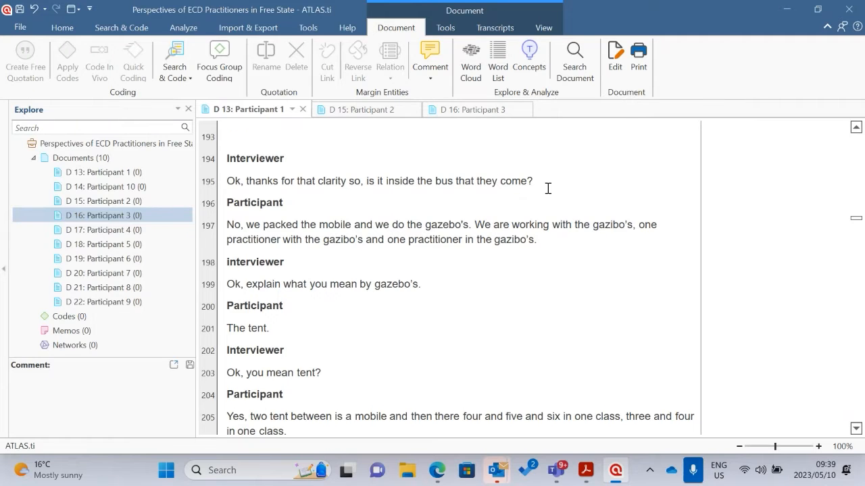
scroll(548, 189, down, 1)
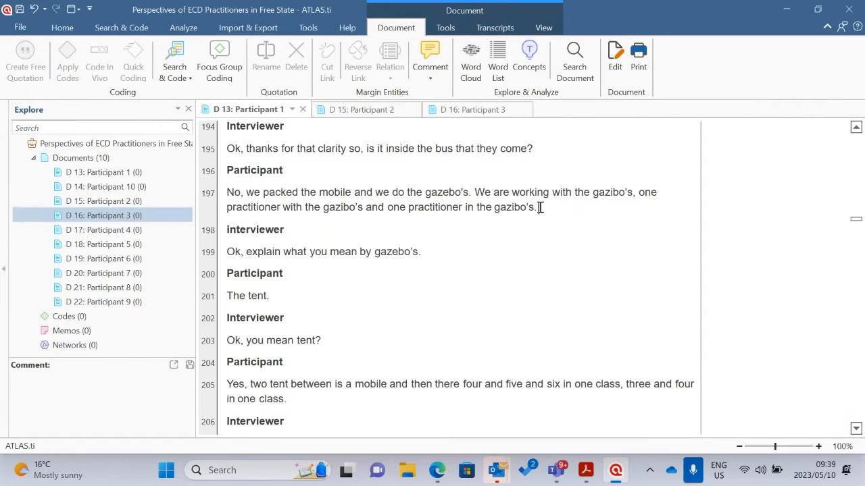
drag(541, 207, 227, 194)
click(287, 236)
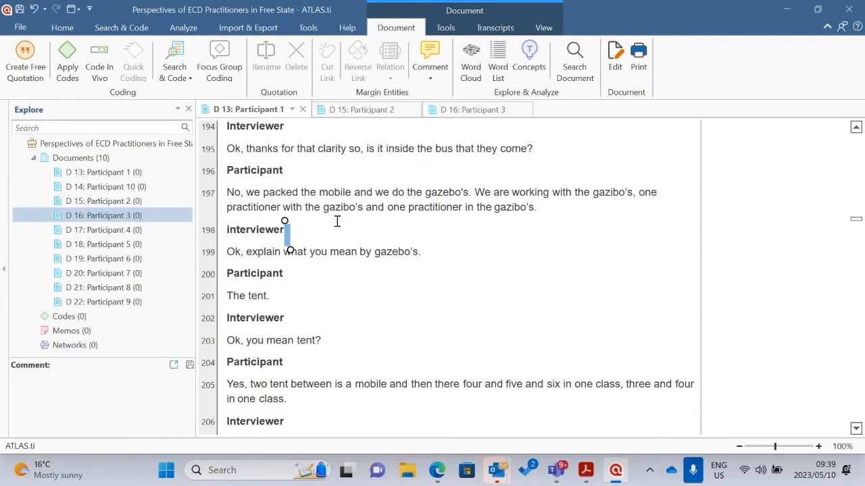
click(231, 195)
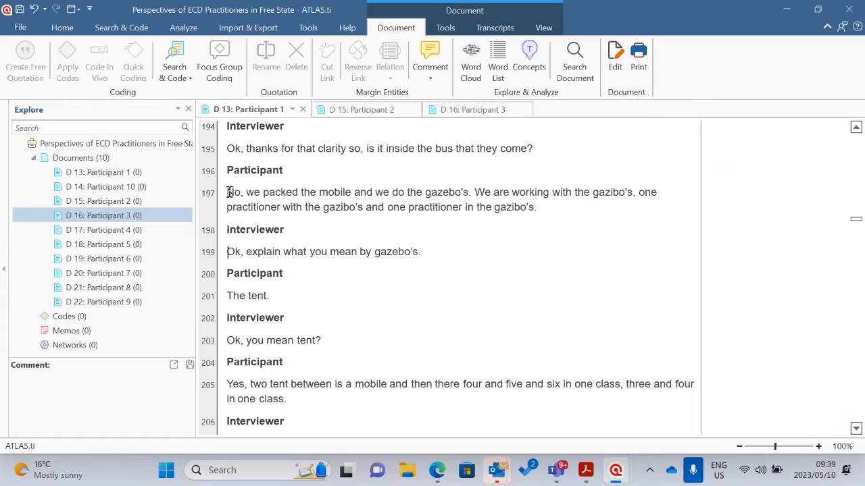
Apply the new code "They work inside a gazebo" to the participant's answer in paragraph 197, and highlight the coded passage from the margin
drag(230, 192, 535, 208)
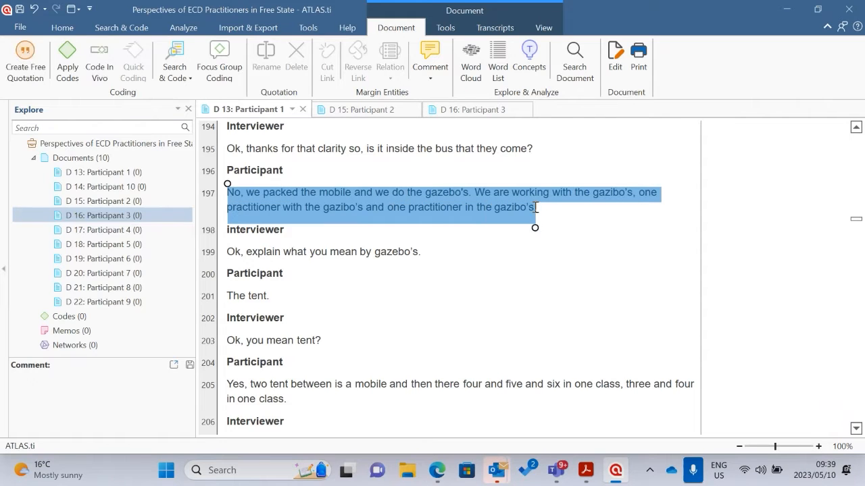
right_click(471, 200)
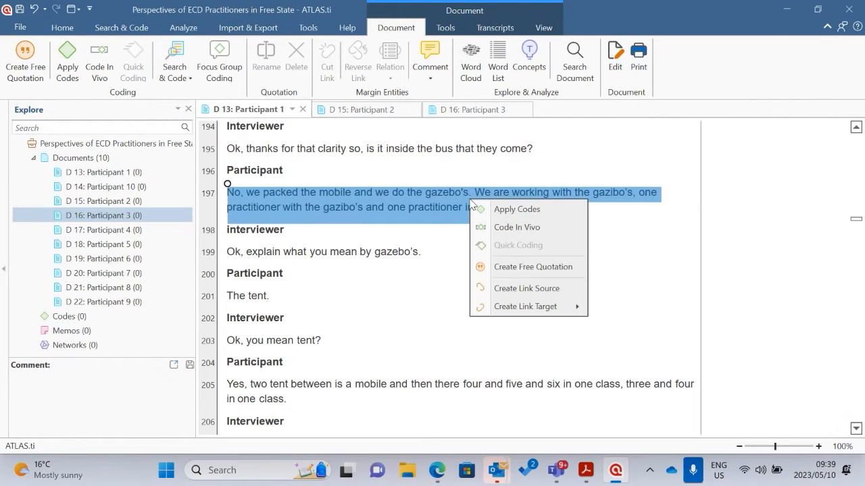
click(510, 210)
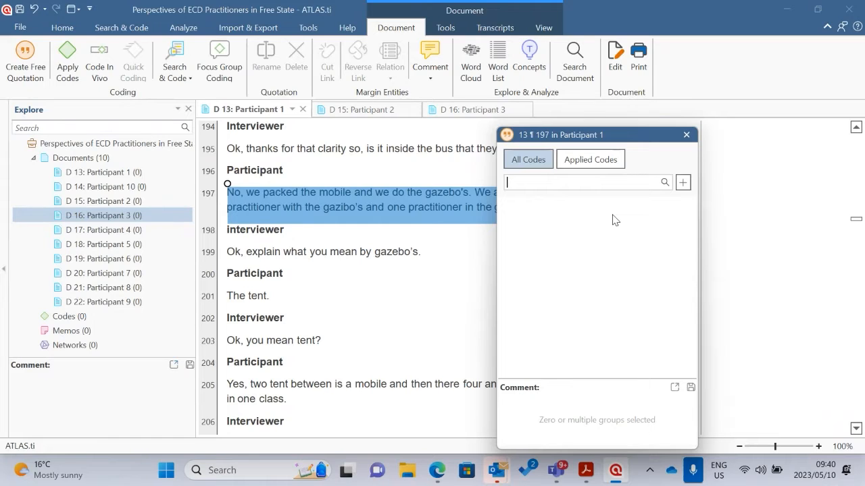
text(They work inside a gazebo)
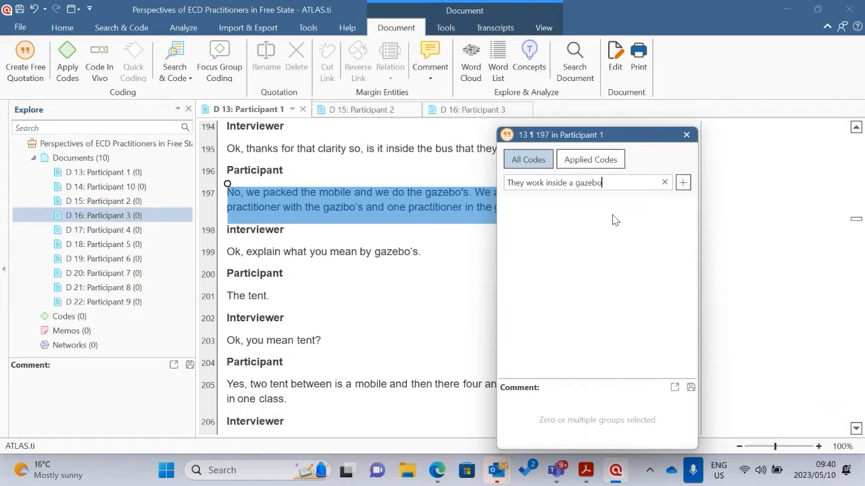
key(Return)
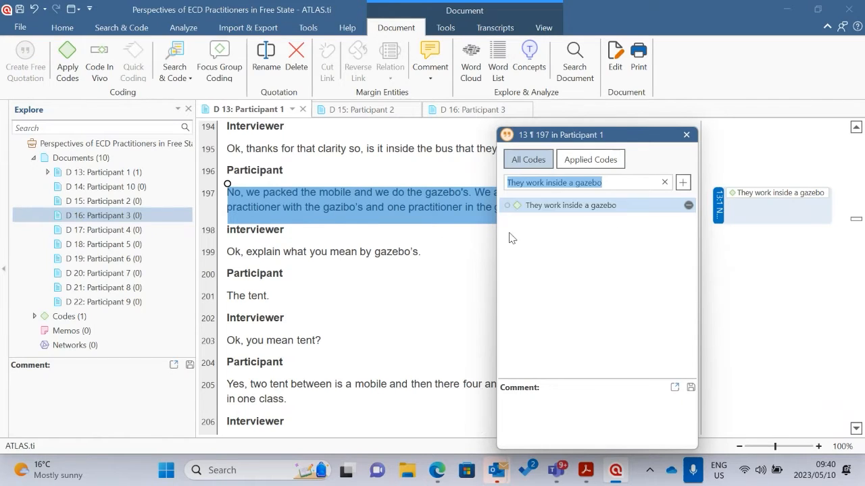
click(463, 246)
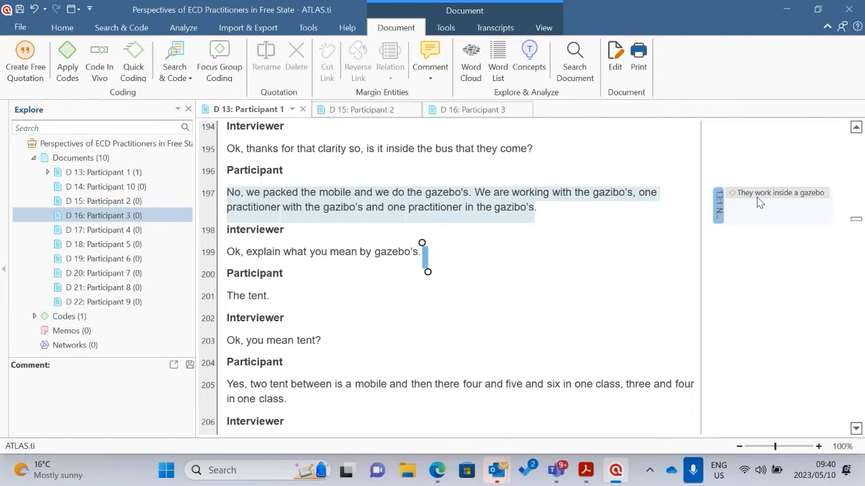
click(767, 202)
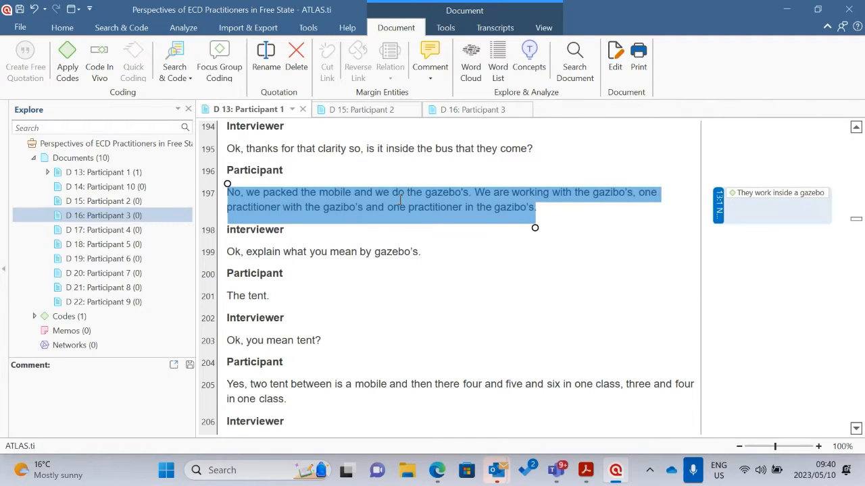
click(758, 263)
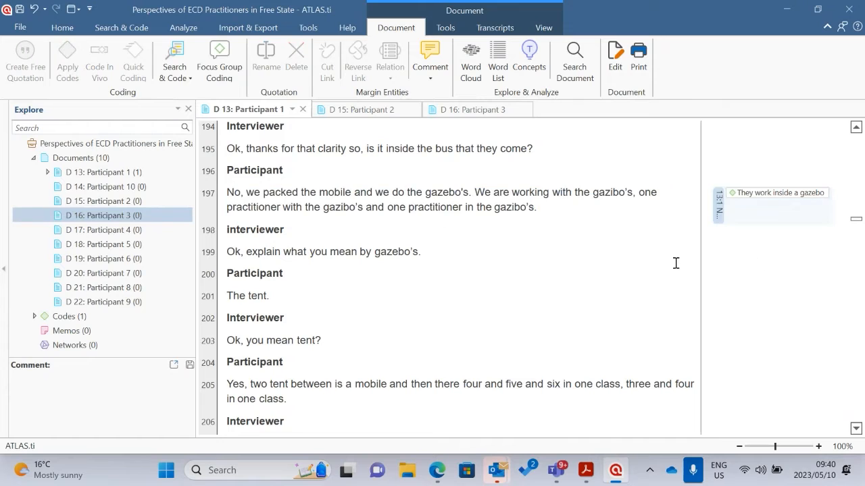
Read the participant's explanation of the tent set-up in the Participant 1 transcript, from paragraph 197 to paragraph 209
scroll(373, 256, down, 1)
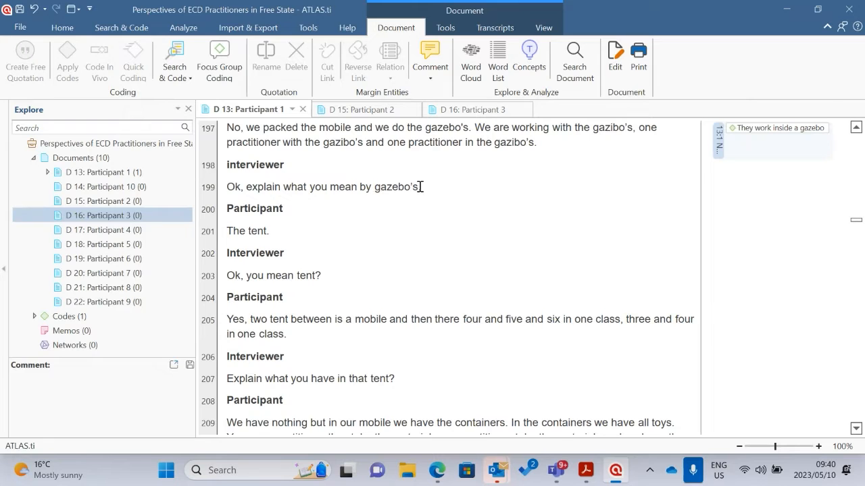
scroll(266, 216, down, 1)
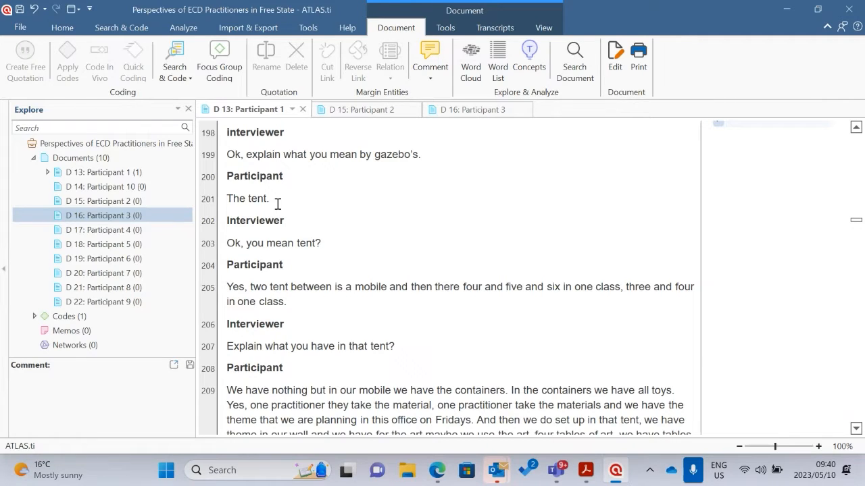
scroll(324, 197, down, 1)
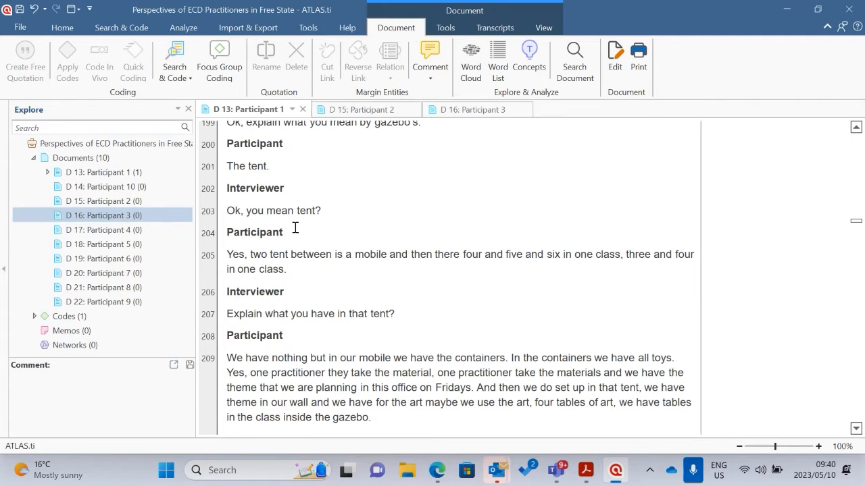
scroll(292, 226, down, 2)
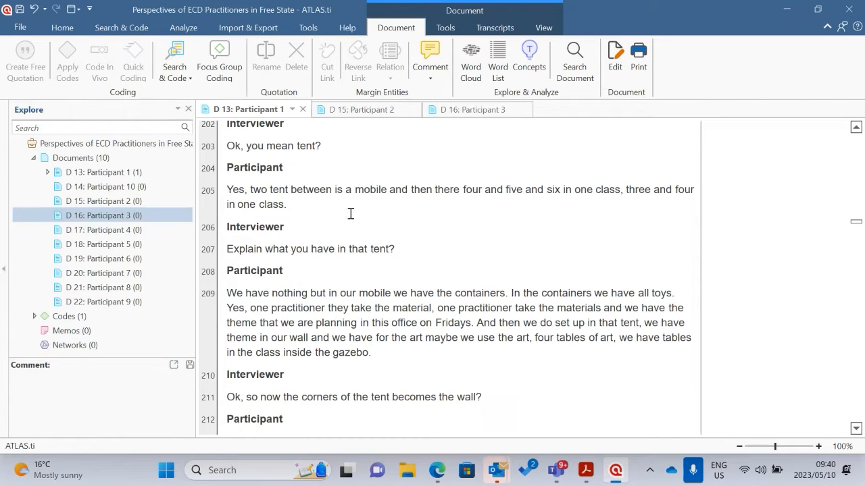
scroll(341, 202, down, 1)
scroll(352, 215, down, 1)
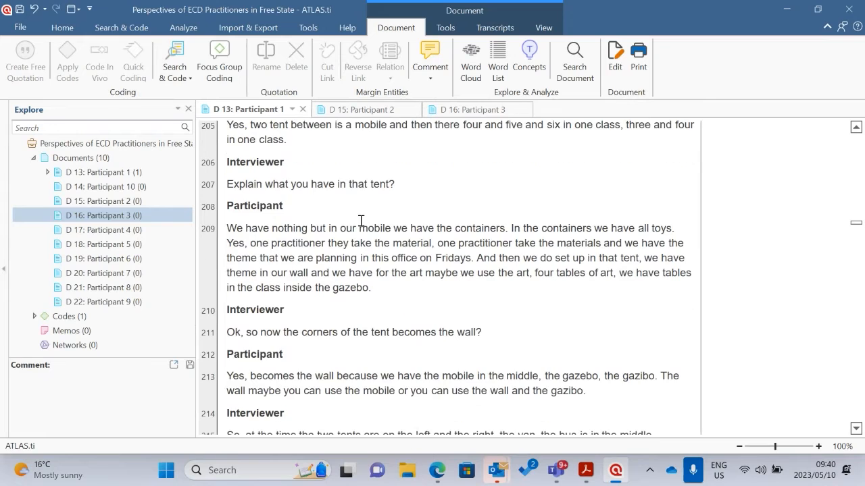
scroll(260, 232, down, 1)
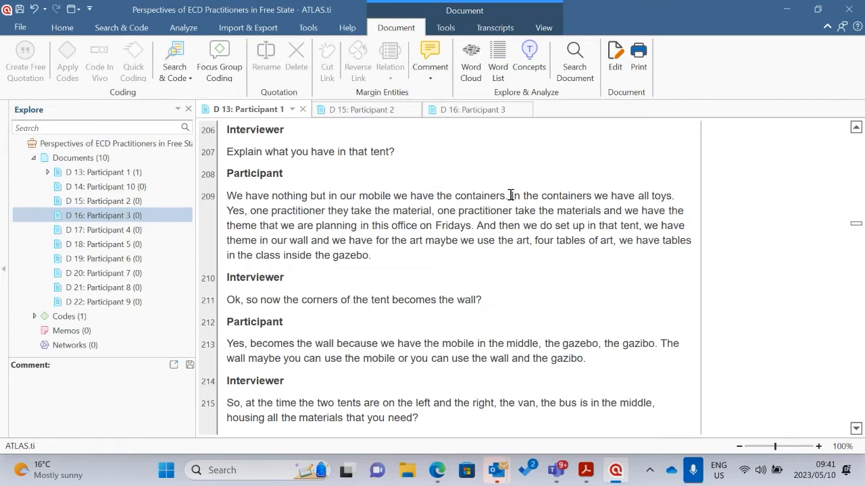
Apply the new code "Teaching materials and resources" to the passage in paragraph 209 from "In the containers" to "Fridays"
drag(512, 196, 474, 229)
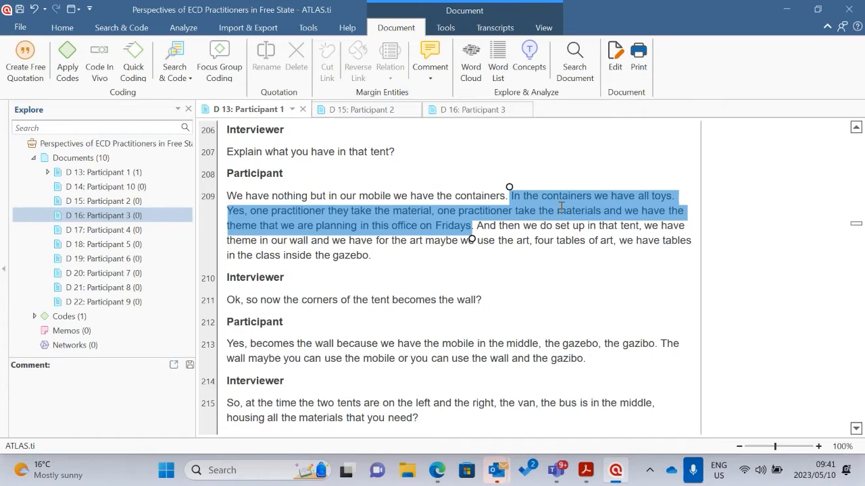
right_click(551, 210)
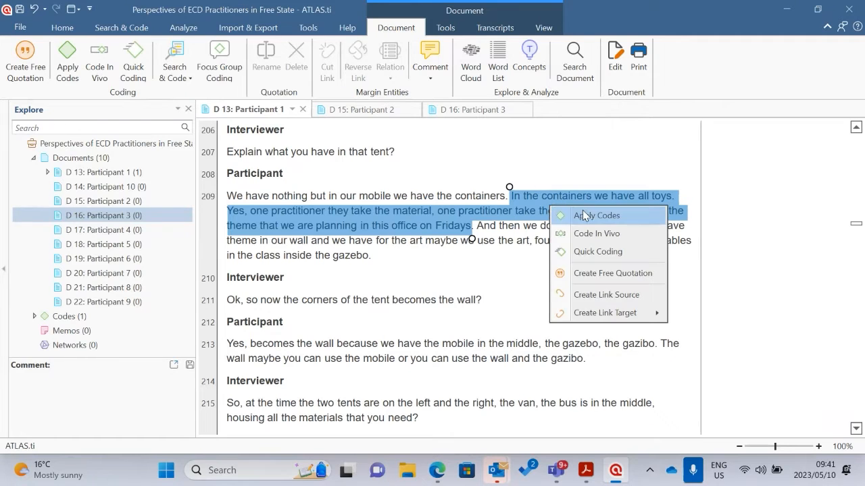
click(595, 217)
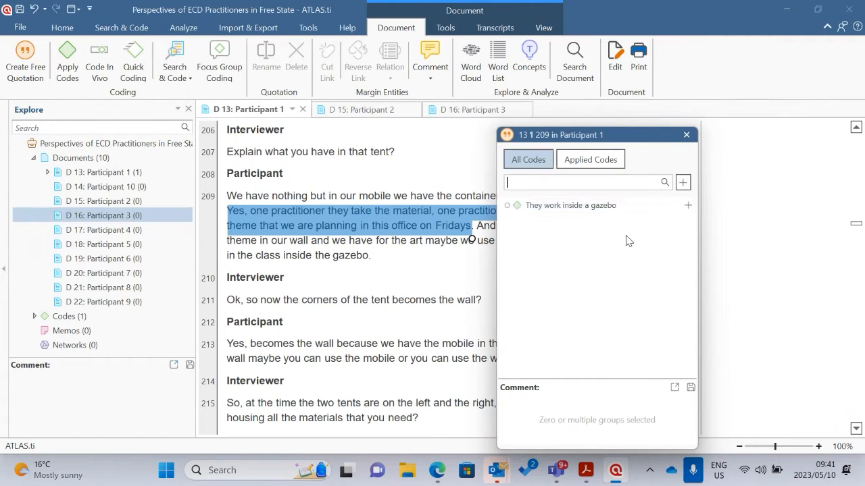
text(Tea)
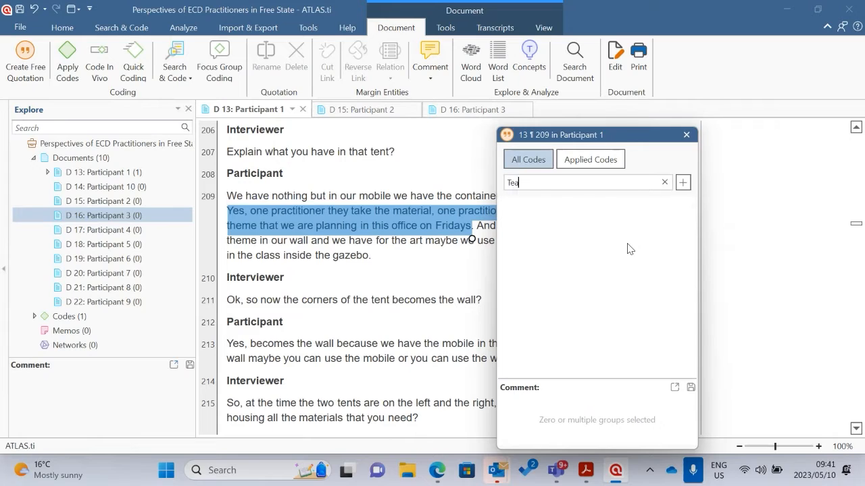
text(ching materials and resources)
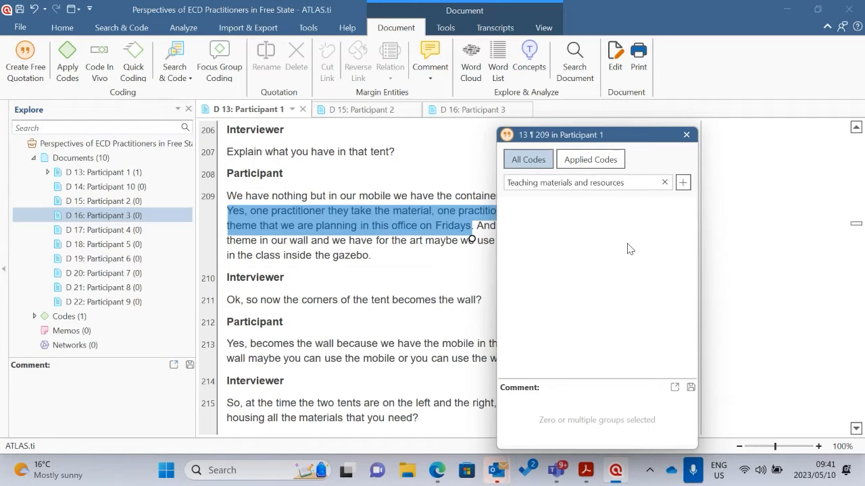
key(Return)
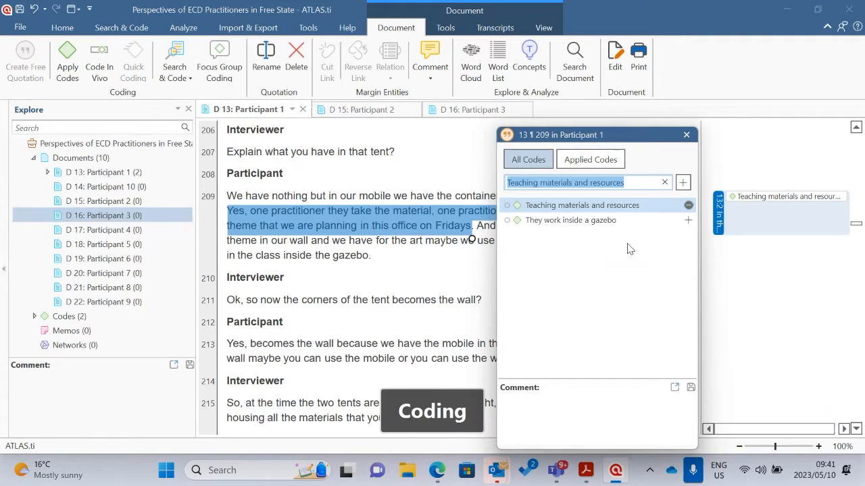
click(776, 250)
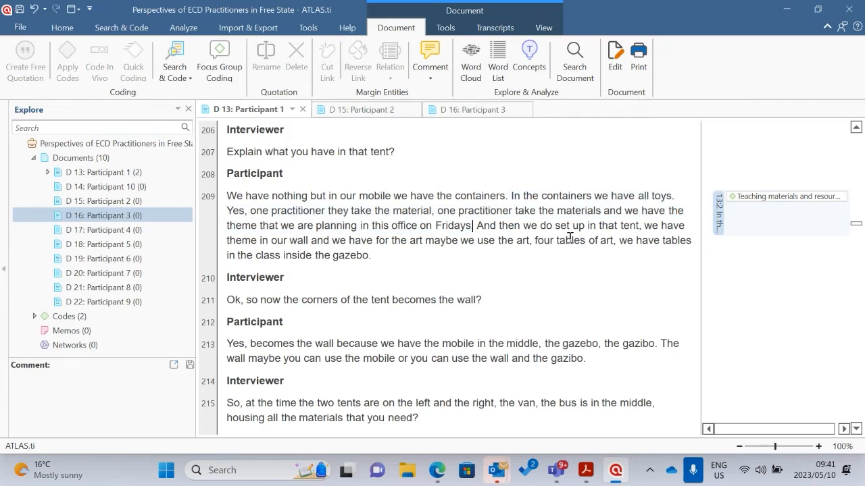
Read the Participant 1 transcript from paragraph 209 to paragraph 235 on how the learning materials are used and packed up
scroll(734, 220, down, 2)
scroll(496, 247, down, 2)
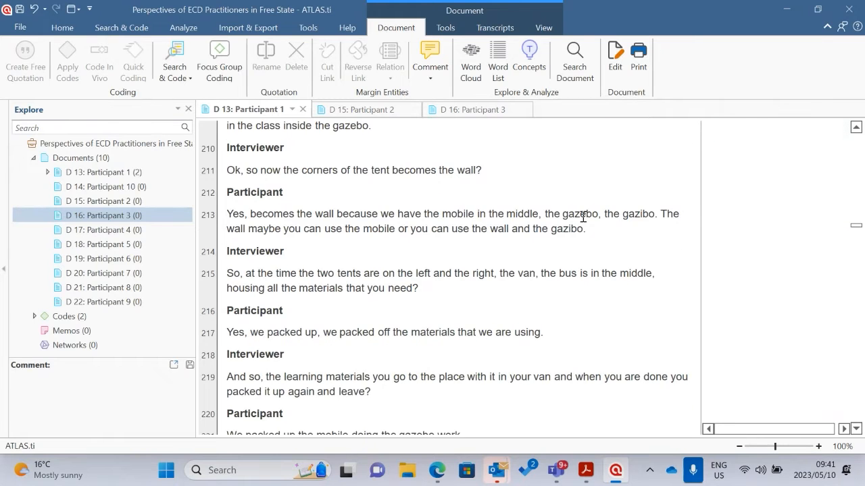
scroll(666, 207, up, 8)
scroll(692, 223, up, 4)
scroll(696, 237, down, 6)
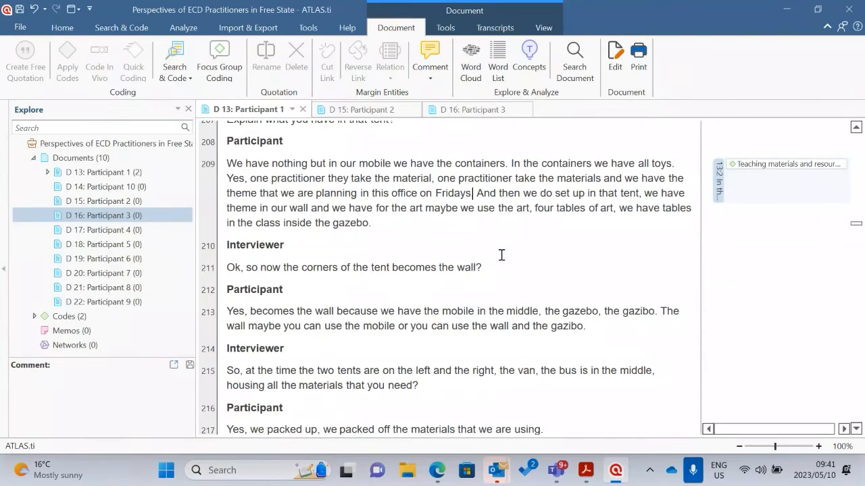
scroll(408, 294, down, 1)
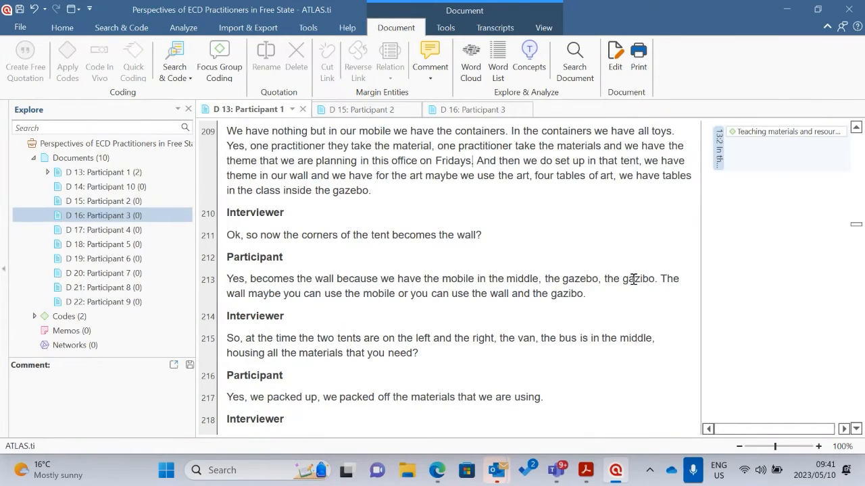
scroll(363, 305, down, 1)
scroll(506, 240, down, 1)
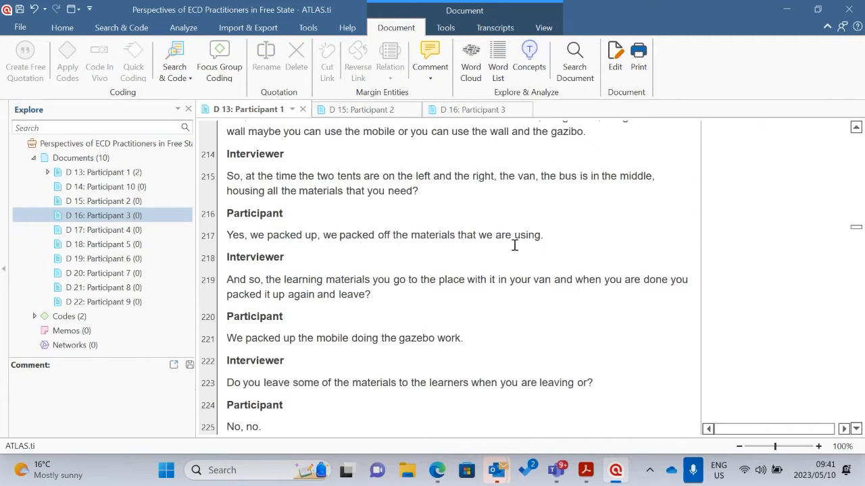
scroll(514, 245, down, 1)
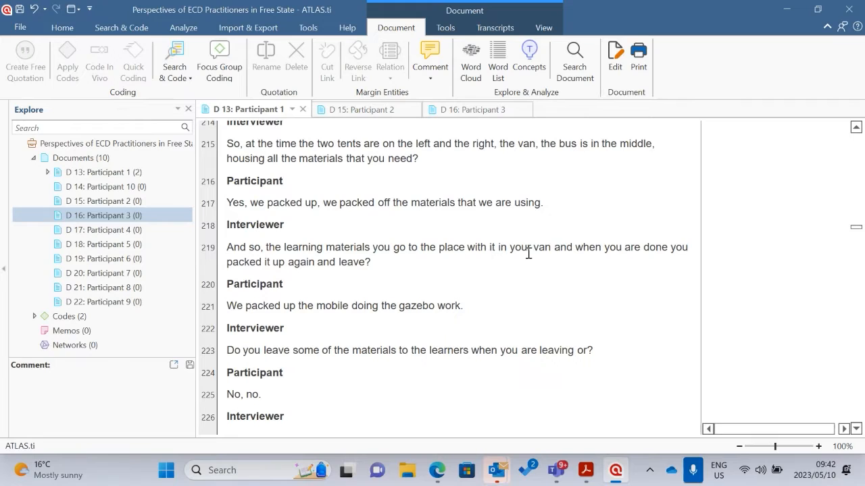
scroll(537, 248, down, 2)
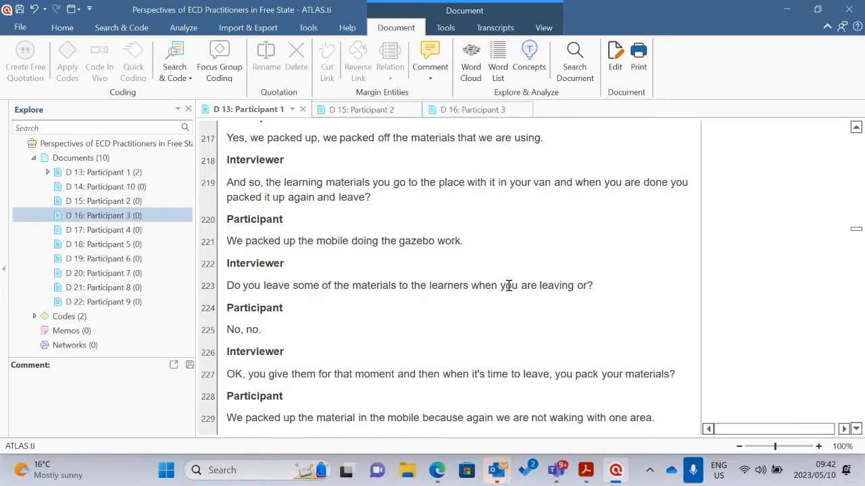
scroll(457, 288, down, 1)
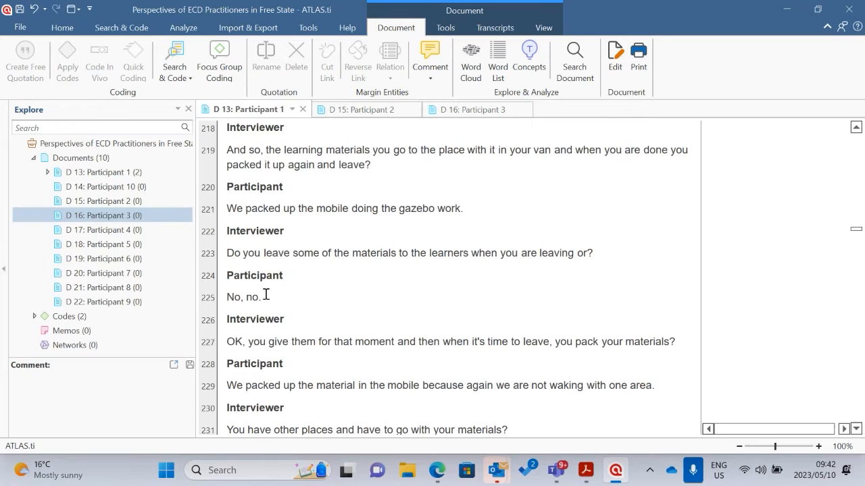
scroll(263, 292, down, 1)
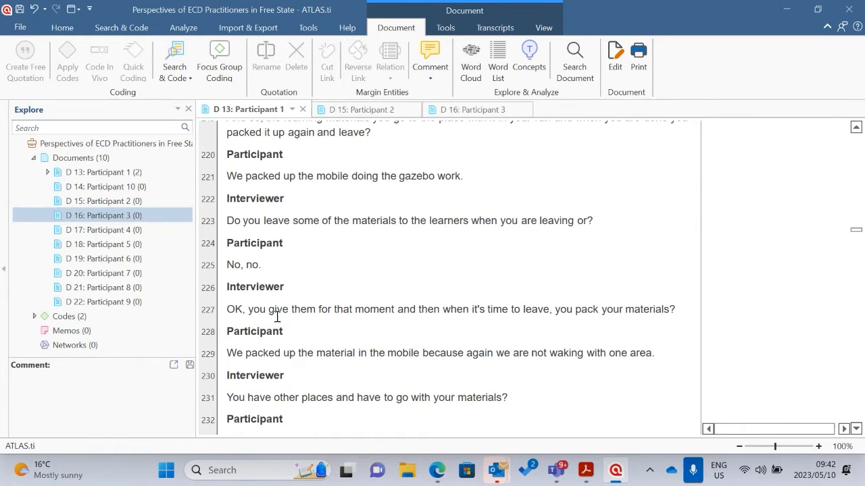
scroll(504, 316, down, 1)
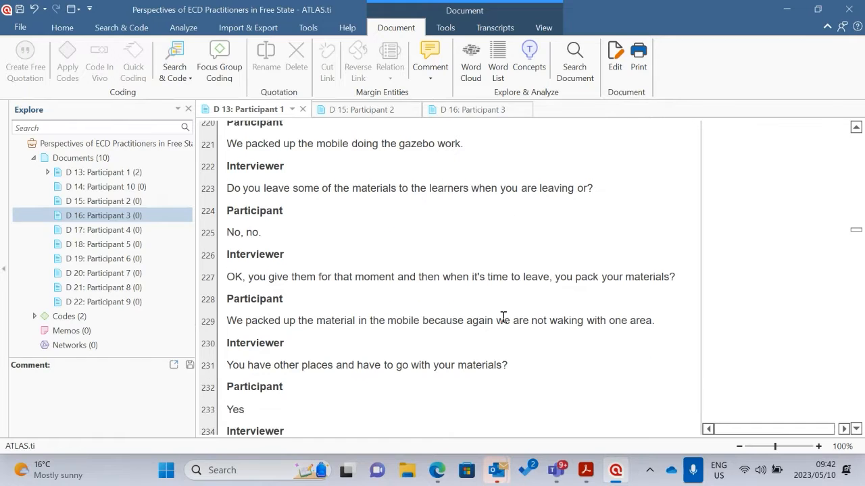
scroll(598, 288, down, 1)
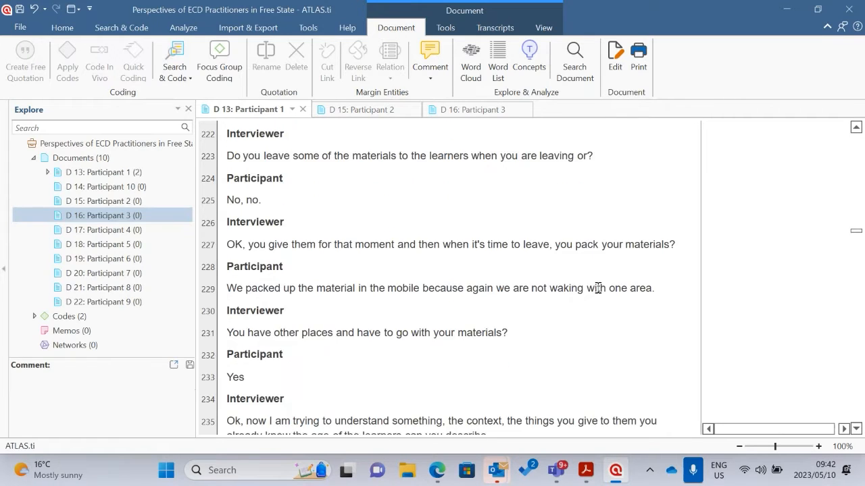
scroll(598, 288, down, 1)
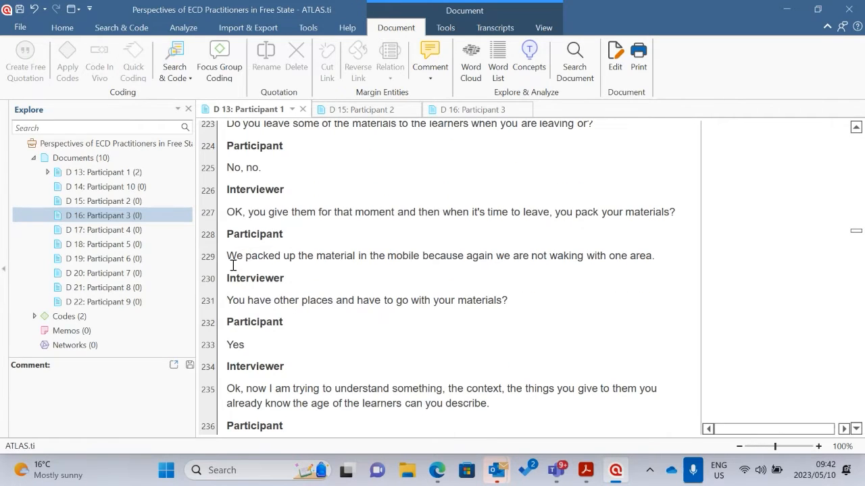
Apply the new code "No reinforcement activities after the bus is gone" to the participant's whole answer in paragraph 229
drag(228, 254, 656, 264)
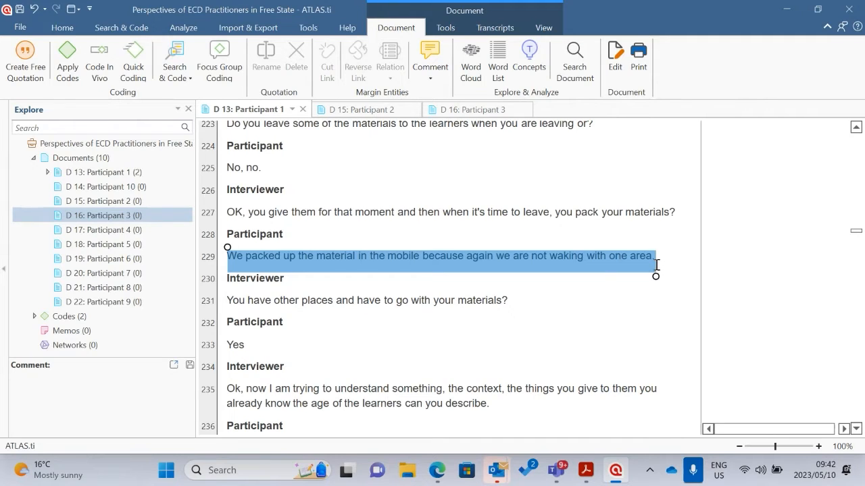
right_click(552, 261)
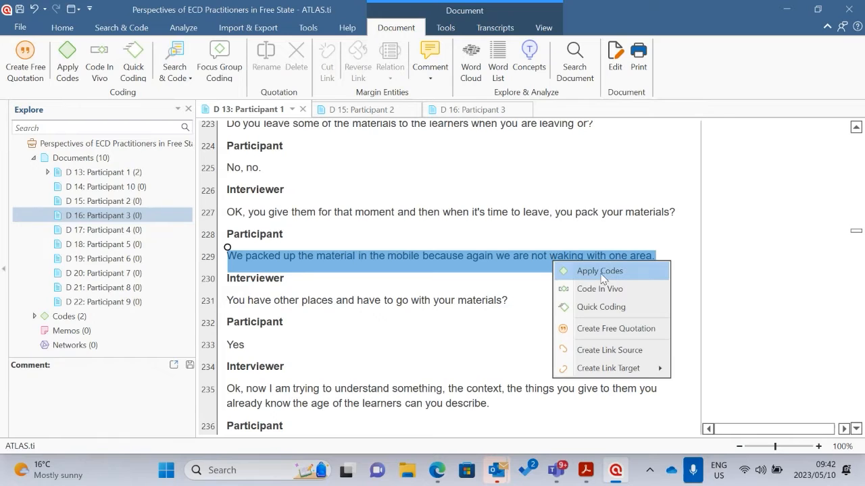
click(601, 274)
text(No re)
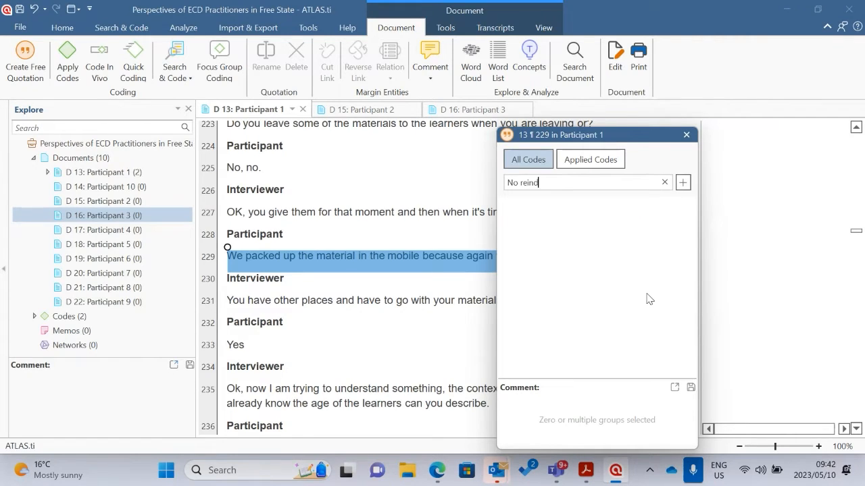
text(inforcement CTIVITIE)
key(BackSpace)
key(BackSpace)
key(BackSpace)
key(BackSpace)
key(BackSpace)
key(BackSpace)
key(BackSpace)
key(BackSpace)
text(activities after the)
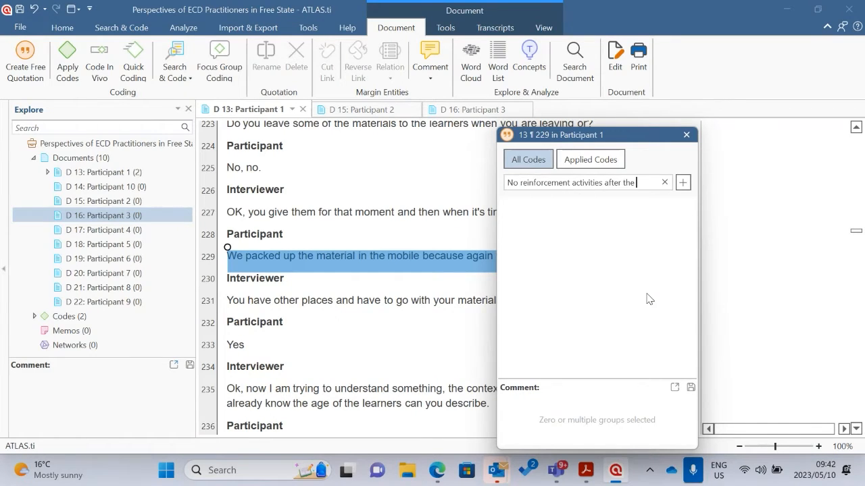
text( bus is gobe)
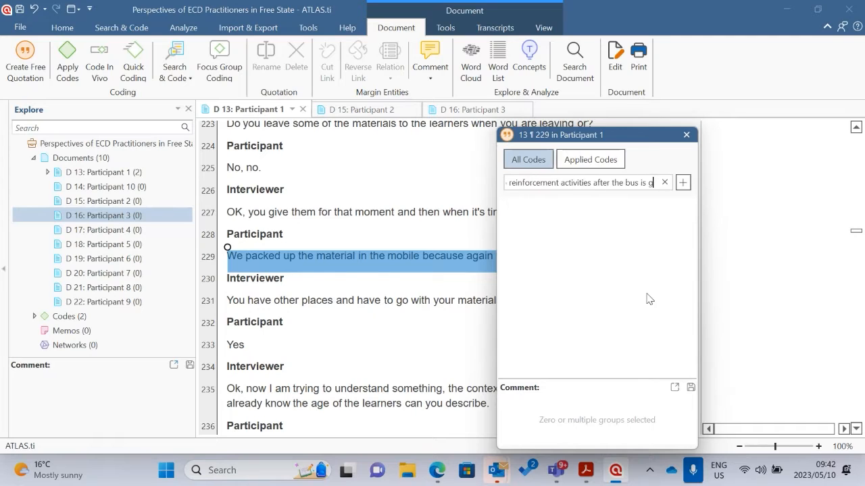
key(BackSpace)
key(BackSpace)
text(ne)
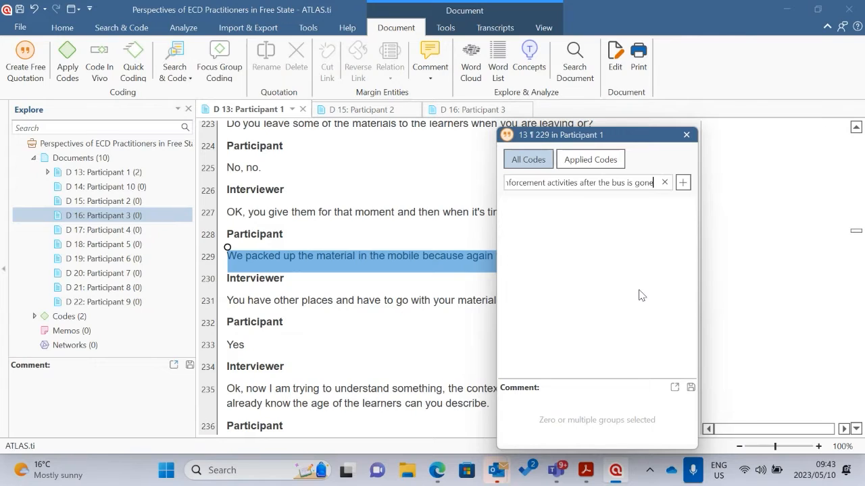
key(Return)
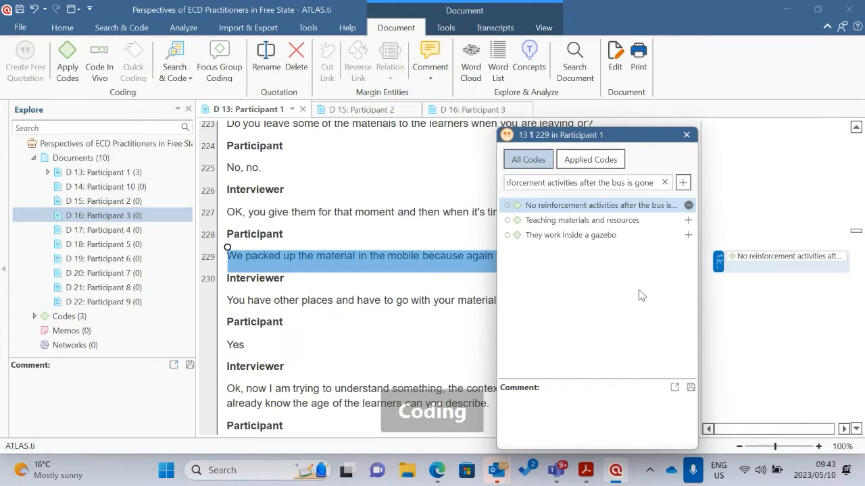
click(440, 190)
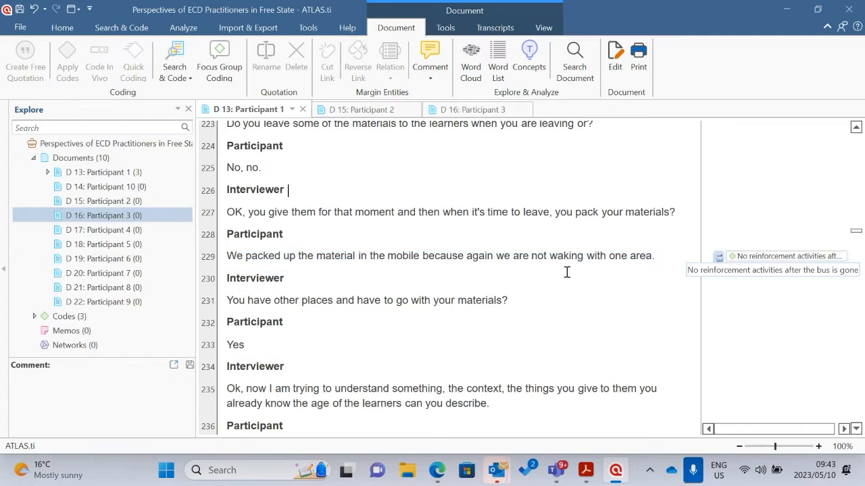
Review the coded passages in paragraphs 197 and 209 of the Participant 1 transcript together with their margin codes
scroll(543, 275, down, 1)
scroll(543, 275, up, 10)
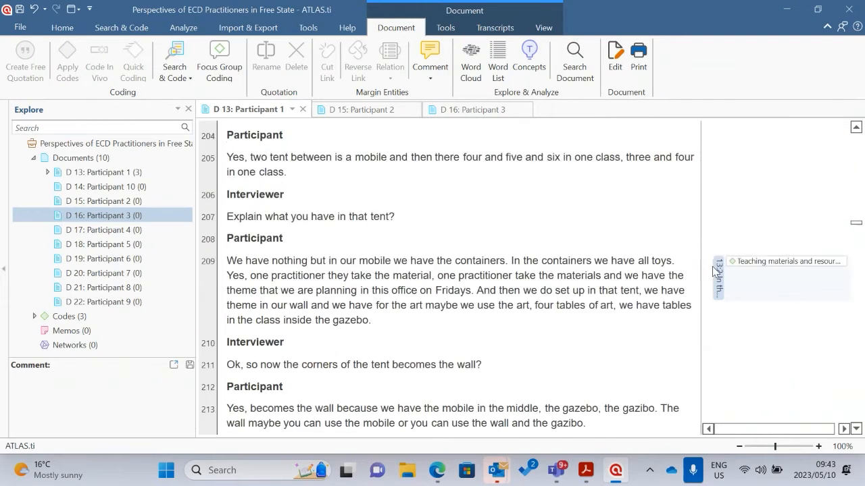
scroll(706, 236, up, 3)
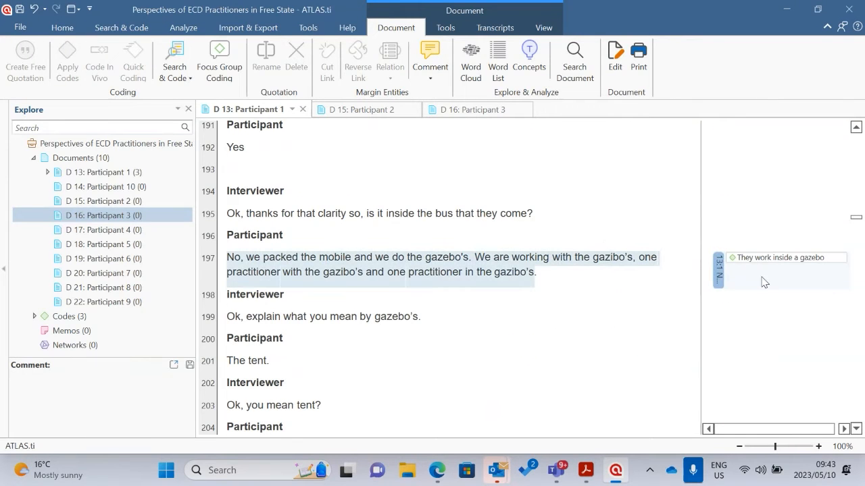
scroll(757, 274, down, 10)
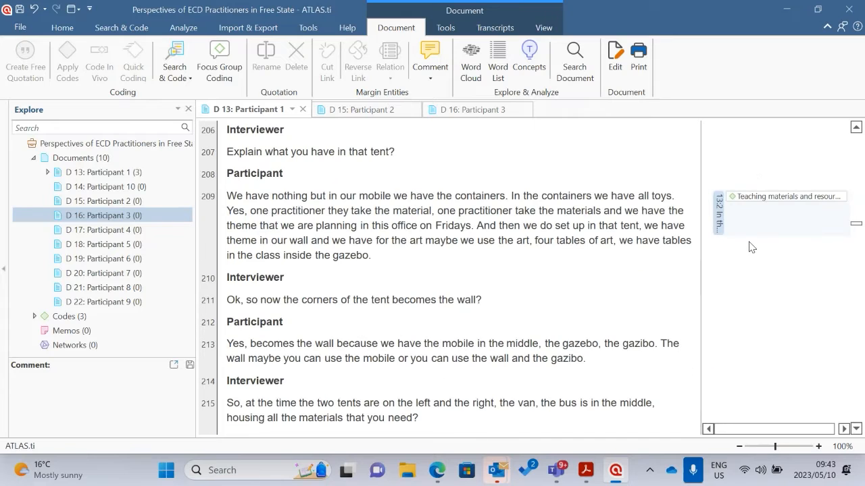
Read the Participant 1 transcript from paragraph 222 to paragraph 241 on packing up materials and planning activities by age
scroll(749, 236, down, 8)
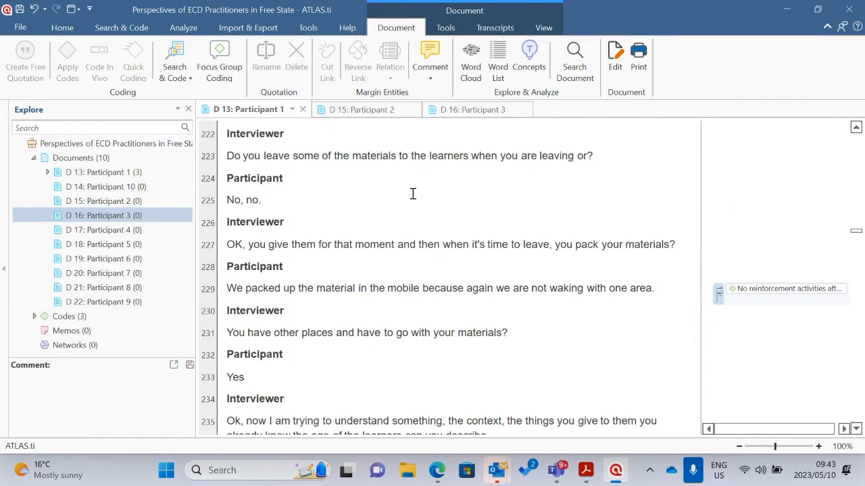
click(361, 110)
click(250, 110)
scroll(522, 277, down, 3)
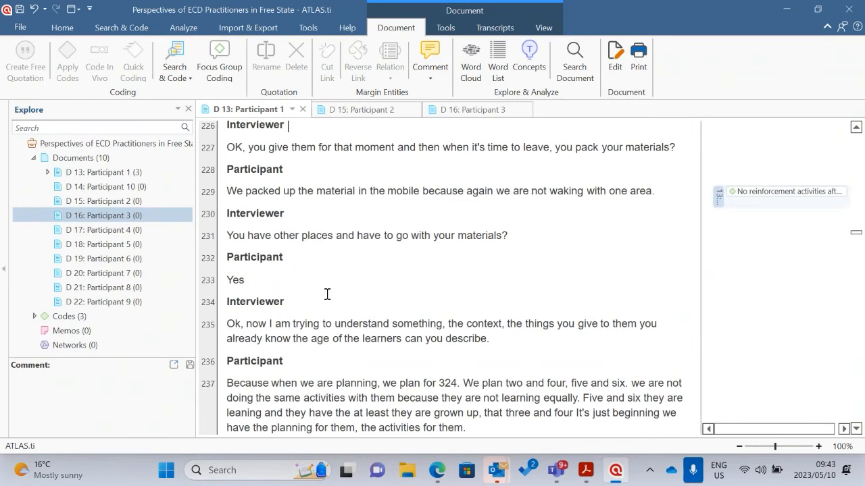
scroll(331, 290, down, 2)
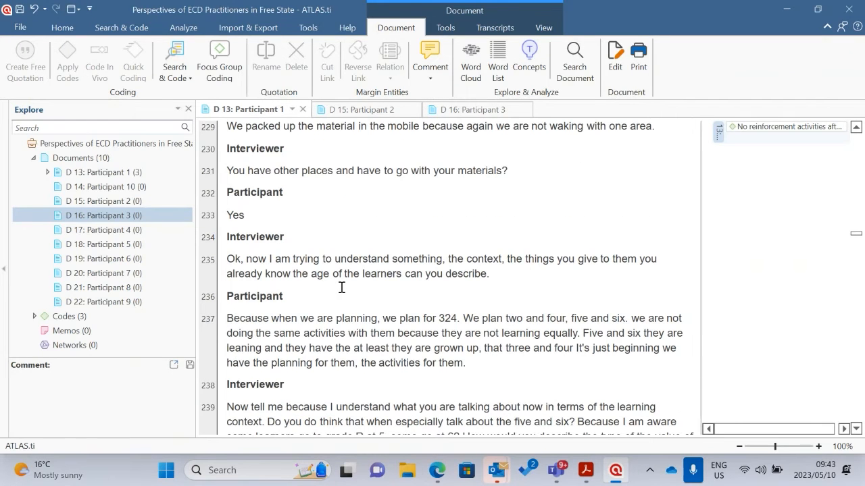
double_click(487, 251)
scroll(473, 268, down, 3)
click(416, 265)
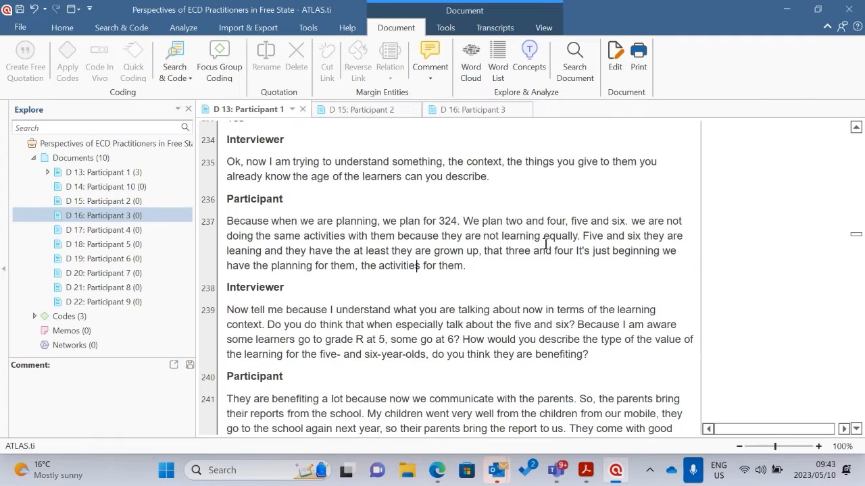
scroll(266, 230, up, 1)
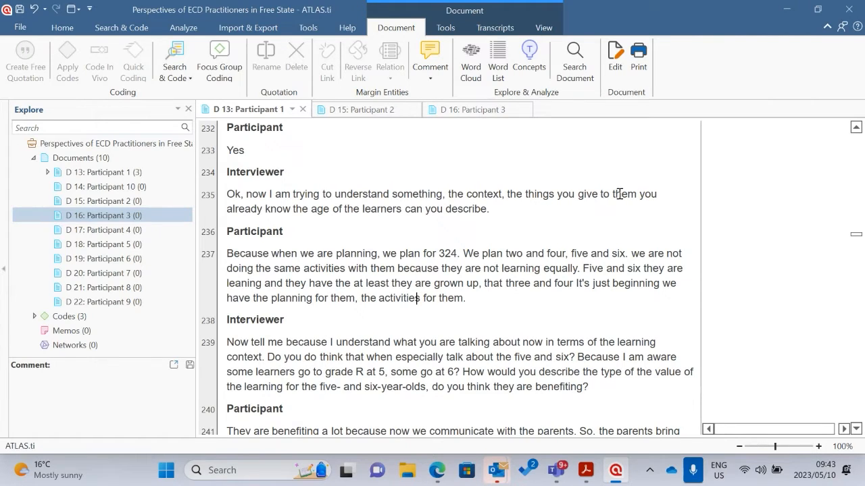
scroll(315, 257, down, 1)
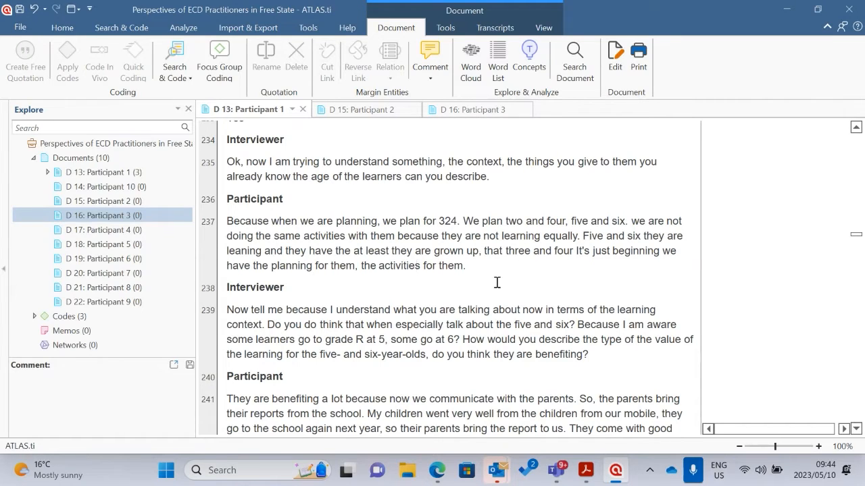
Apply the new code "Type of activities" to the participant's whole answer in paragraph 237
drag(473, 267, 466, 219)
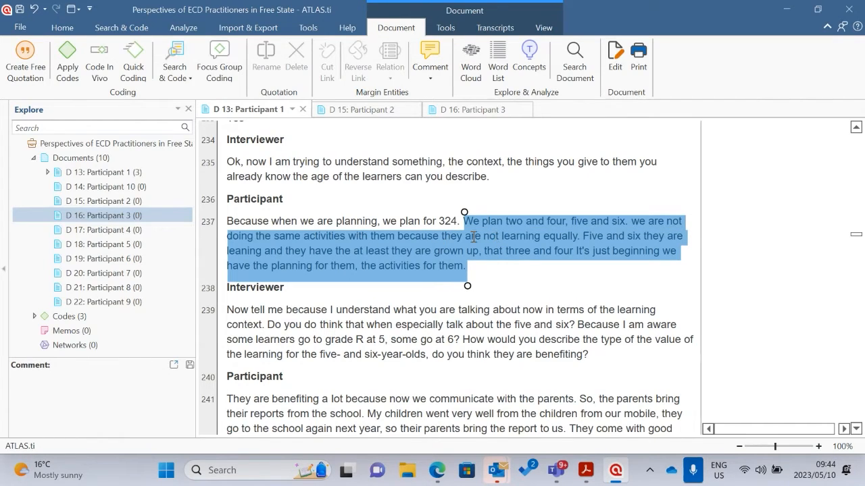
drag(464, 212, 227, 212)
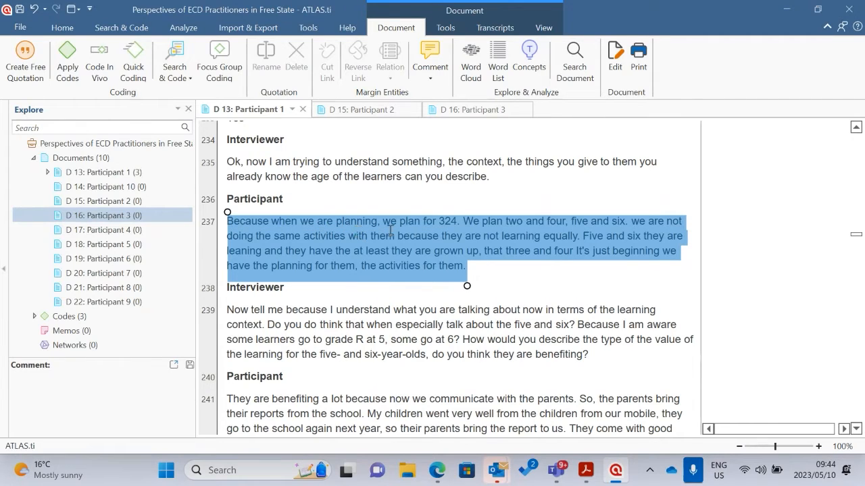
click(68, 60)
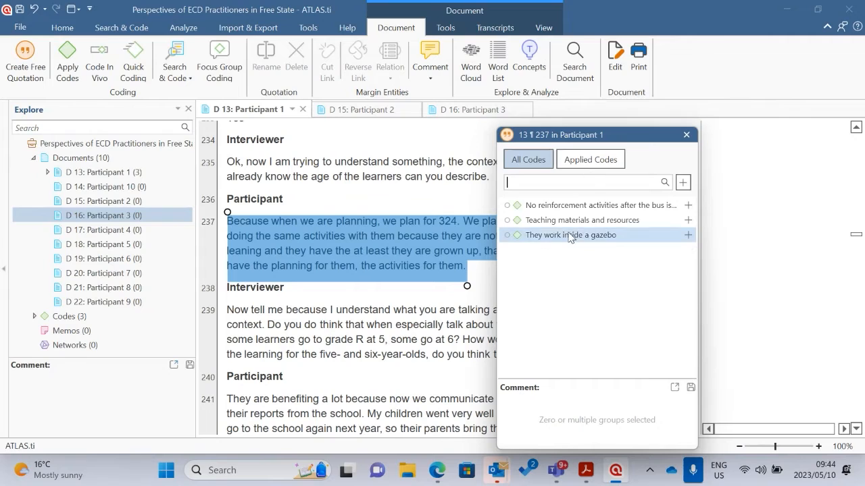
click(571, 184)
text(Activ)
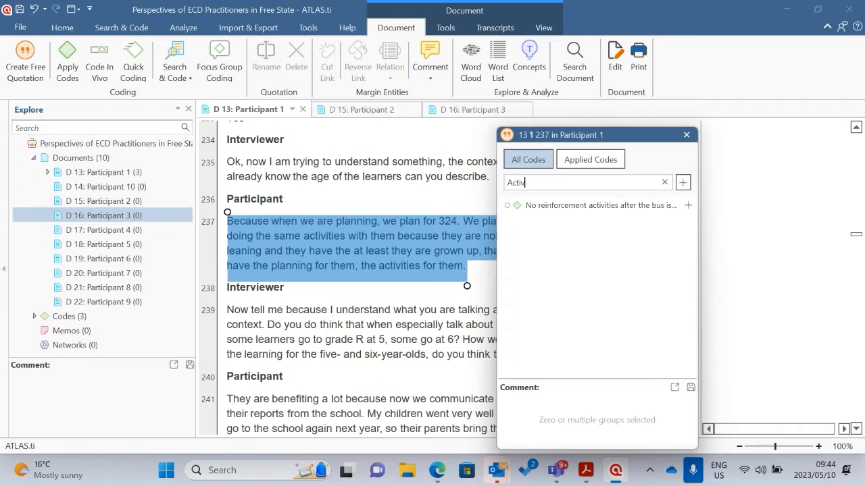
text(Type of)
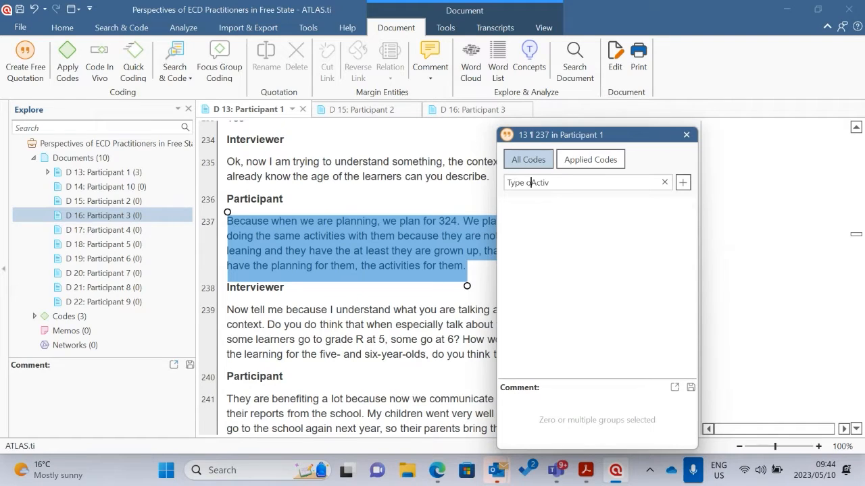
key(BackSpace)
text(activities)
click(589, 163)
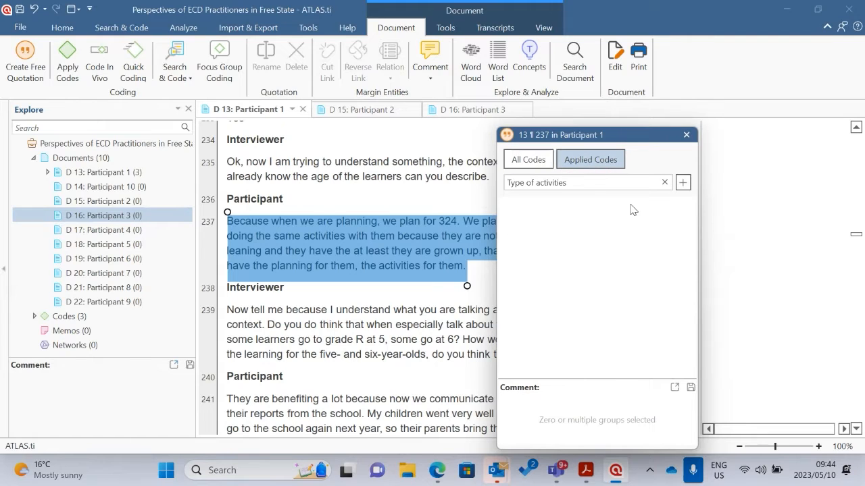
click(682, 183)
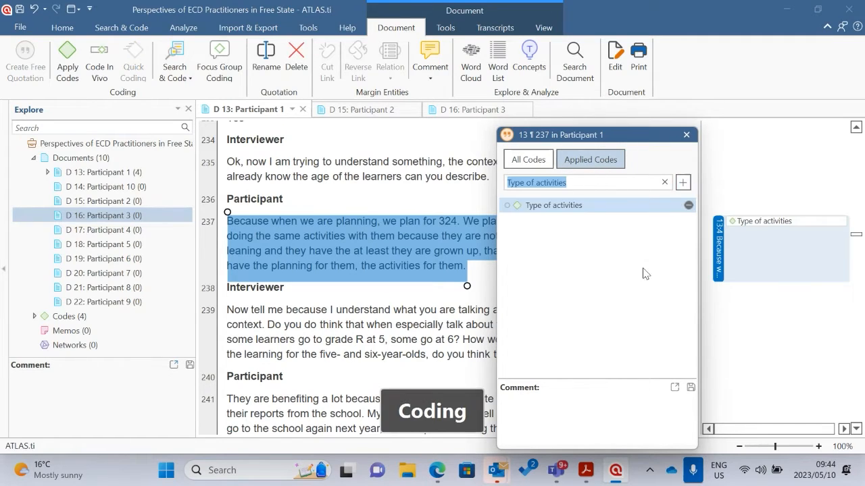
click(469, 210)
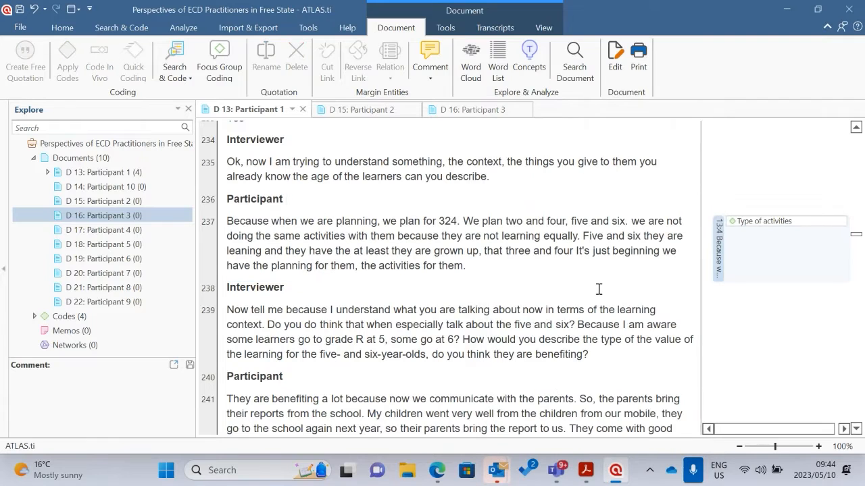
double_click(545, 278)
click(556, 269)
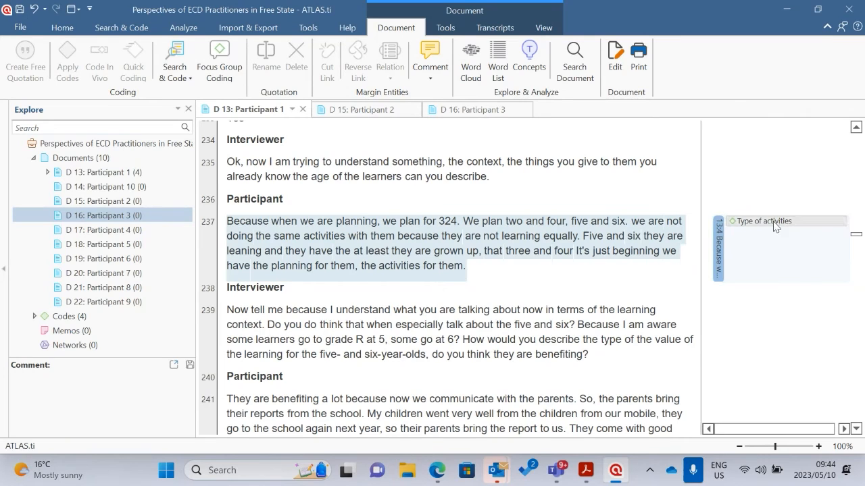
Search the Participant 1 transcript for "activities"
click(574, 67)
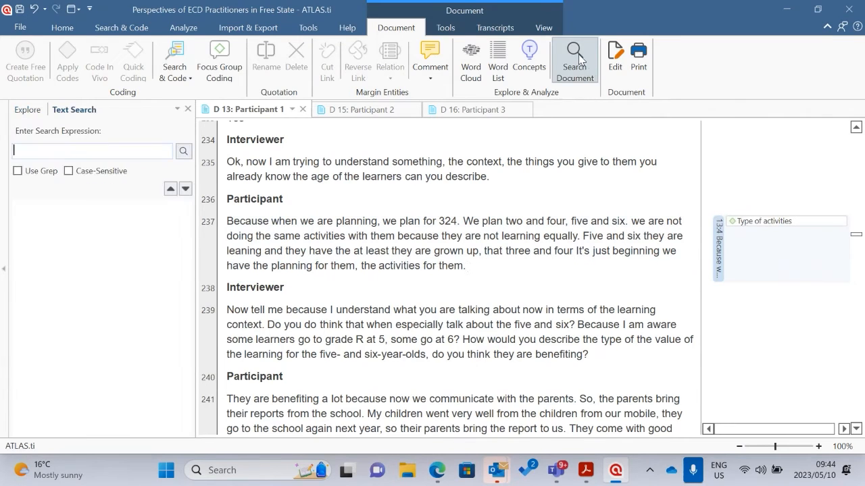
text(activities)
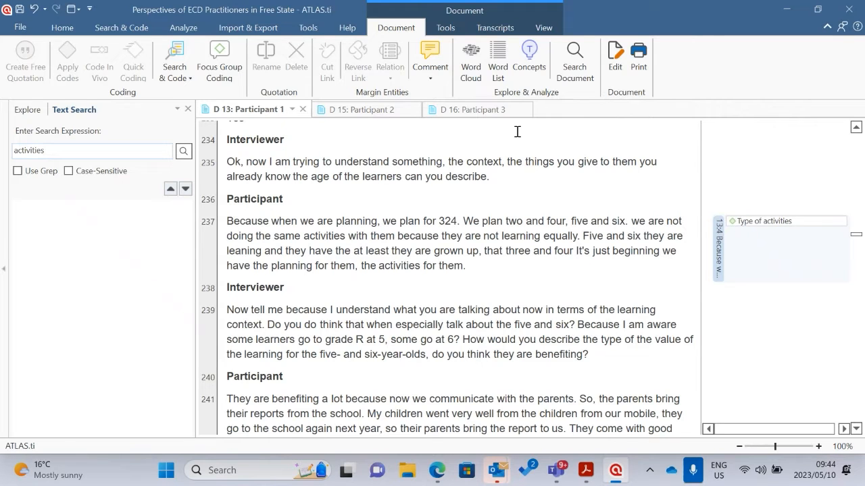
key(Return)
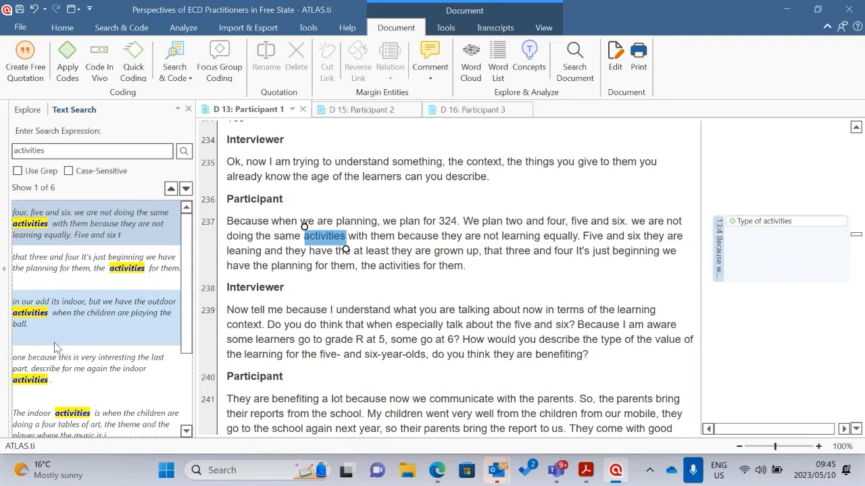
Go to the search hit about outdoor activities and quick-code the whole answer in paragraph 281 with "Type of activities"
click(70, 318)
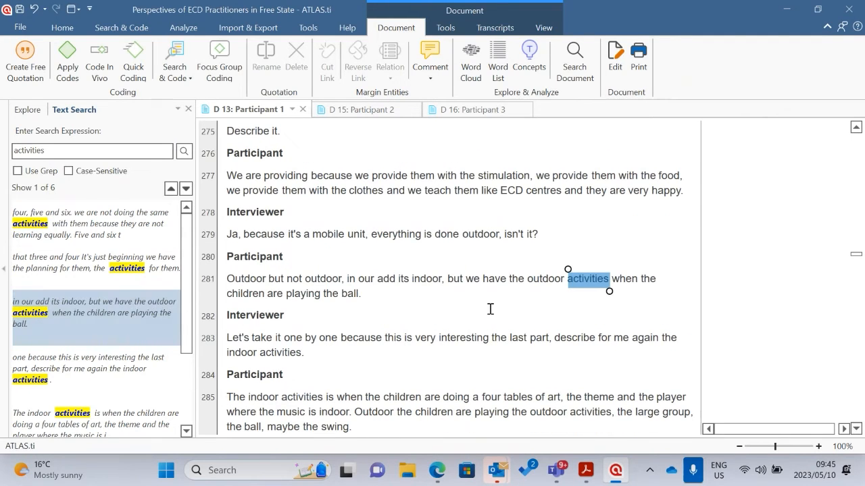
drag(380, 297, 227, 280)
right_click(483, 279)
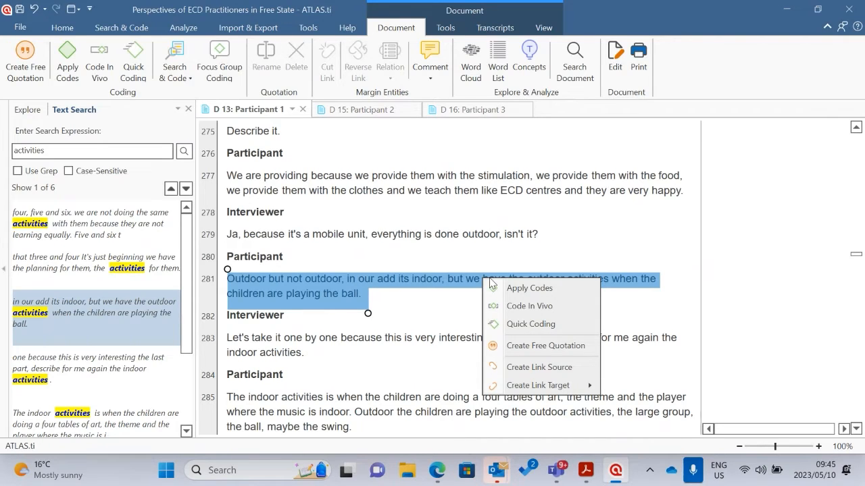
click(541, 324)
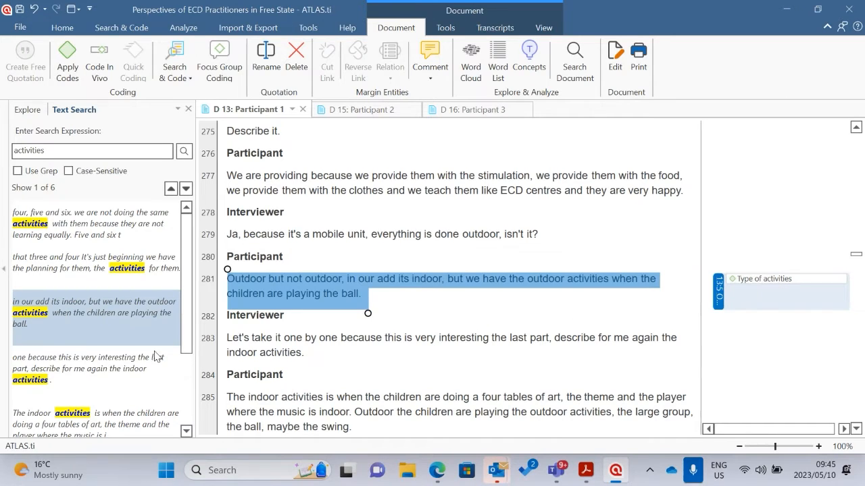
Go to the search hit about describing the indoor activities and quick-code all of paragraph 283 with "Type of activities"
click(66, 368)
scroll(114, 369, down, 3)
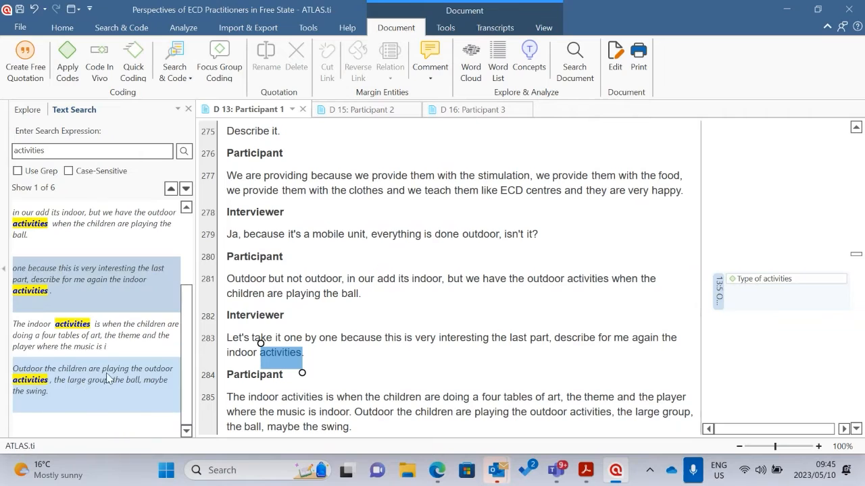
click(344, 365)
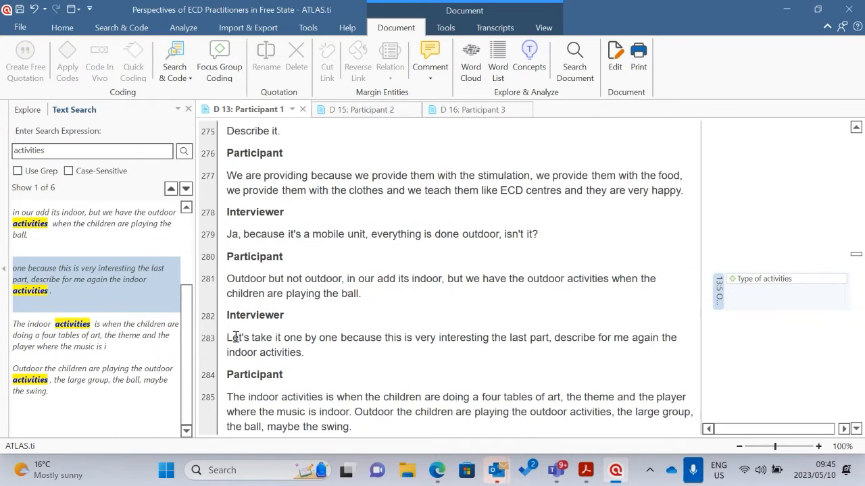
drag(302, 357, 228, 339)
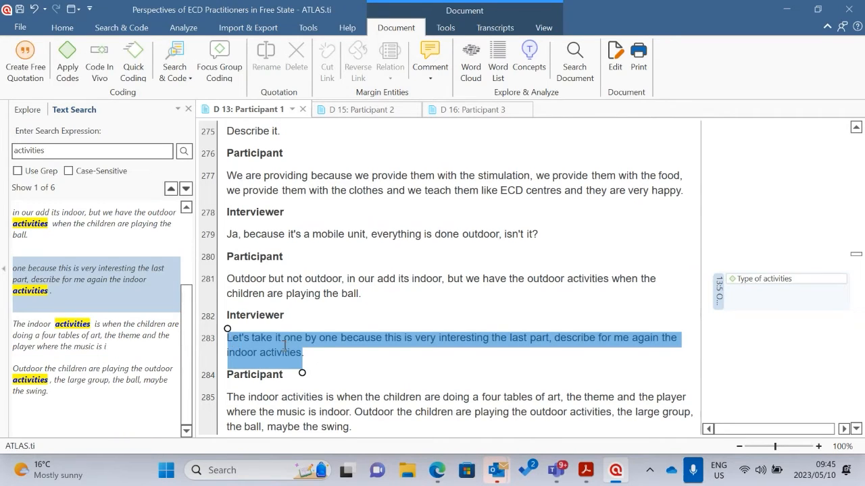
right_click(285, 343)
click(349, 273)
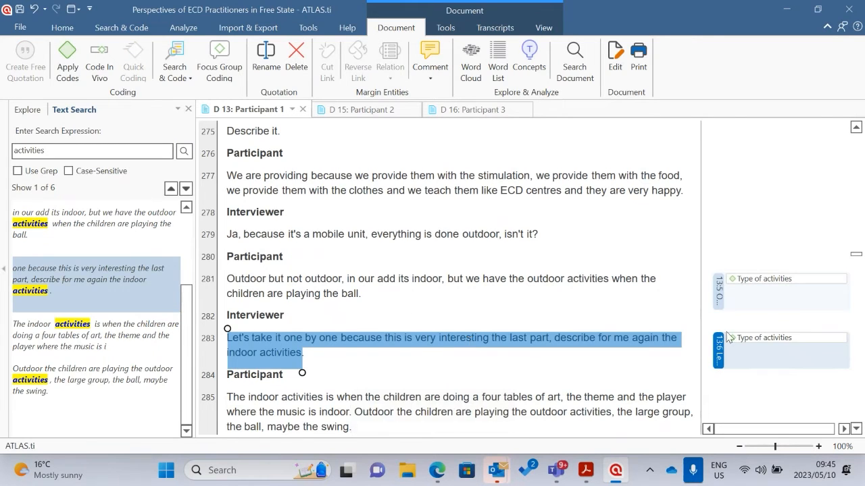
Review the coded passages in paragraphs 281 and 283 and go back through the transcript to the coded paragraph 209
scroll(649, 351, down, 2)
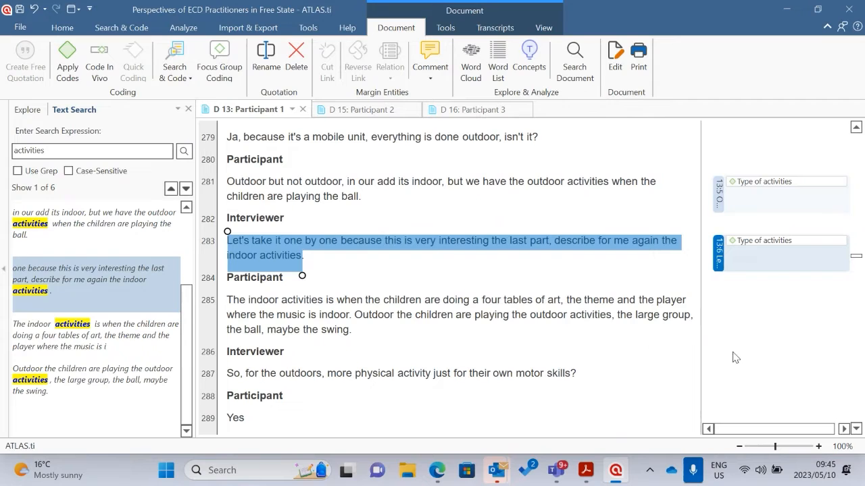
click(562, 278)
scroll(776, 283, up, 6)
scroll(776, 289, up, 18)
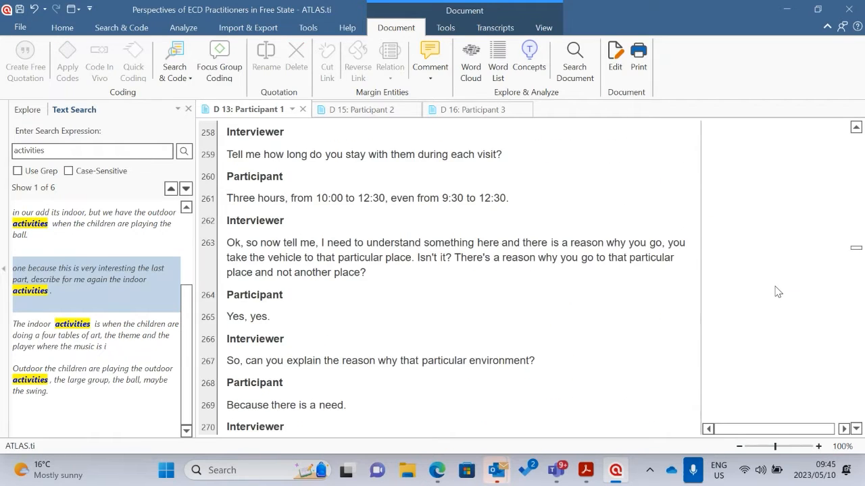
scroll(683, 246, up, 5)
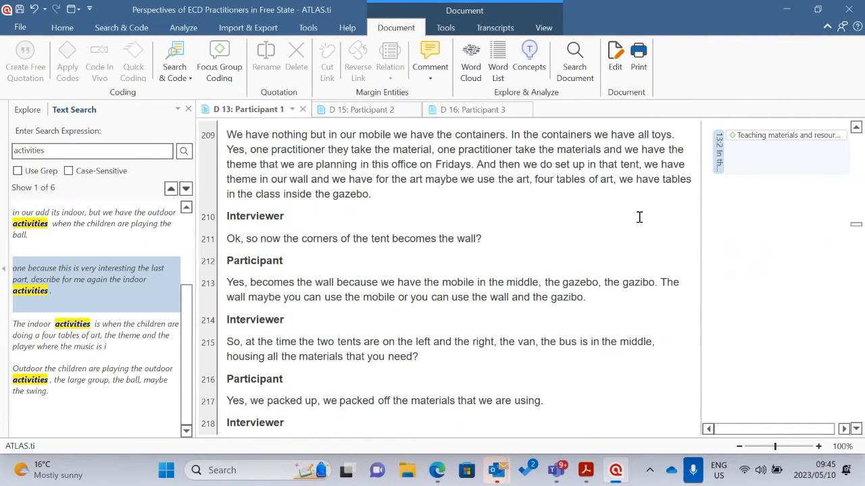
Close the text search results and open the Code Manager for the project's codes
click(63, 27)
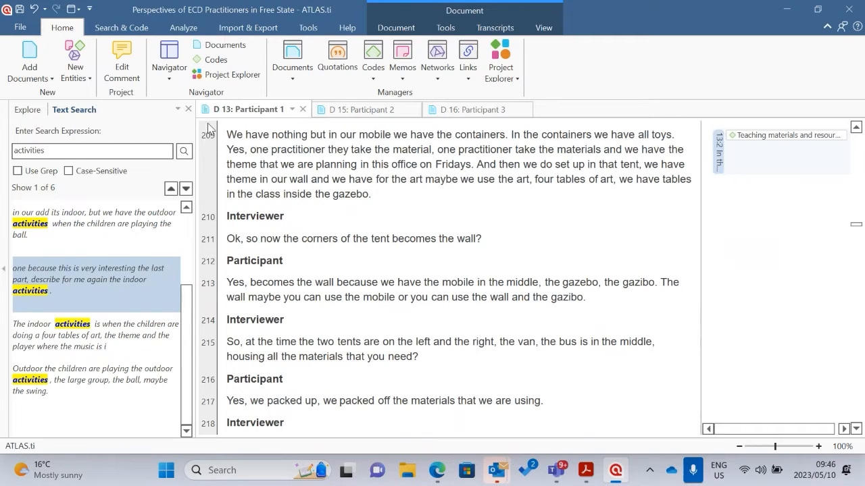
click(188, 109)
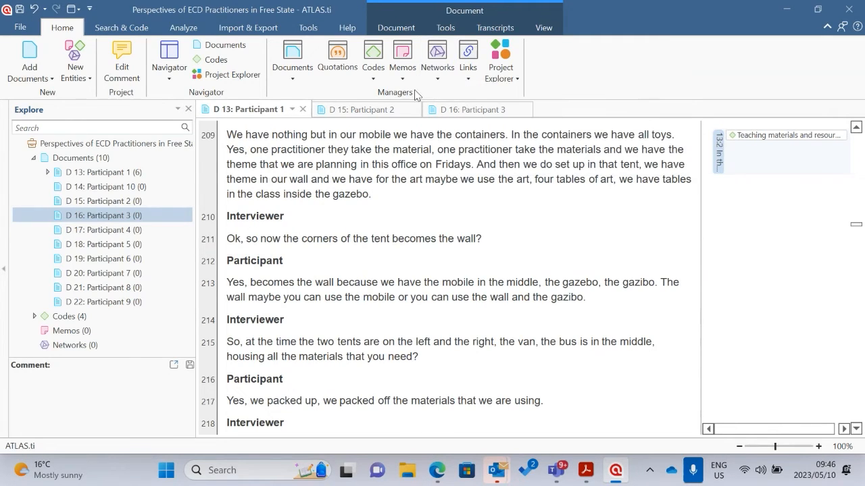
scroll(738, 186, up, 1)
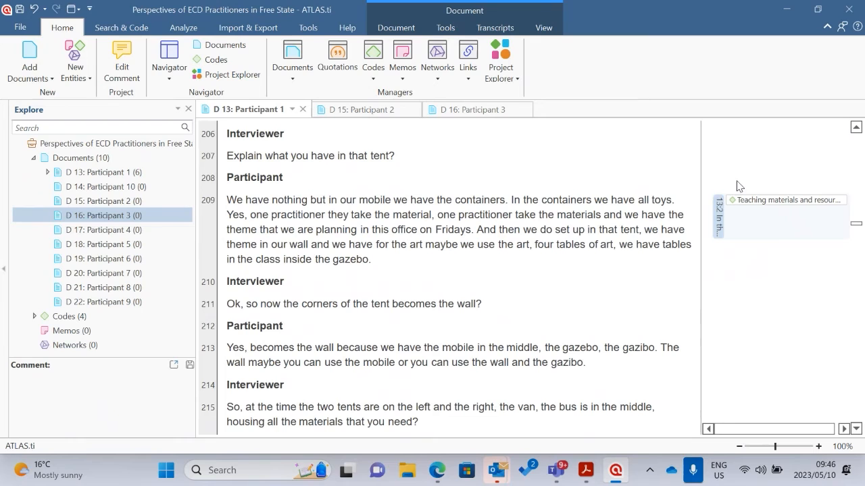
click(373, 76)
click(398, 95)
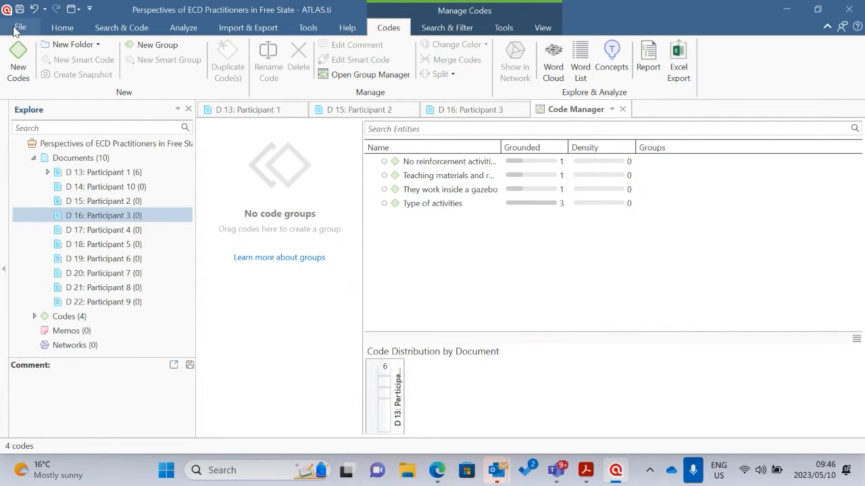
Open the Code Group Manager to work with groups of codes
click(64, 28)
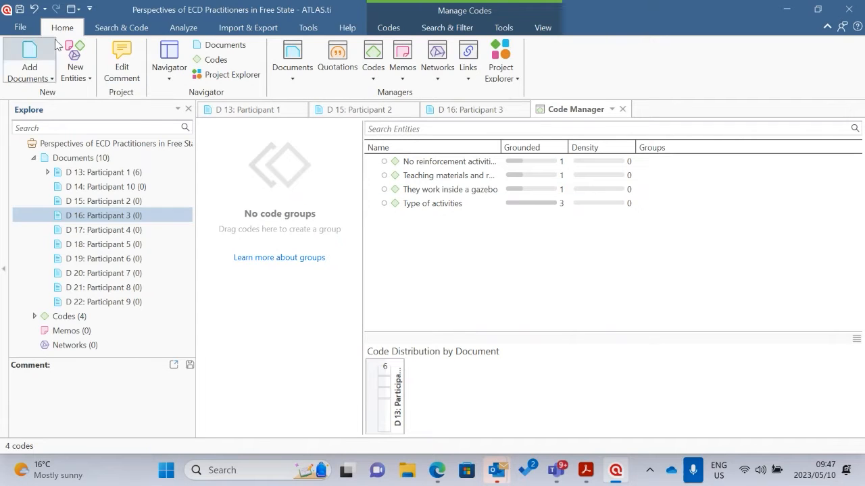
click(373, 79)
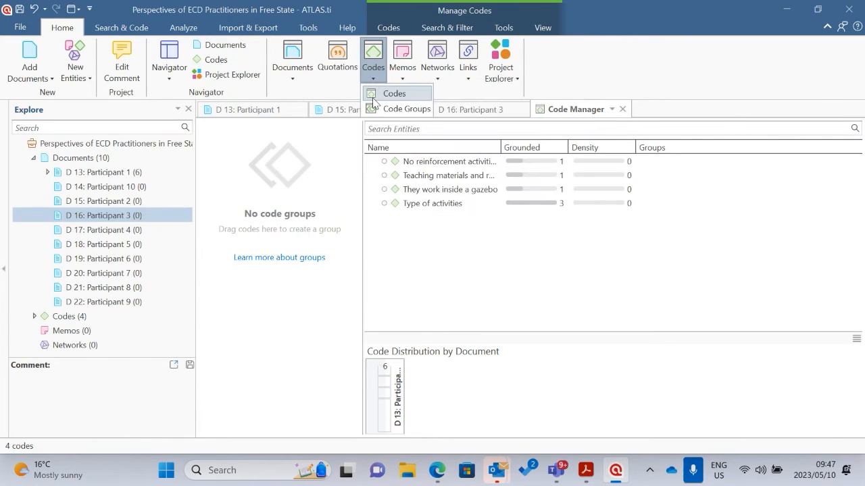
click(394, 110)
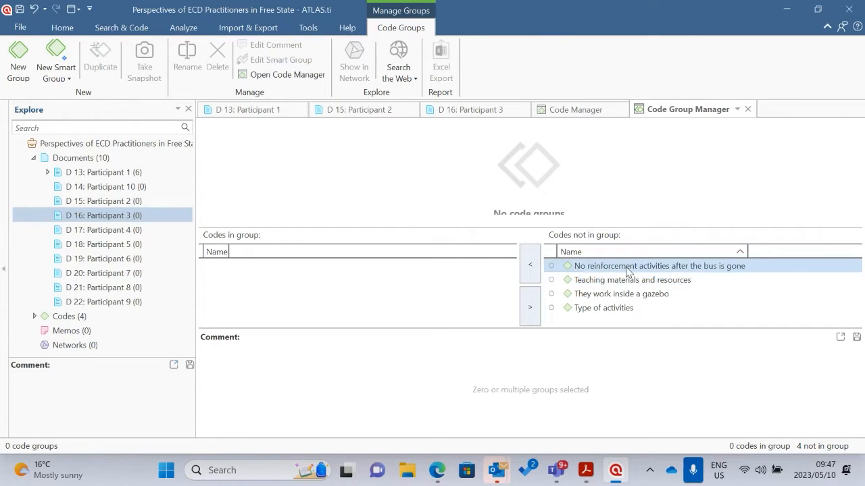
Close the Code Group Manager and the Code Manager, and reopen only the Code Group Manager
click(62, 27)
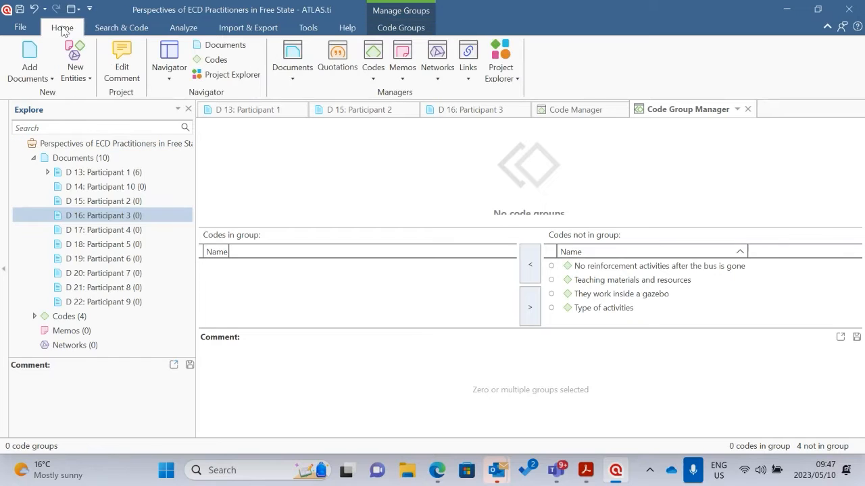
click(747, 109)
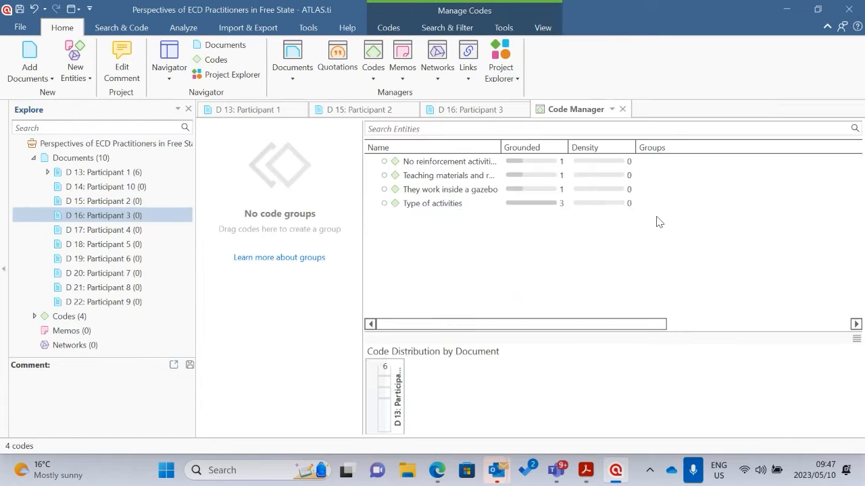
click(623, 110)
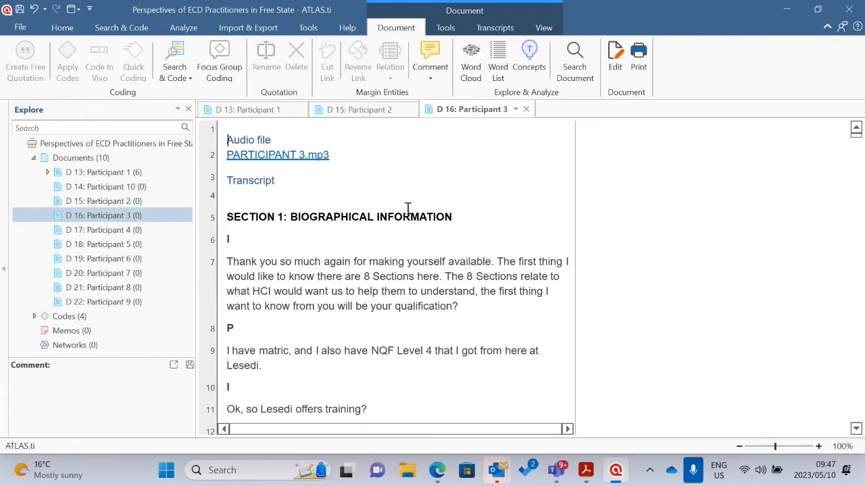
click(62, 27)
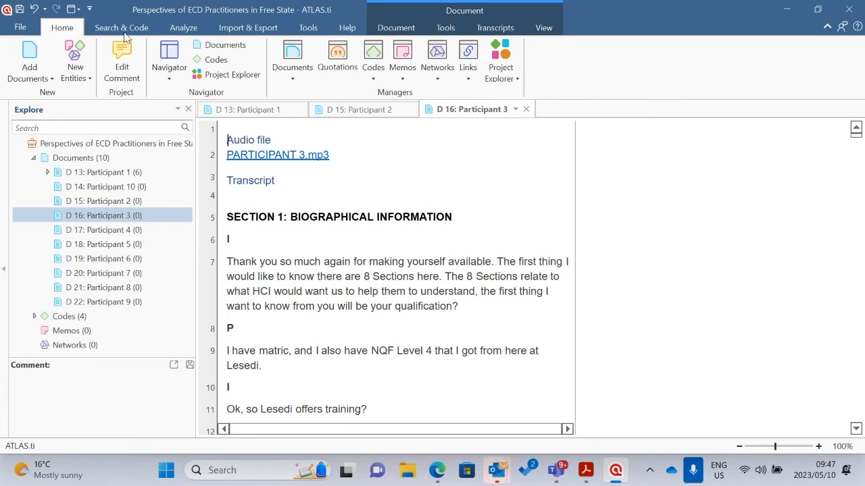
click(374, 79)
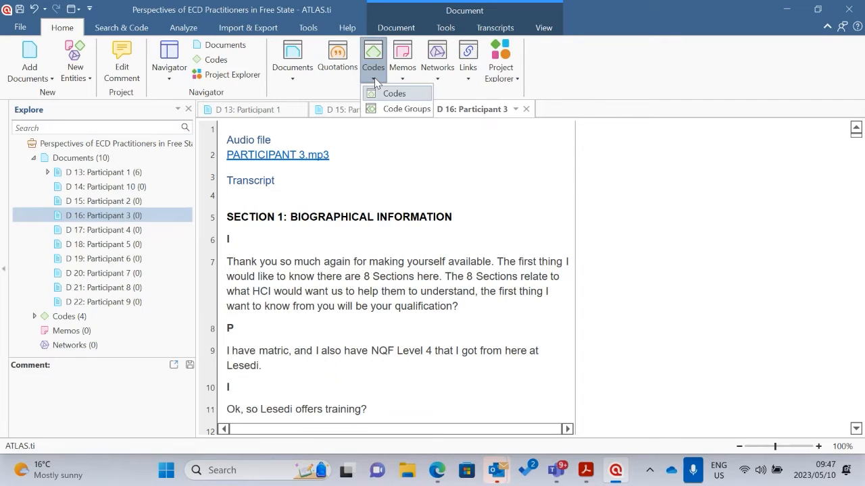
click(396, 109)
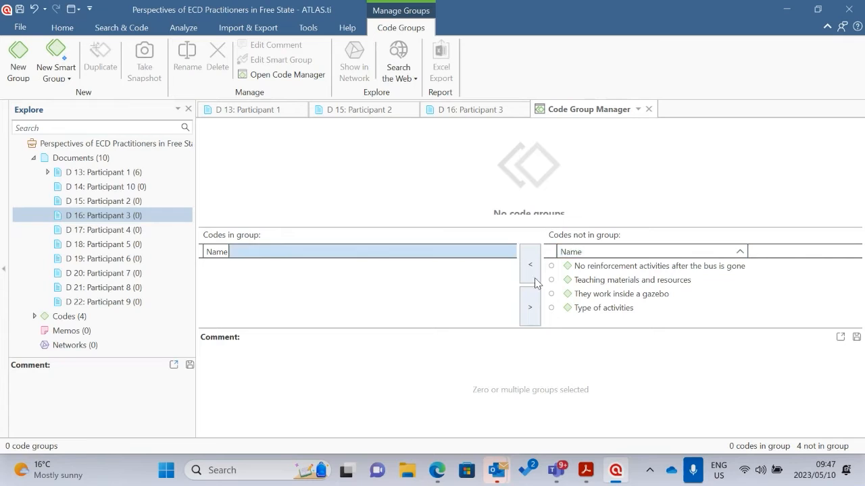
Create a code group named "Type of classroom activities inside the mobile classroom"
click(25, 63)
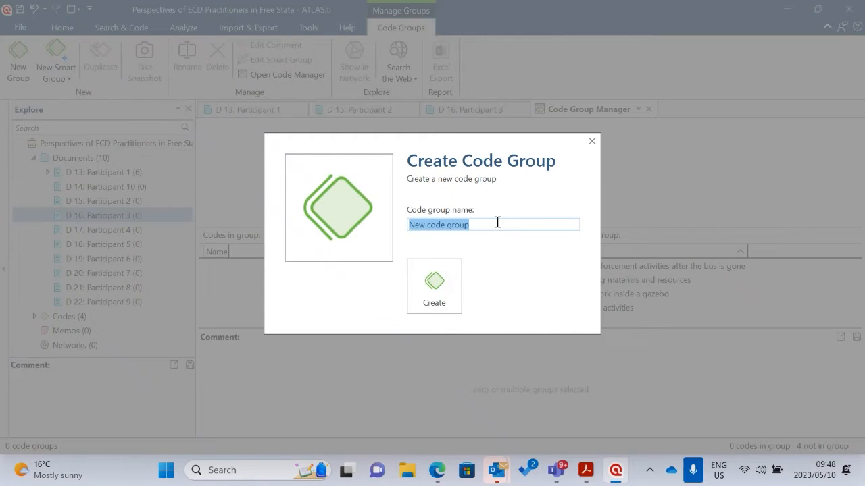
text(Act)
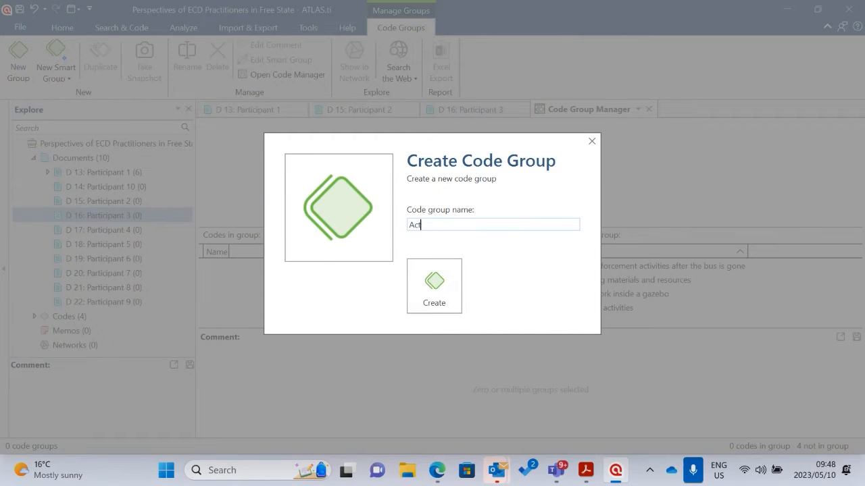
key(BackSpace)
key(BackSpace)
key(BackSpace)
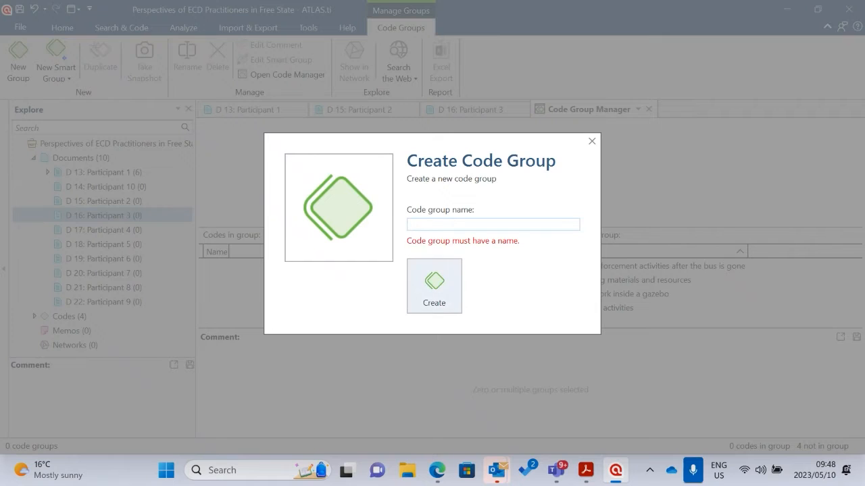
text(Type of c)
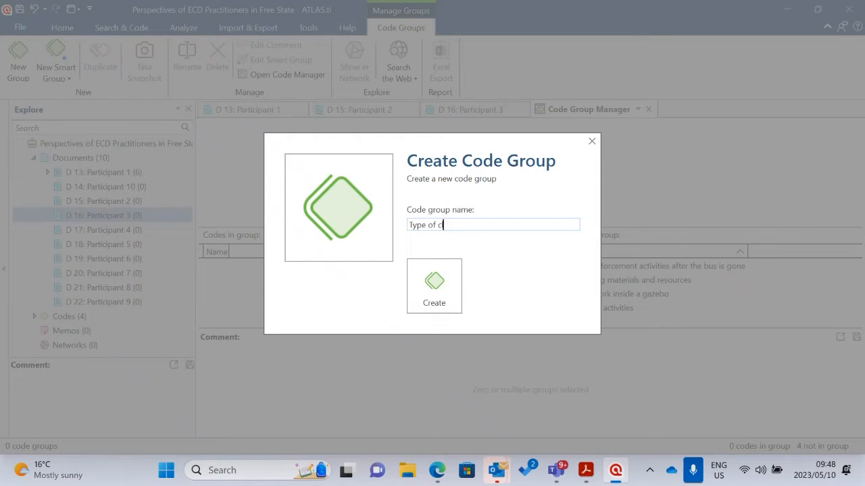
text(lassroom activities inside )
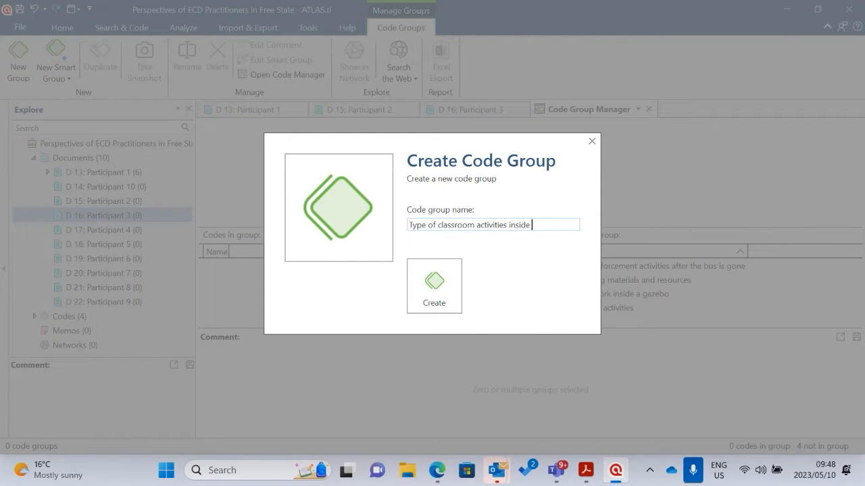
text(the mobile clas)
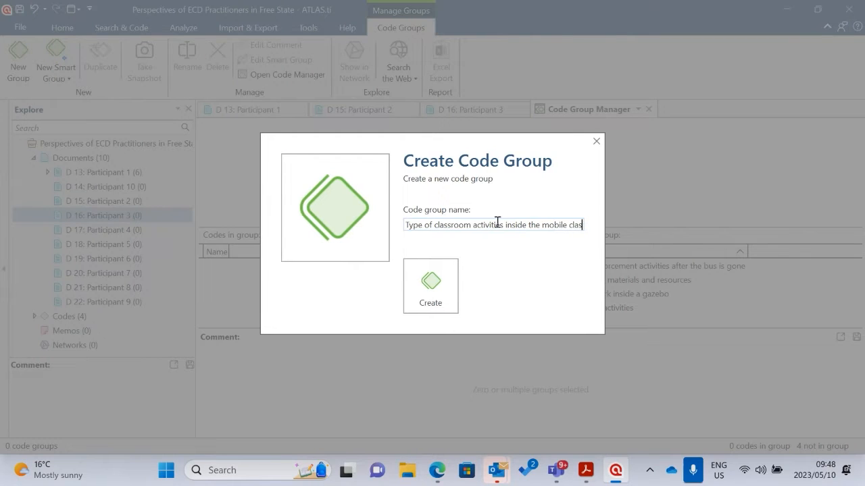
text(sroom)
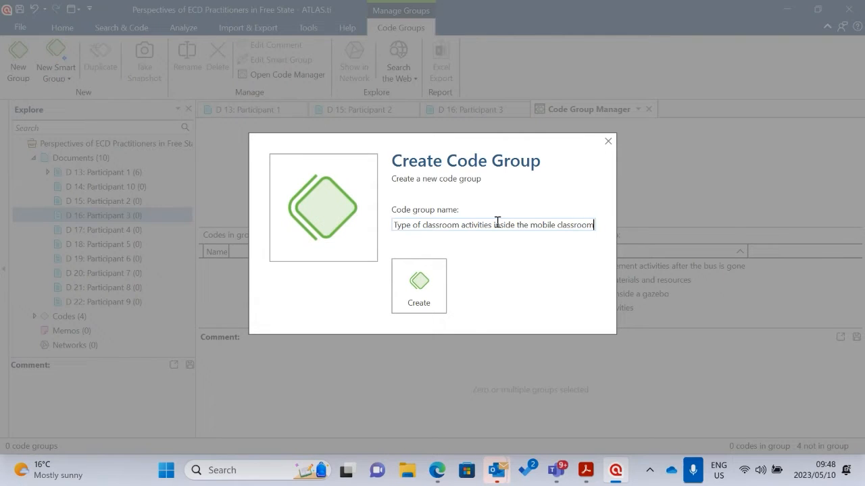
click(417, 288)
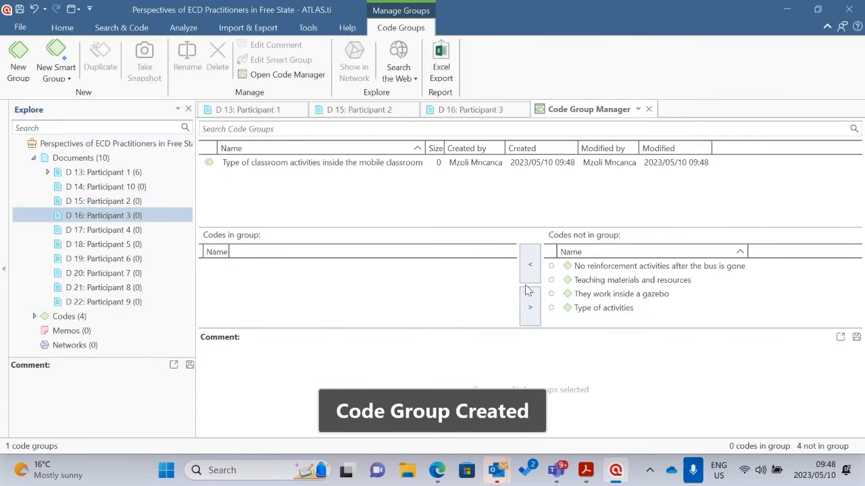
click(249, 166)
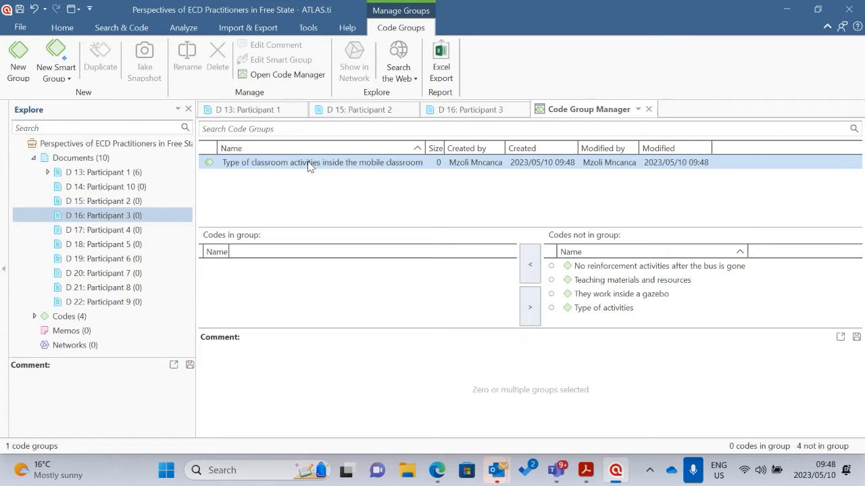
click(338, 196)
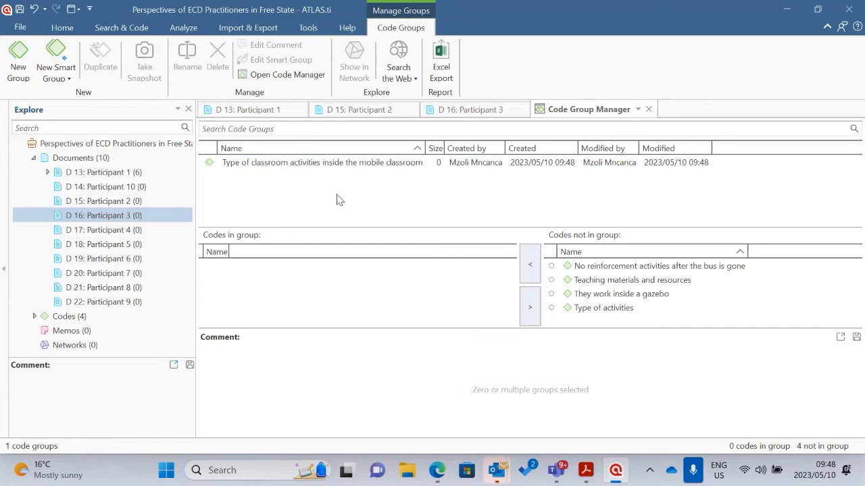
click(325, 164)
click(373, 186)
click(625, 310)
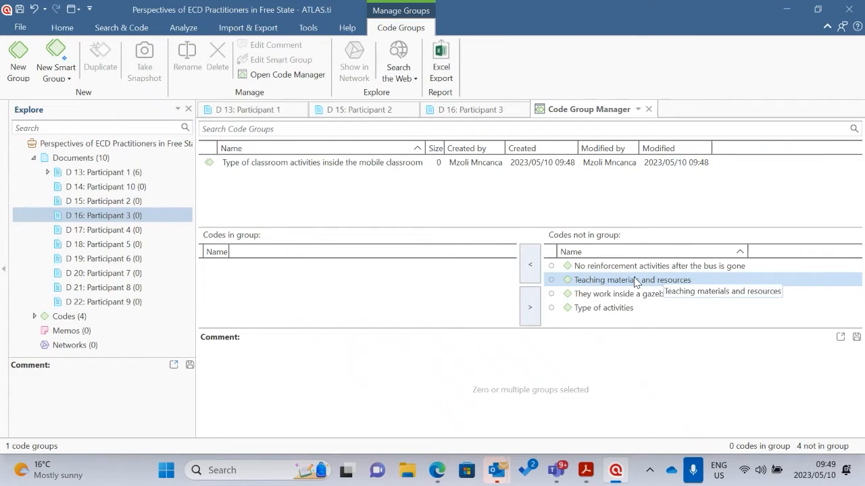
Create a second code group named "Teaching materials and resources"
click(18, 60)
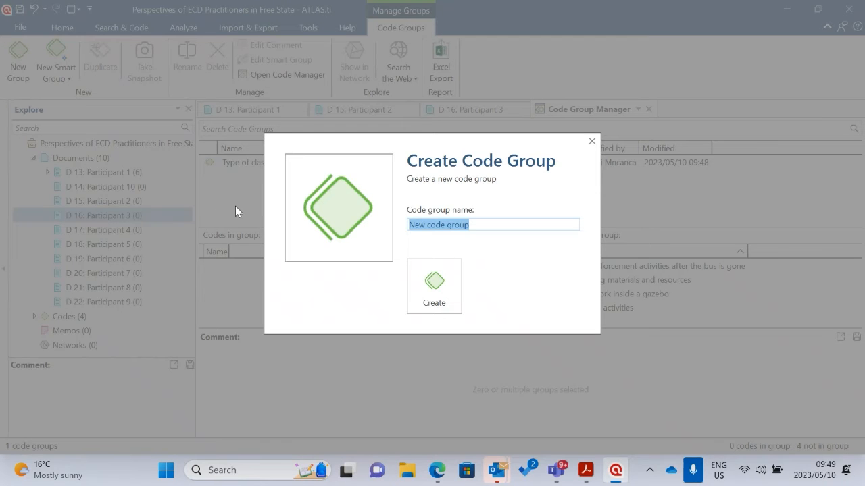
text(Mod)
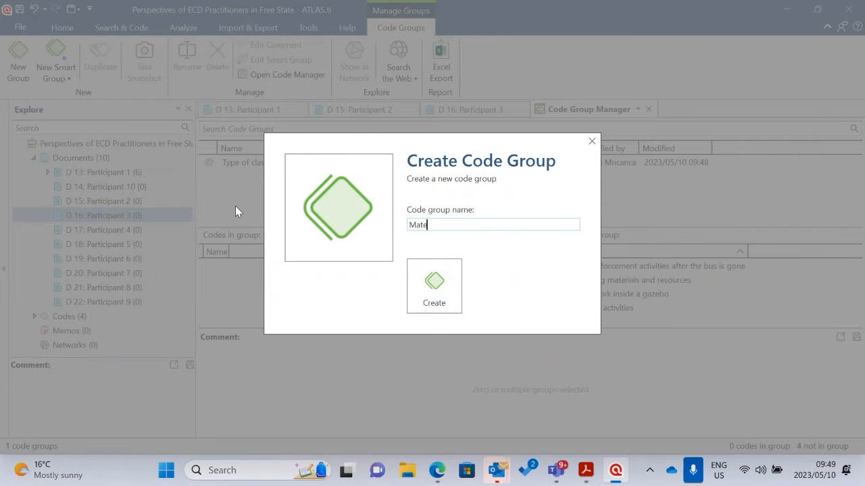
key(BackSpace)
key(BackSpace)
key(BackSpace)
text(Teaching materials and resource)
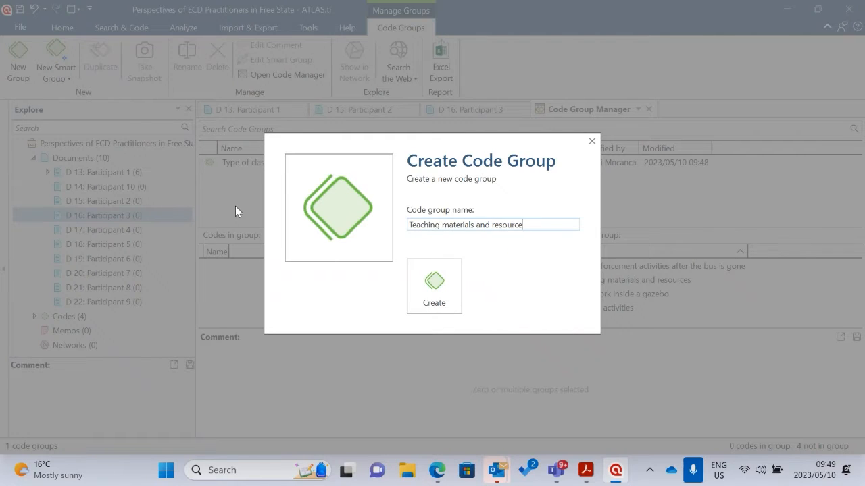
text(s)
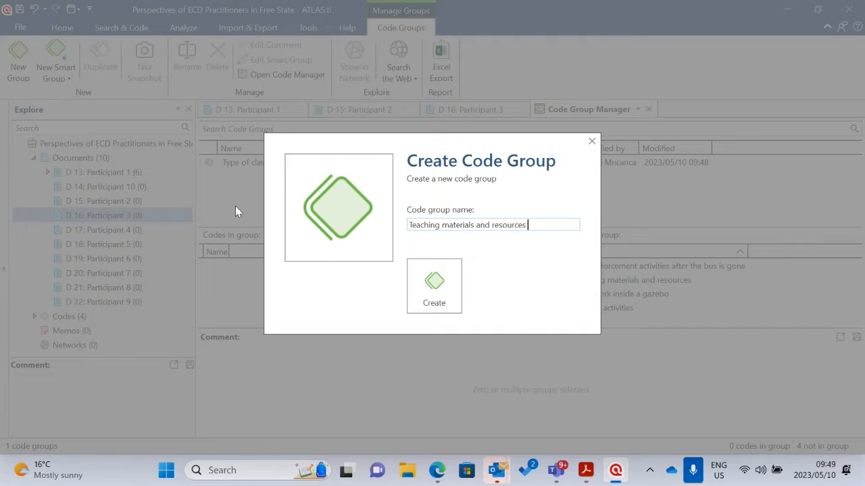
click(447, 287)
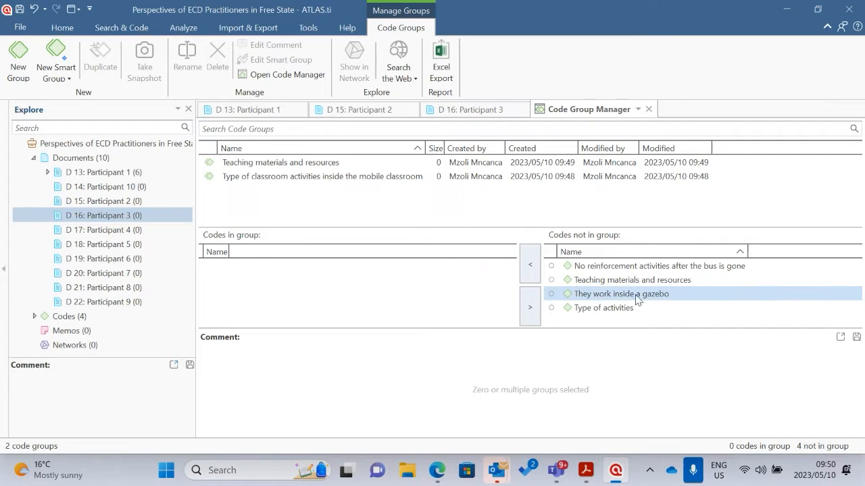
Create a third code group named "Inside the gazebo/tent"
click(16, 60)
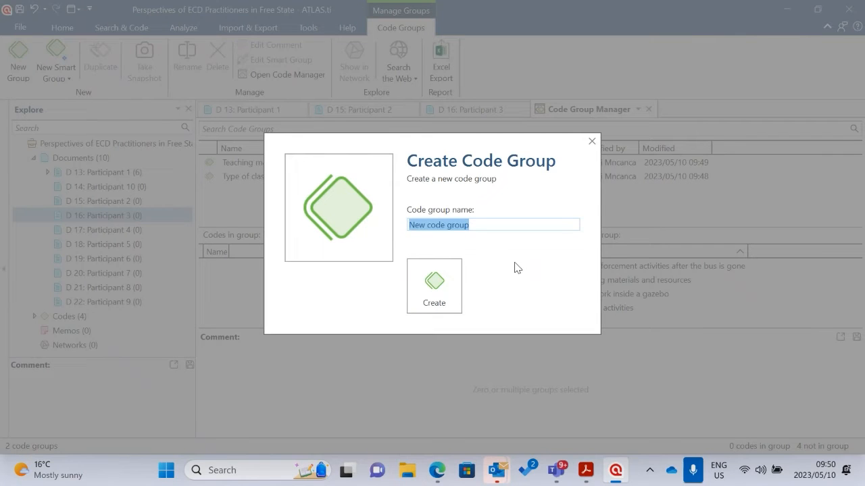
text(Inside t)
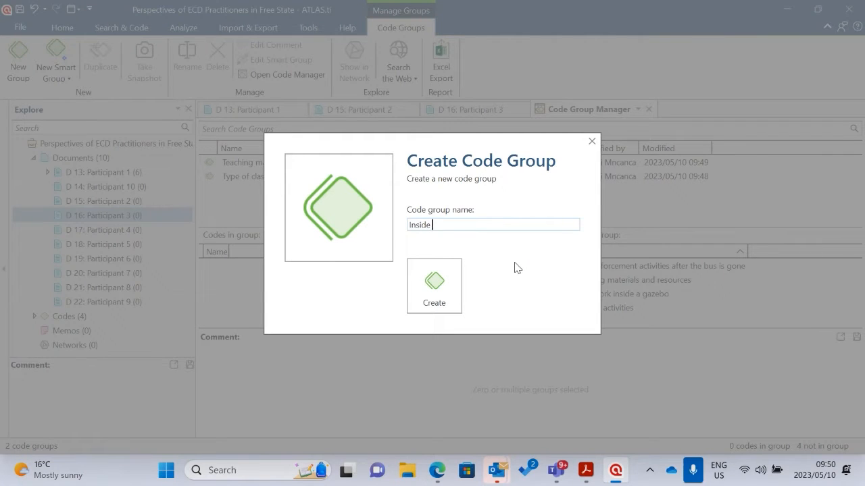
text(he gazebo/tent)
click(457, 287)
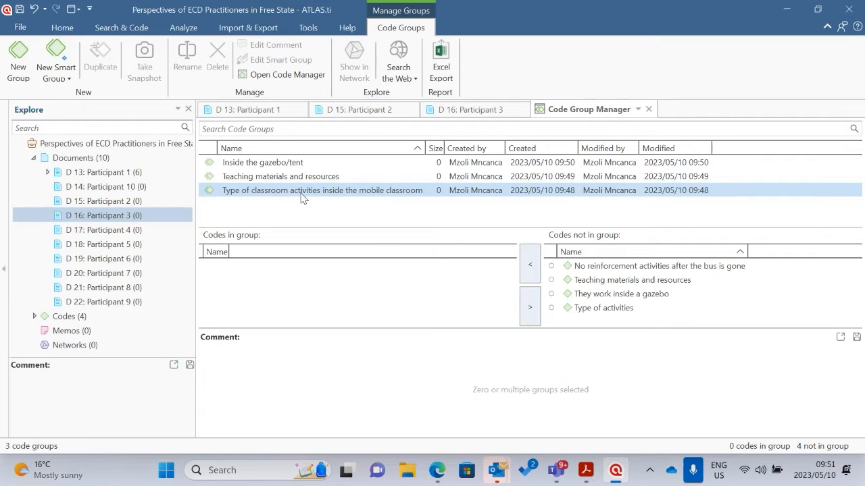
Add the code "Type of activities" to the mobile classroom activities group and "Teaching materials and resources" to the group of the same name
drag(588, 308, 300, 195)
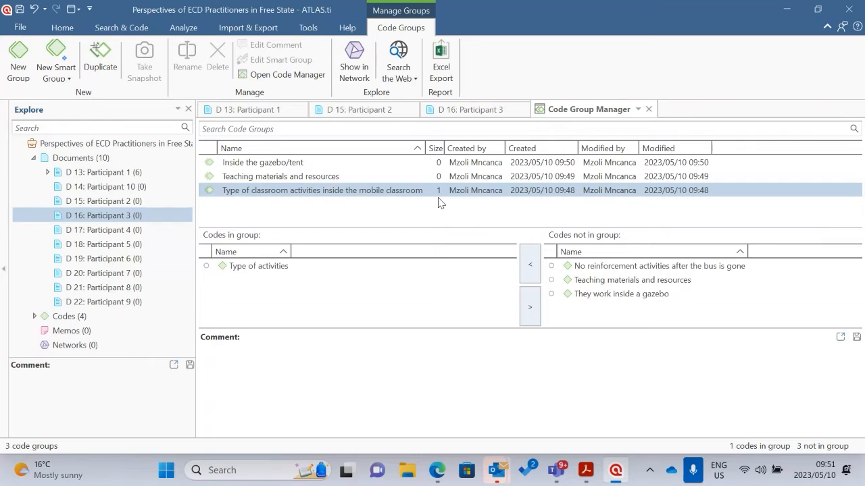
click(608, 280)
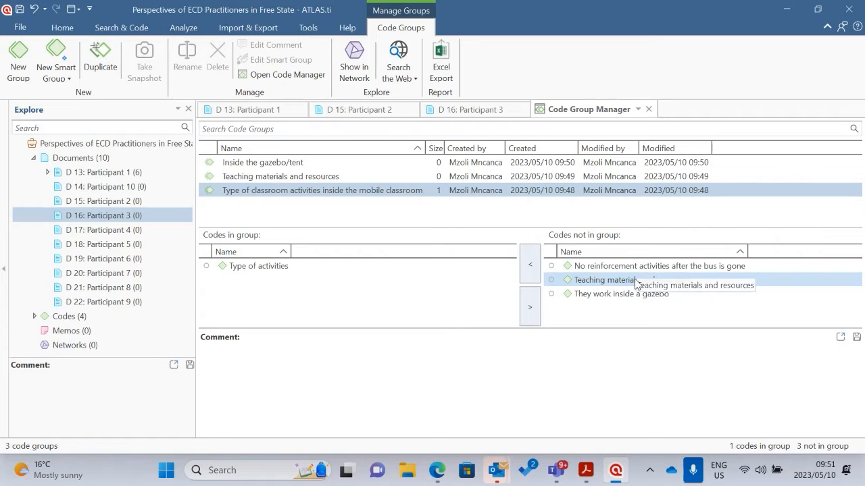
ctrl+click(267, 179)
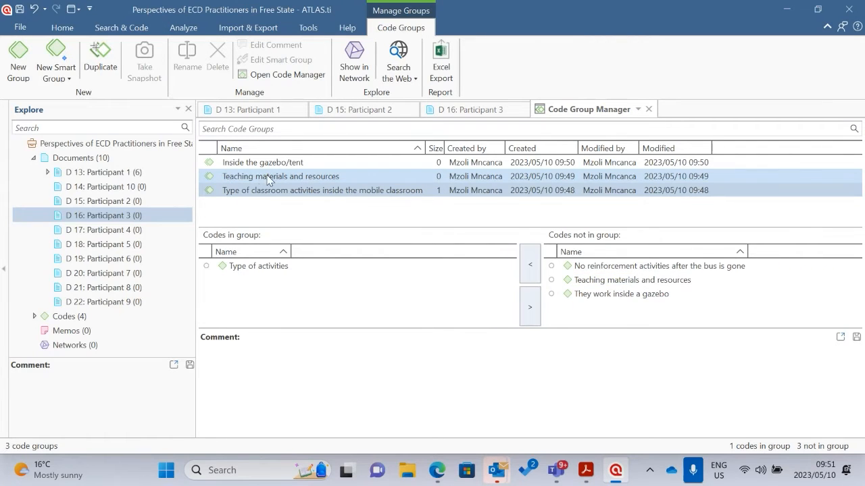
ctrl+click(269, 178)
click(617, 281)
drag(618, 280, 278, 178)
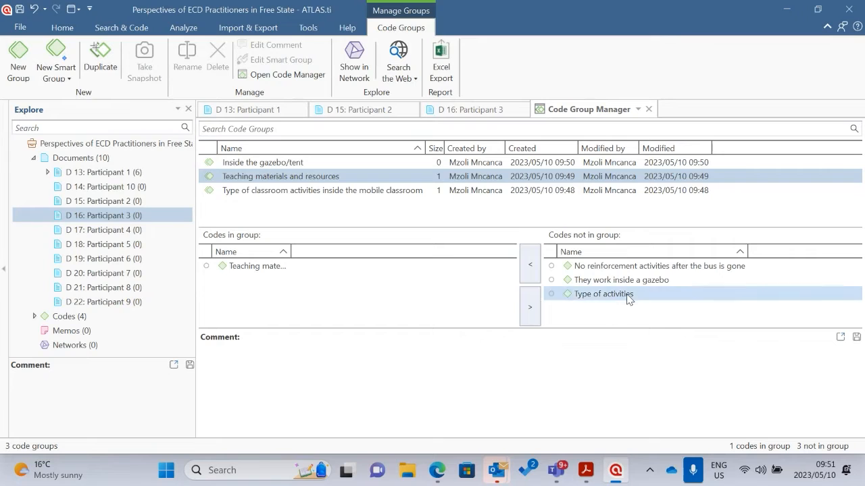
Add "They work inside a gazebo" to the gazebo/tent group and "No reinforcement activities after the bus is gone" to the classroom activities group
click(645, 284)
drag(646, 284, 241, 169)
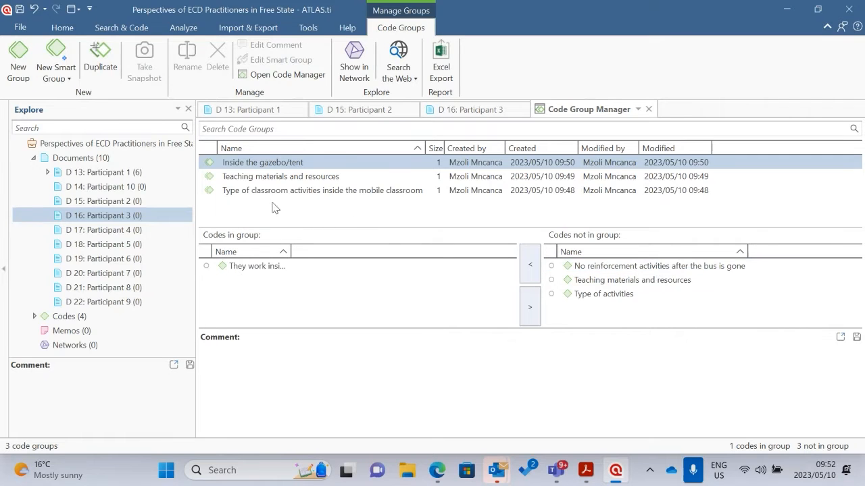
drag(679, 267, 281, 190)
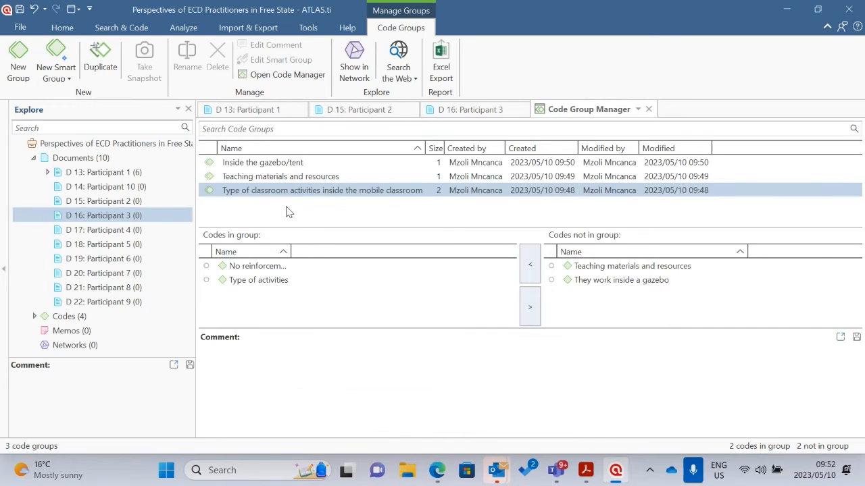
Check which codes belong to the teaching materials group and to the mobile classroom activities group
click(223, 191)
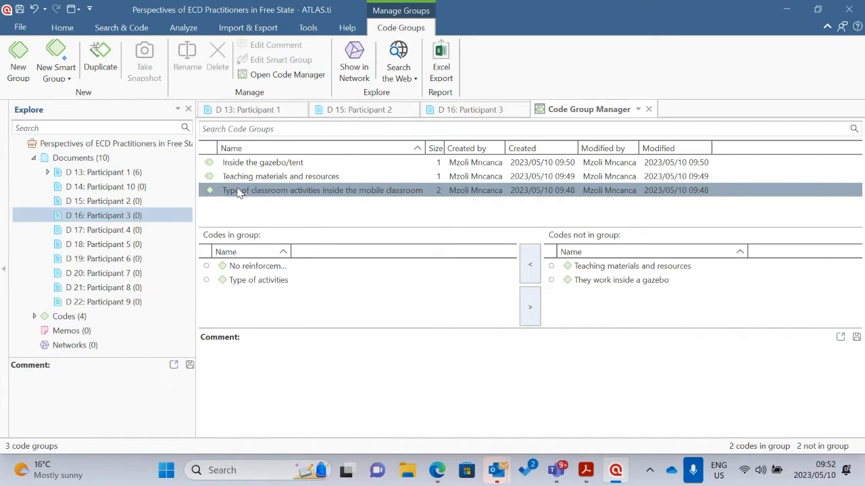
click(263, 177)
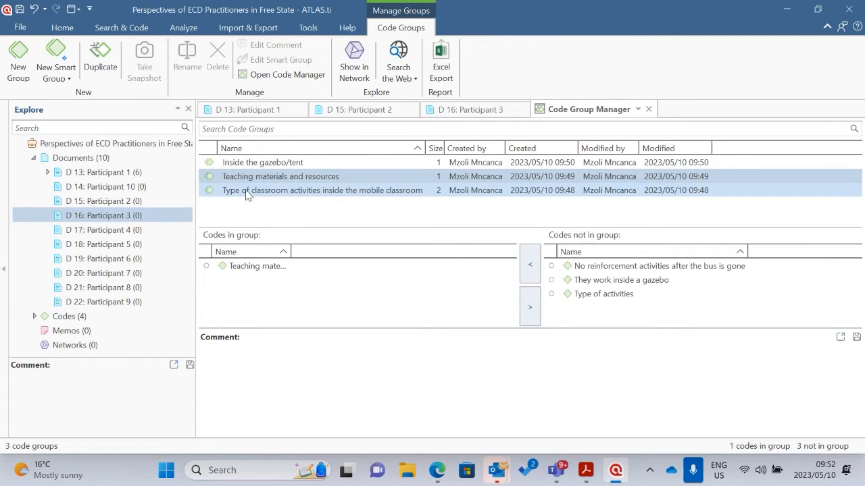
click(247, 192)
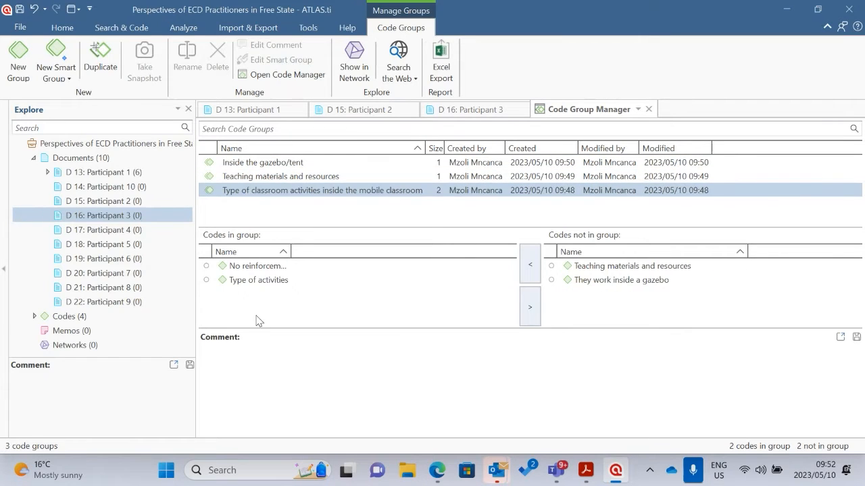
click(257, 282)
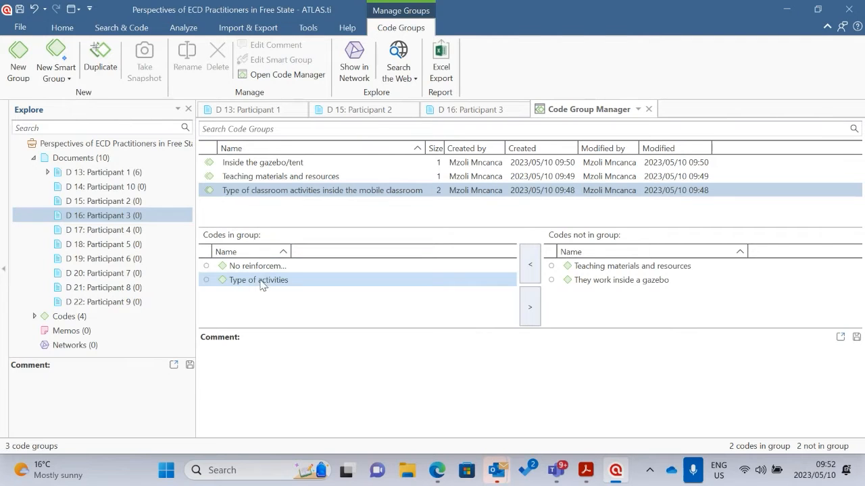
Check which codes belong to the teaching materials and gazebo/tent groups, widening the code name column to show full names
ctrl+click(298, 177)
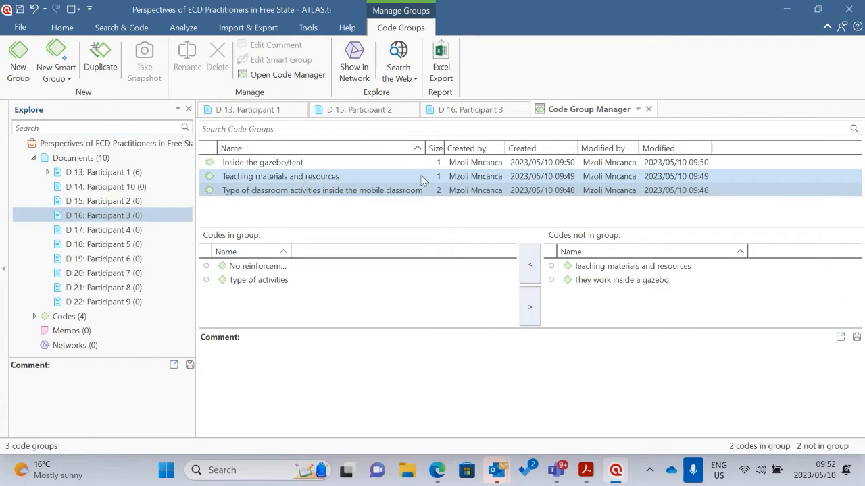
click(316, 177)
click(267, 267)
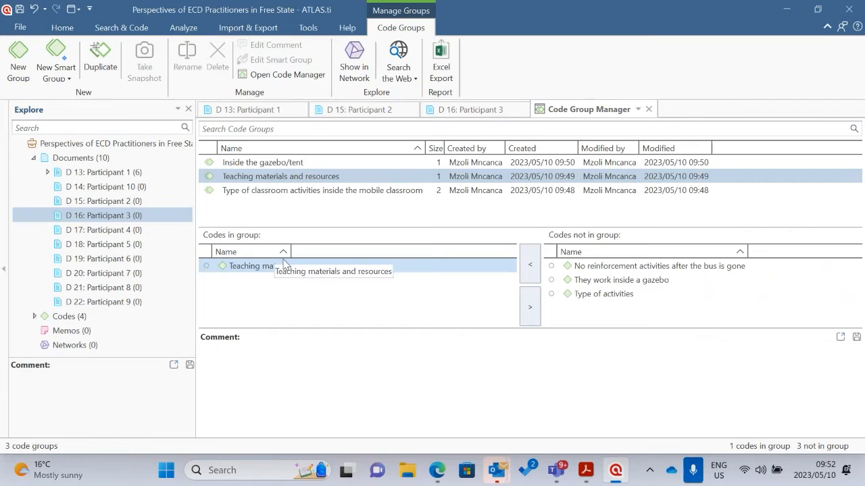
mouse_move(291, 252)
mouse_down()
mouse_move(382, 255)
mouse_move(286, 252)
mouse_move(295, 252)
mouse_up()
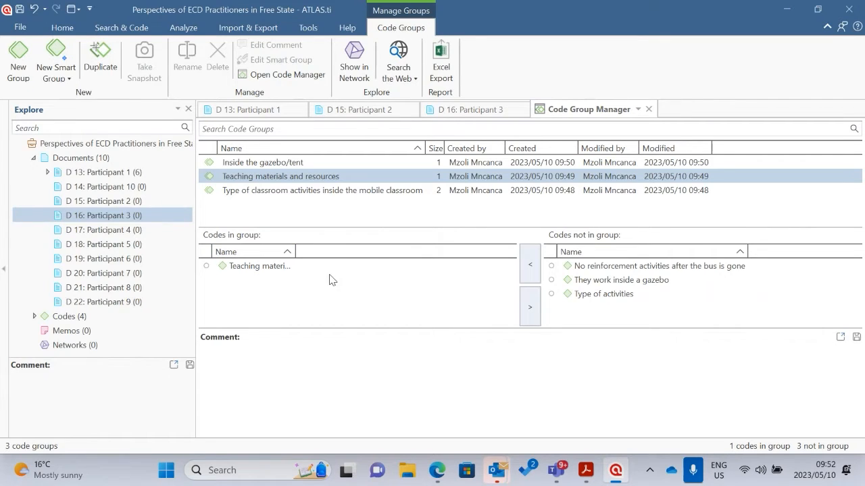
click(252, 162)
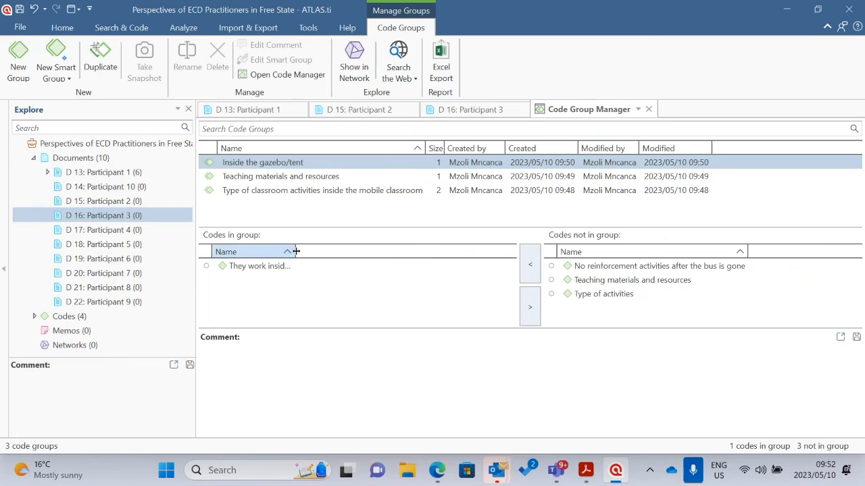
drag(296, 252, 367, 252)
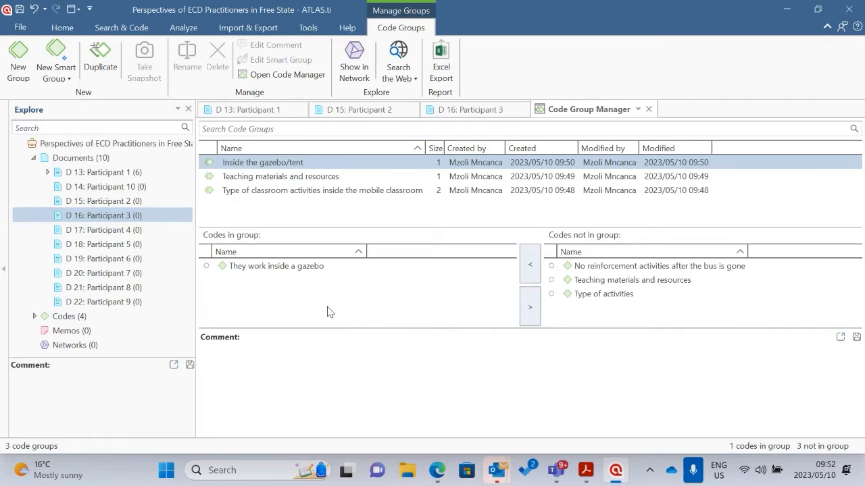
Expand the project's codes and code groups in the project explorer and review both lists
scroll(80, 262, down, 1)
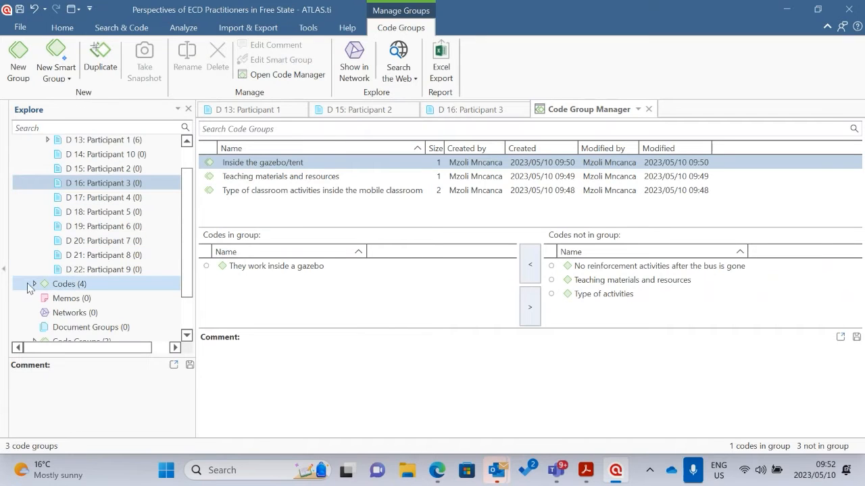
click(34, 284)
scroll(88, 312, down, 3)
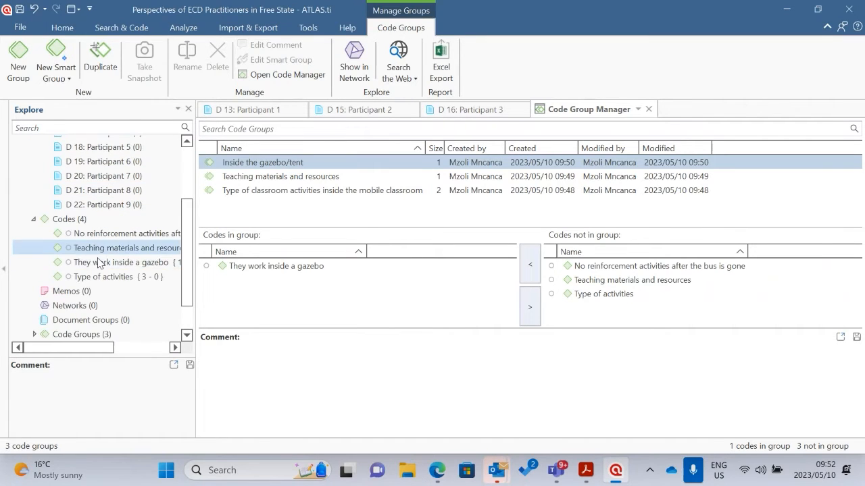
scroll(98, 269, down, 1)
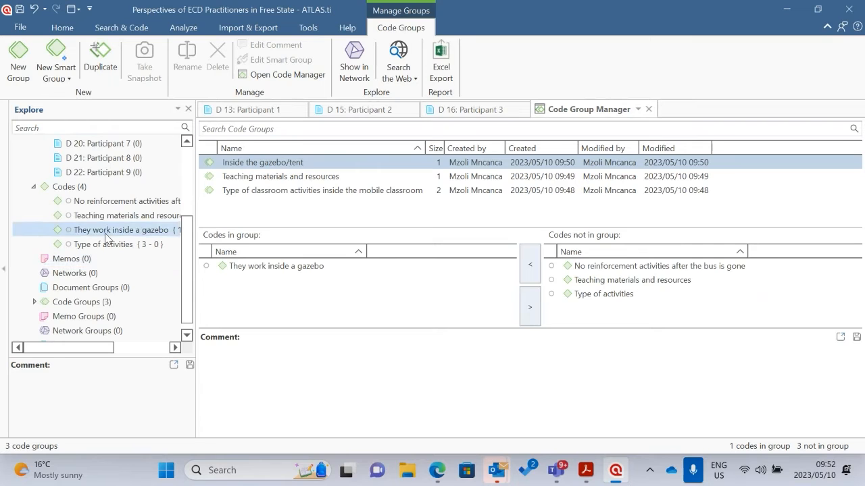
click(34, 302)
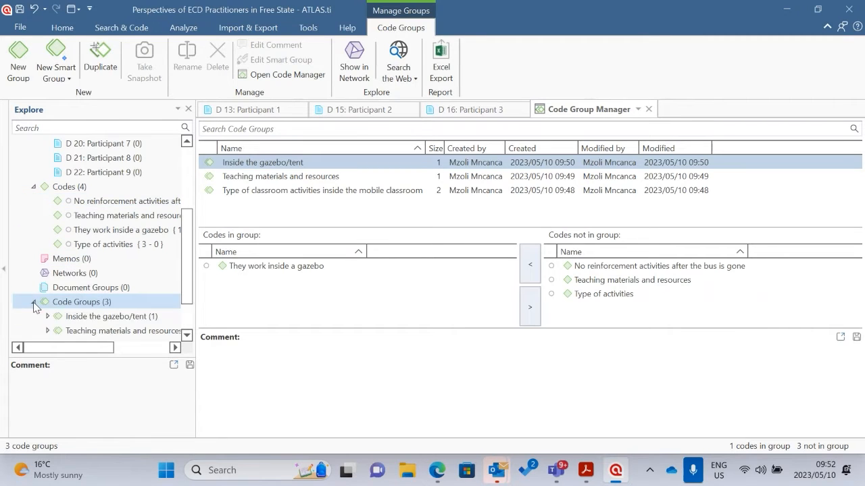
scroll(75, 312, down, 2)
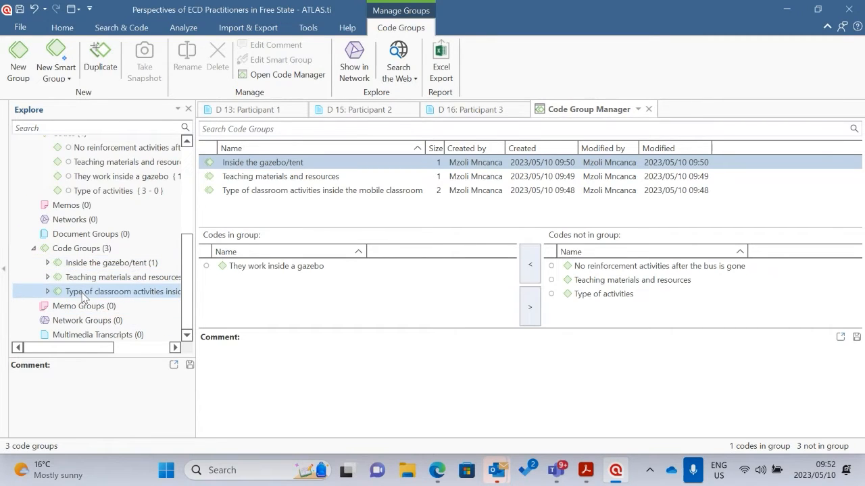
scroll(94, 256, up, 1)
scroll(111, 186, down, 1)
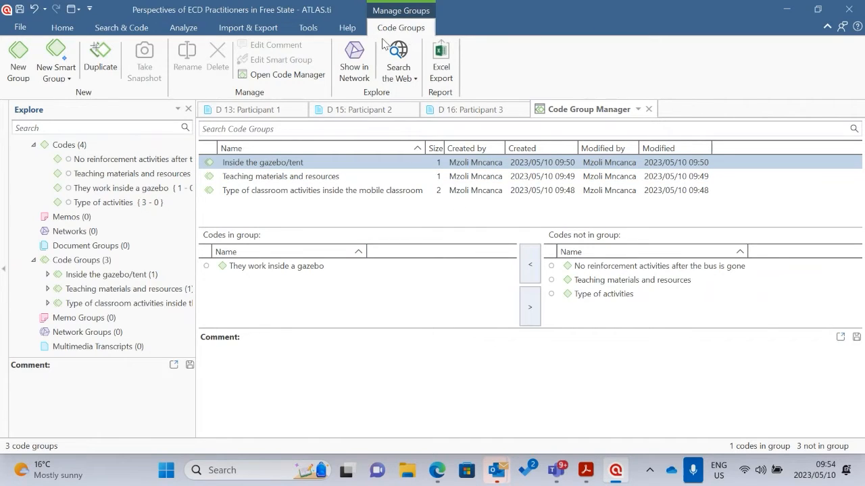
Close the Code Group Manager and widen the text area of the Participant 3 transcript
click(79, 27)
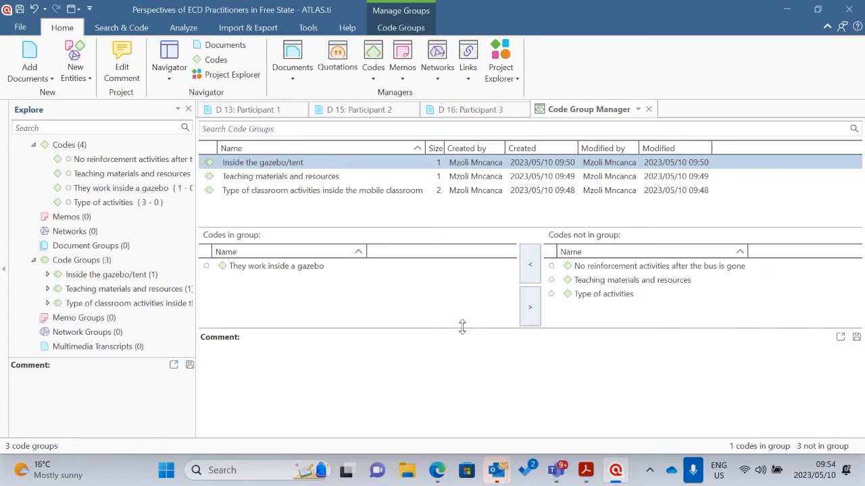
scroll(95, 212, up, 4)
scroll(94, 211, up, 1)
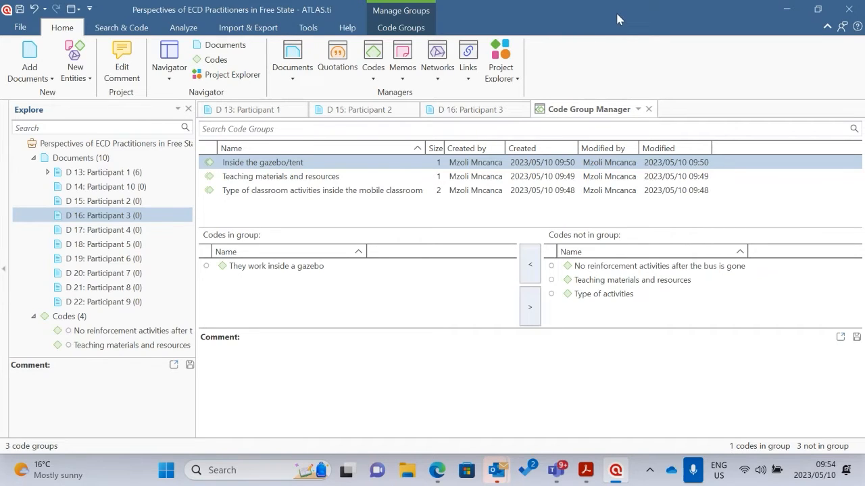
click(115, 27)
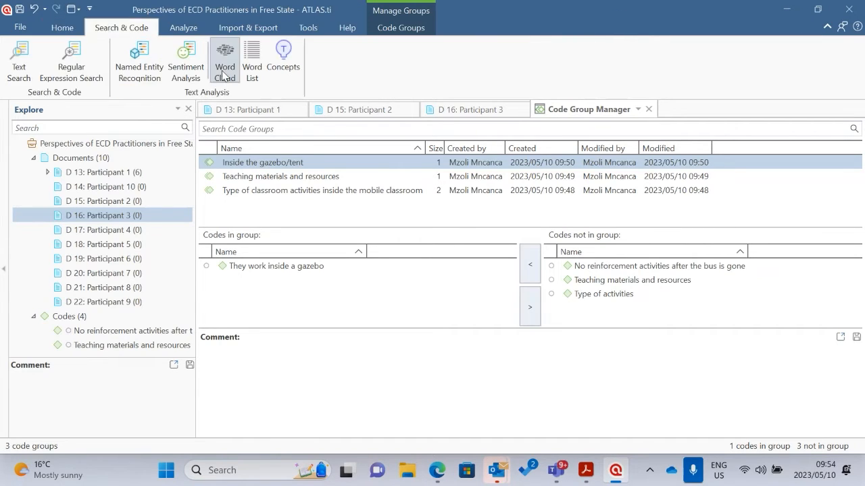
click(62, 27)
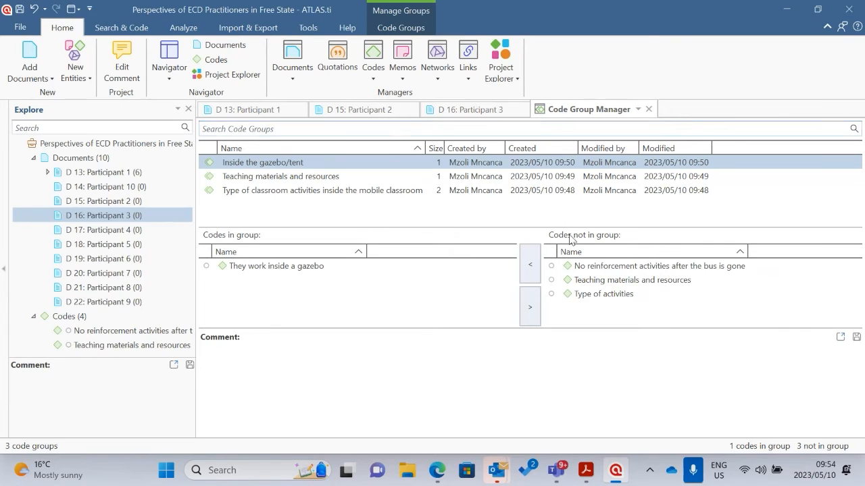
click(649, 108)
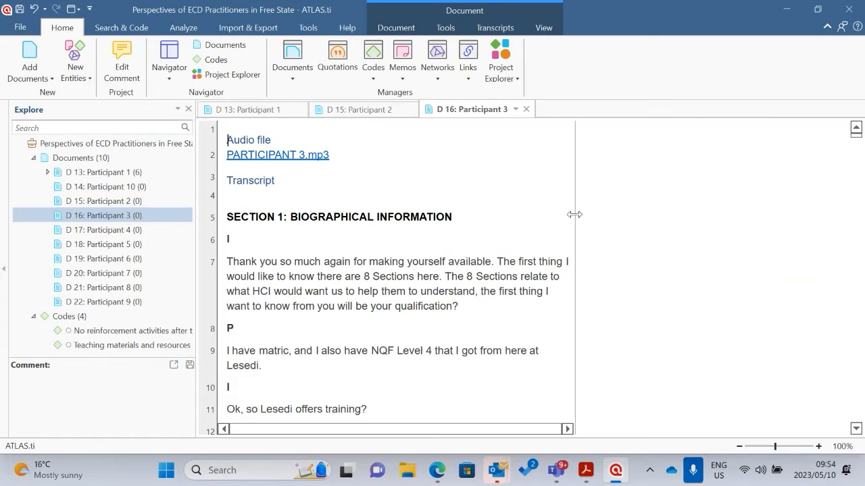
drag(574, 214, 653, 217)
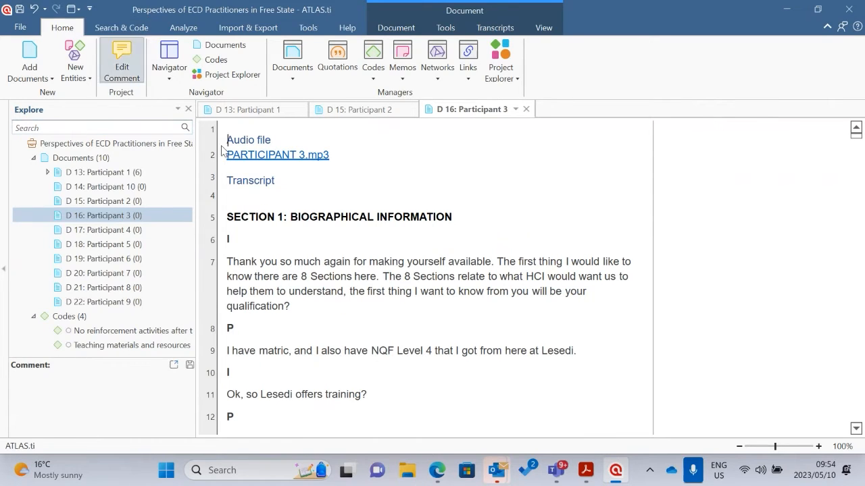
Start a Text Search in the project documents
click(118, 28)
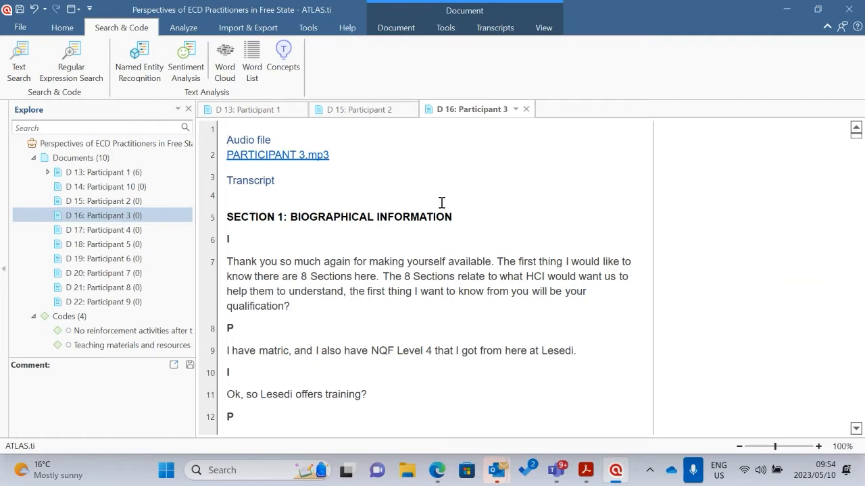
click(18, 65)
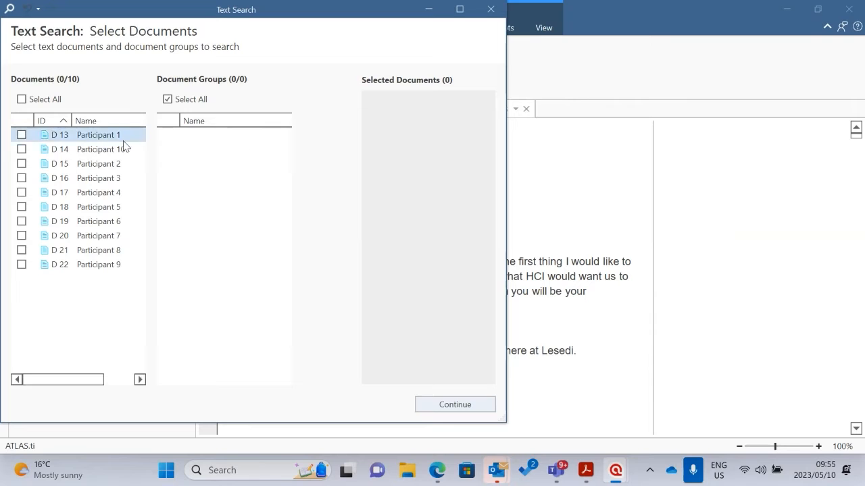
click(22, 135)
click(21, 163)
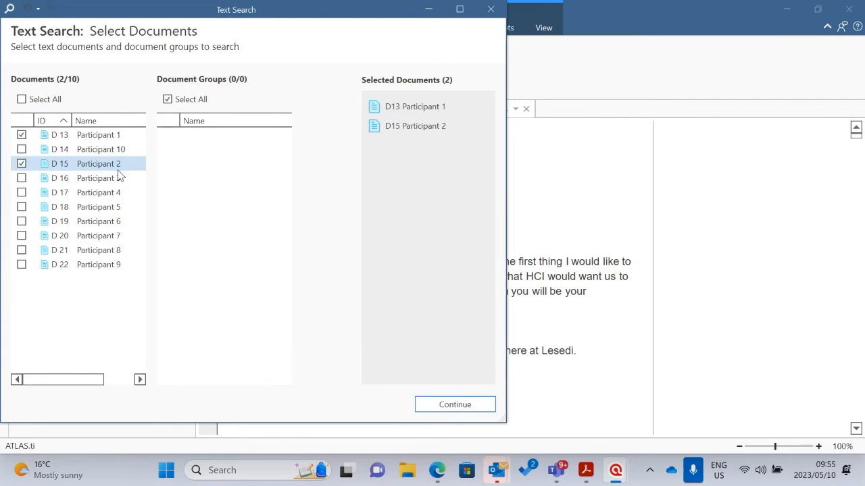
click(21, 178)
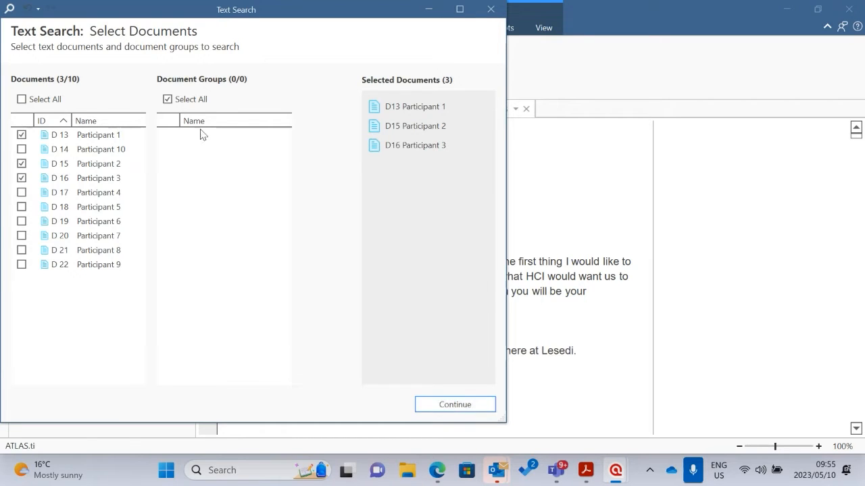
click(20, 100)
click(21, 100)
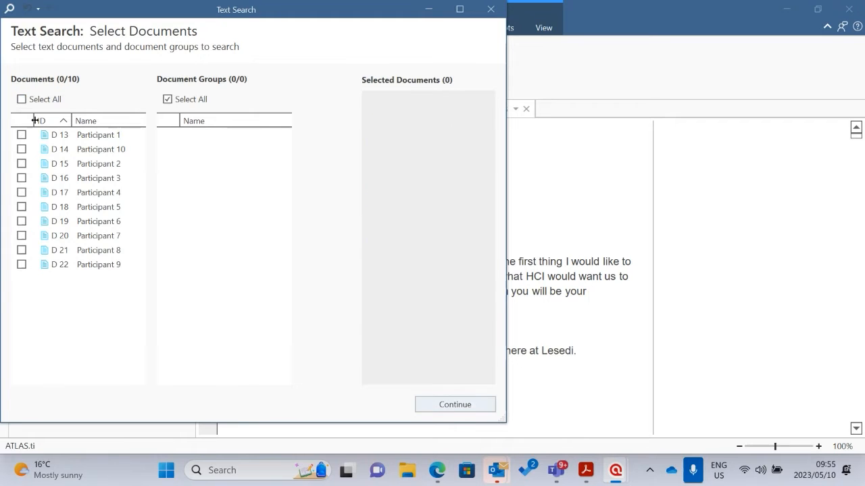
Choose Participant 1, Participant 10 and Participant 2 as the documents to search and proceed to the query definition
click(21, 134)
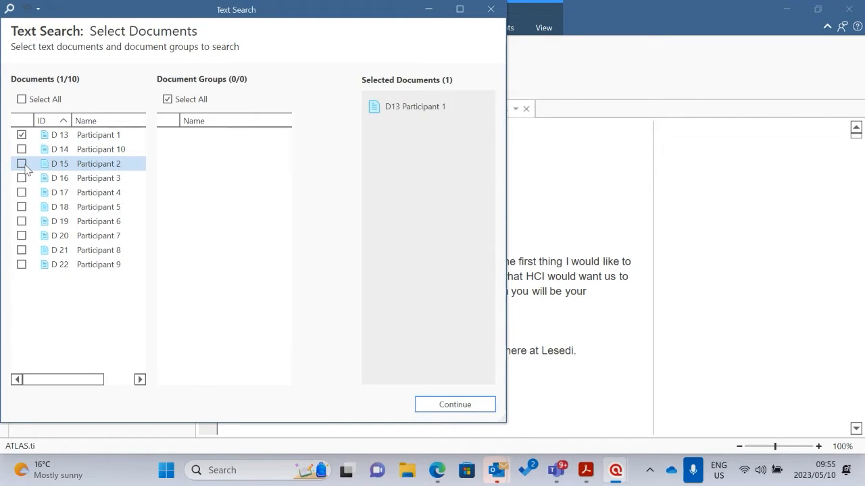
click(21, 149)
click(22, 164)
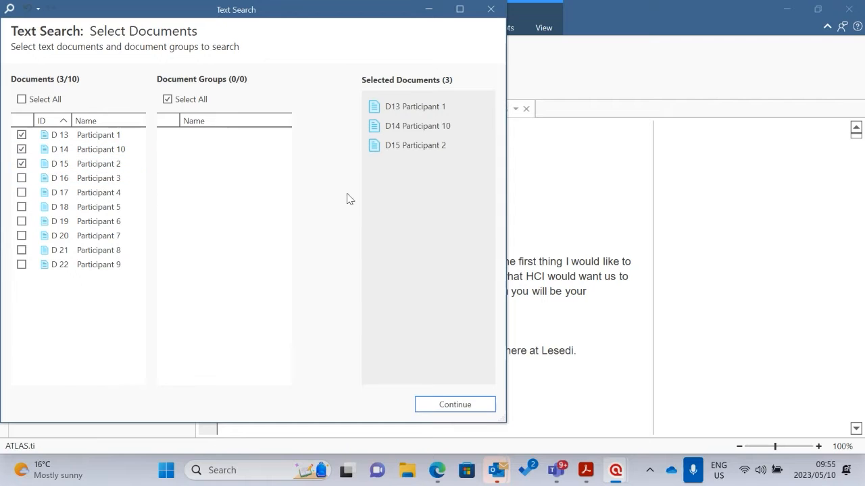
click(466, 405)
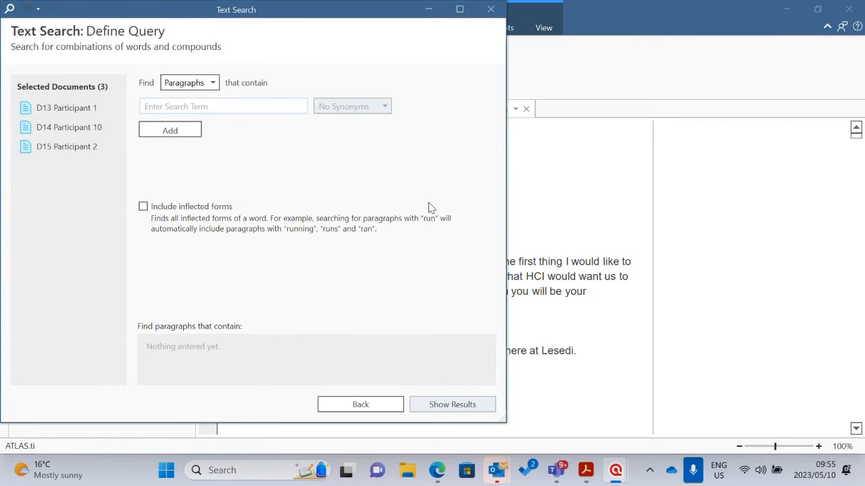
Search the selected documents for paragraphs that contain "Poverty", including inflected forms
click(212, 87)
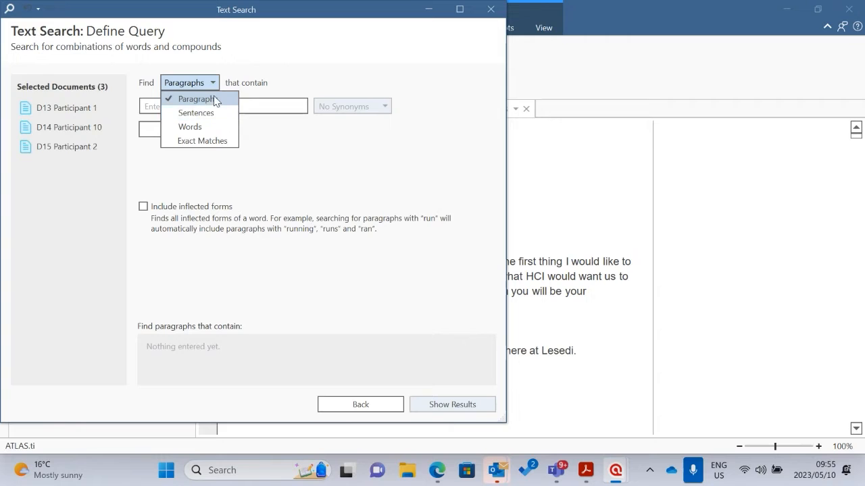
click(214, 99)
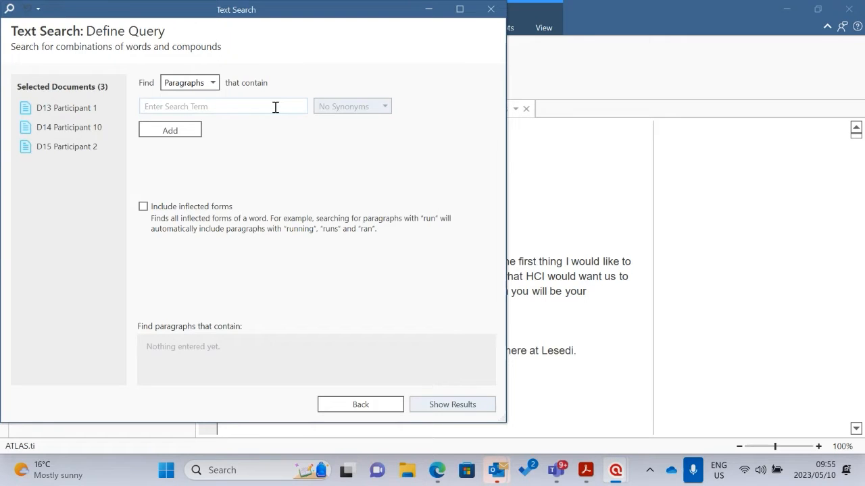
text(Poverty)
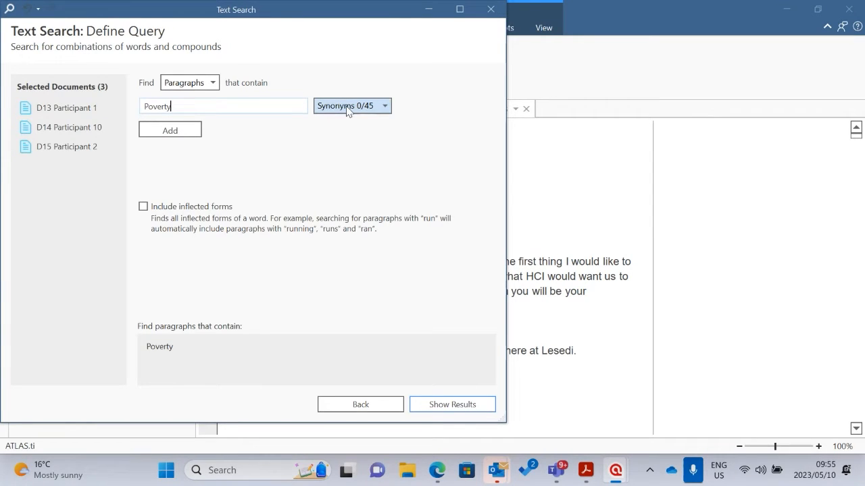
click(142, 206)
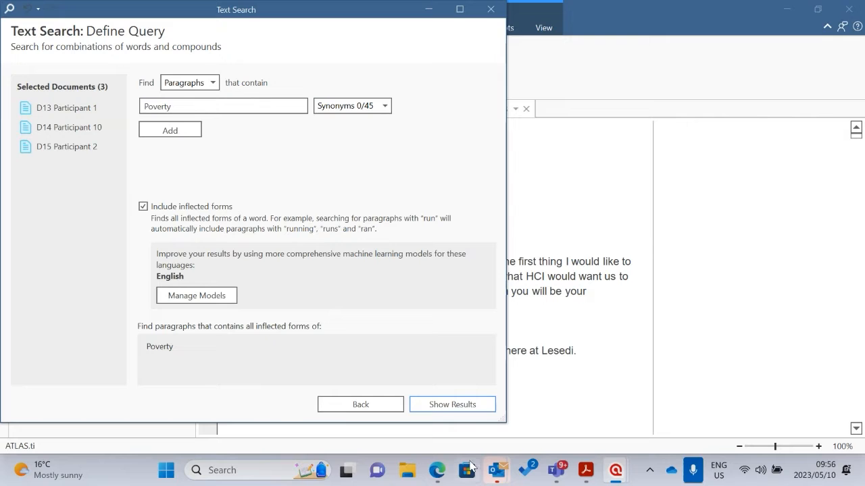
click(459, 407)
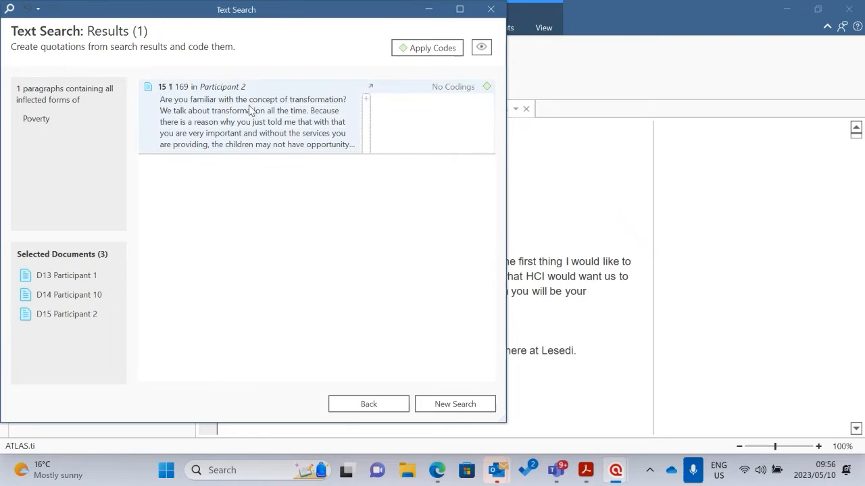
Return from the search results to the query definition and clear the search term "Poverty"
click(372, 404)
key(BackSpace)
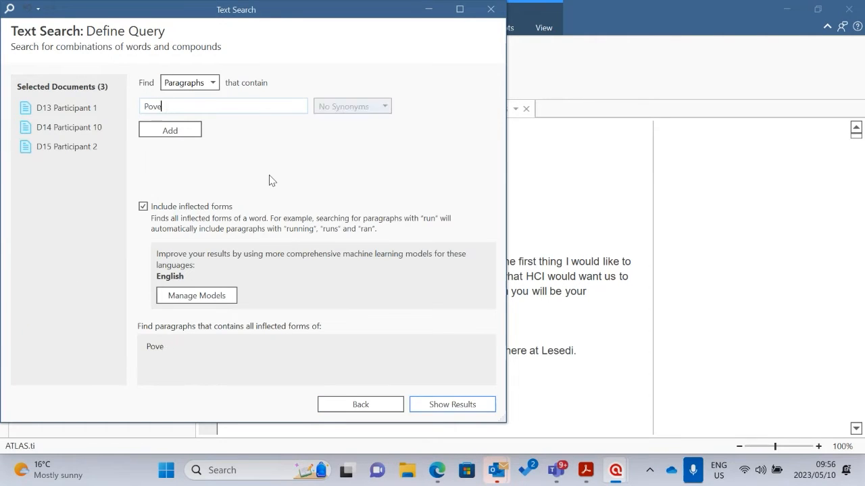
key(BackSpace)
key(BackSpace)
key(BackSpace)
key(BackSpace)
text(ma)
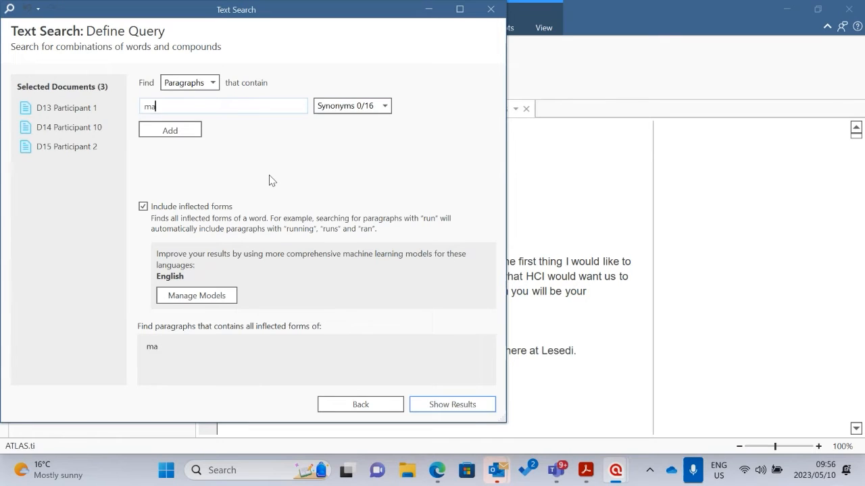
text(terials)
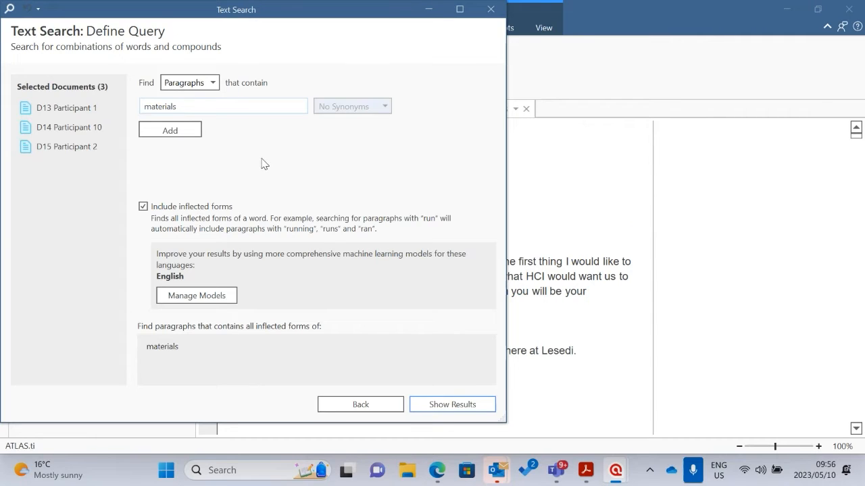
key(BackSpace)
key(BackSpace)
key(BackSpace)
key(BackSpace)
key(BackSpace)
key(BackSpace)
key(BackSpace)
key(BackSpace)
key(BackSpace)
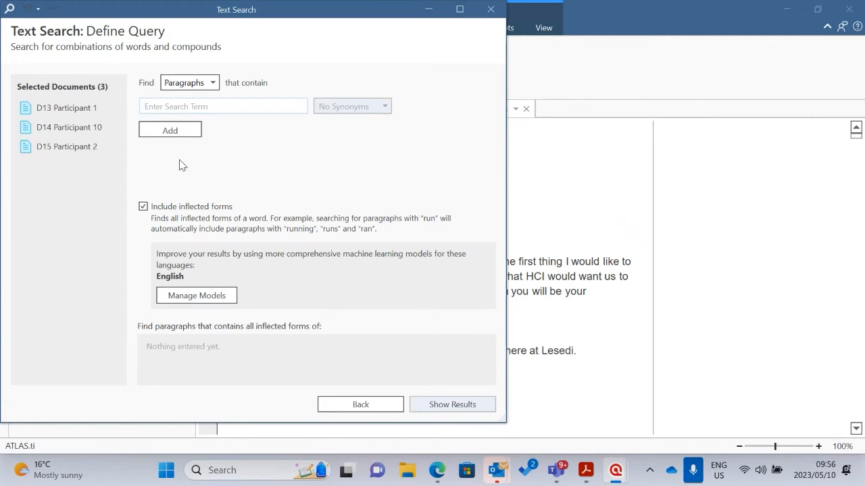
Search the selected documents for paragraphs that contain "quality", including inflected forms, and look through the results
text(quality)
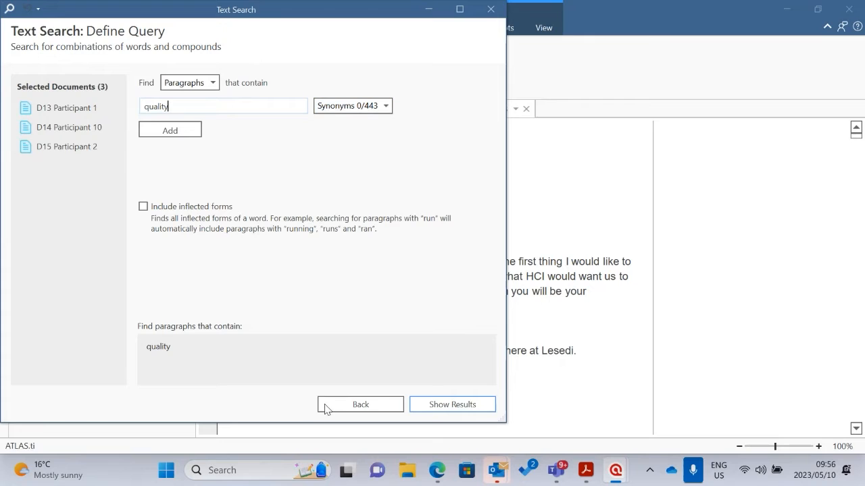
click(144, 207)
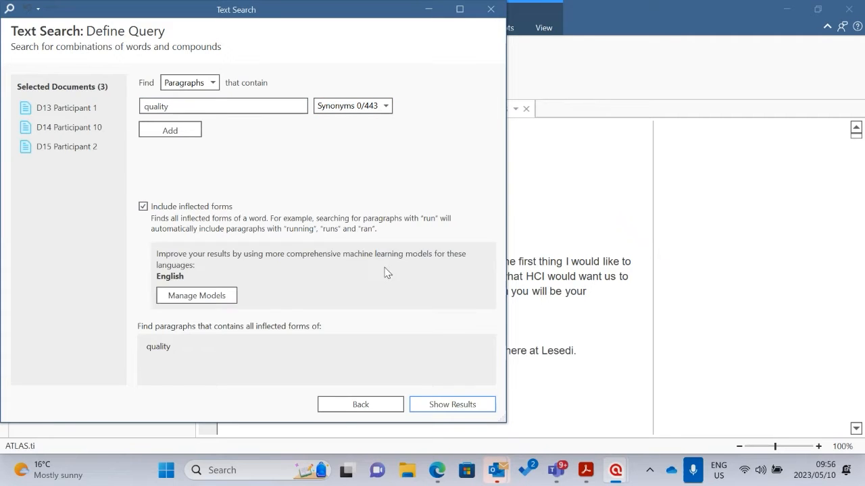
click(439, 405)
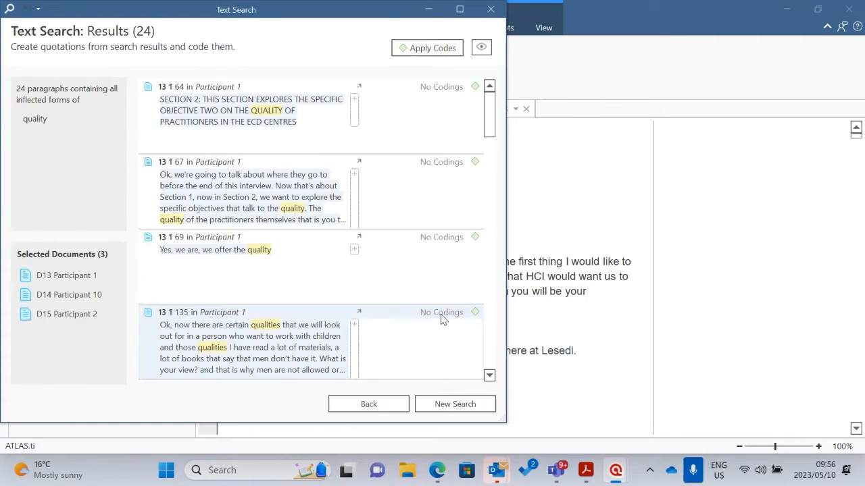
scroll(285, 139, down, 5)
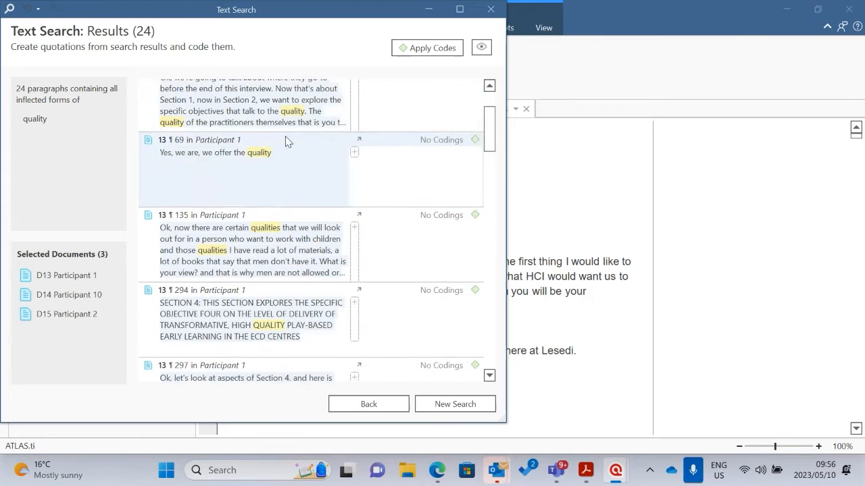
scroll(285, 158, down, 10)
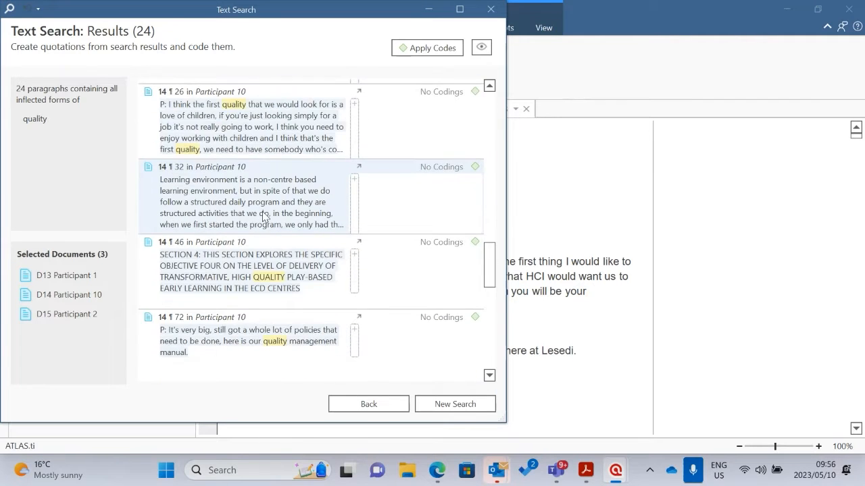
scroll(272, 216, down, 5)
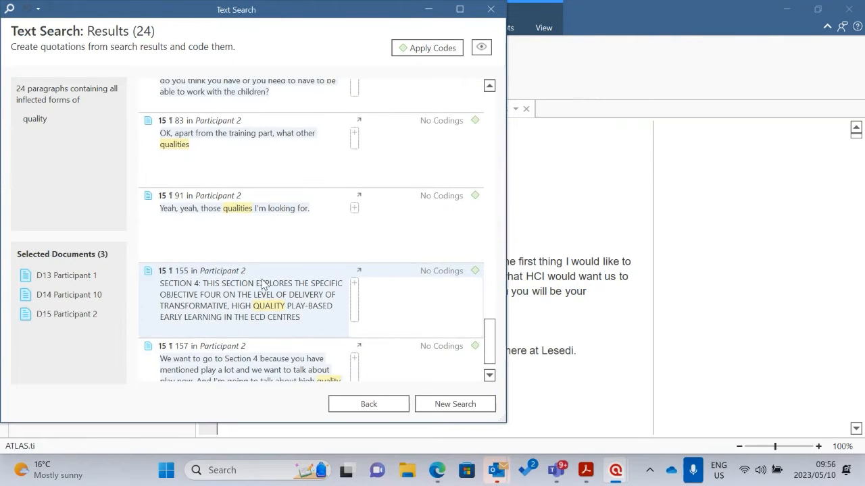
scroll(262, 292, up, 20)
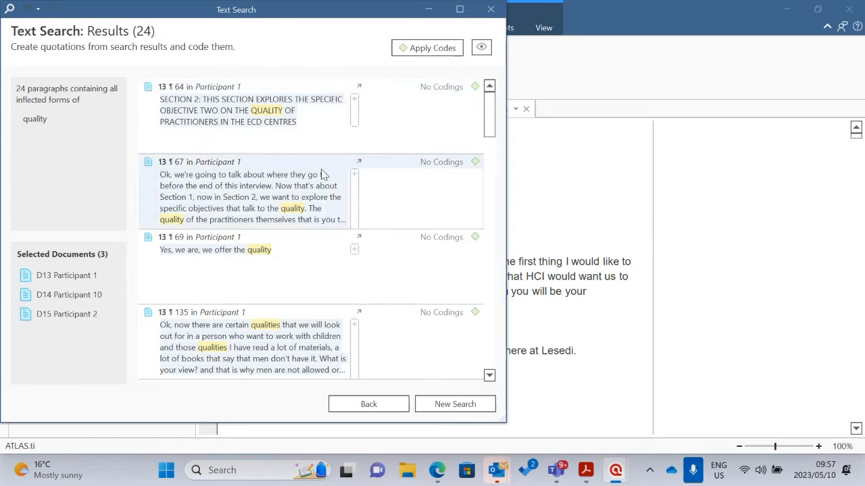
Apply a new code "Quality assurance issues in mobile classrooms" to all found paragraphs and close the code selection
click(408, 48)
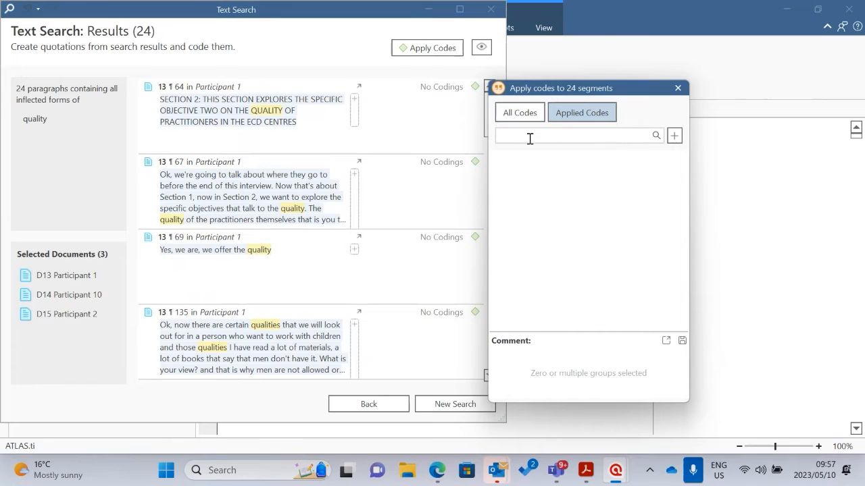
text(Q)
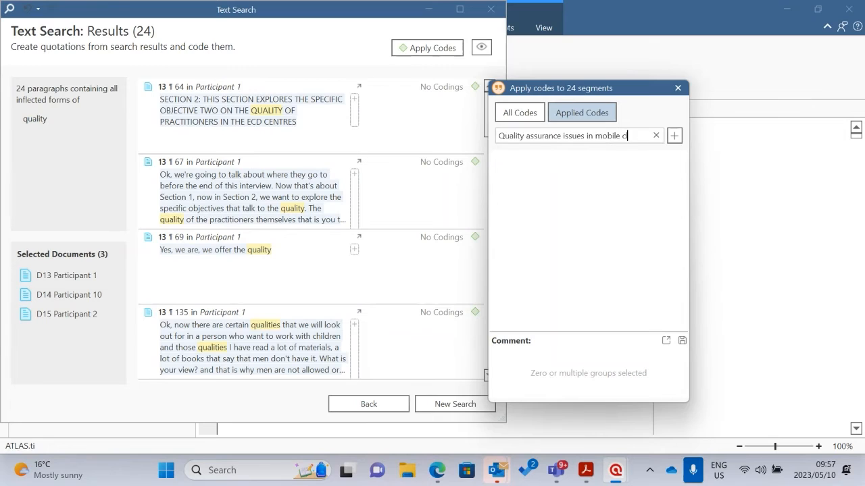
text(o)
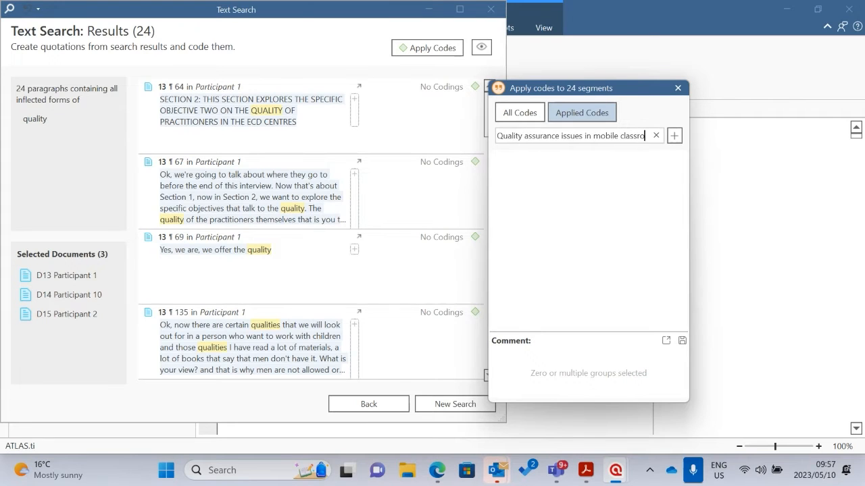
text(oms)
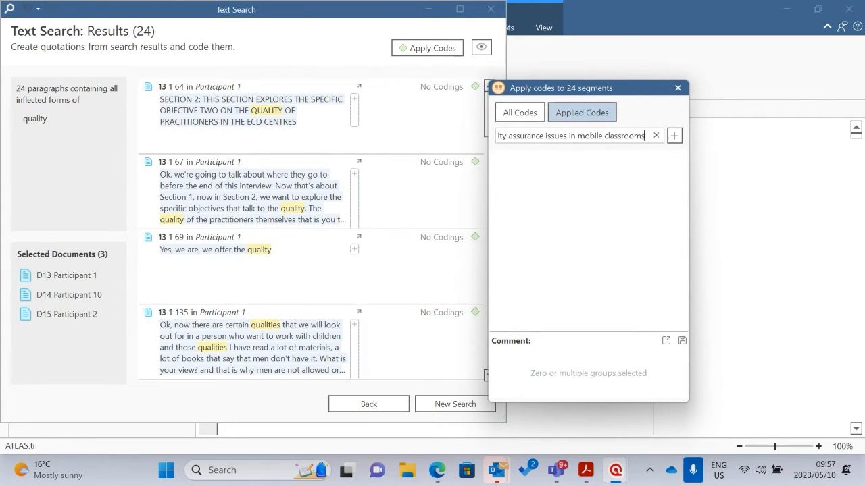
key(Left)
key(Left)
key(Left)
key(Left)
key(Left)
key(Left)
key(Left)
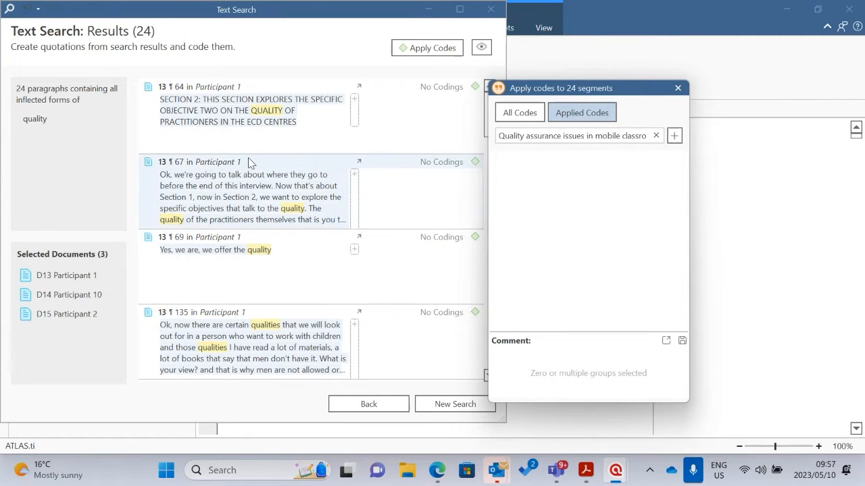
scroll(247, 244, down, 3)
scroll(260, 264, down, 10)
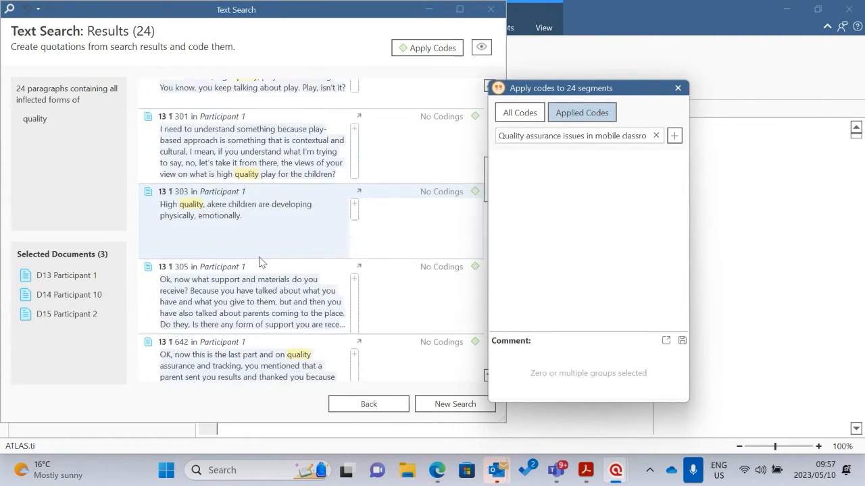
scroll(265, 267, up, 12)
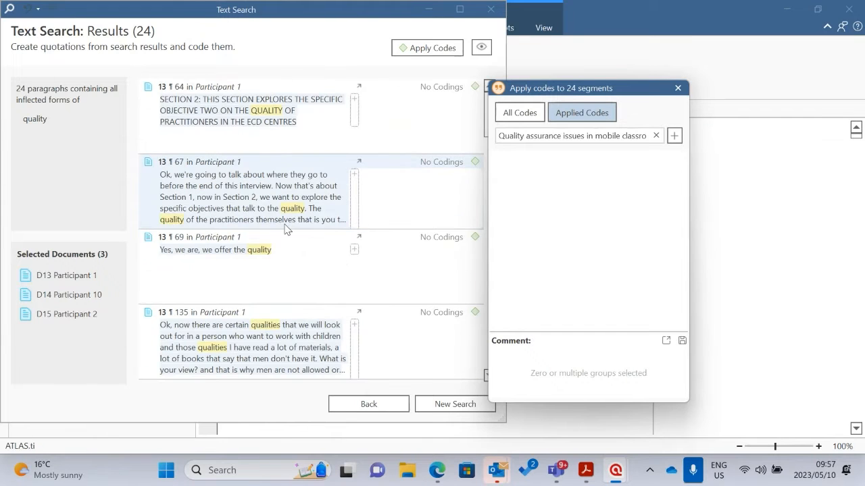
click(674, 136)
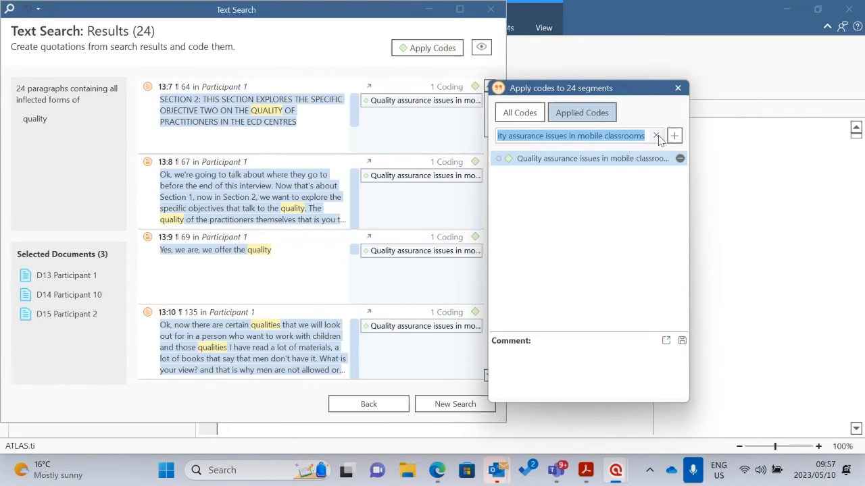
click(717, 74)
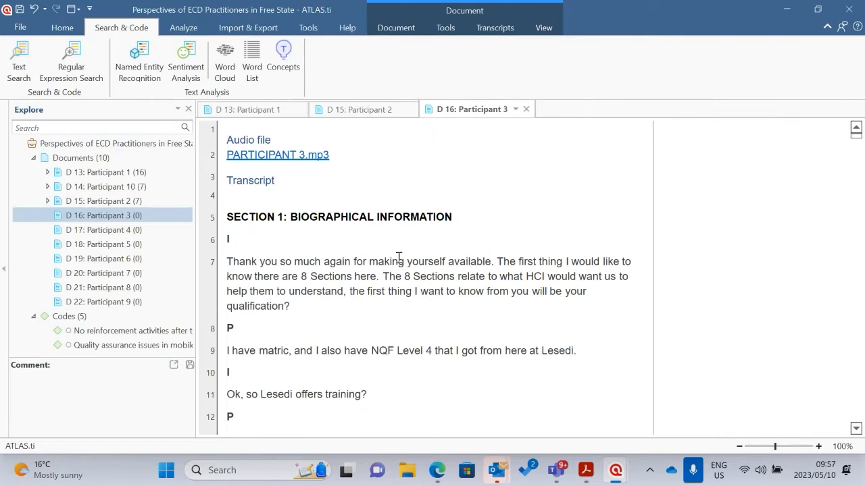
Bring back the Text Search results, maximise their window and review the code applied to each found paragraph
click(62, 28)
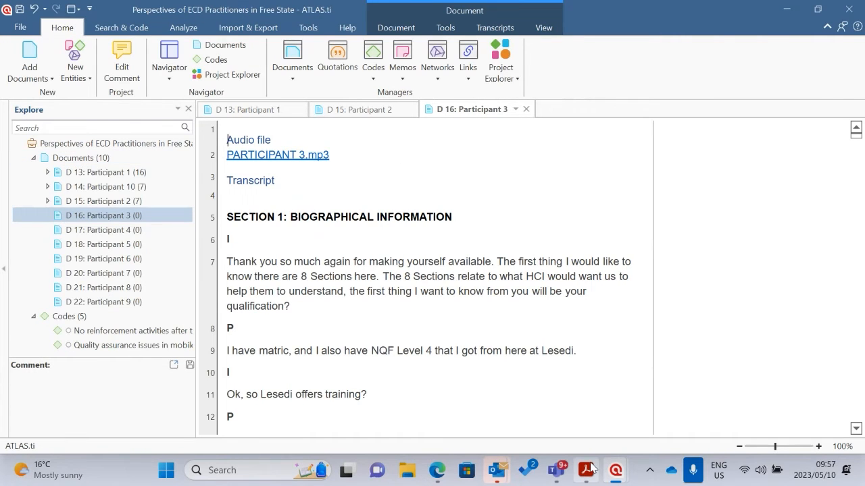
mouse_move(615, 475)
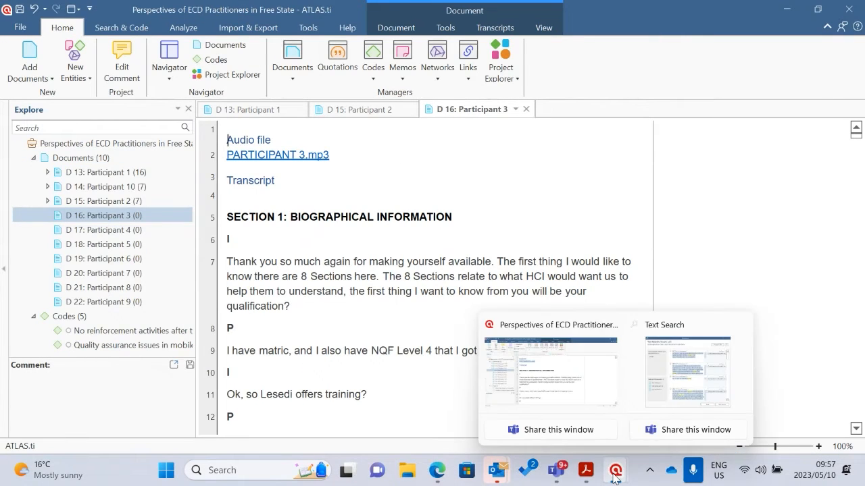
click(688, 392)
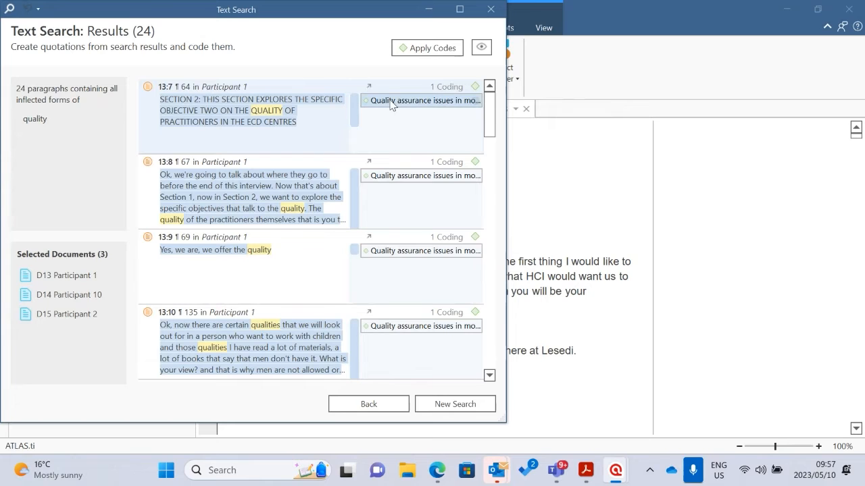
click(462, 11)
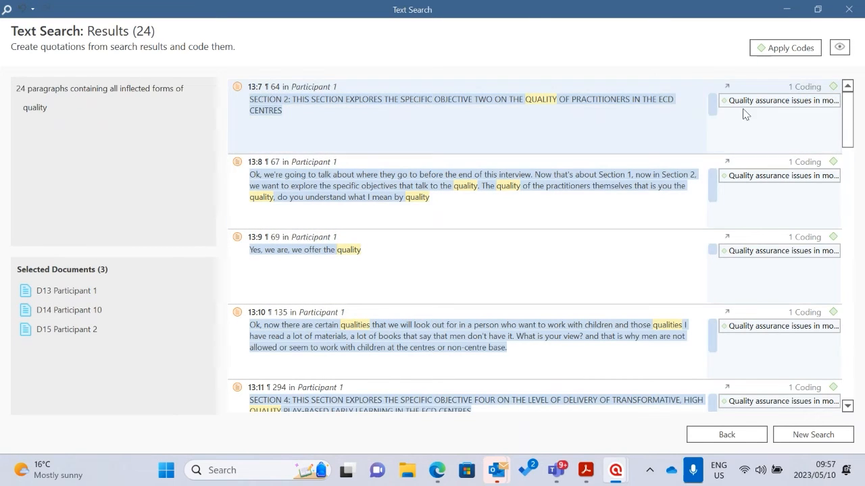
scroll(760, 297, down, 10)
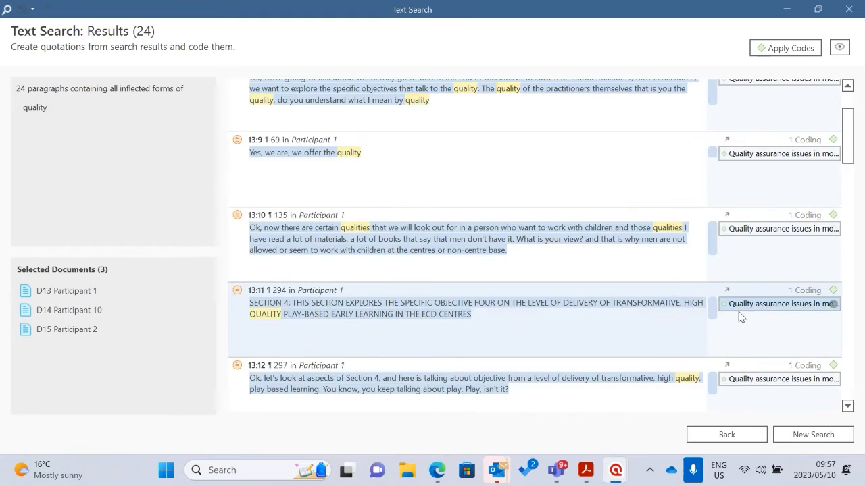
scroll(755, 316, down, 6)
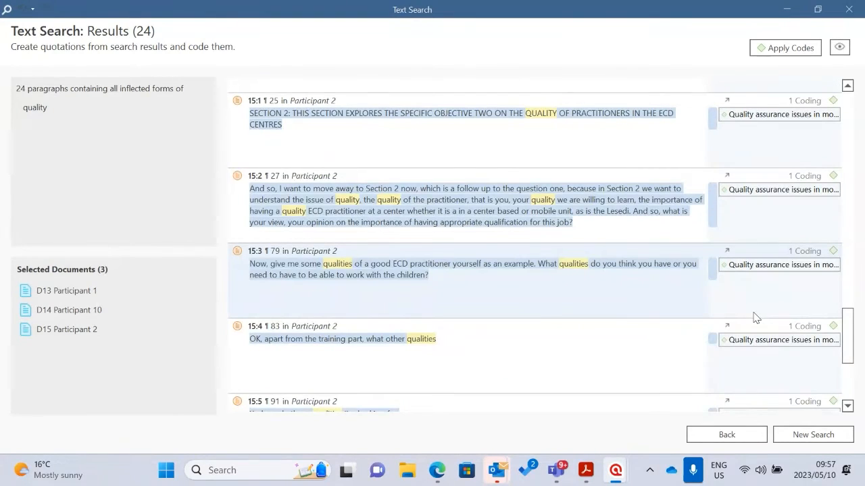
scroll(755, 317, down, 3)
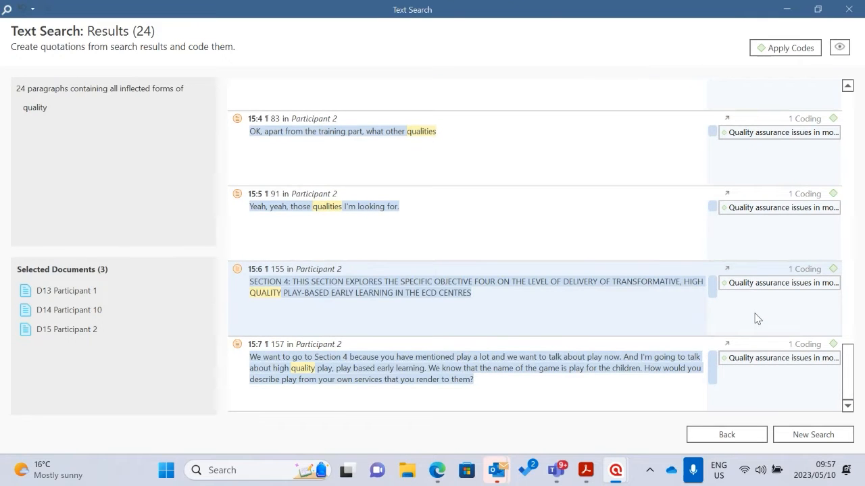
scroll(756, 304, up, 9)
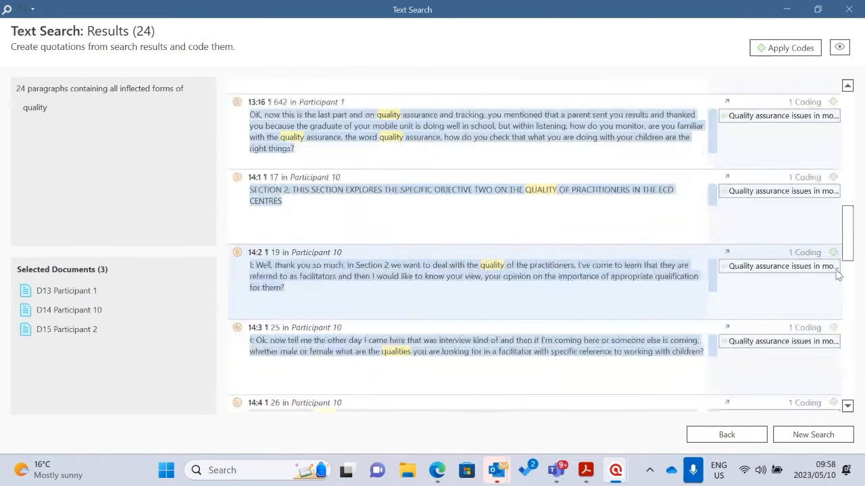
scroll(835, 139, up, 9)
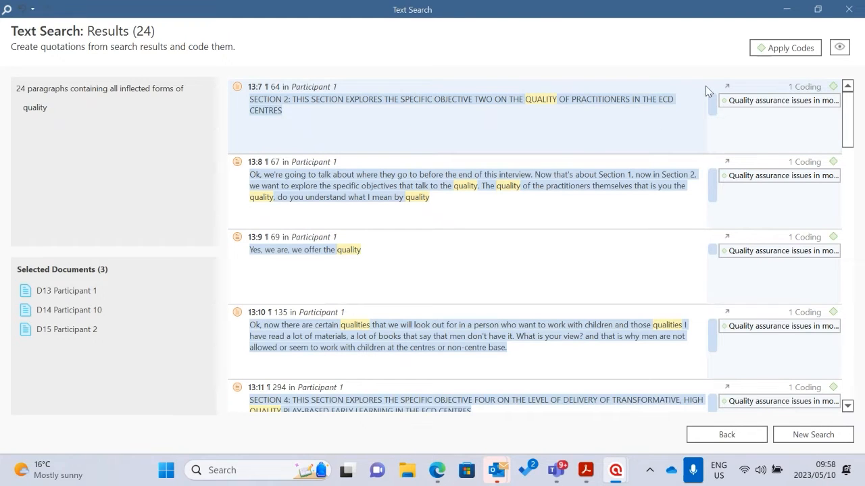
Show the first quotation, the Section 2 heading in paragraph 64 of Participant 1, in its document and read the surrounding text
click(724, 87)
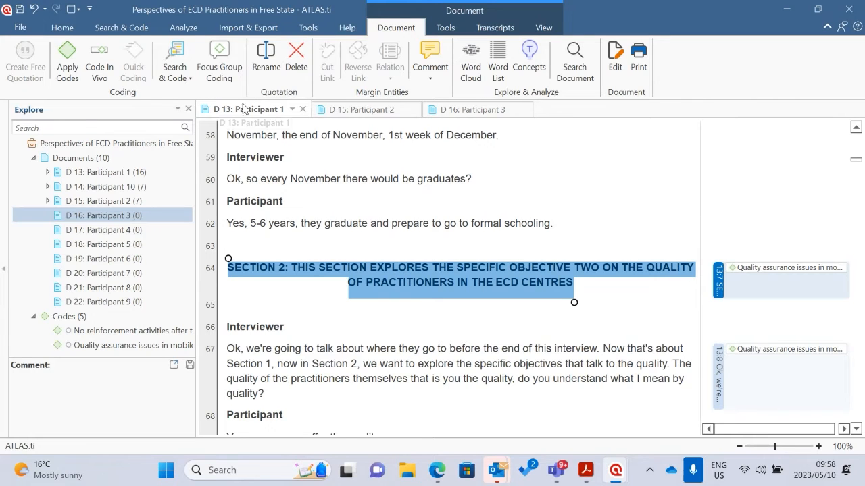
scroll(408, 252, down, 3)
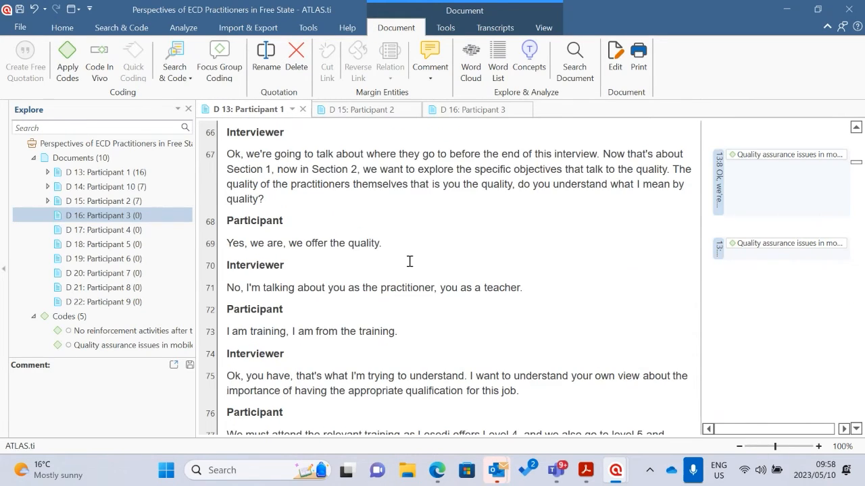
scroll(409, 261, down, 3)
scroll(428, 251, up, 6)
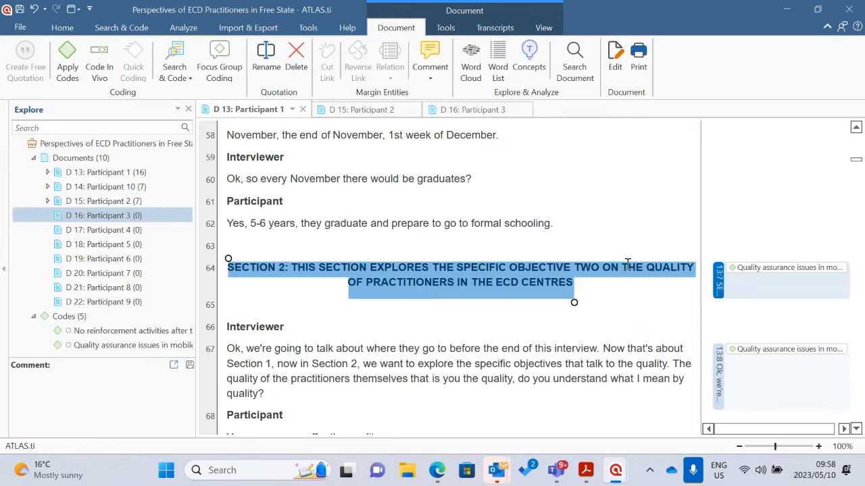
Return to the search results and show the paragraph 67 quotation of Participant 1 in its document
mouse_move(611, 475)
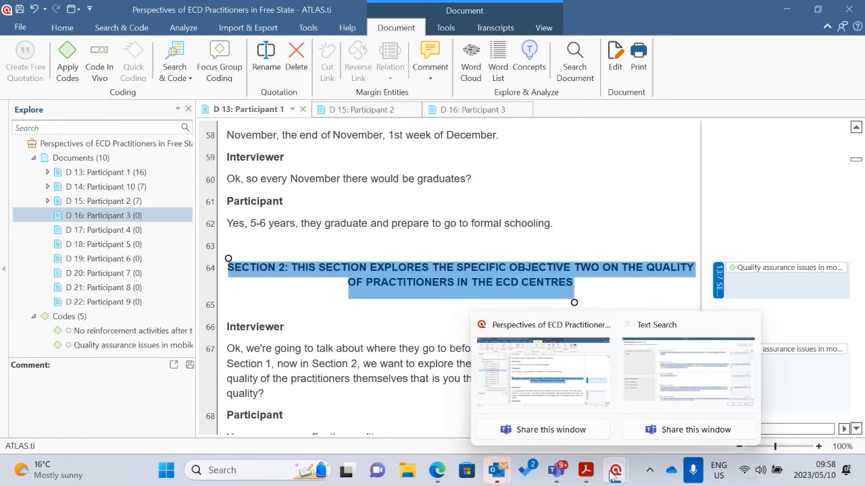
click(676, 372)
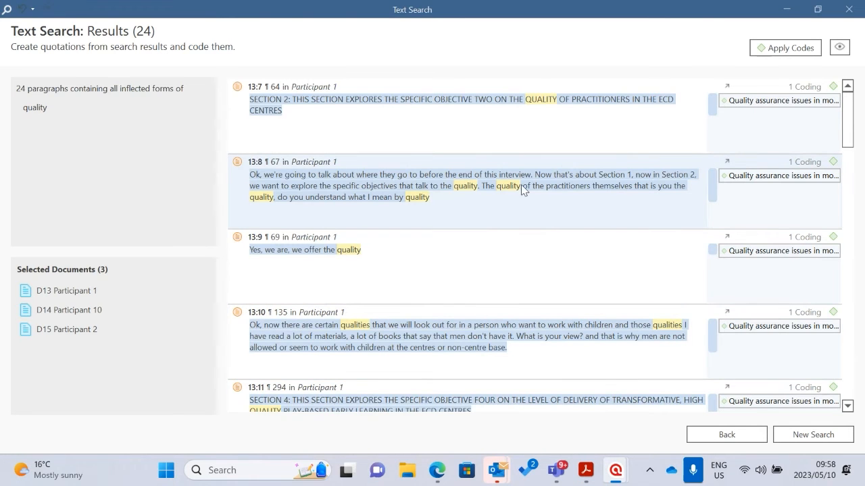
click(727, 163)
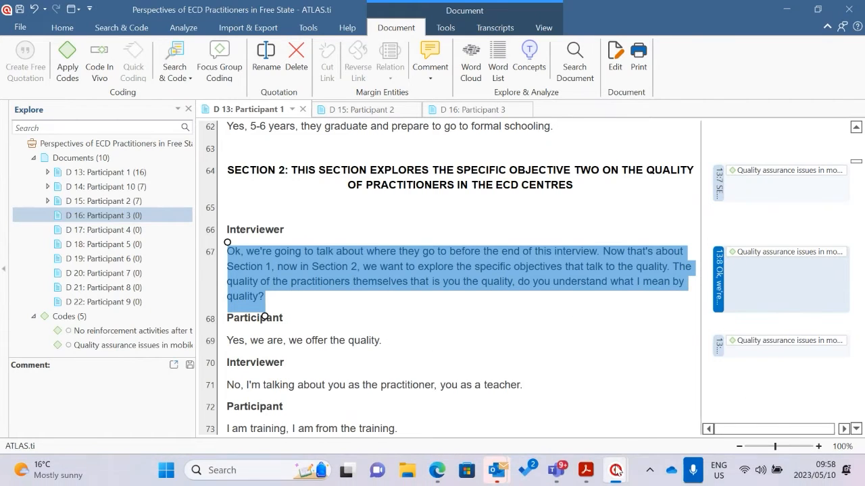
Go back to the search results and show the Section 4 heading quotation in paragraph 294 of Participant 1 in its document
mouse_move(616, 470)
click(668, 416)
scroll(359, 313, down, 2)
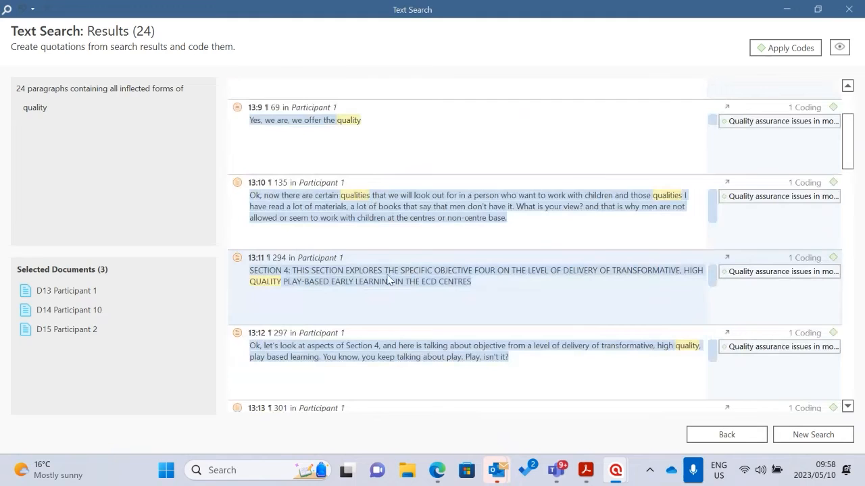
click(727, 258)
Return to the search results and show the paragraph 19 quotation of Participant 10 in its document
mouse_move(615, 470)
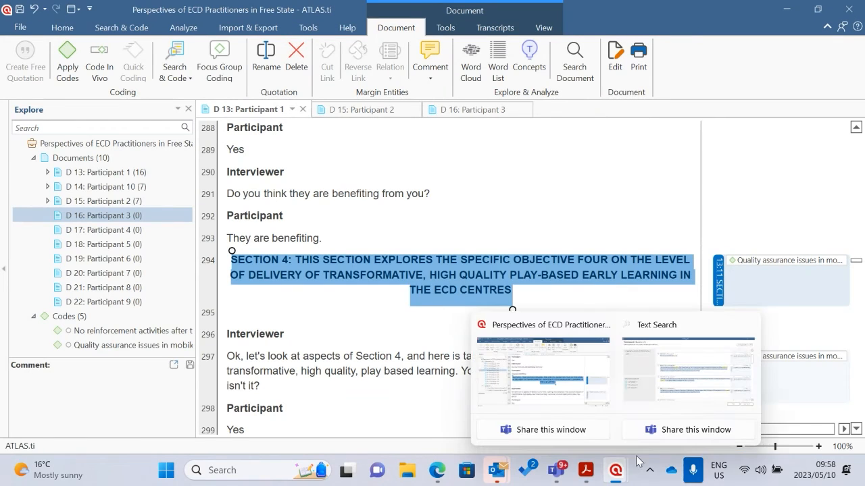
click(674, 420)
scroll(360, 257, down, 5)
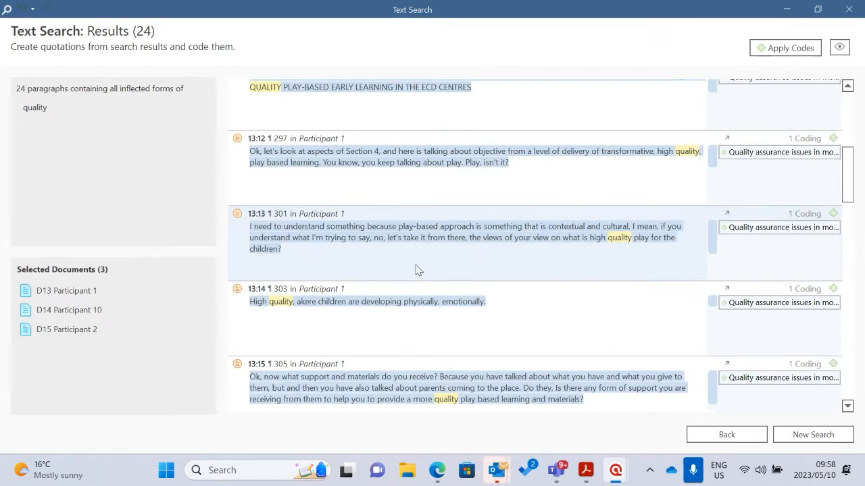
scroll(356, 228, down, 2)
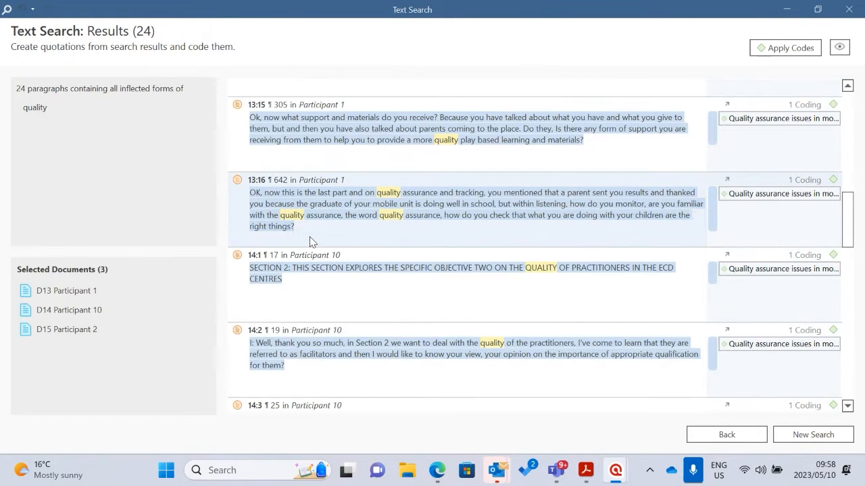
scroll(333, 273, down, 1)
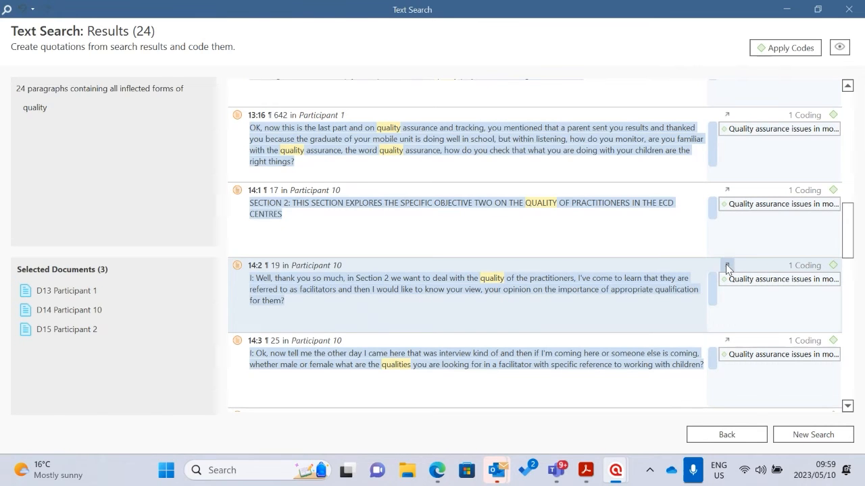
click(727, 265)
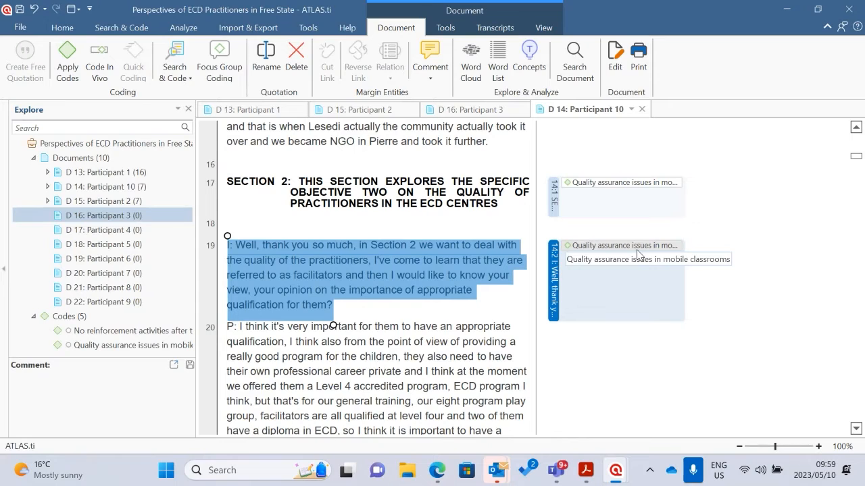
Code the phrase "facilitators are all qualified" in vivo in paragraph 20 of Participant 10
click(432, 315)
scroll(342, 327, down, 5)
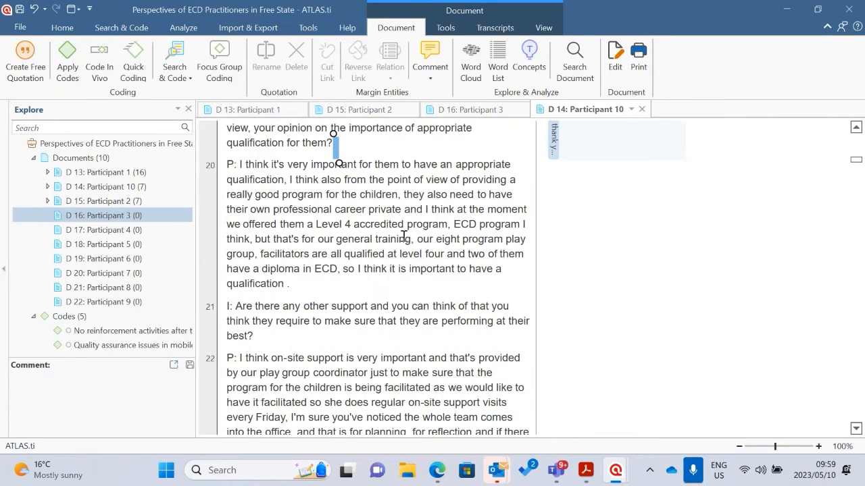
click(285, 288)
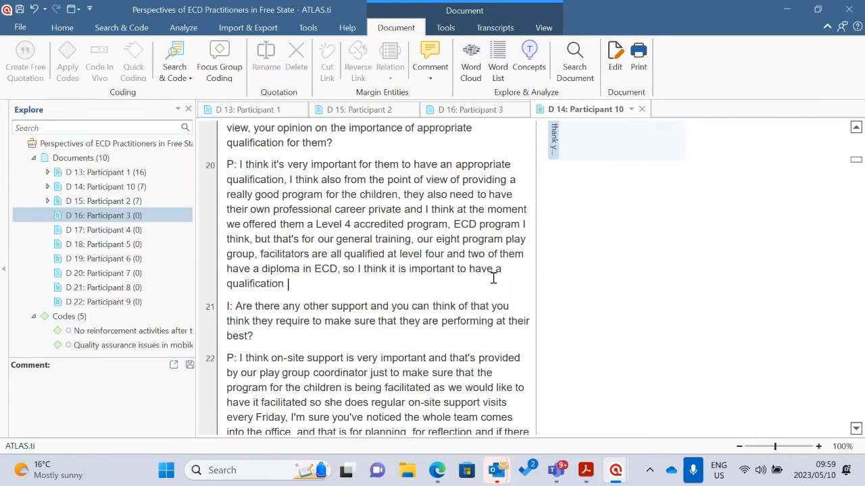
text(.)
scroll(328, 254, up, 2)
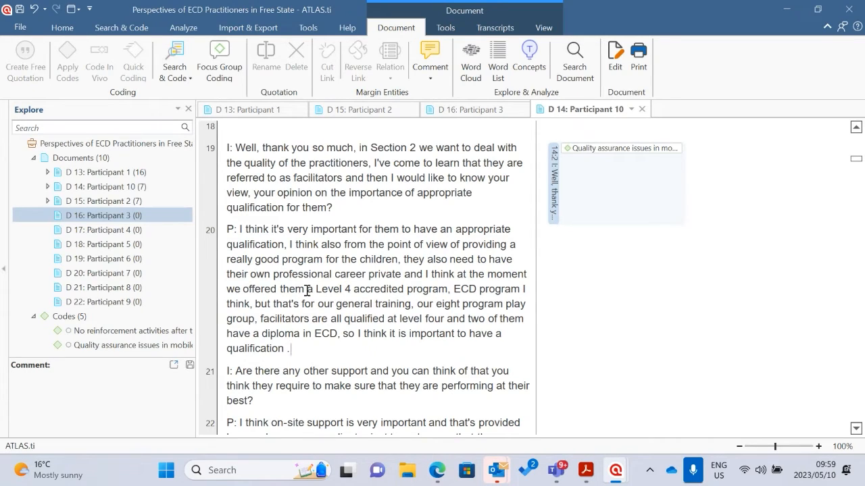
scroll(317, 291, down, 1)
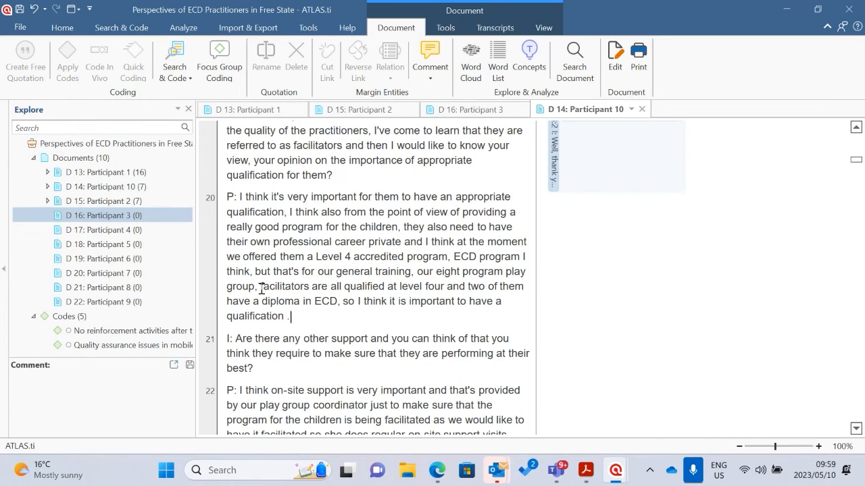
drag(261, 288, 386, 287)
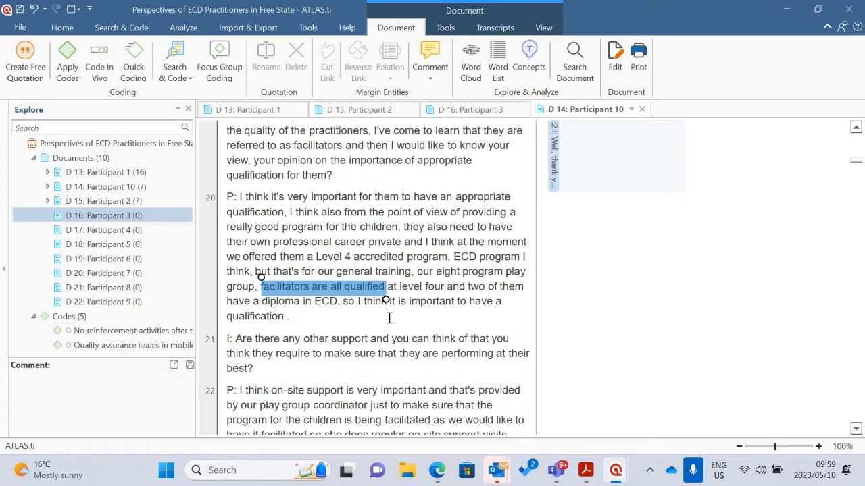
right_click(337, 287)
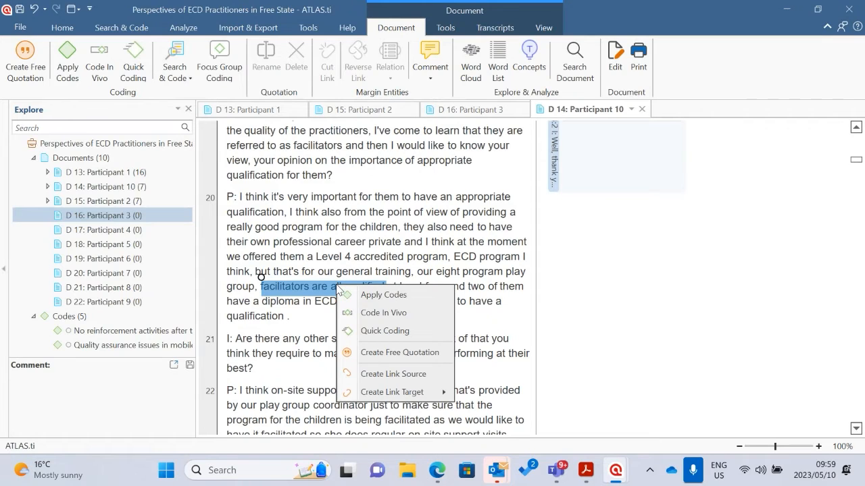
click(390, 314)
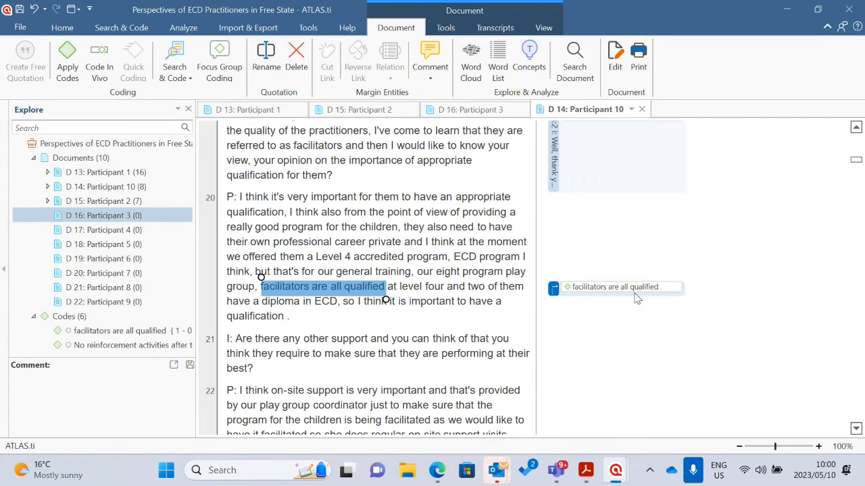
right_click(342, 290)
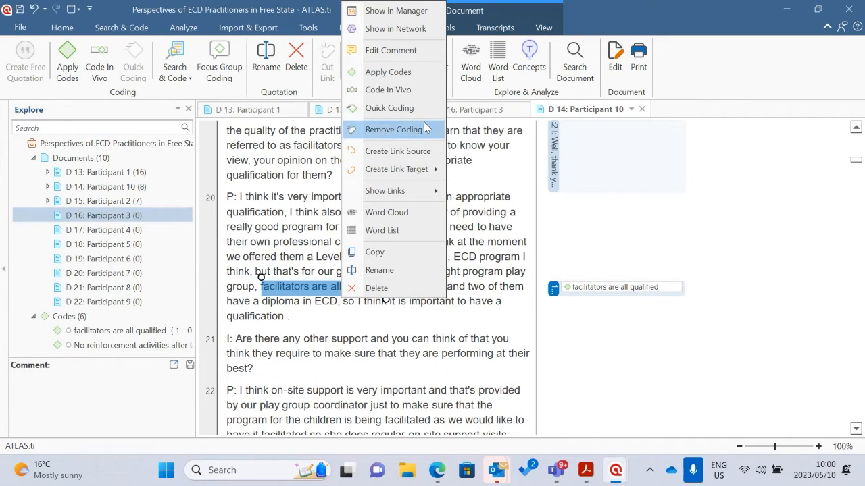
click(477, 188)
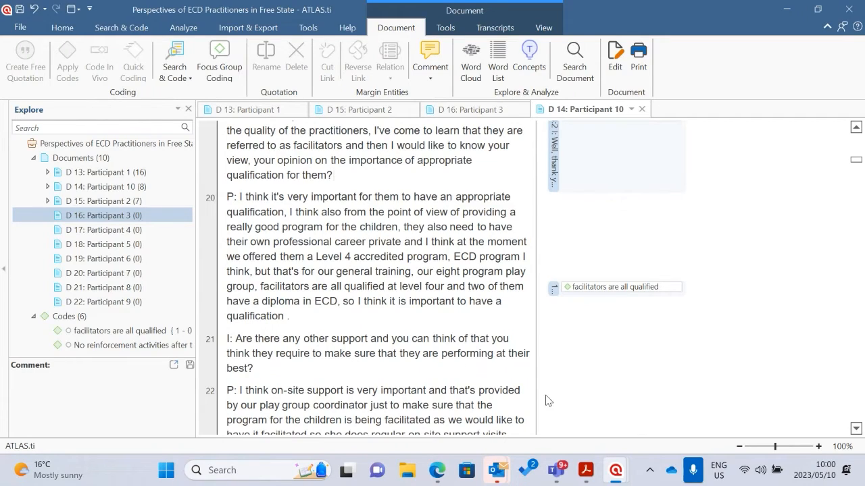
Open the Document Group Manager and look through the documents not in a group
click(33, 158)
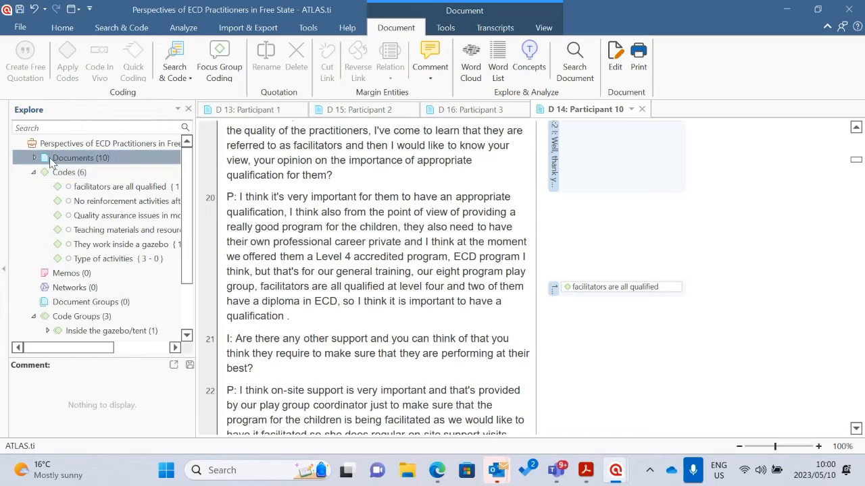
click(58, 29)
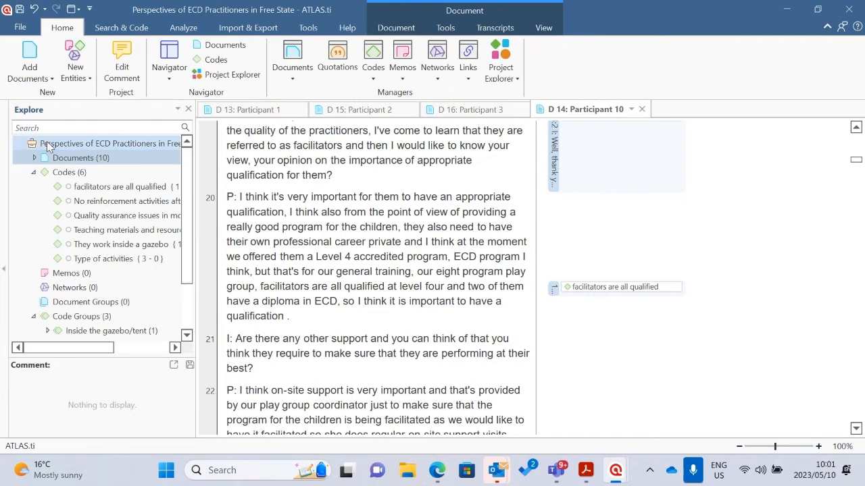
click(35, 158)
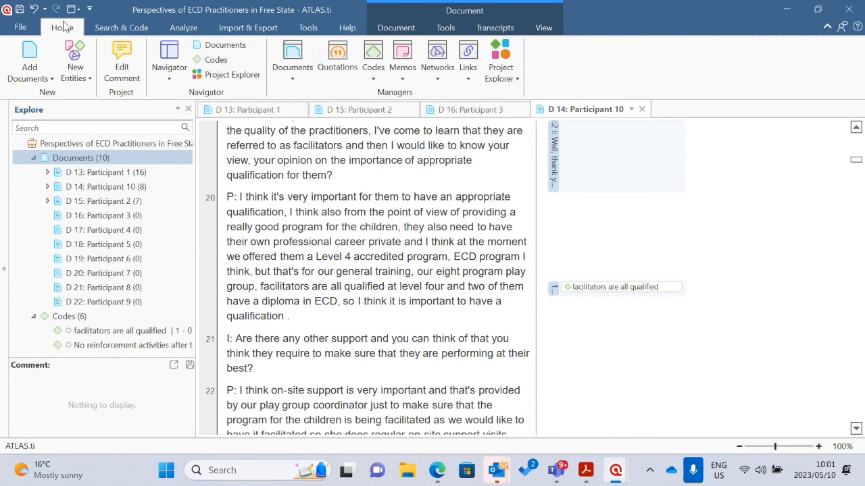
click(292, 78)
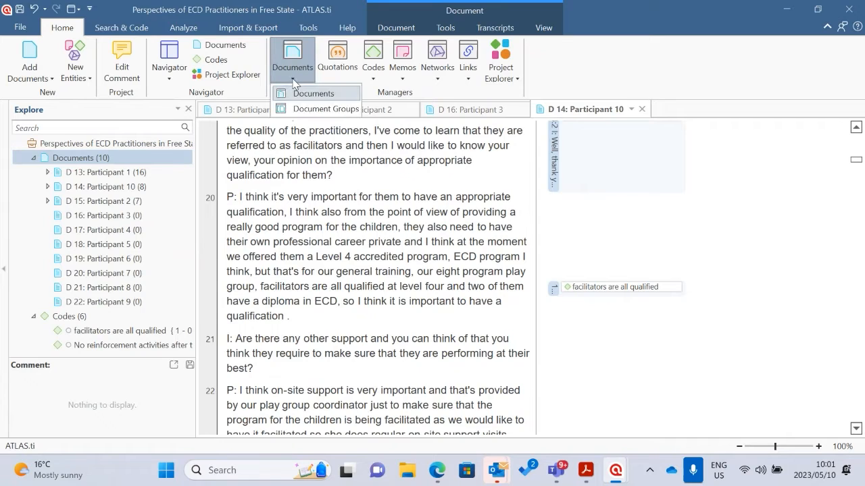
click(320, 110)
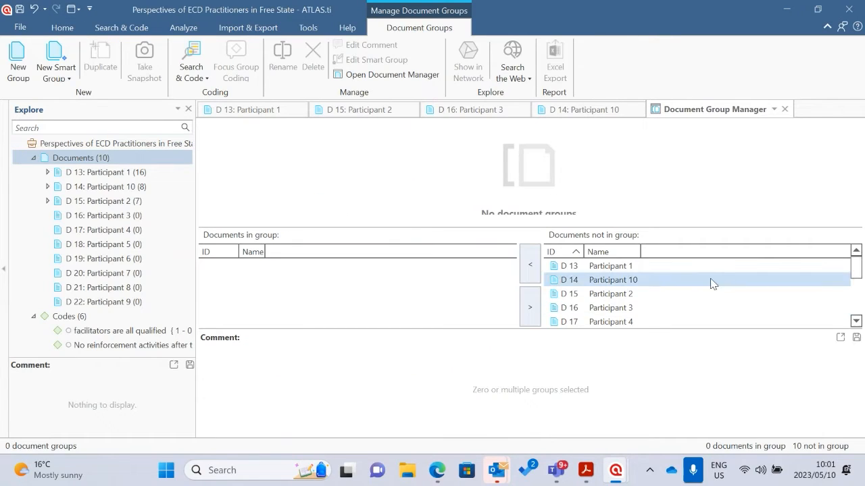
scroll(669, 281, down, 3)
scroll(624, 281, up, 3)
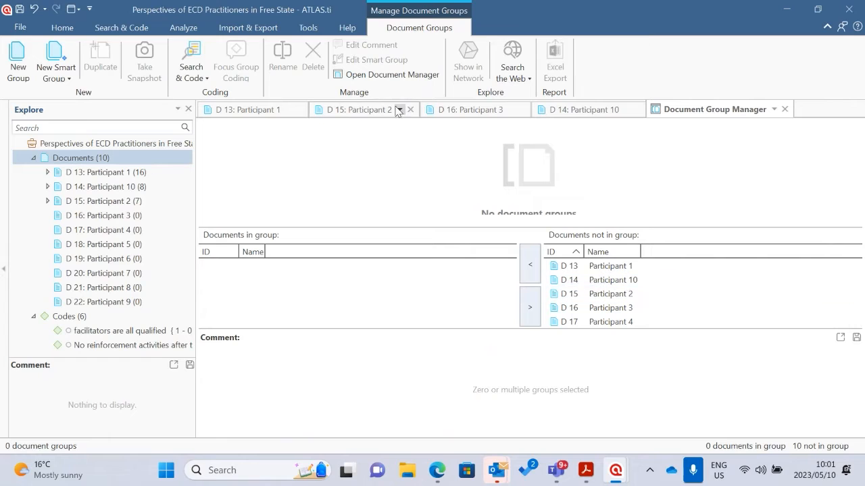
Create a document group named "Interviews with school principals"
click(18, 67)
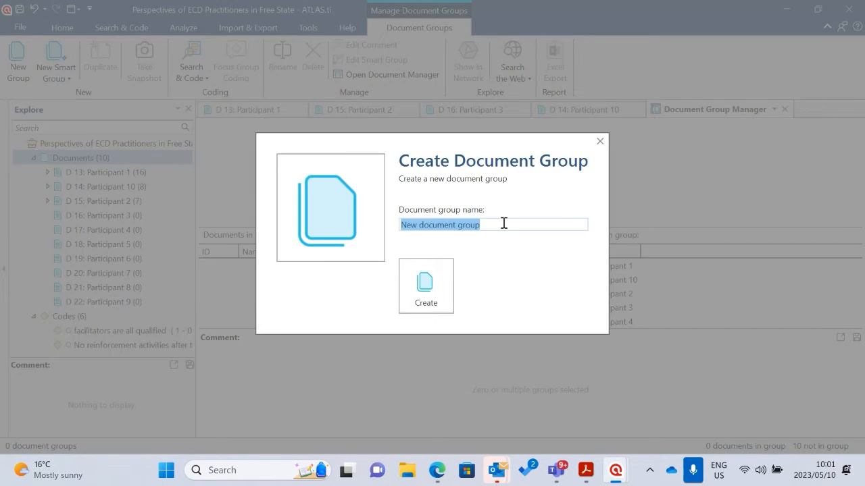
text(Interv)
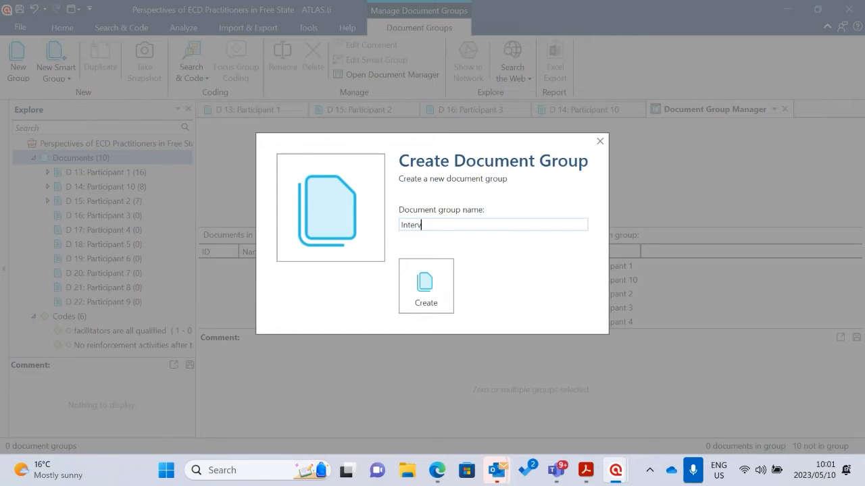
text(iews with schools)
key(BackSpace)
text(principals)
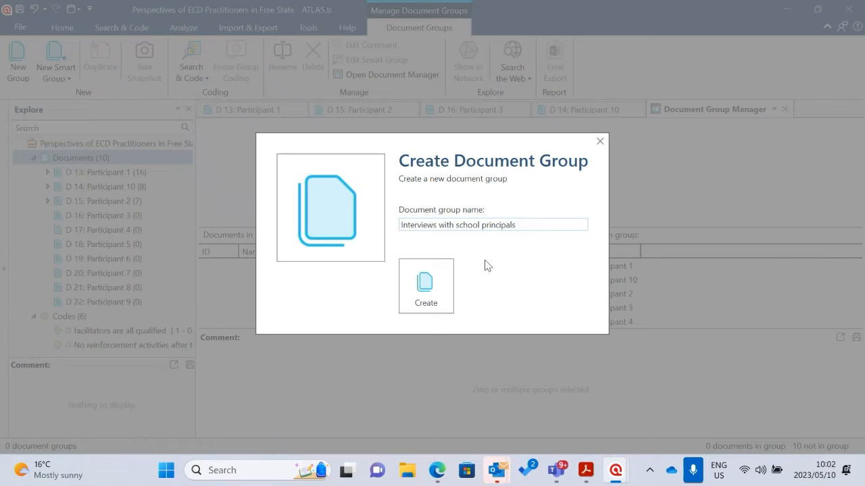
click(440, 289)
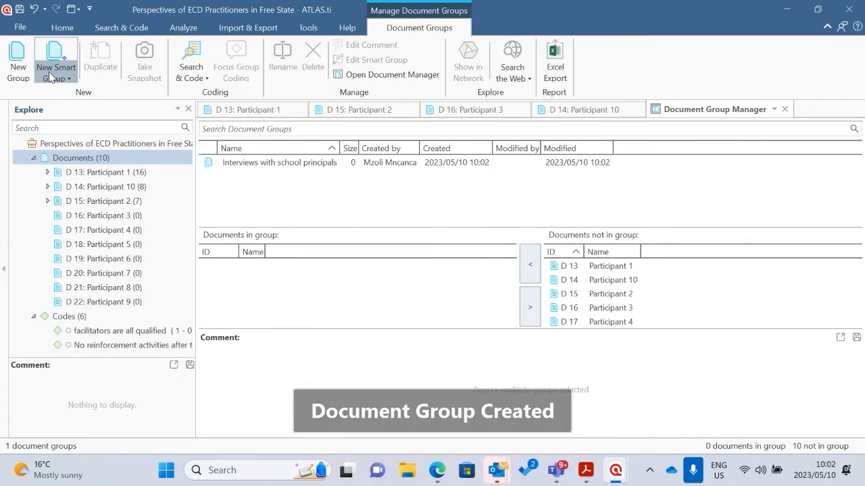
Create a second document group named "Interviews with district officials"
click(18, 62)
text(I)
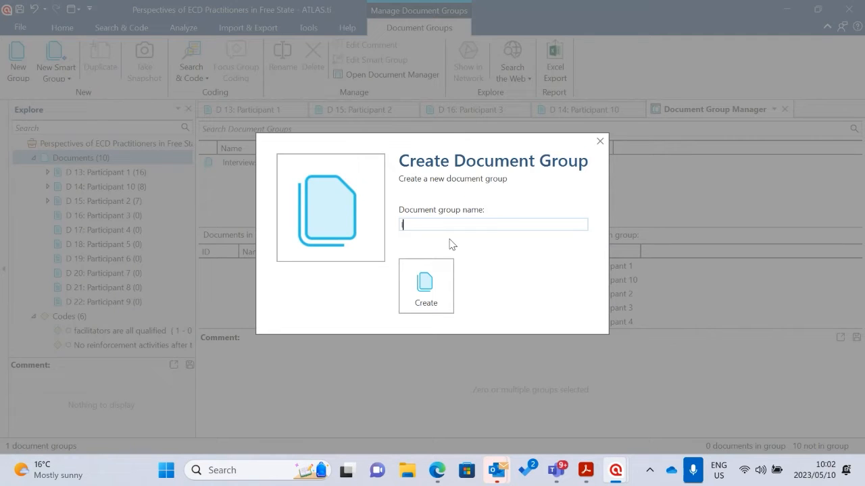
text(nterviews with districts)
key(BackSpace)
text(official)
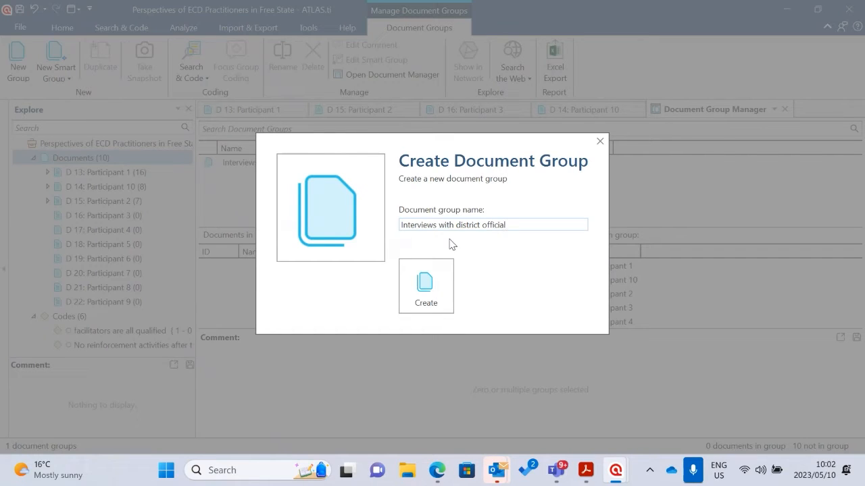
text(s)
click(425, 291)
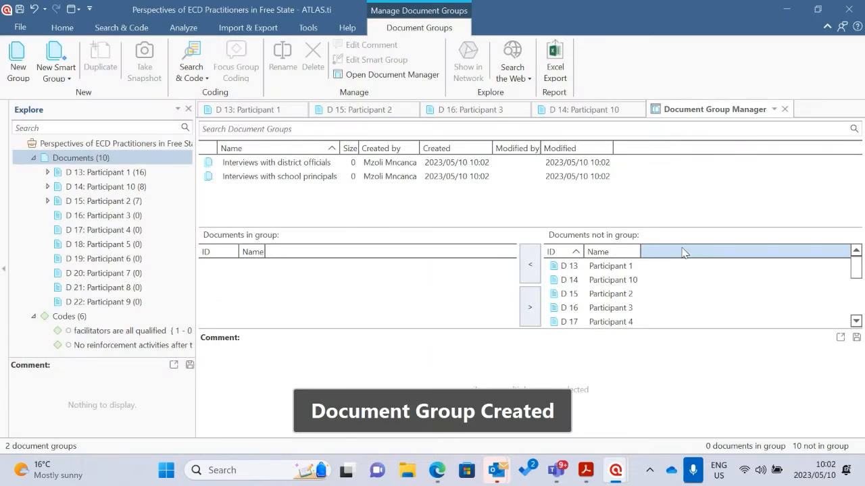
click(613, 265)
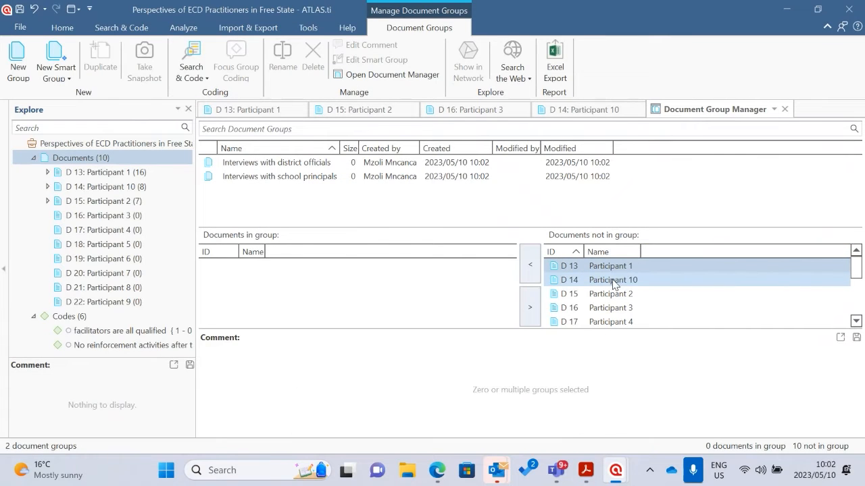
shift+click(625, 296)
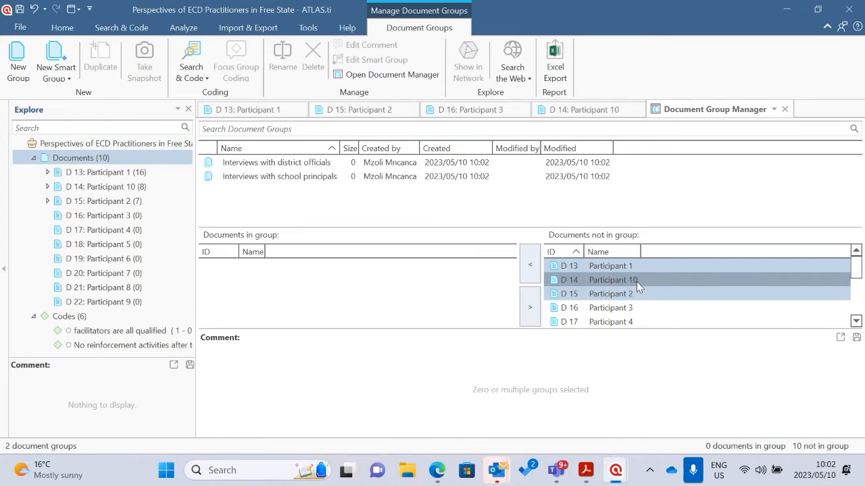
scroll(637, 282, down, 1)
shift+click(641, 293)
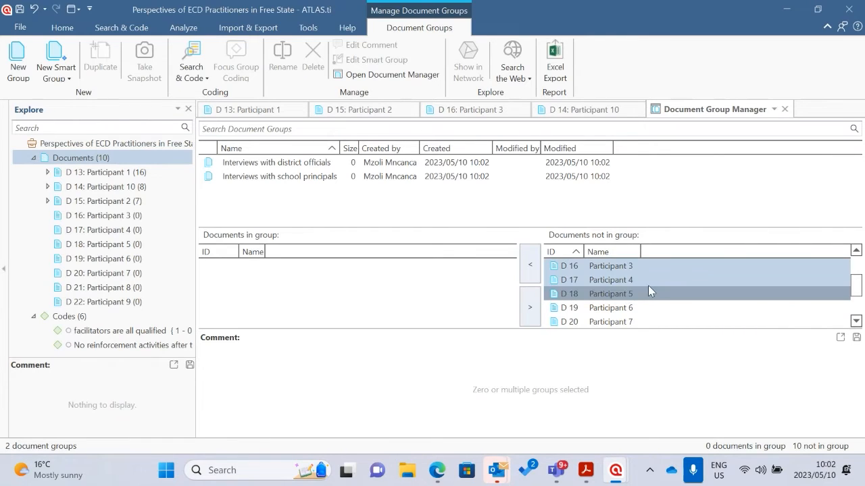
scroll(628, 280, up, 1)
scroll(633, 299, down, 2)
shift+click(633, 296)
scroll(661, 296, up, 2)
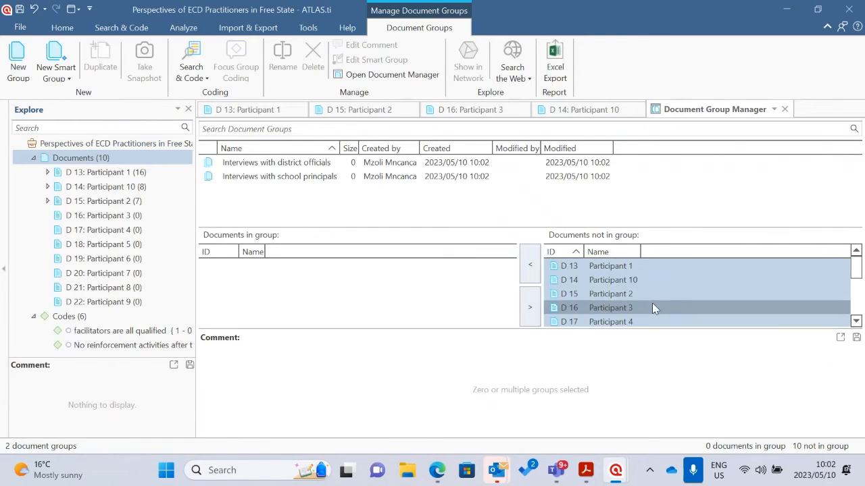
scroll(648, 297, down, 1)
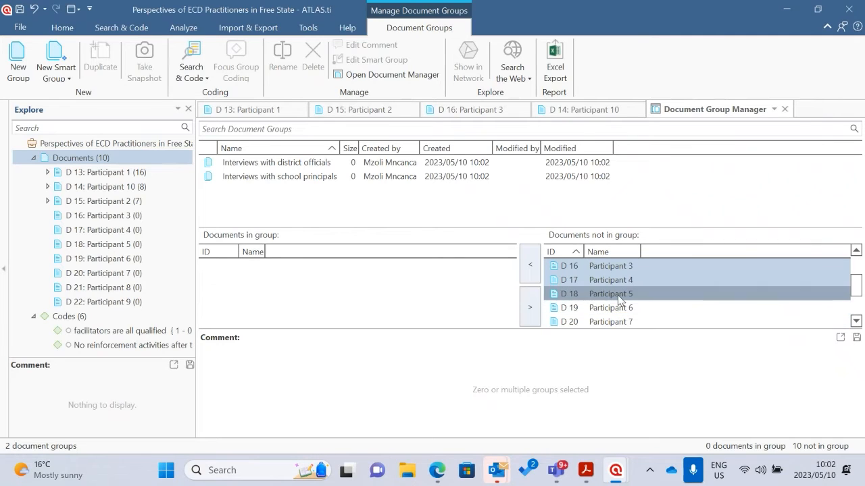
scroll(637, 299, up, 1)
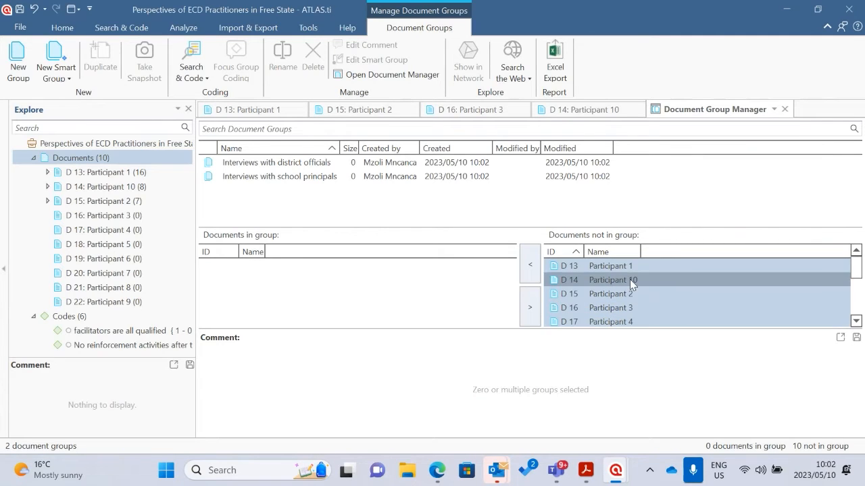
Add documents D 13 to D 18 to the "Interviews with school principals" document group
click(614, 266)
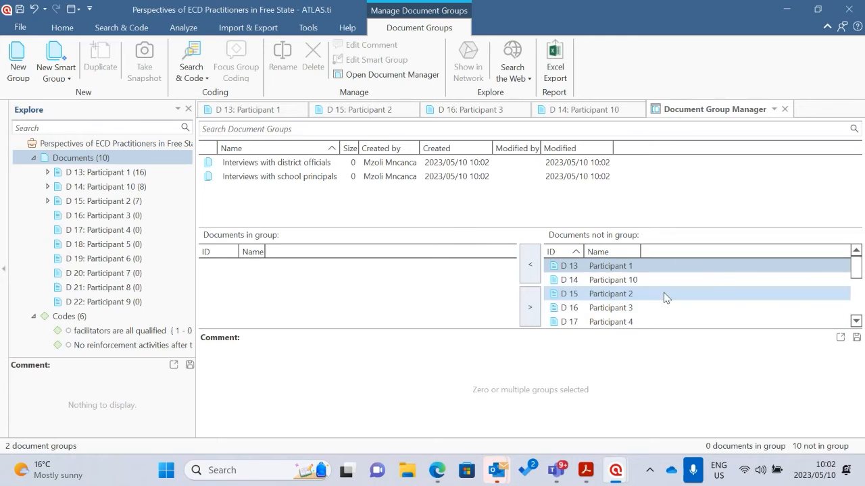
ctrl+click(632, 308)
click(630, 298)
scroll(635, 297, down, 1)
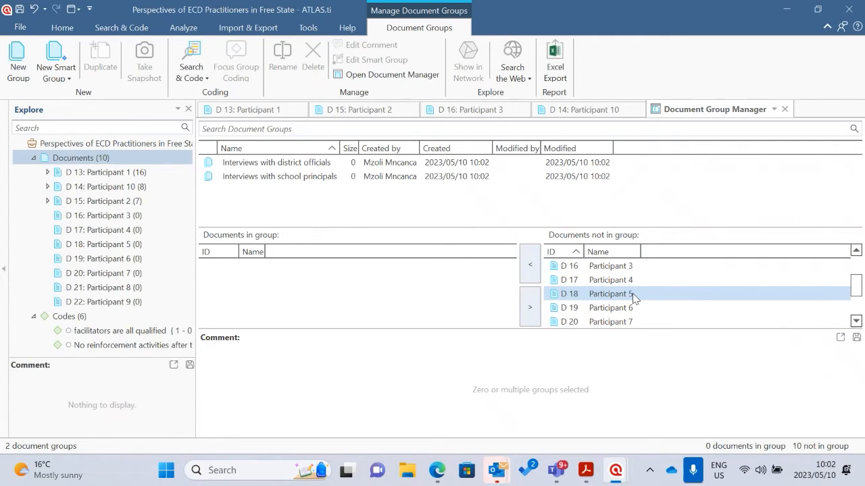
shift+click(620, 295)
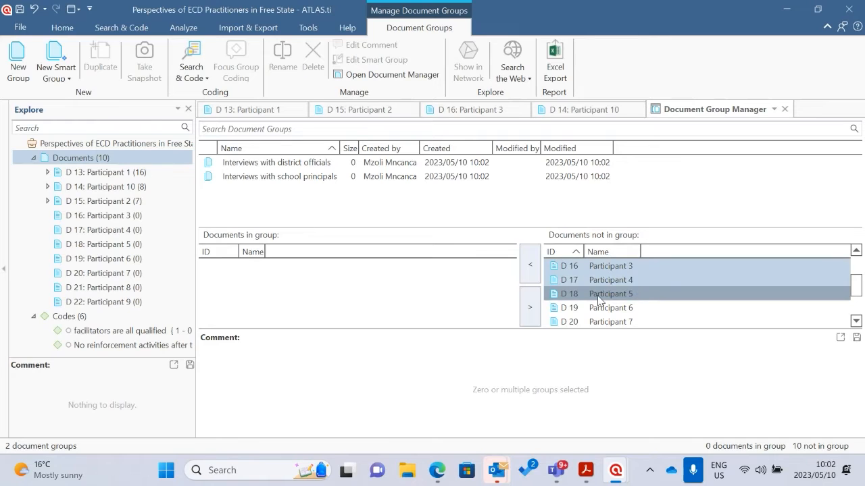
drag(647, 270, 269, 181)
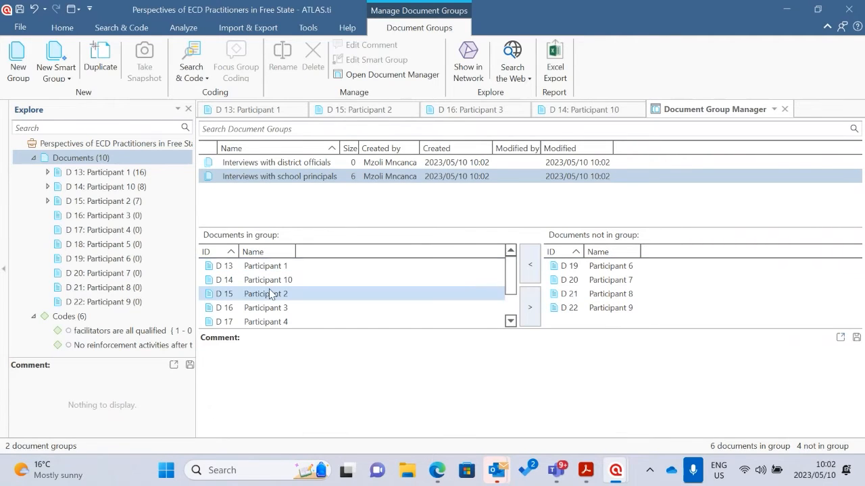
scroll(279, 293, down, 2)
scroll(284, 313, up, 2)
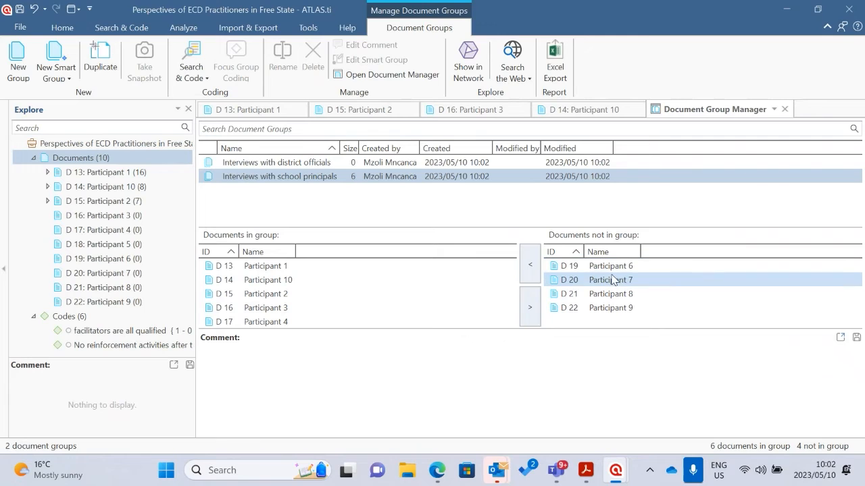
Add the remaining documents D 19 to D 22 to the "Interviews with district officials" document group
drag(620, 268, 275, 167)
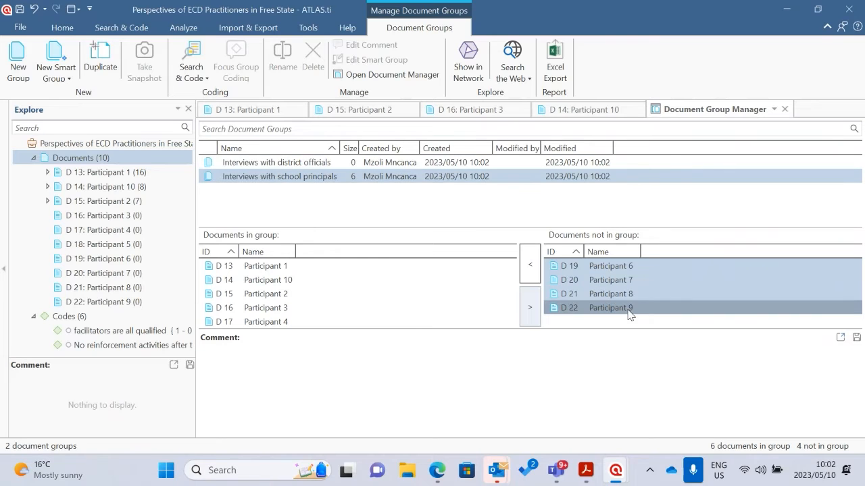
drag(629, 309, 315, 162)
Reverse the name sorting of the document groups and review which documents belong to the school principals and district officials groups
click(254, 177)
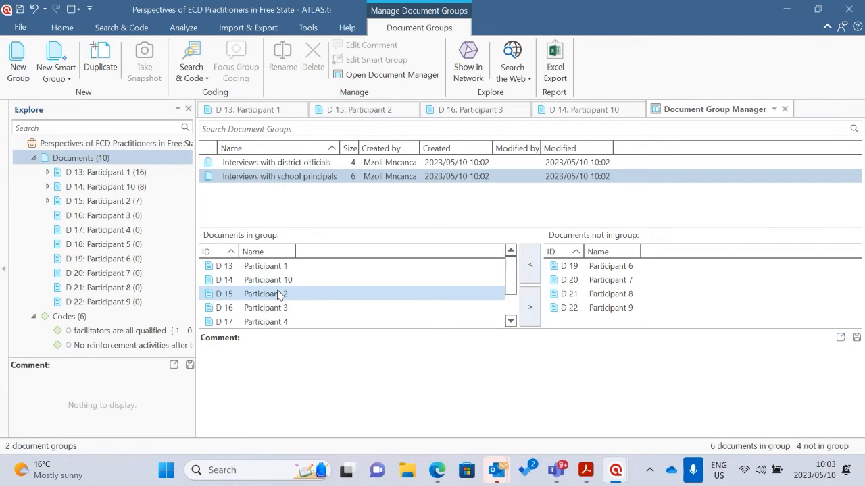
click(290, 148)
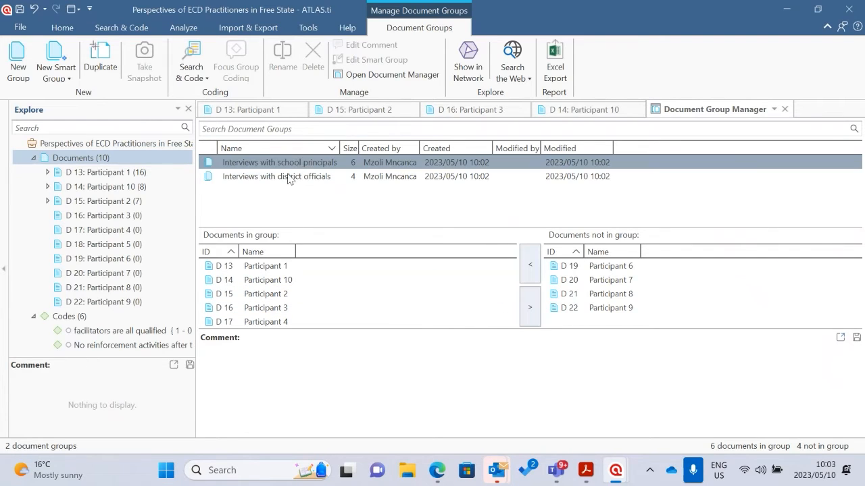
click(284, 177)
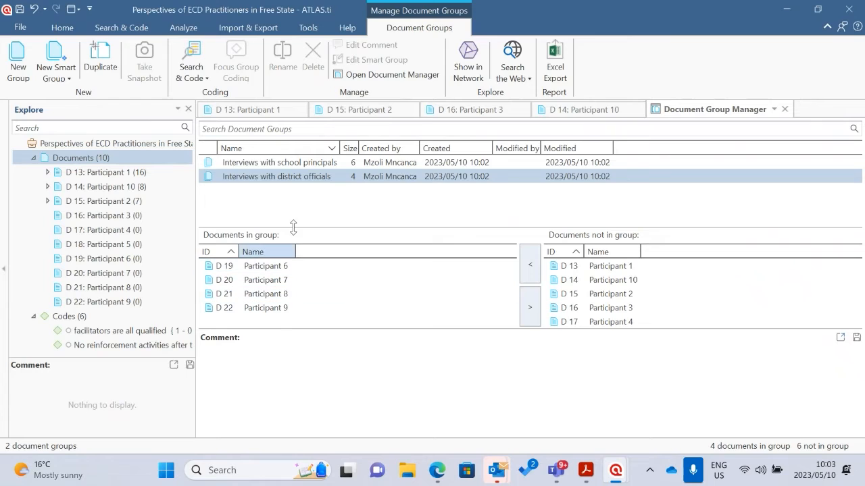
click(287, 163)
click(338, 294)
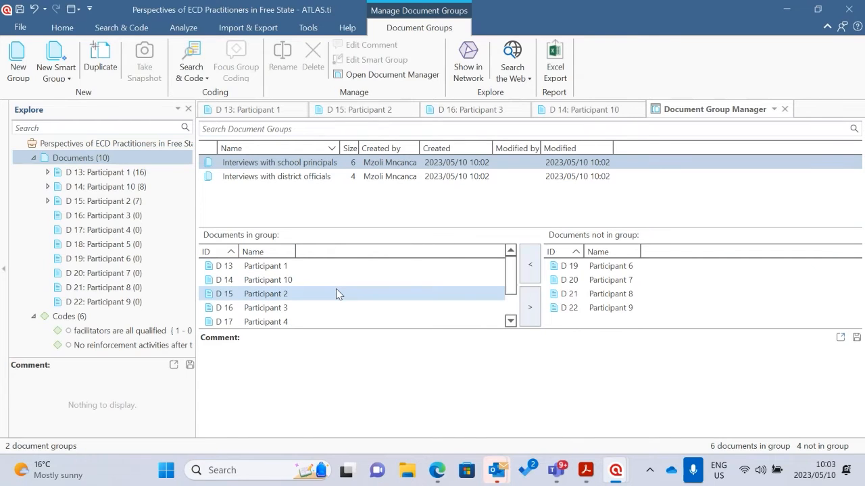
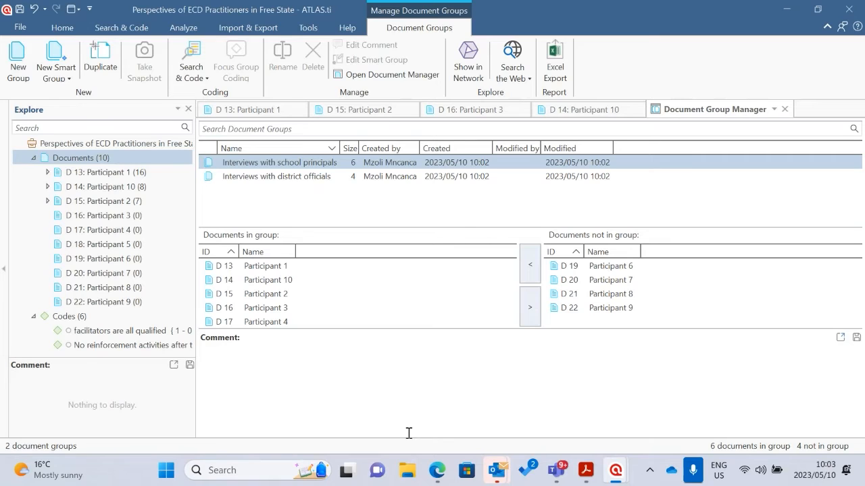
mouse_move(507, 464)
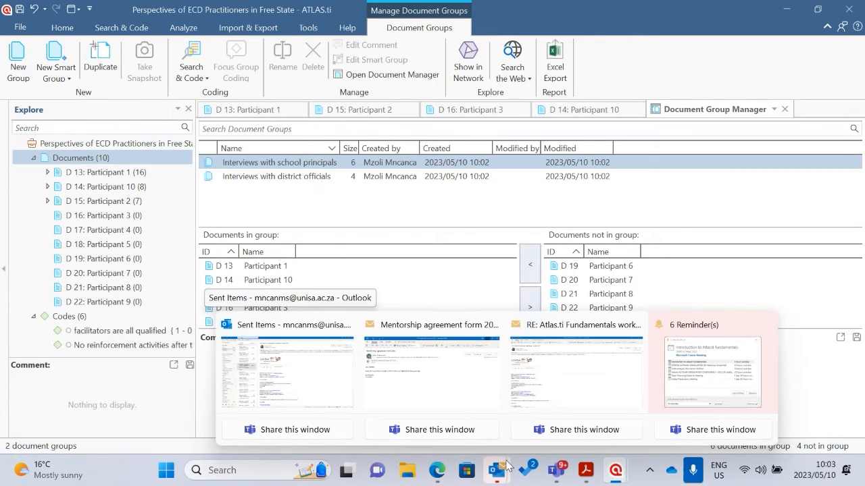
mouse_move(373, 412)
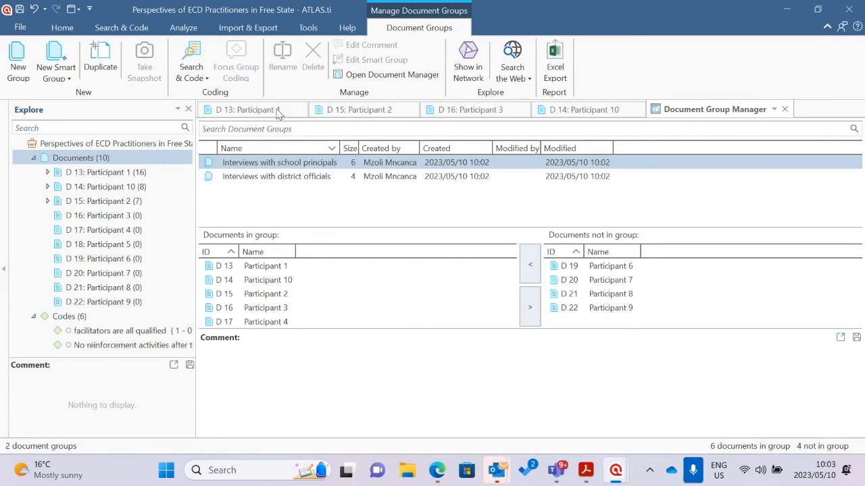
Clear the document group selection and collapse the Documents and Codes branches in the project tree
click(406, 324)
click(360, 217)
click(62, 27)
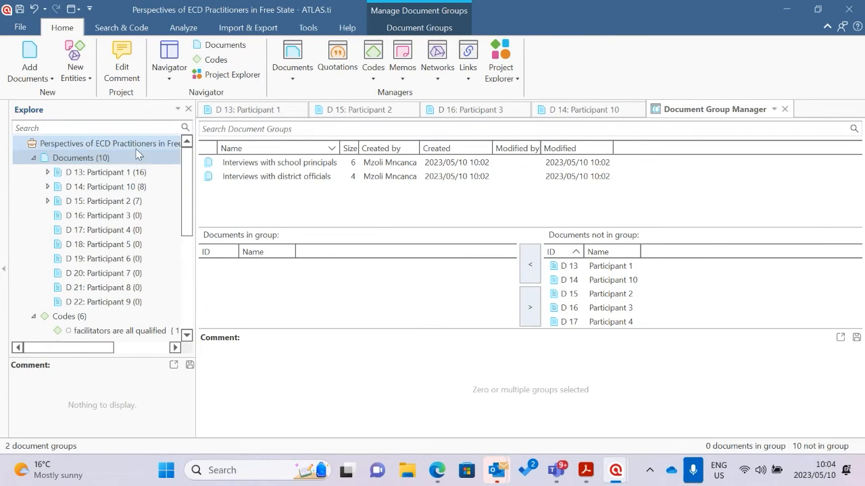
click(85, 157)
click(34, 157)
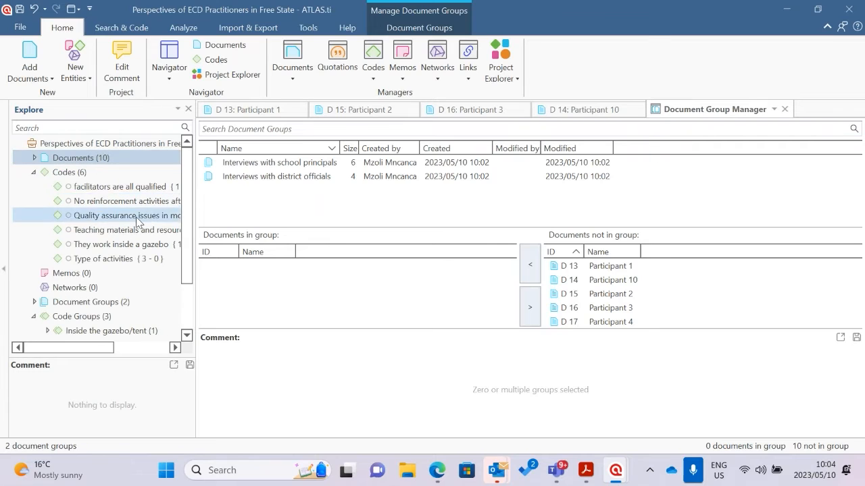
click(34, 172)
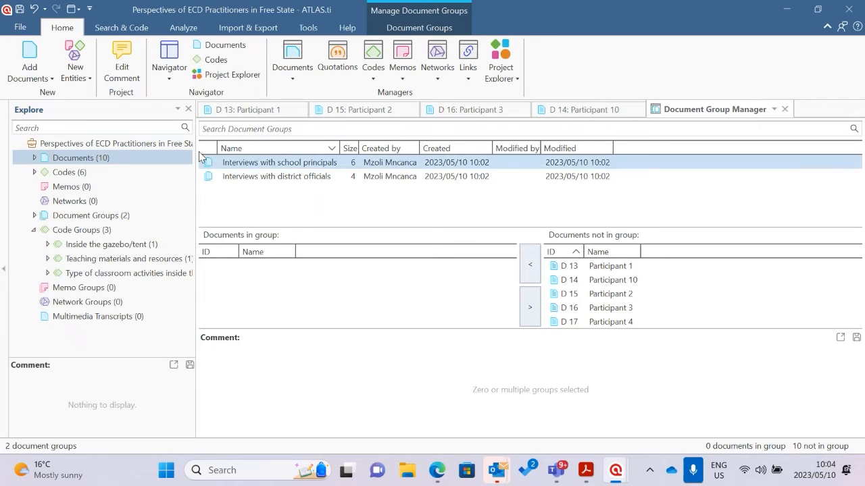
Add the drawing "Image Model 4 Ch1" from the Child 1 subfolder of Childrens Drawings to the project as a document
click(48, 79)
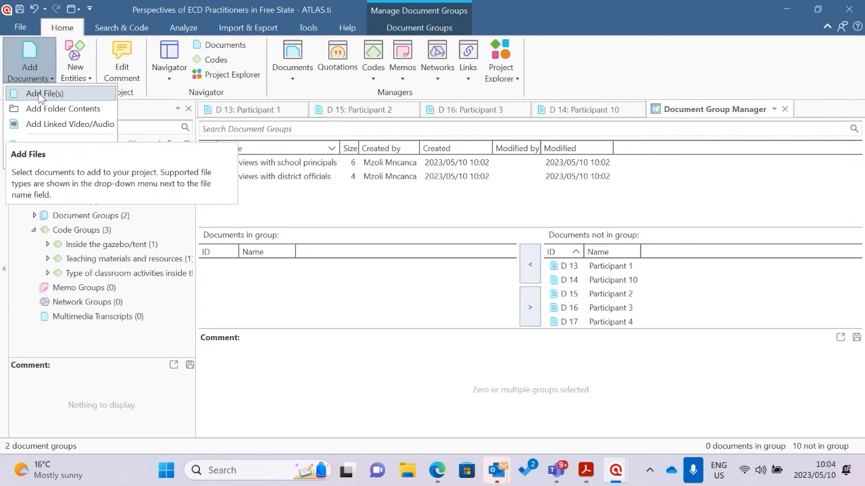
click(593, 22)
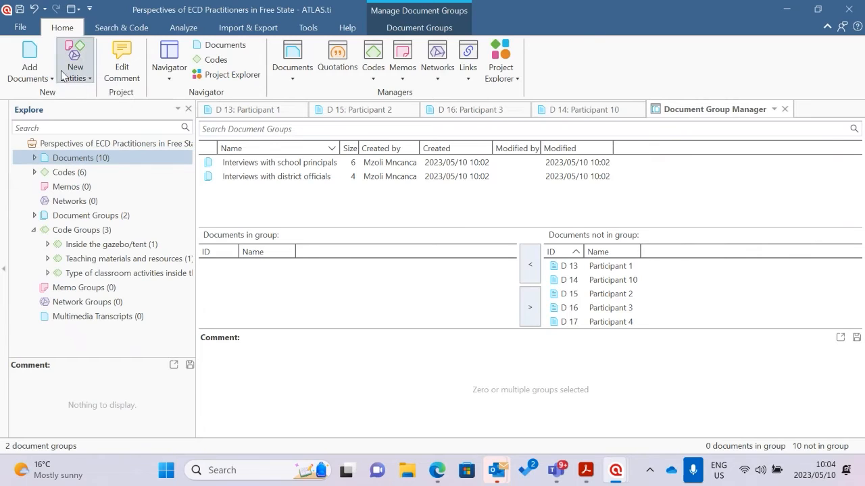
click(33, 73)
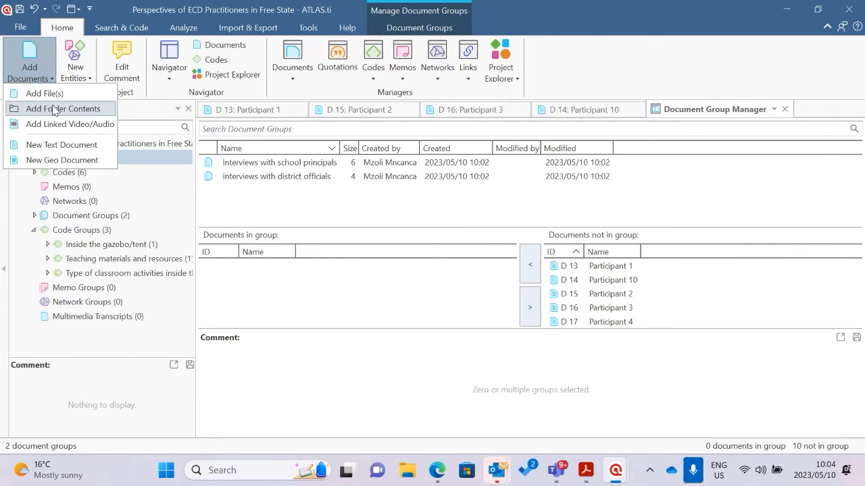
click(50, 95)
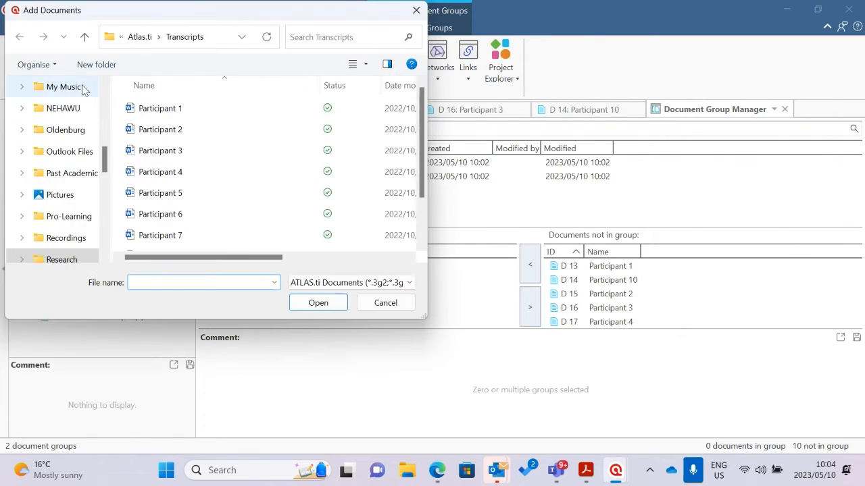
click(84, 36)
double_click(174, 110)
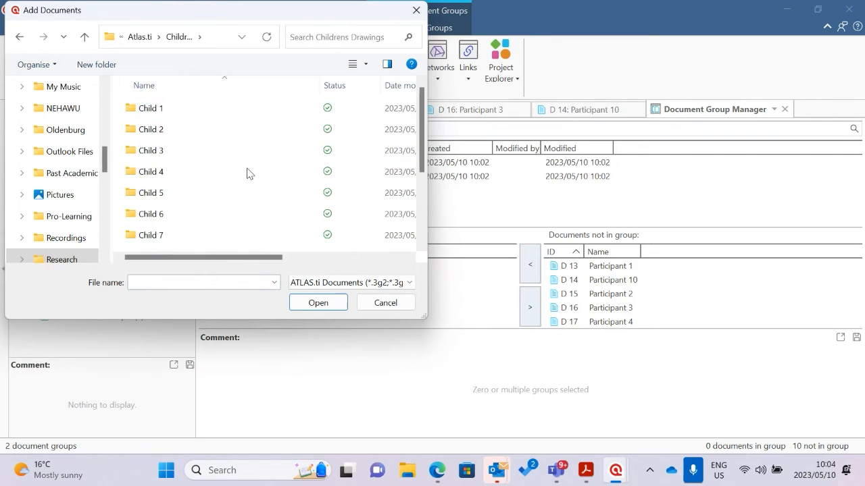
click(156, 113)
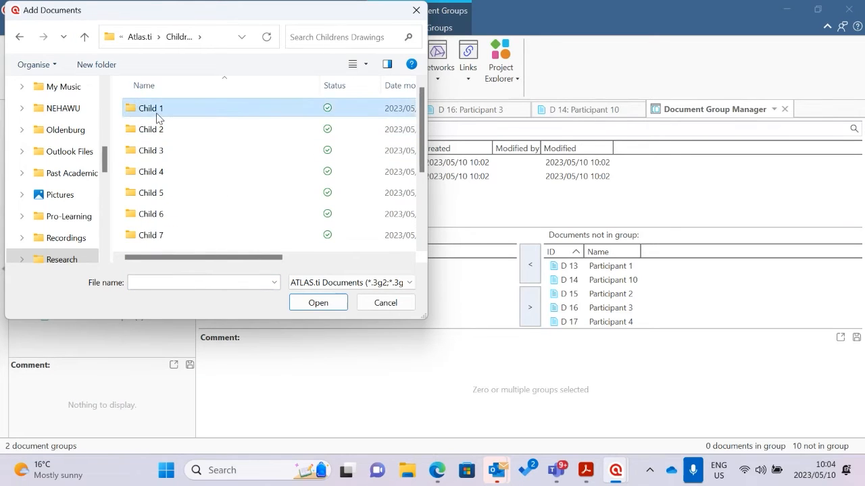
double_click(156, 113)
click(229, 129)
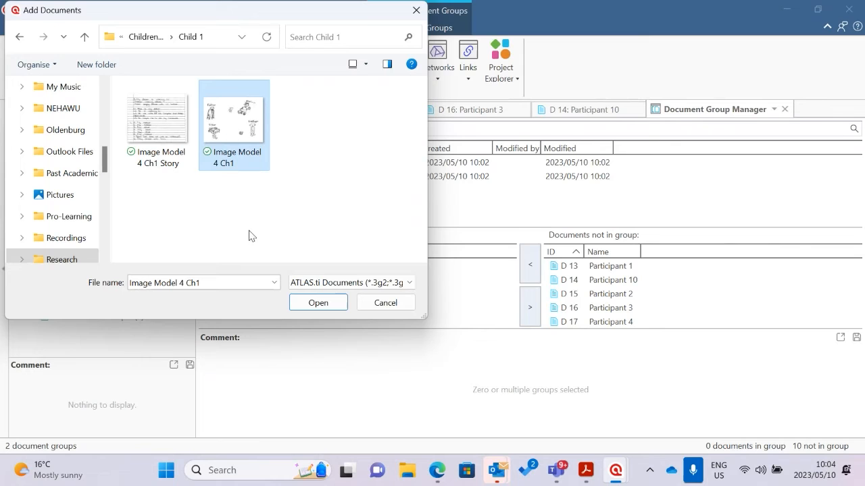
click(318, 303)
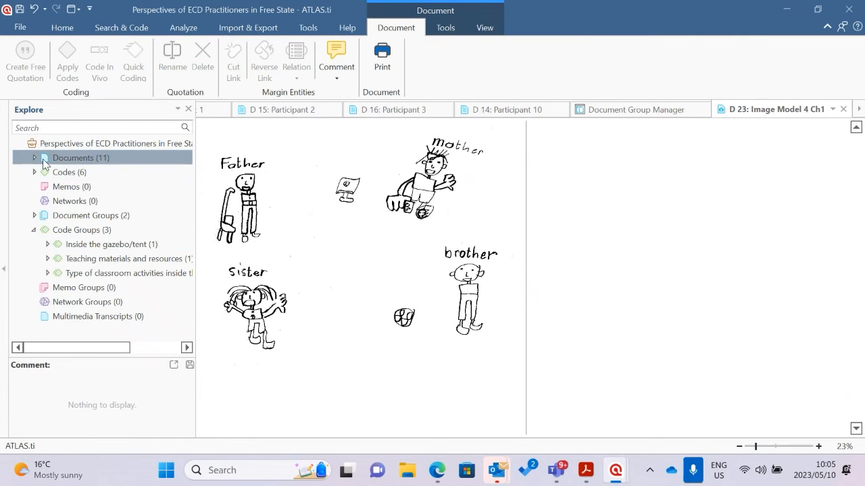
Browse the Child 2, Child 3 and Child 4 folders of Childrens Drawings for another drawing, without adding any file
click(63, 27)
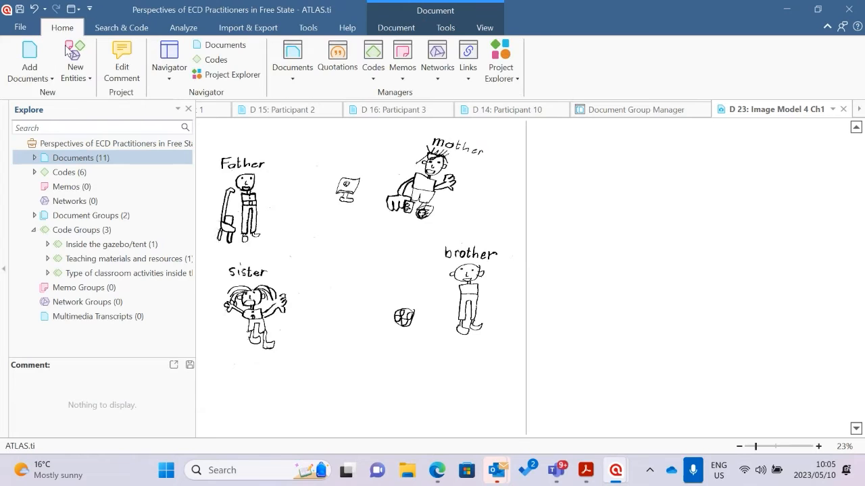
click(29, 61)
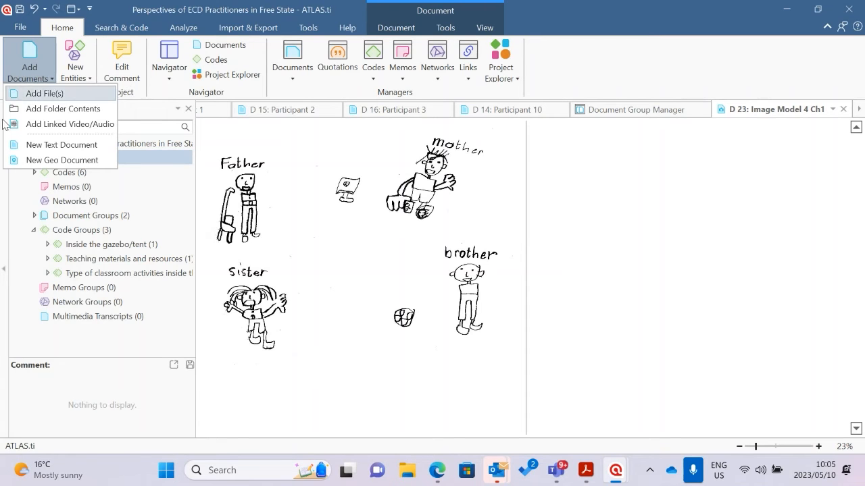
click(40, 93)
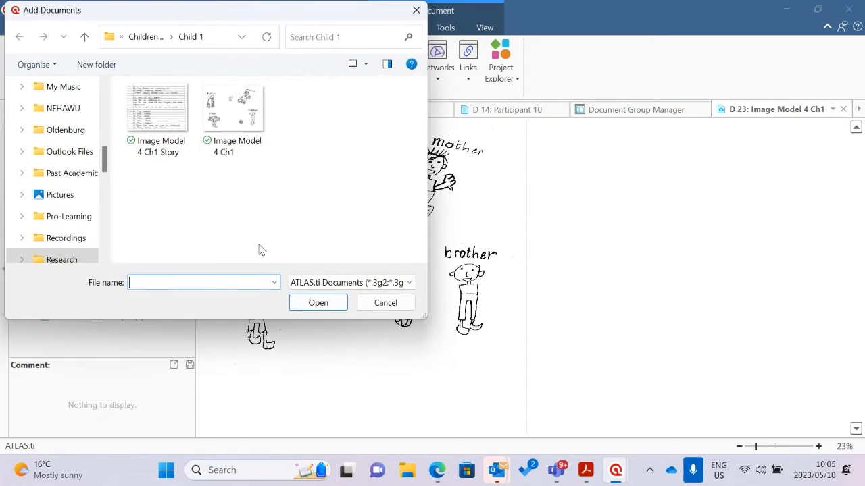
click(84, 36)
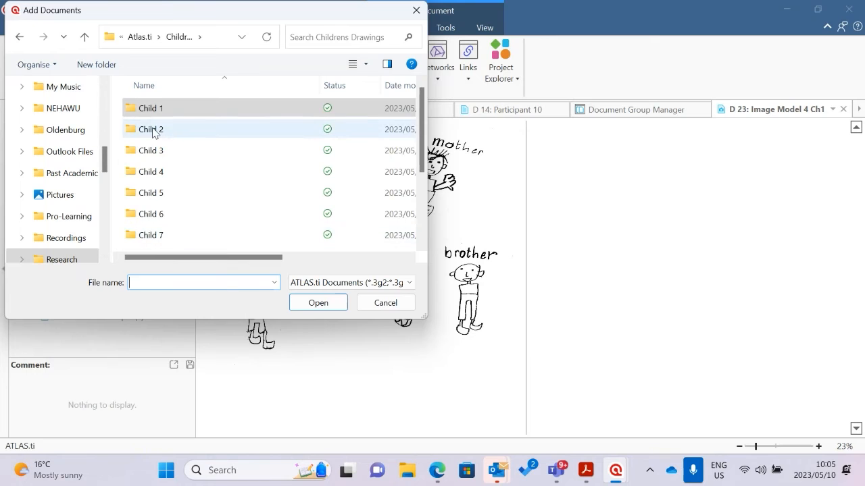
double_click(152, 129)
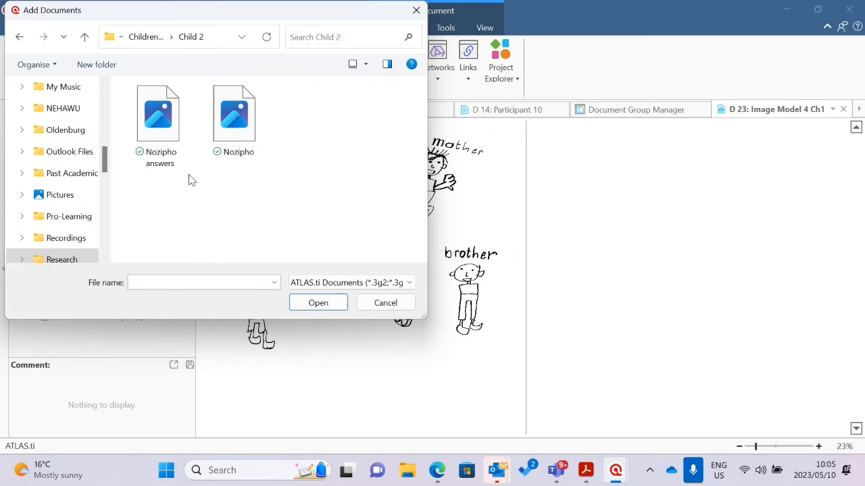
click(363, 304)
click(30, 65)
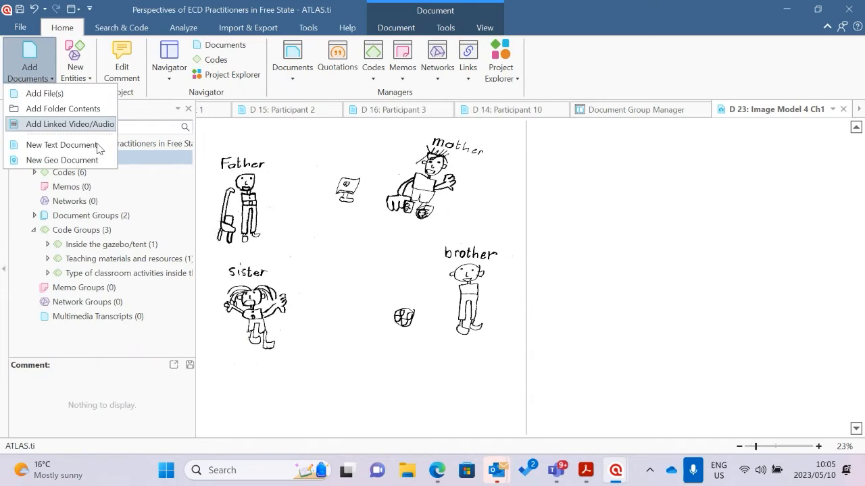
click(51, 93)
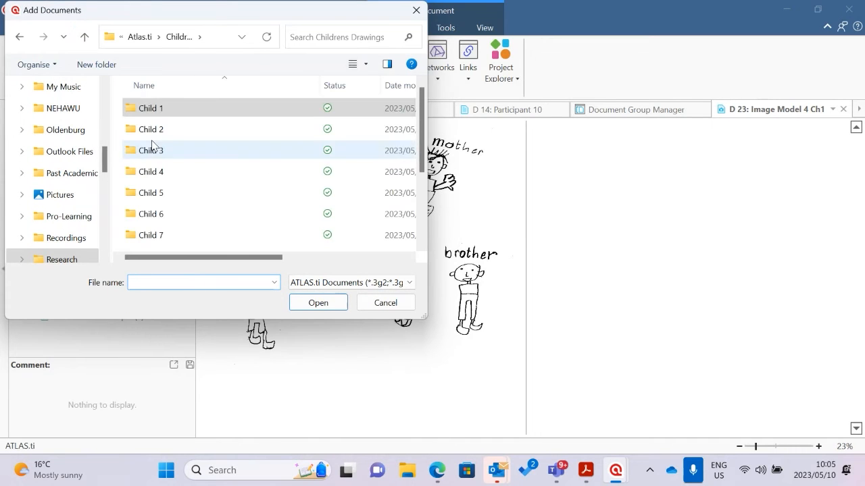
double_click(155, 149)
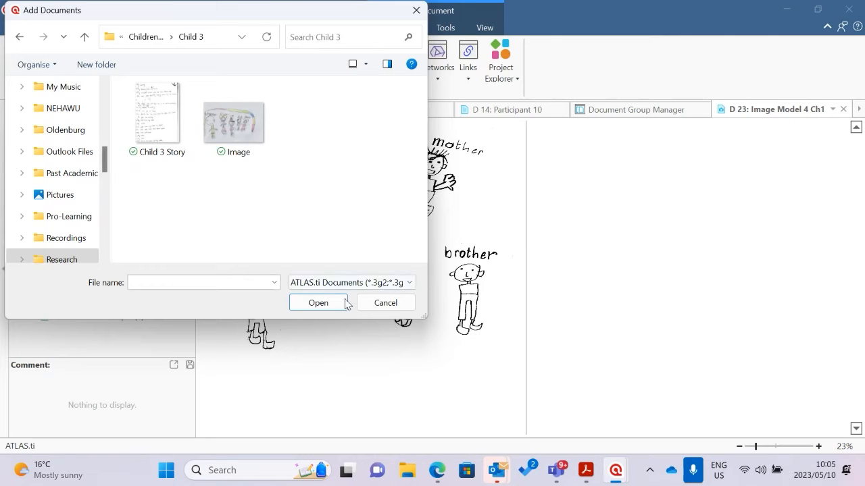
click(383, 304)
click(33, 69)
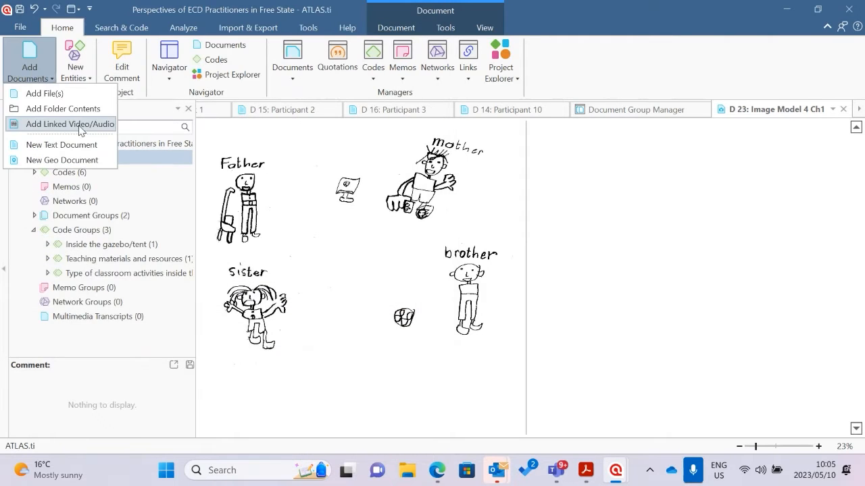
click(40, 93)
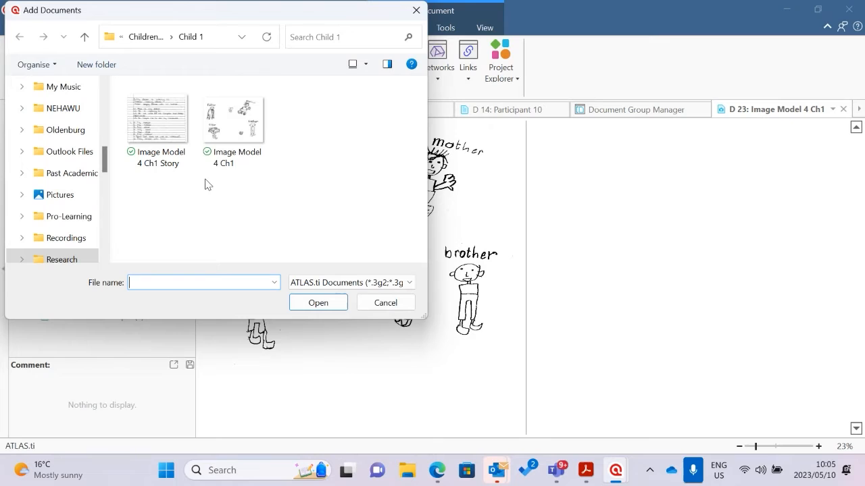
click(84, 36)
double_click(149, 173)
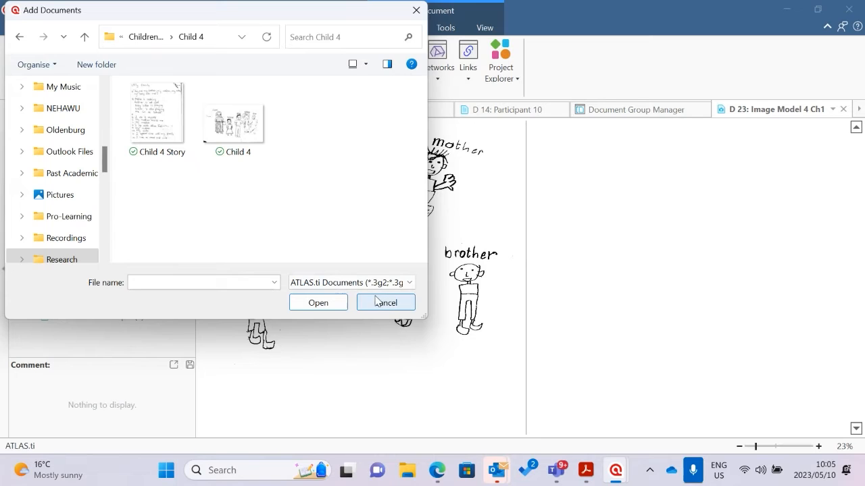
click(377, 302)
Start adding a file from the Childrens Drawings folder and view the Child 12 family drawing in the image viewer
click(29, 68)
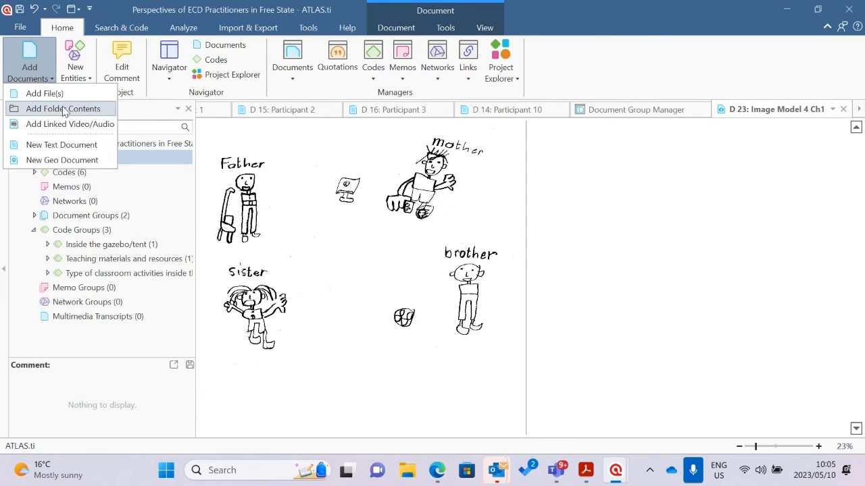
click(40, 93)
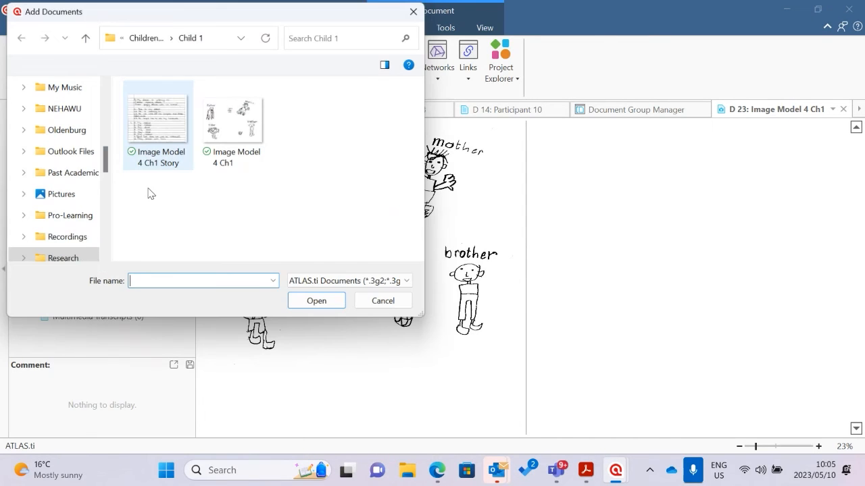
click(84, 37)
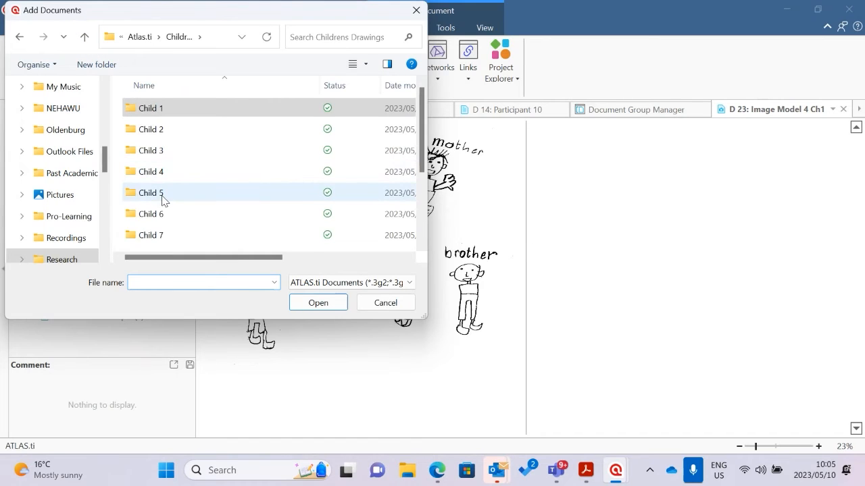
scroll(163, 203, down, 2)
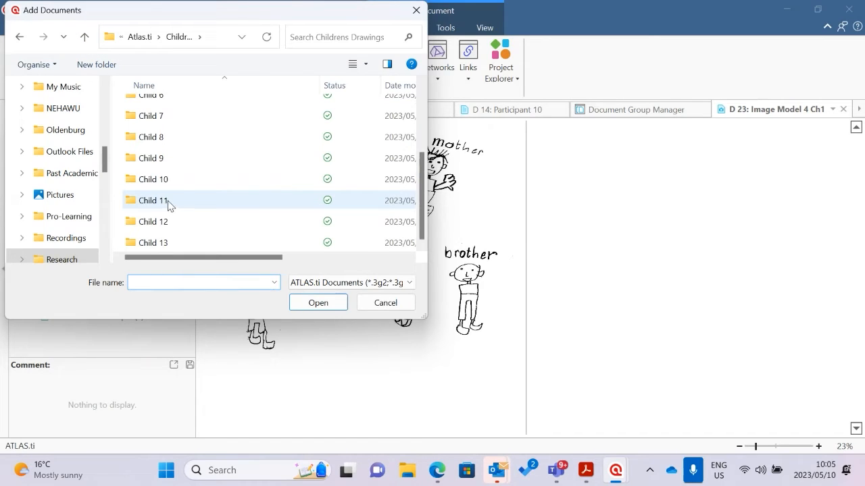
click(409, 471)
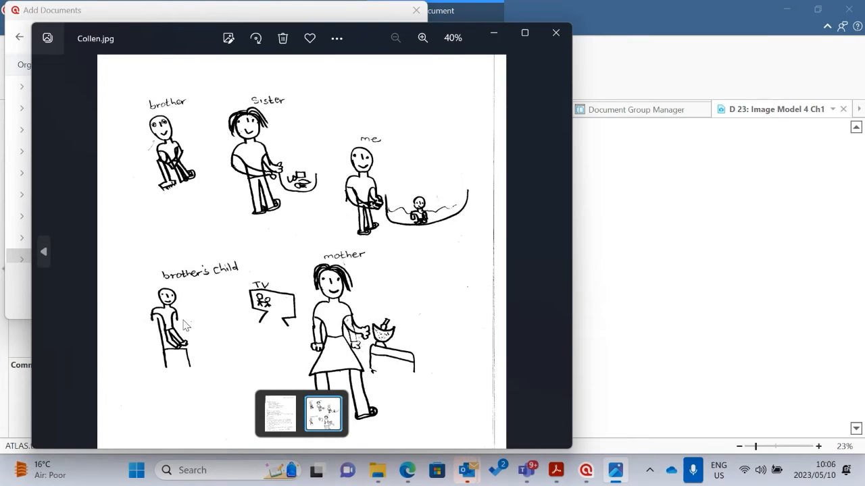
click(555, 32)
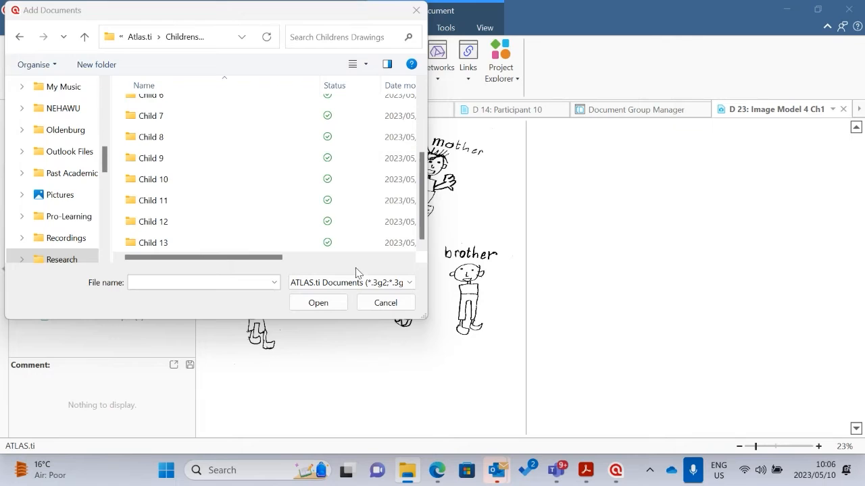
Add the family drawing from the Child 12 folder to the project and expand the Documents branch to check the added images
double_click(161, 225)
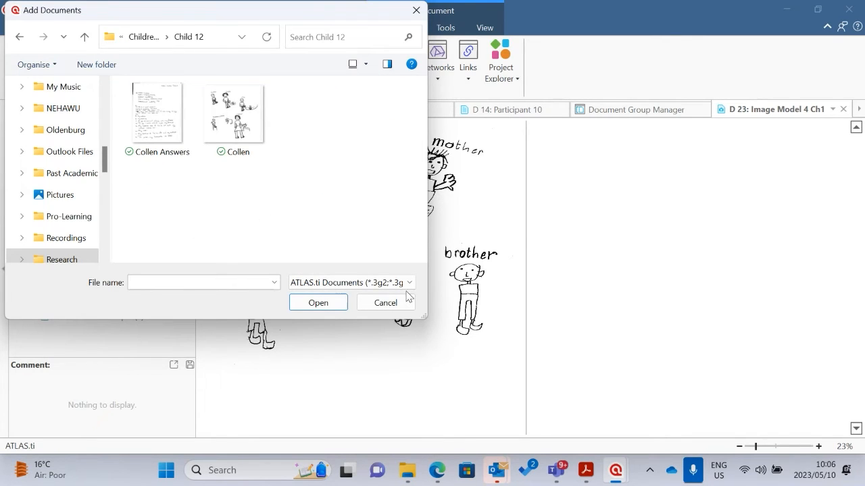
drag(341, 16, 672, 163)
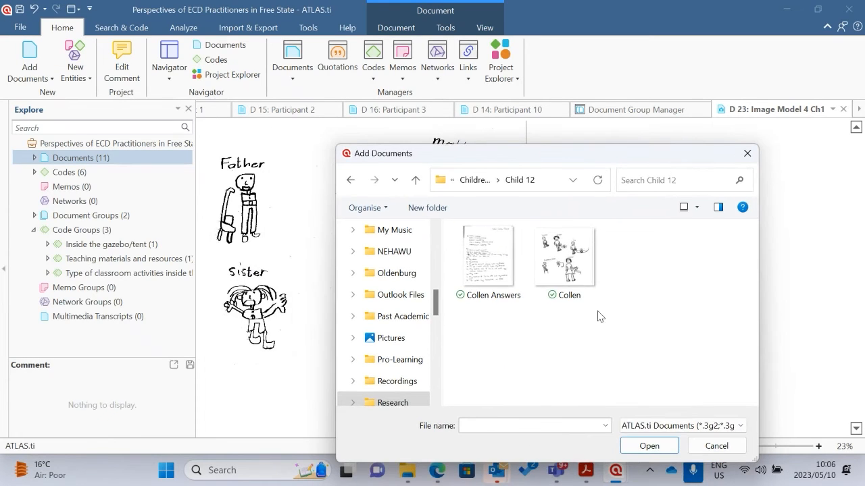
click(575, 265)
click(649, 446)
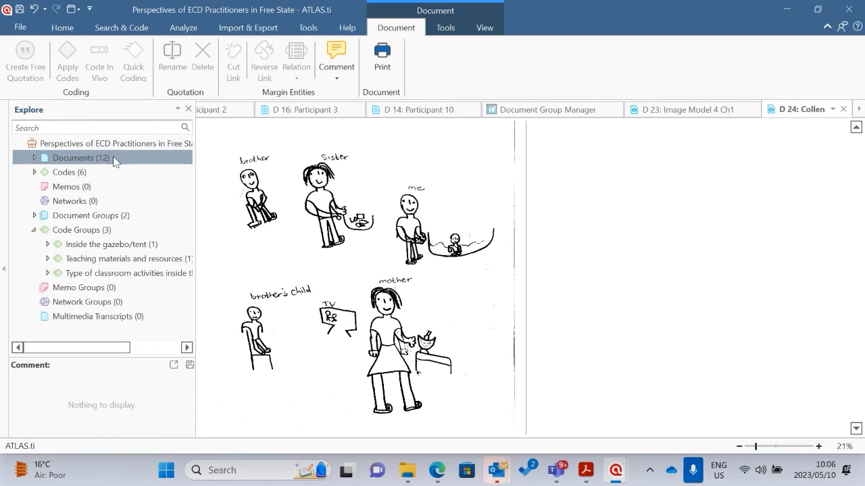
click(37, 158)
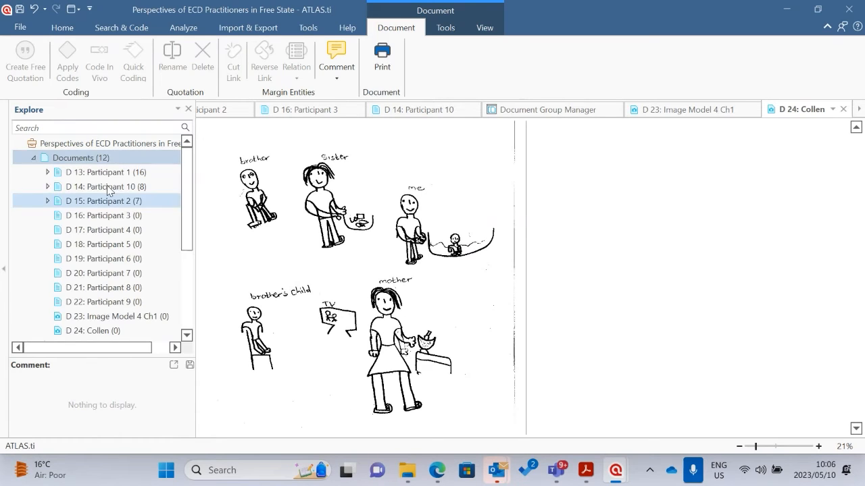
scroll(103, 162, down, 2)
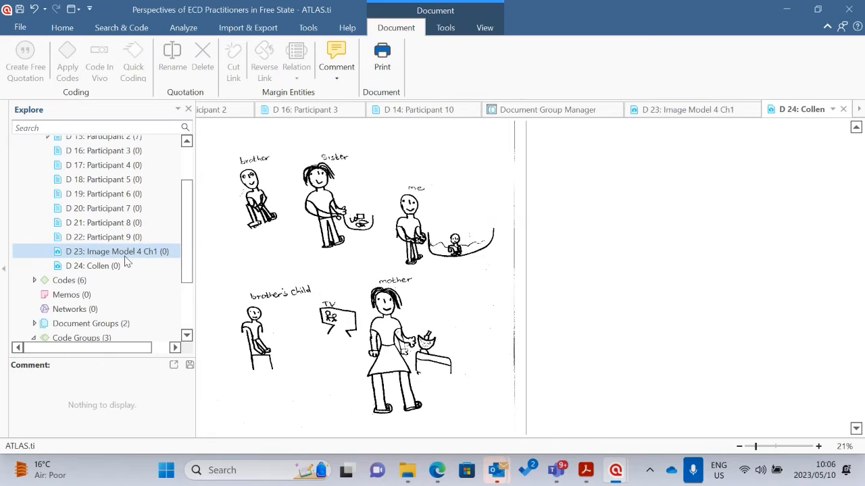
Examine the project's document list, comparing the two added image documents with the participant transcripts
scroll(125, 258, up, 2)
scroll(130, 257, down, 2)
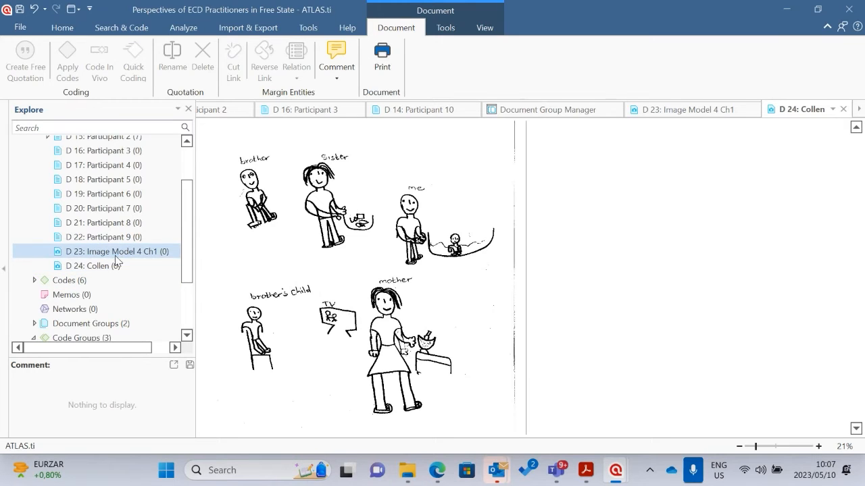
click(118, 254)
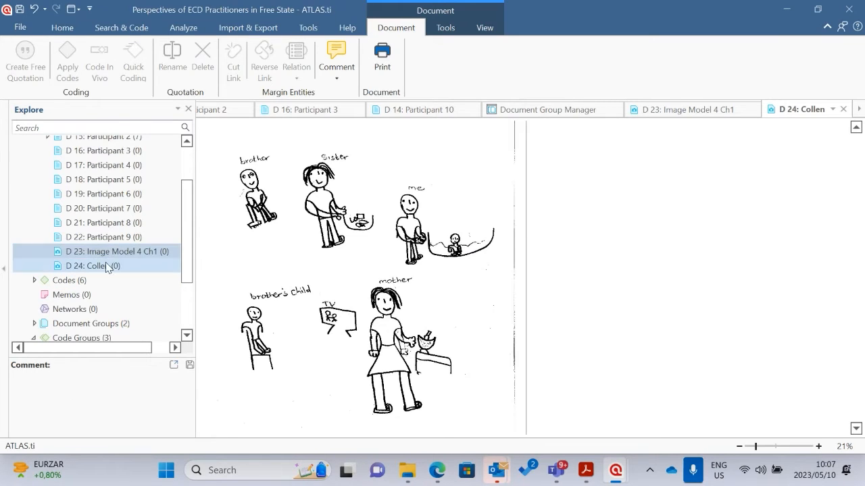
click(89, 267)
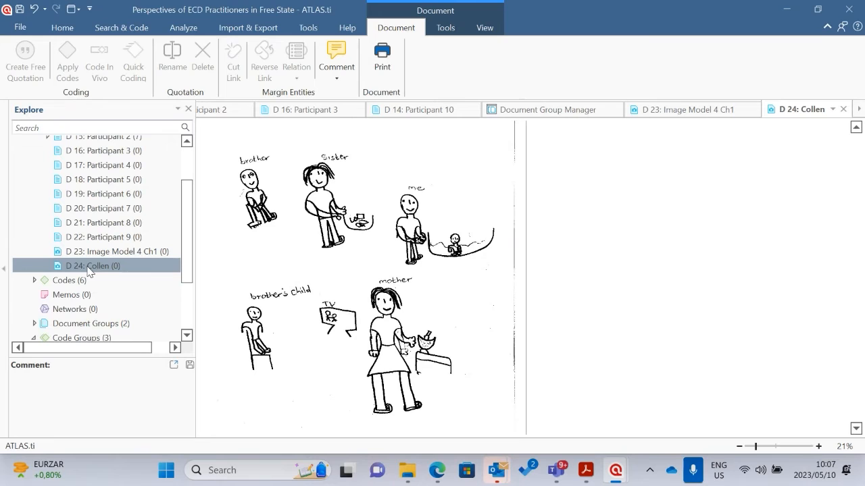
click(95, 256)
click(96, 280)
click(96, 268)
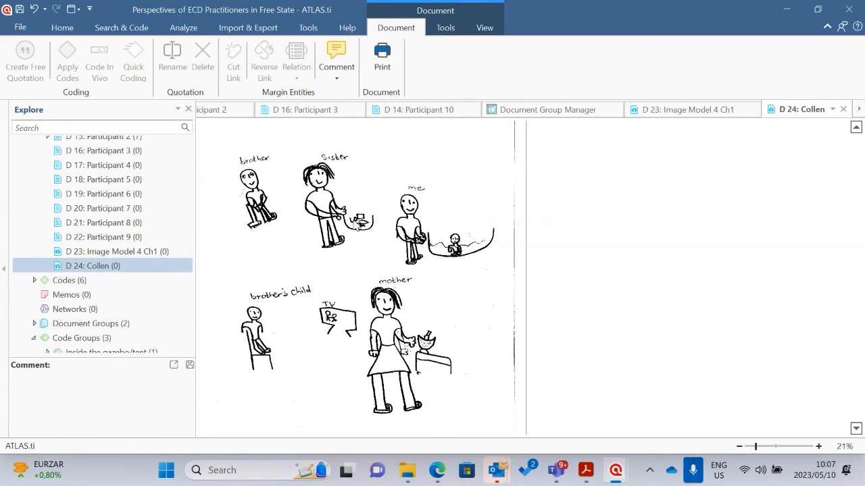
scroll(94, 203, up, 3)
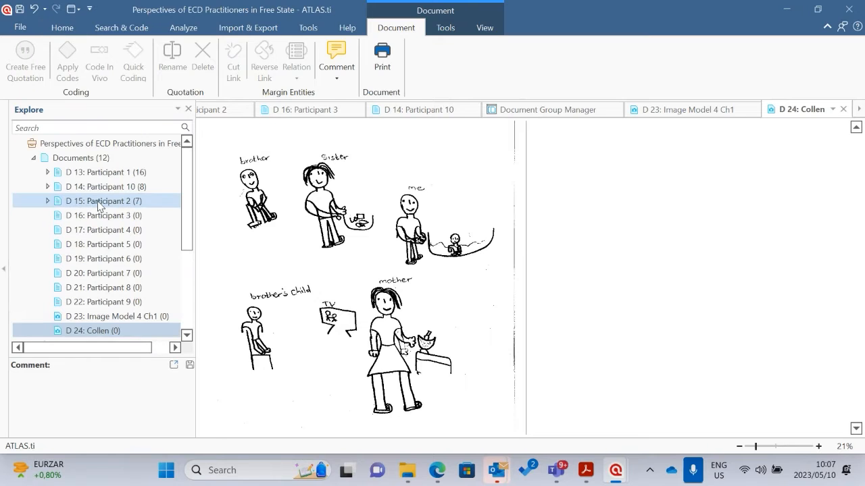
scroll(91, 191, down, 3)
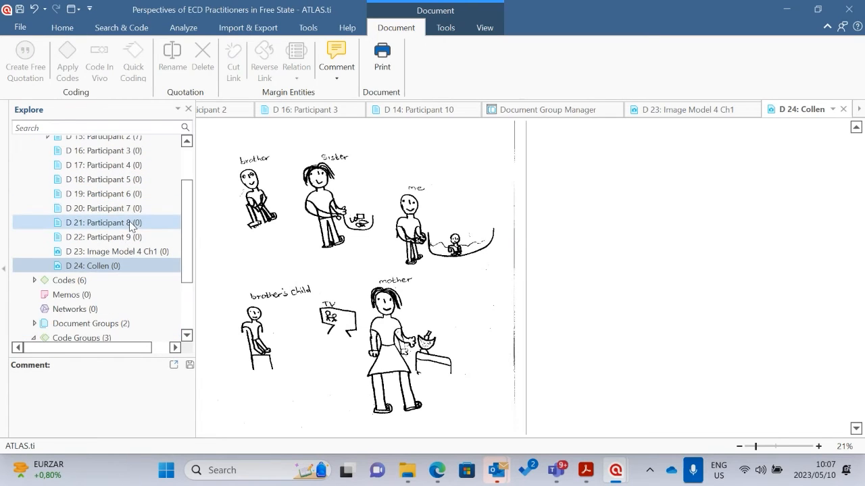
scroll(84, 251, up, 5)
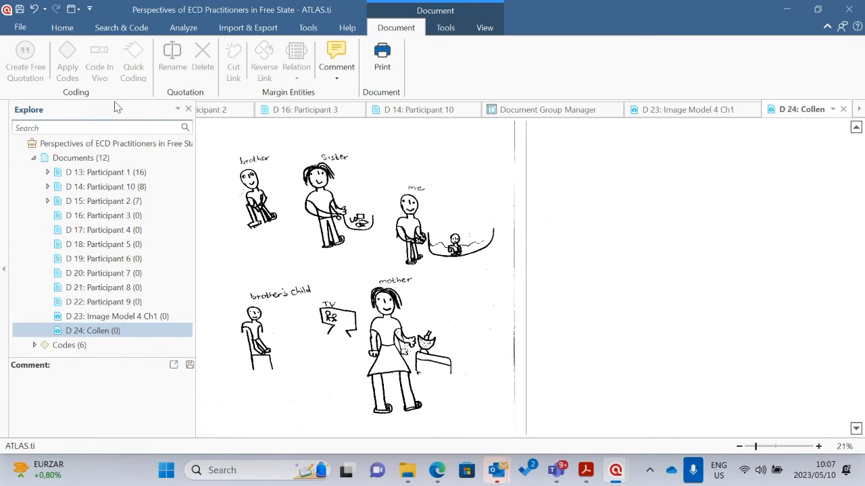
Open the Document Group Manager and check whether the two image documents are listed among the documents not in a group
click(62, 27)
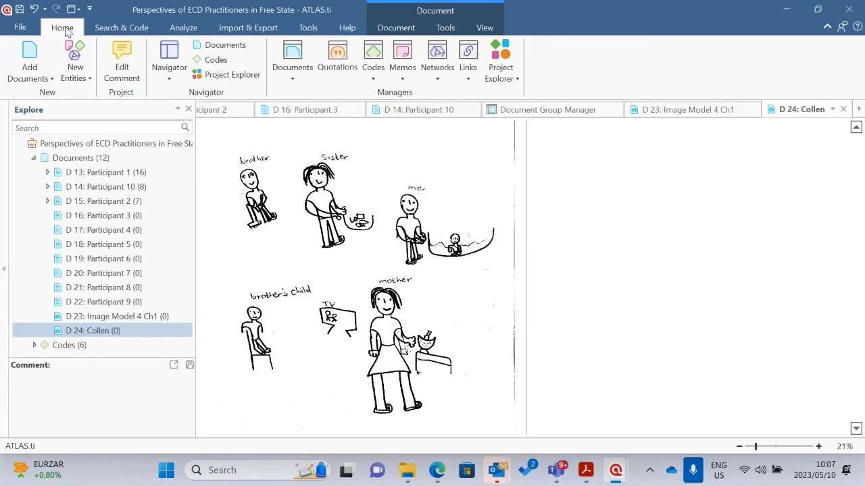
click(293, 74)
click(321, 111)
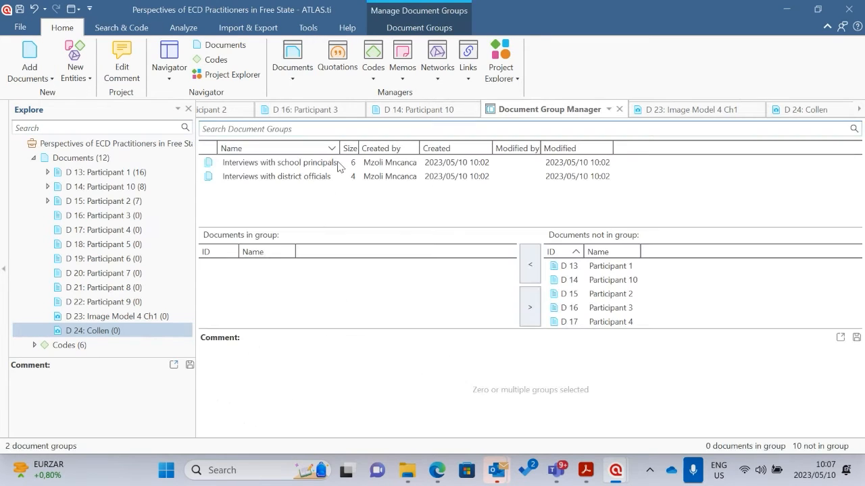
scroll(647, 295, down, 2)
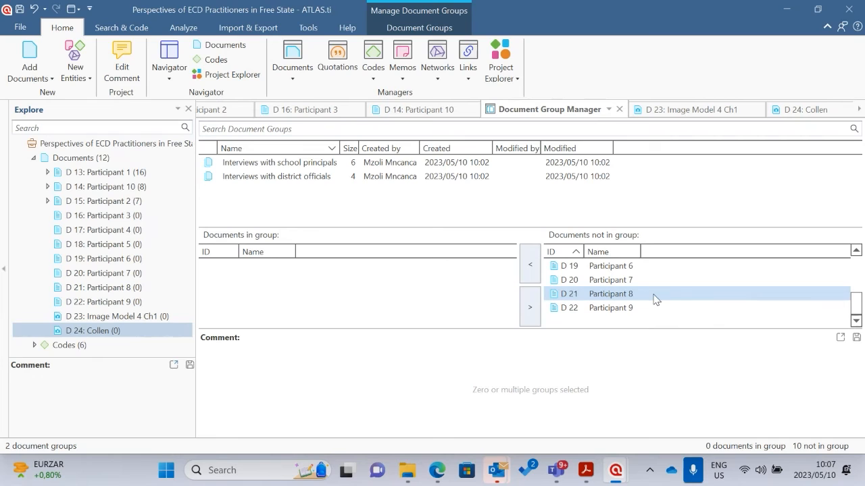
scroll(655, 297, up, 2)
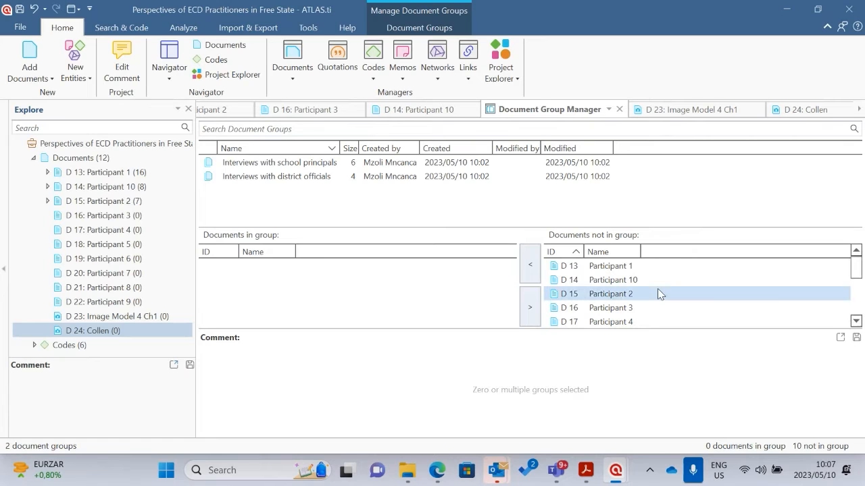
scroll(112, 203, down, 3)
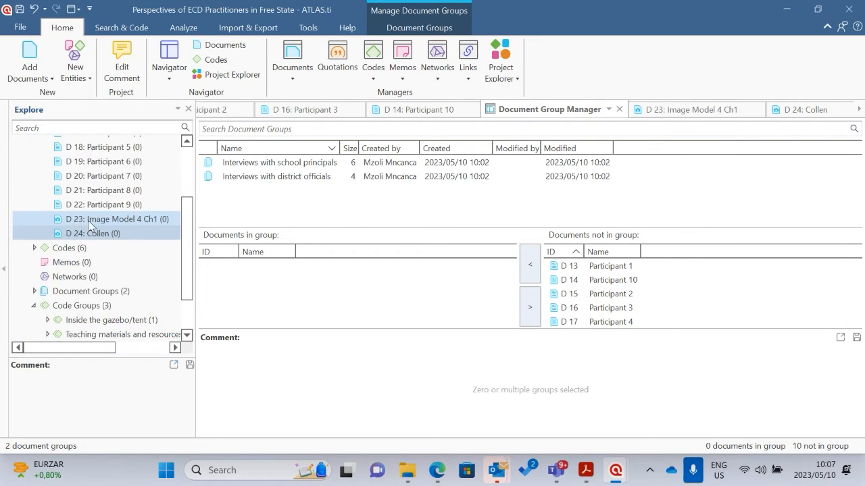
scroll(108, 236, up, 3)
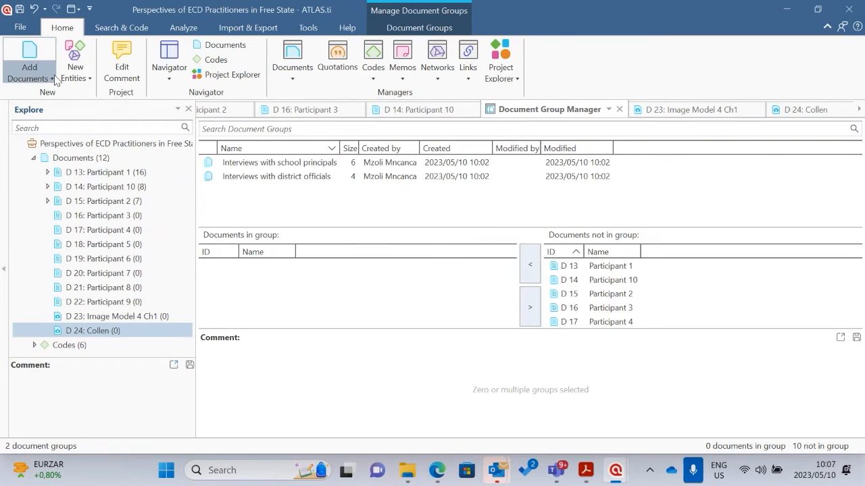
Close both open image documents and the Document Group Manager
click(294, 79)
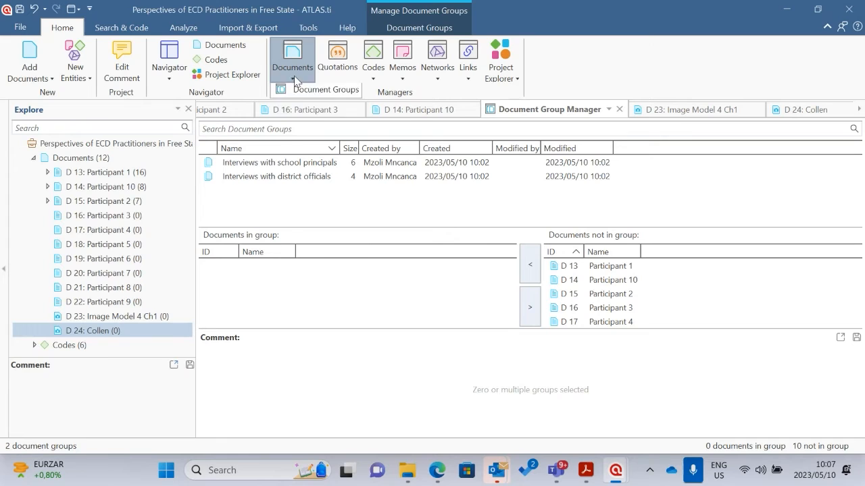
click(684, 110)
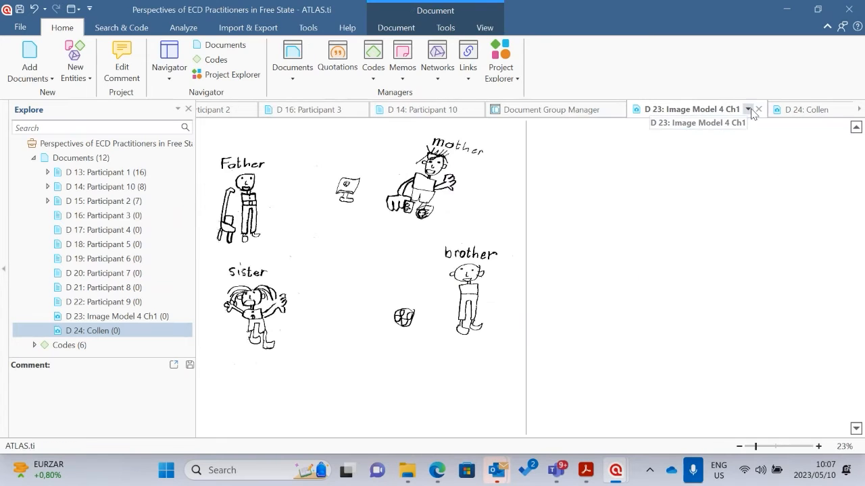
click(758, 109)
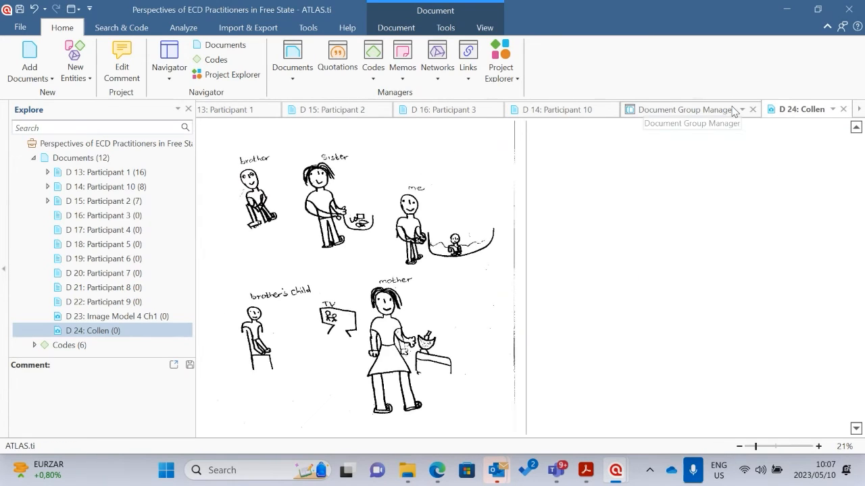
click(842, 110)
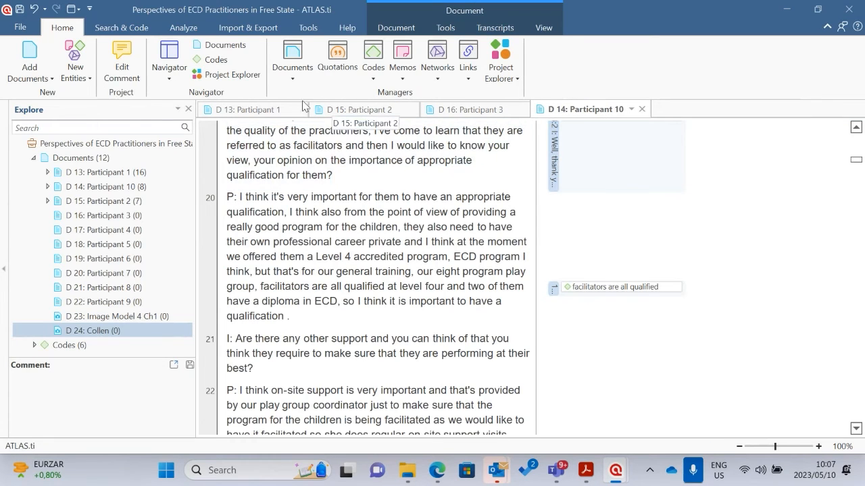
Reopen the Document Group Manager and create a new document group named "Children's drawings"
click(292, 67)
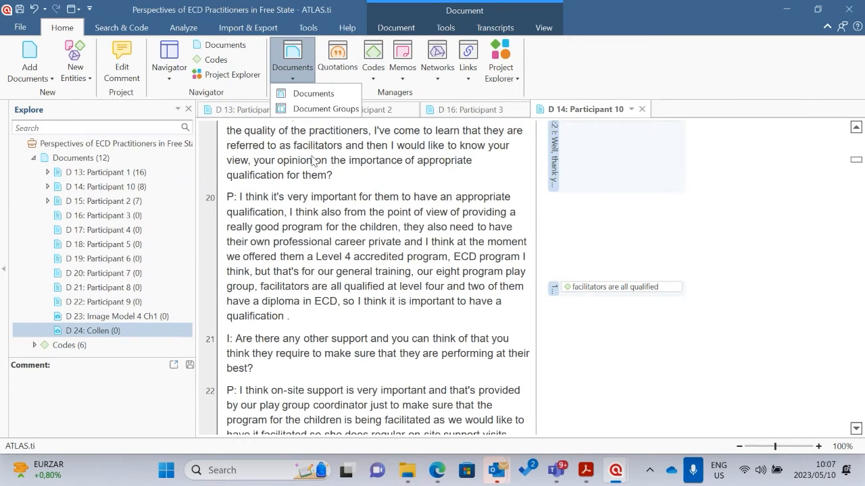
click(332, 110)
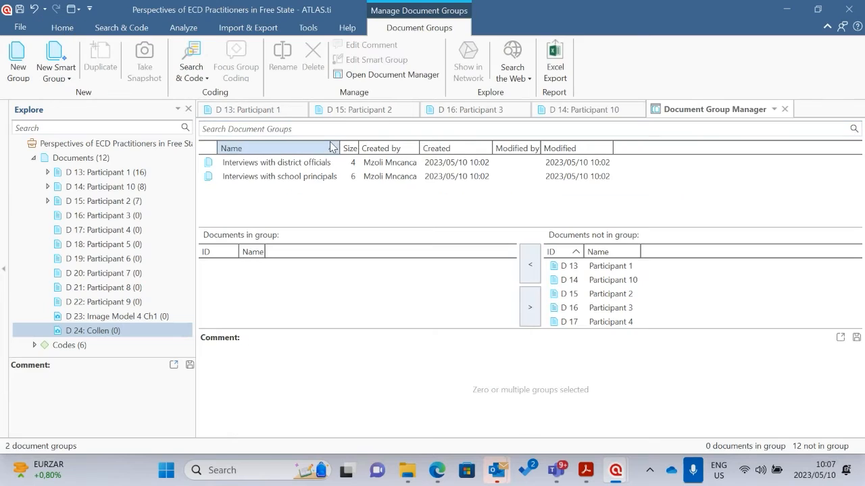
click(34, 75)
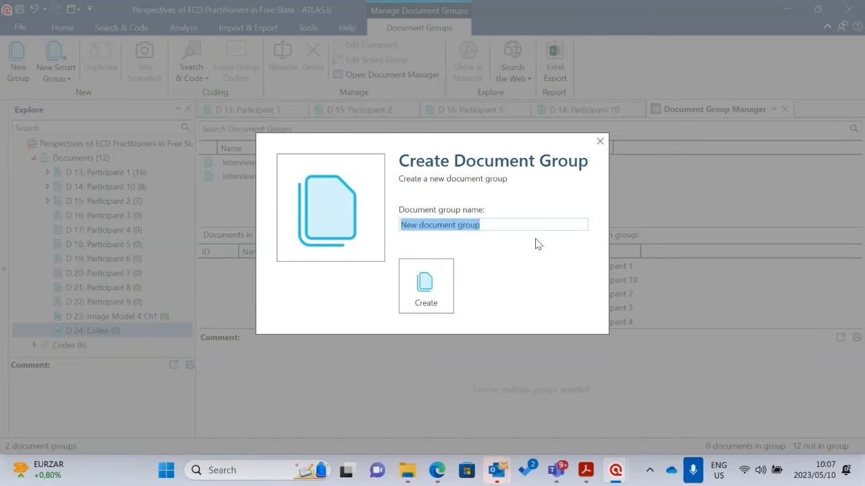
text(Children)
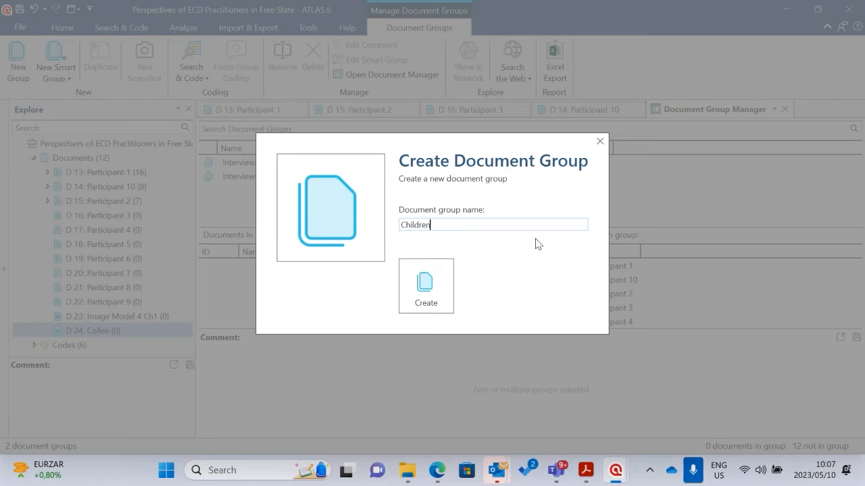
text('s drawings)
click(426, 303)
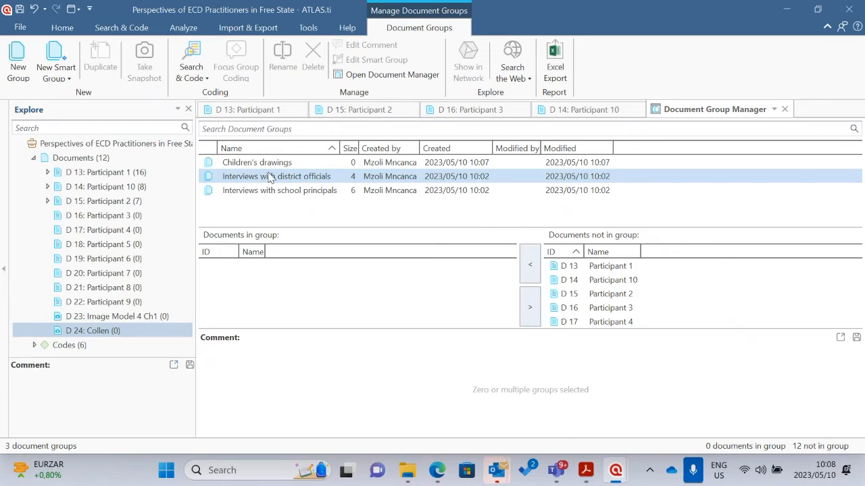
Add the two image documents, D 23 and D 24, to the Children's drawings group
click(274, 164)
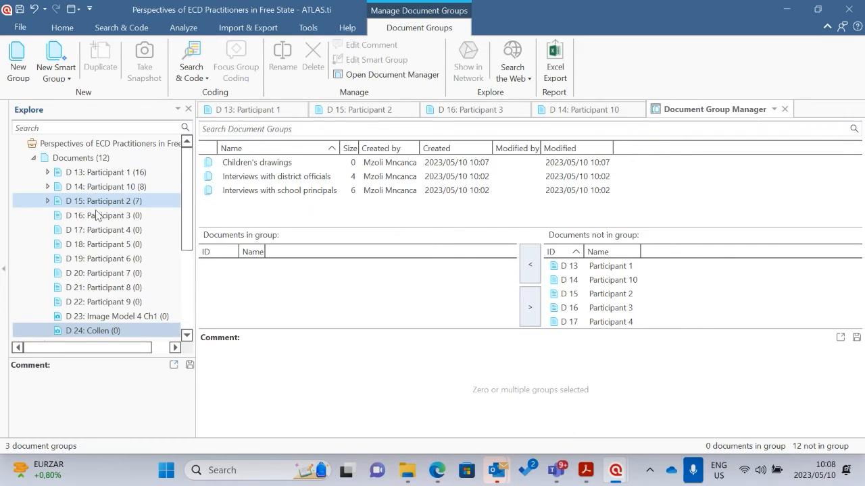
scroll(122, 215, down, 2)
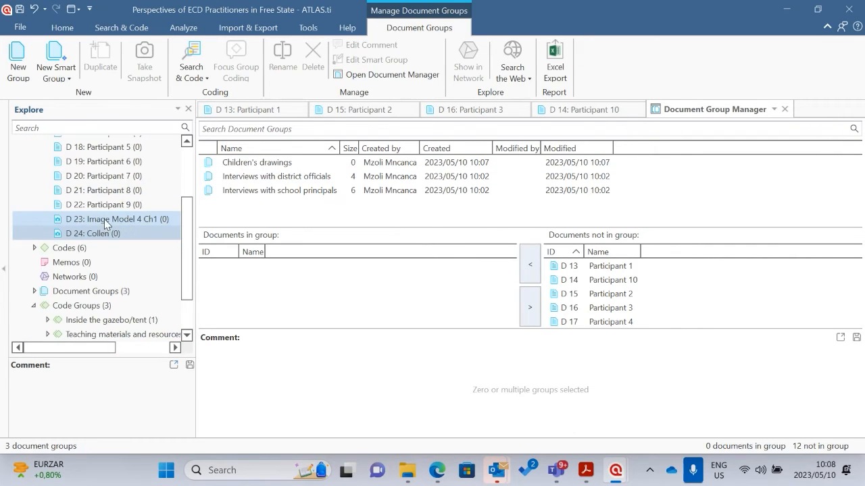
click(101, 219)
ctrl+click(104, 233)
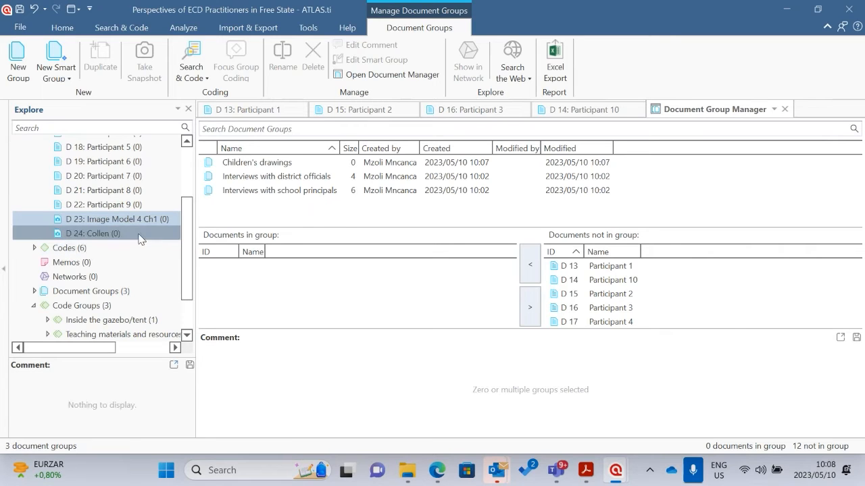
drag(104, 228, 260, 161)
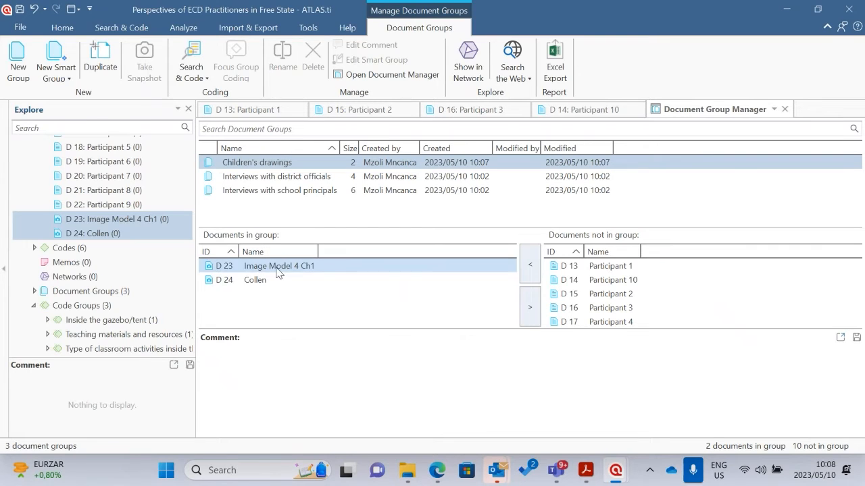
Review which documents belong to the district officials, school principals and Children's drawings groups, and close the Document Group Manager
click(265, 176)
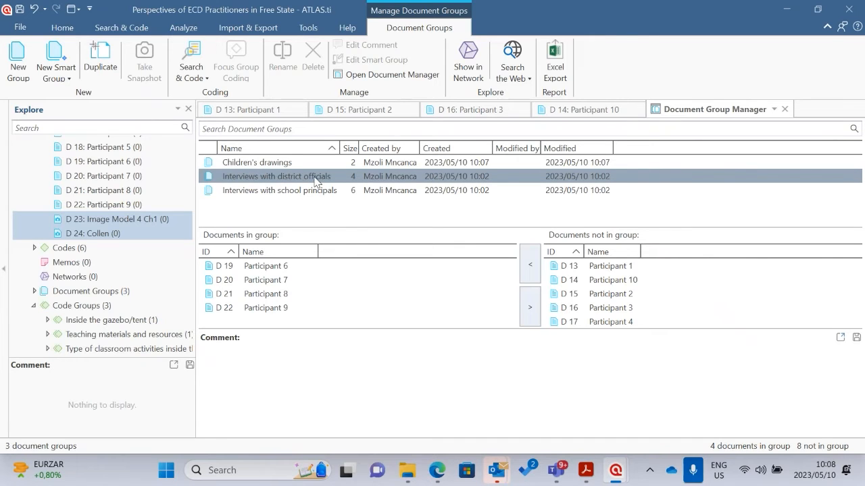
click(277, 192)
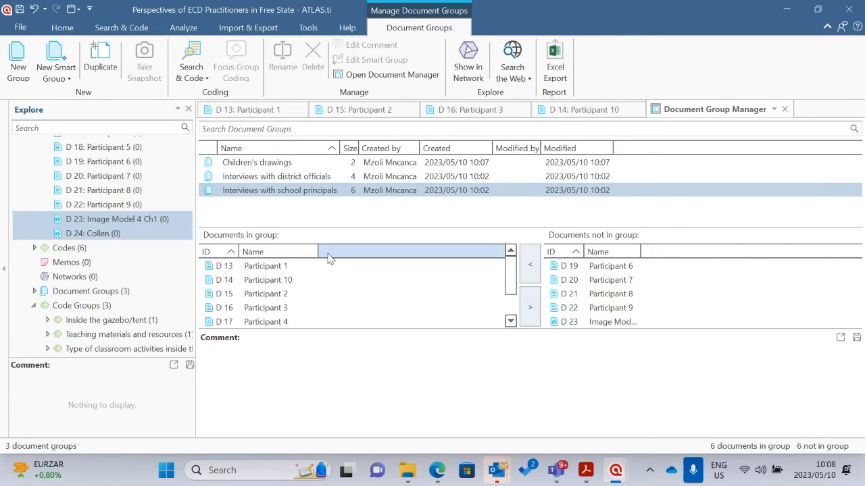
click(271, 166)
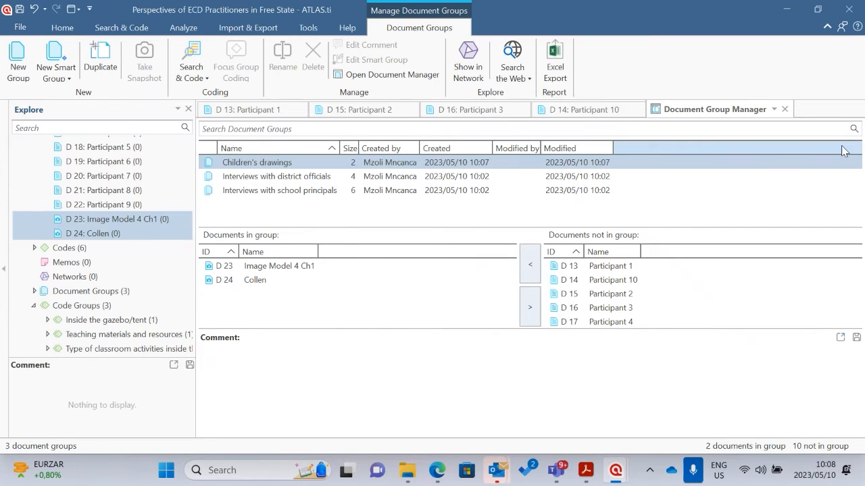
click(785, 110)
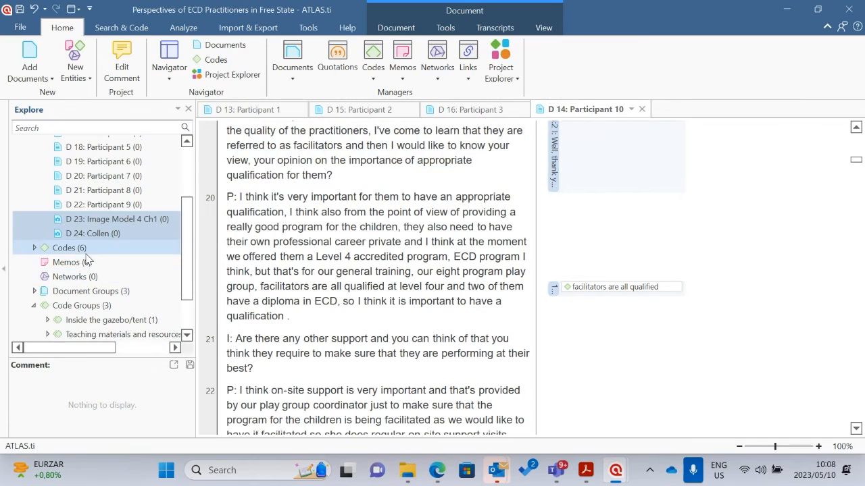
Collapse the Code Groups branch, expand Document Groups in the project tree and select the Children's drawings group
scroll(77, 255, down, 2)
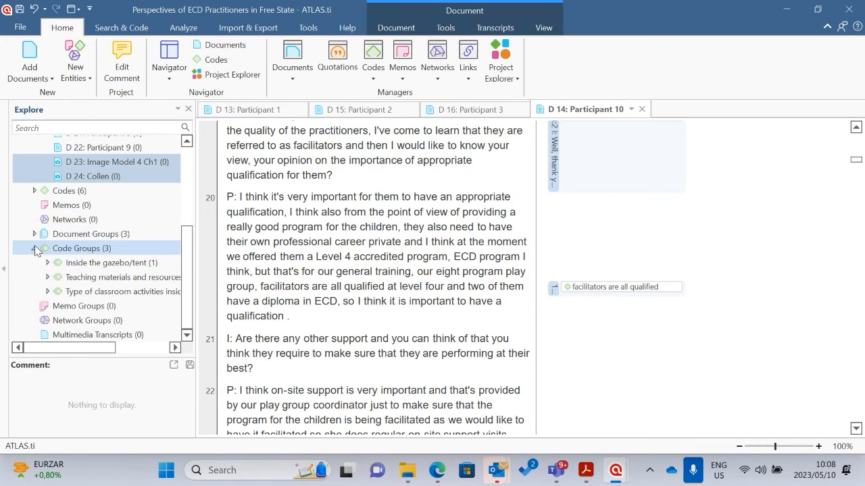
click(34, 249)
click(35, 234)
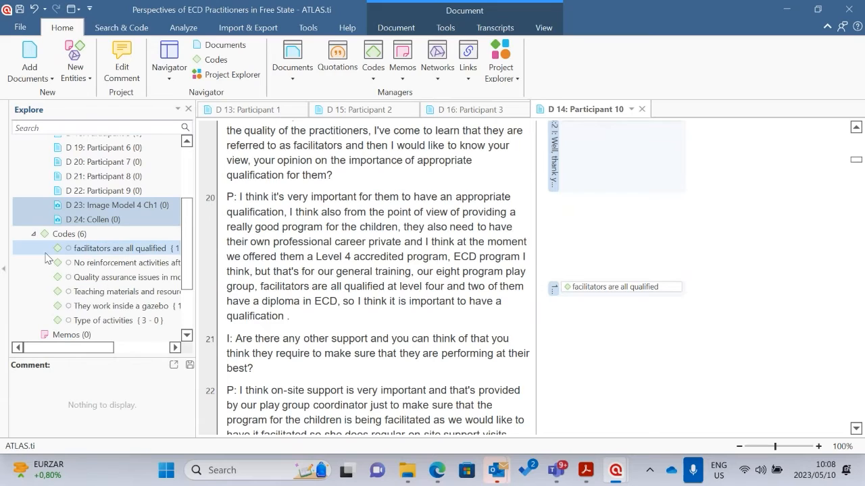
click(34, 234)
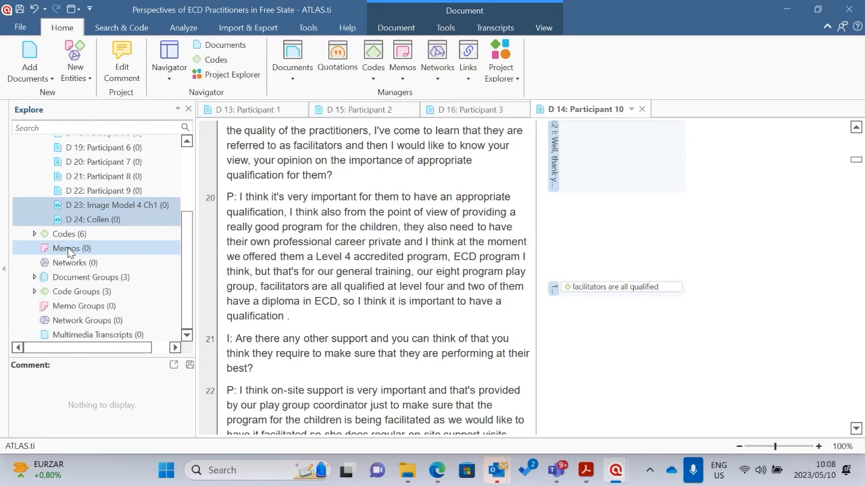
click(35, 278)
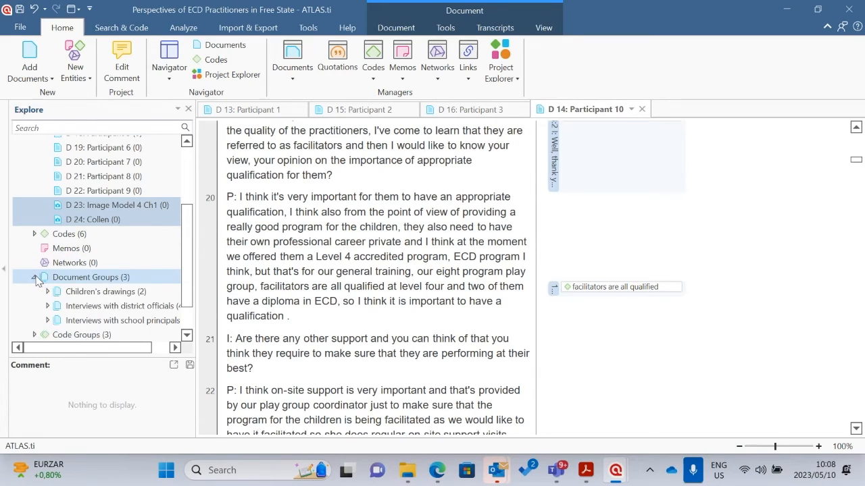
click(86, 293)
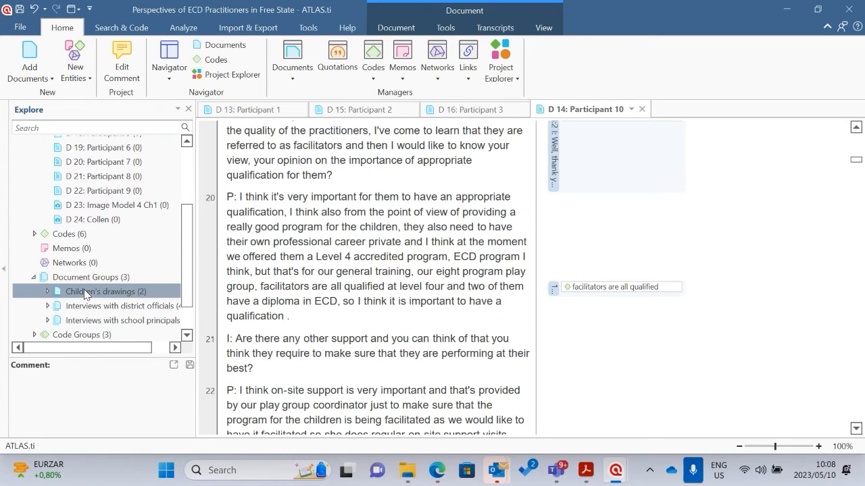
Expand the Children's drawings group, open image document D 23 and try out an area selection on the mother figure
click(47, 291)
scroll(109, 304, down, 2)
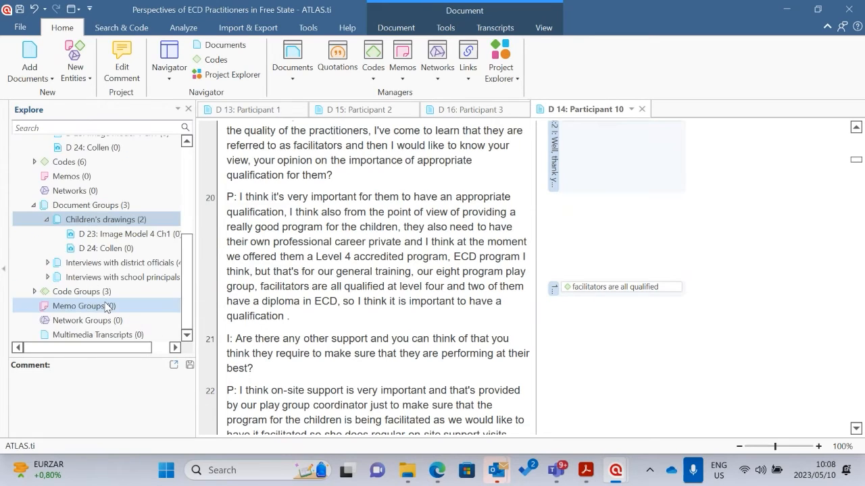
double_click(115, 234)
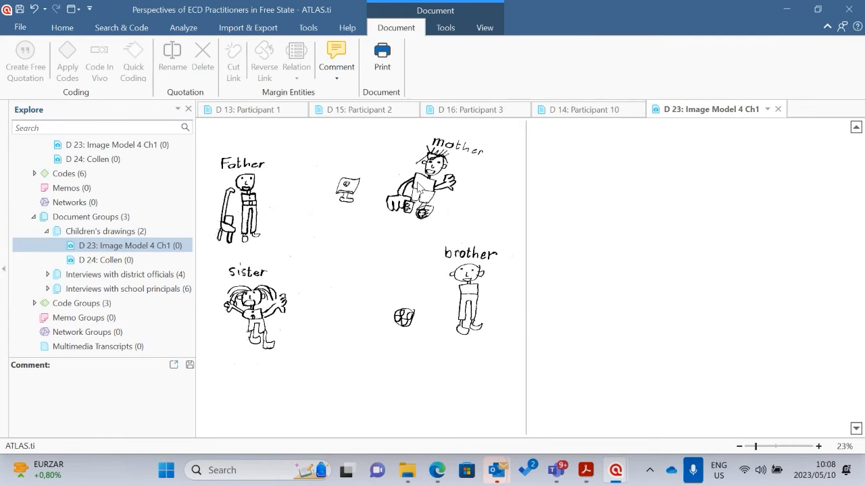
drag(421, 157, 434, 196)
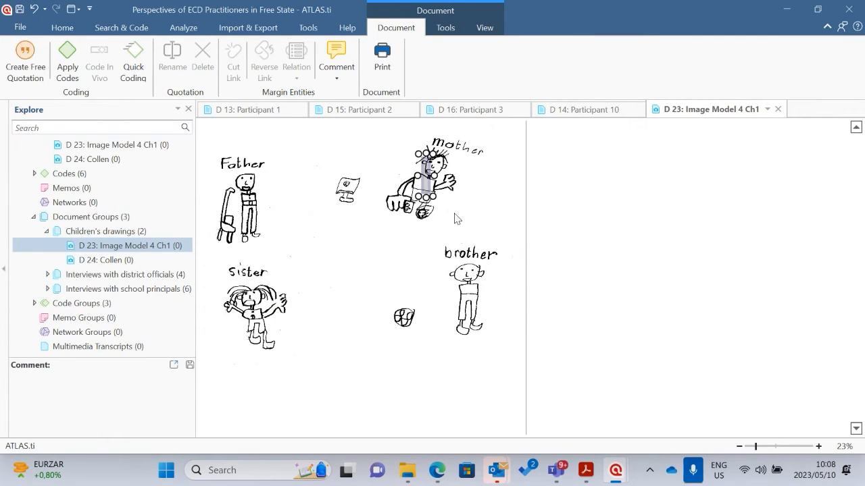
click(657, 205)
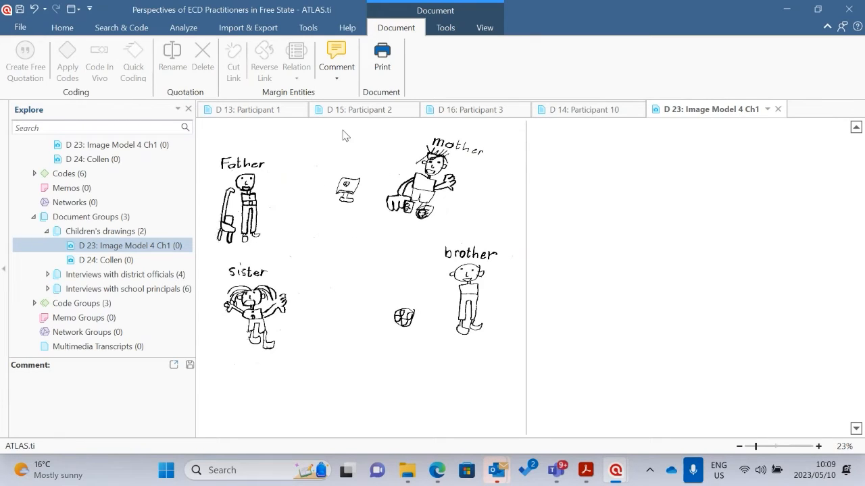
Select the whole family drawing in D 23 and apply a new code named "This is a nuclear family"
drag(204, 136, 502, 345)
right_click(405, 199)
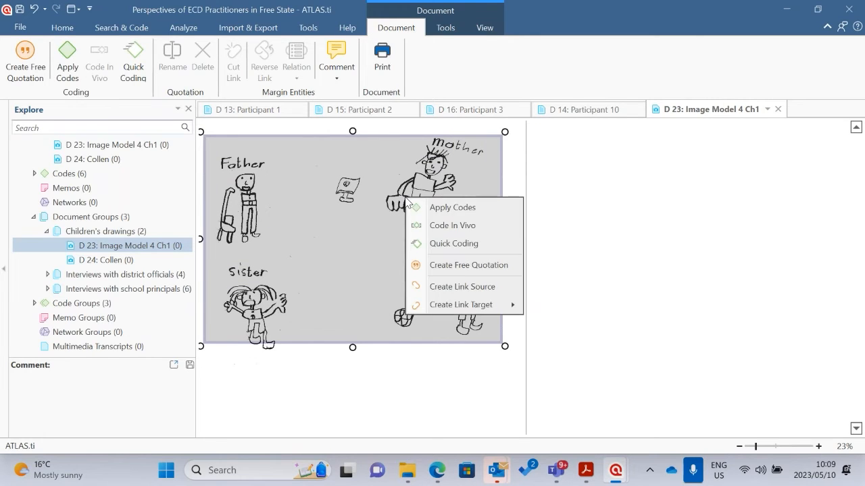
click(462, 209)
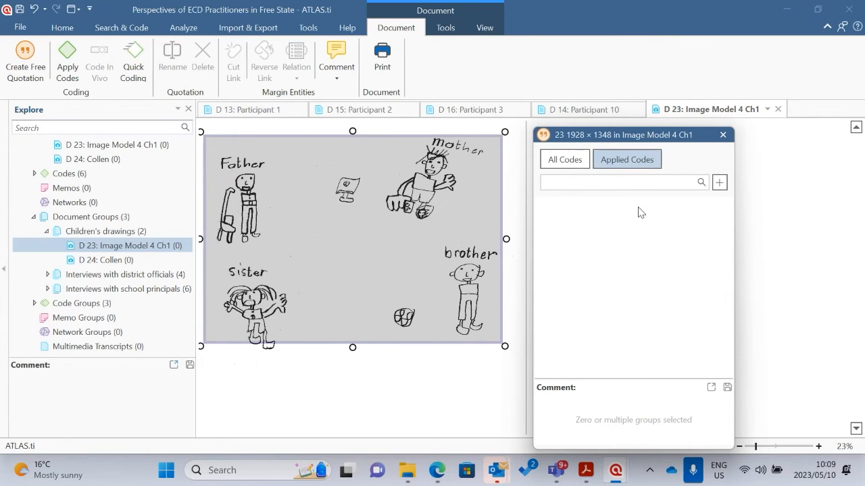
text(This us)
text(a nuclear family)
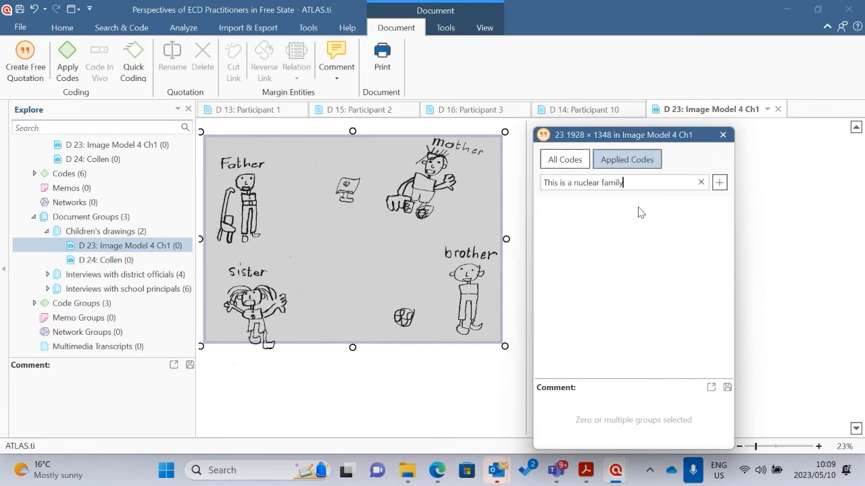
key(Return)
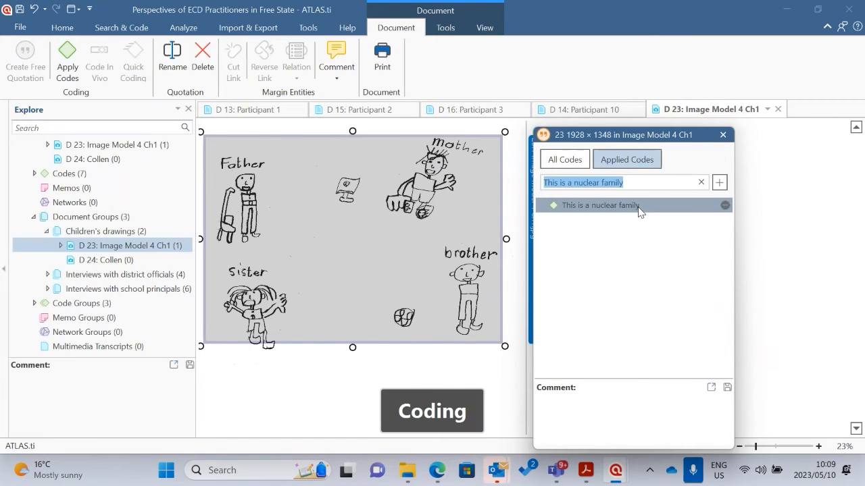
click(822, 313)
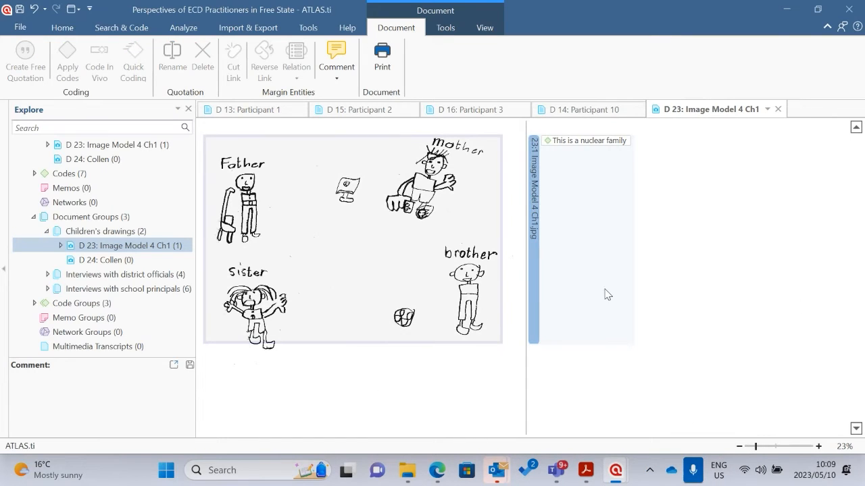
Select only the screen drawn between the father and mother and apply a new code named "They have electricity"
click(345, 180)
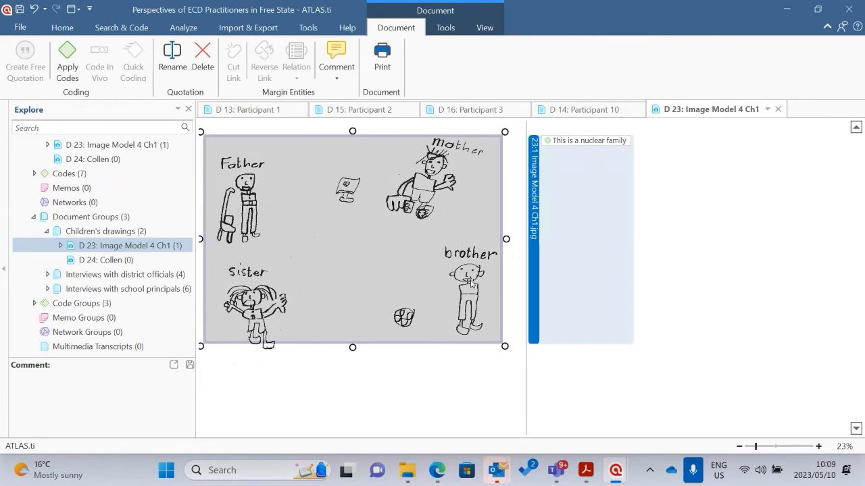
click(517, 264)
drag(336, 173, 366, 205)
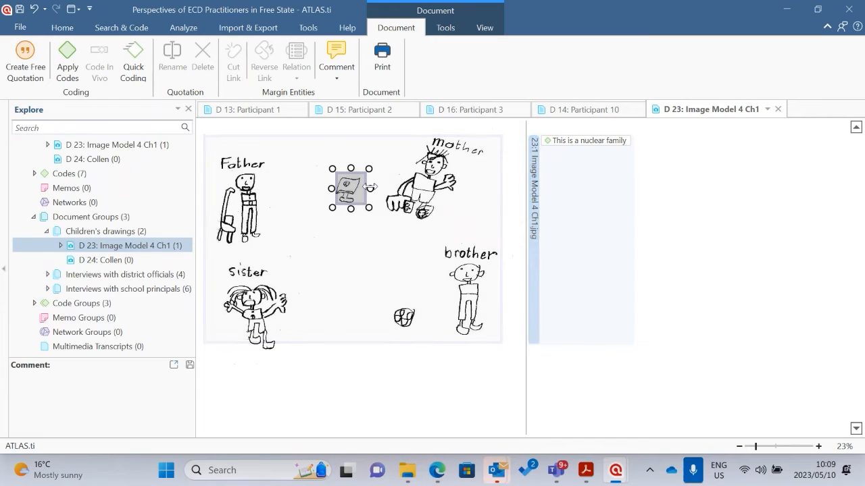
right_click(349, 183)
click(397, 194)
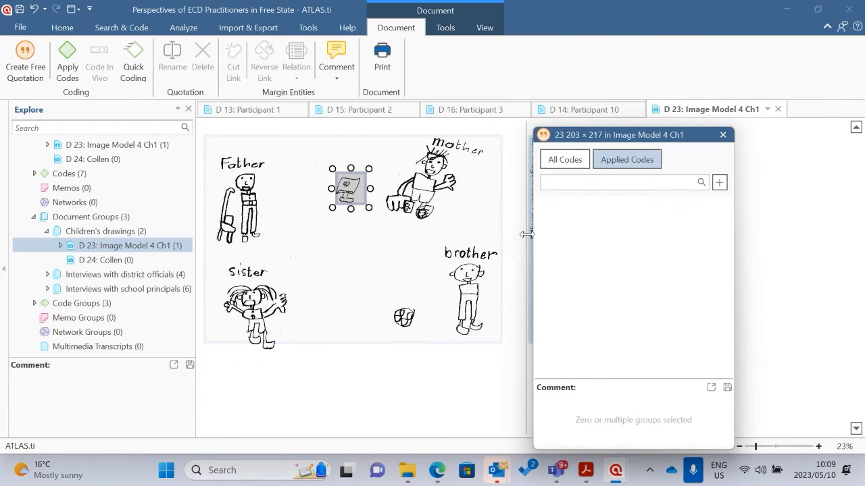
text(They have electricity)
click(672, 190)
key(Return)
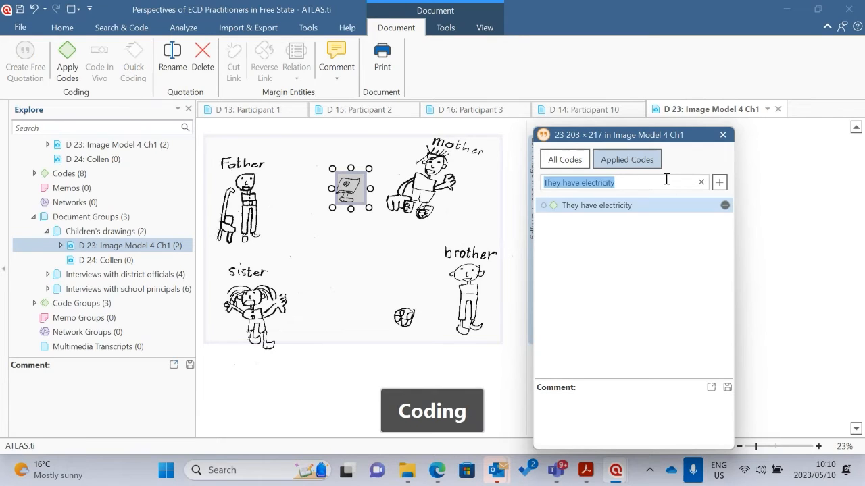
click(781, 220)
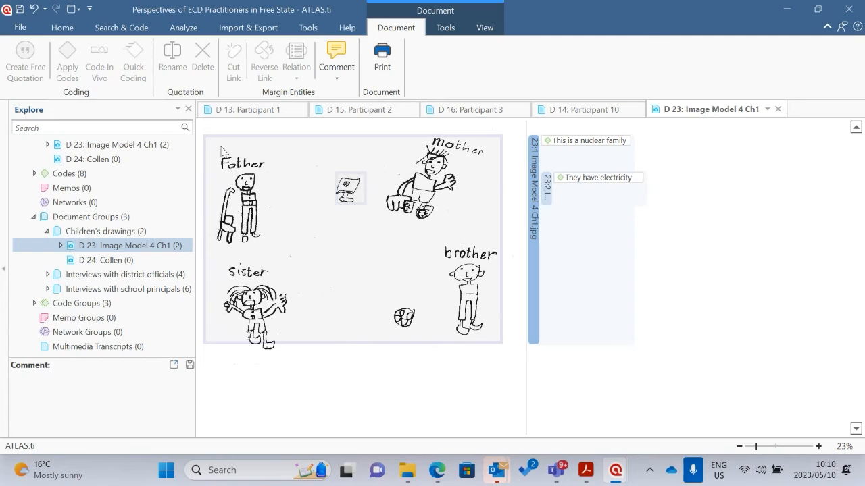
Save the comment "This is a very small family compared to the rest of the families in the study." on the nuclear family code
right_click(580, 145)
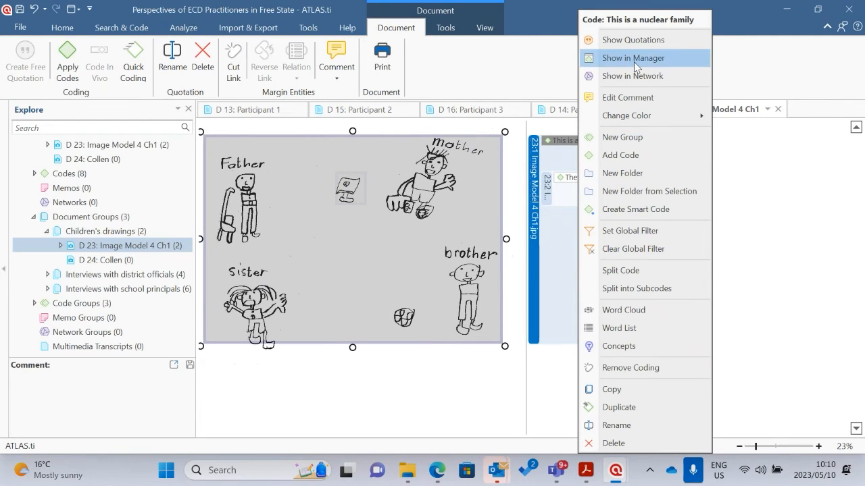
click(633, 100)
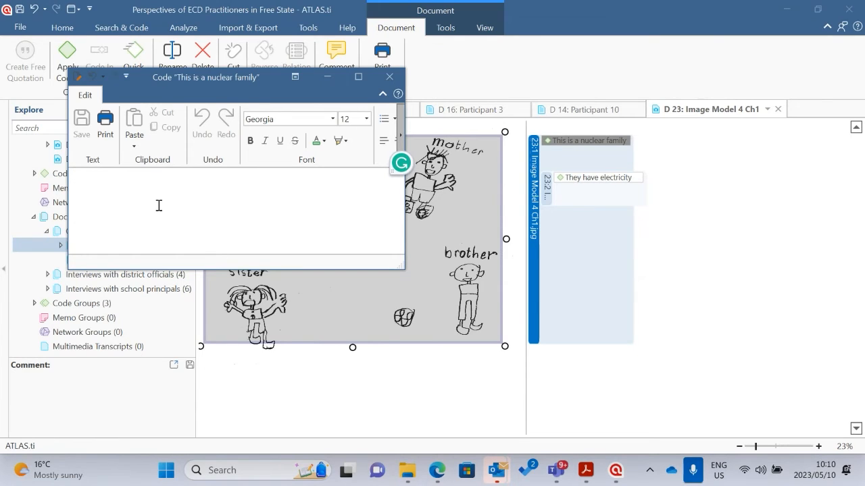
text(This)
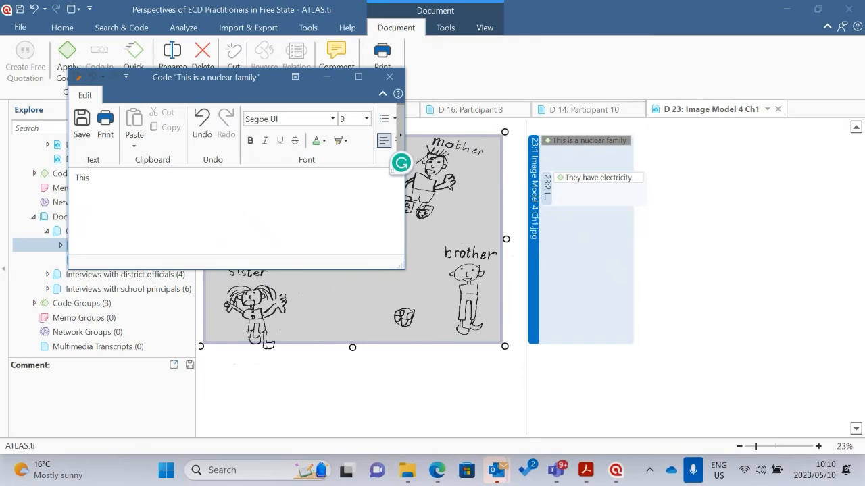
text( is a very small family comp)
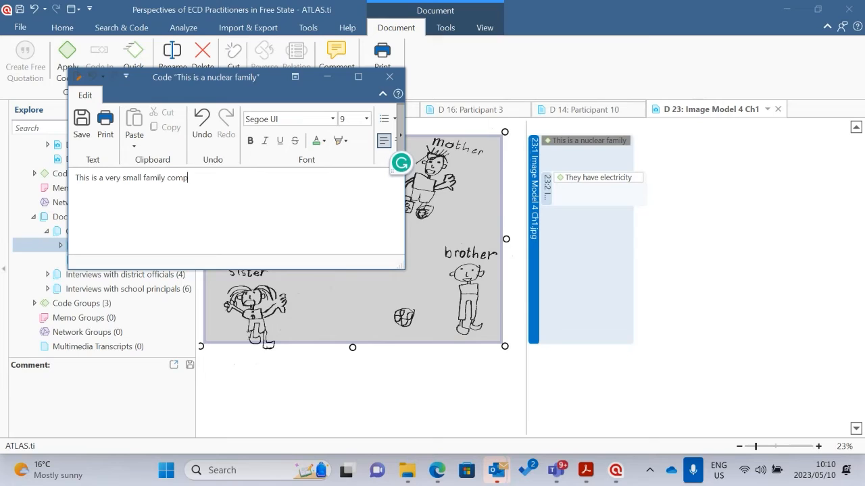
text(ared to the rest of the families )
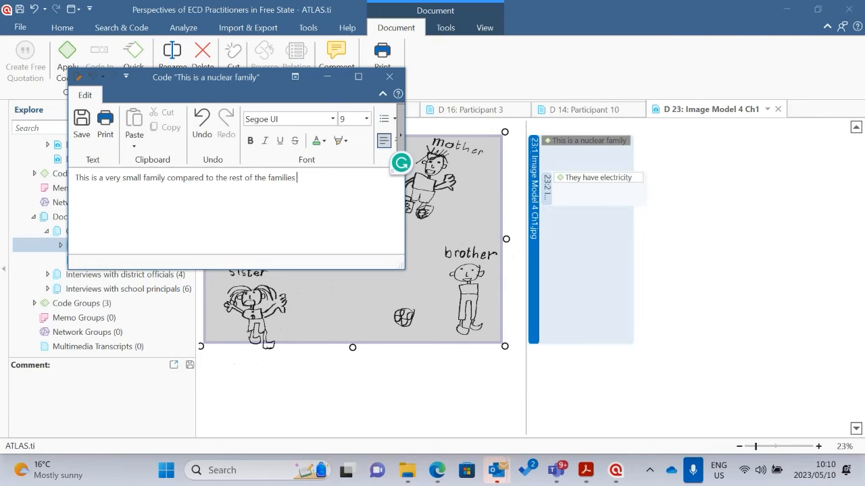
text(in t)
text(stydu)
key(BackSpace)
key(BackSpace)
text(udy.)
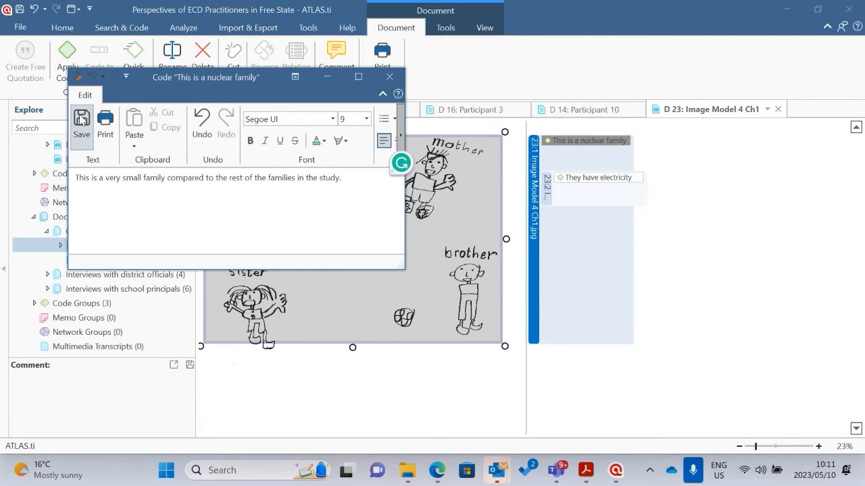
click(82, 120)
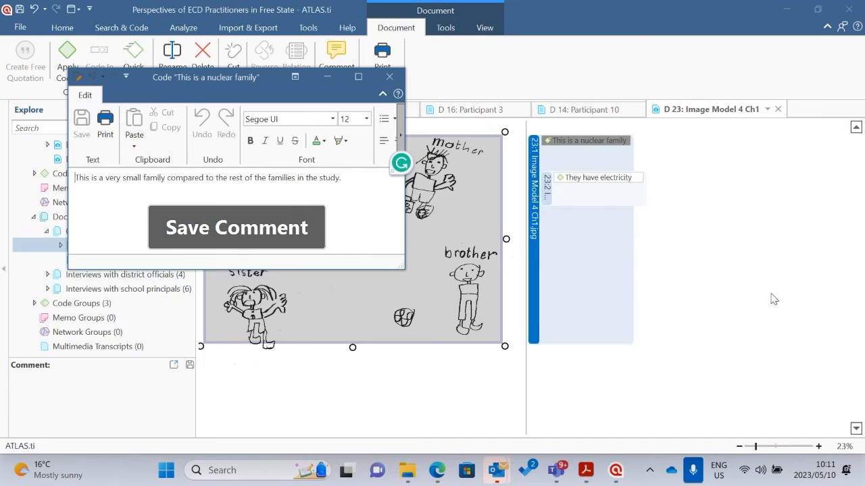
click(712, 276)
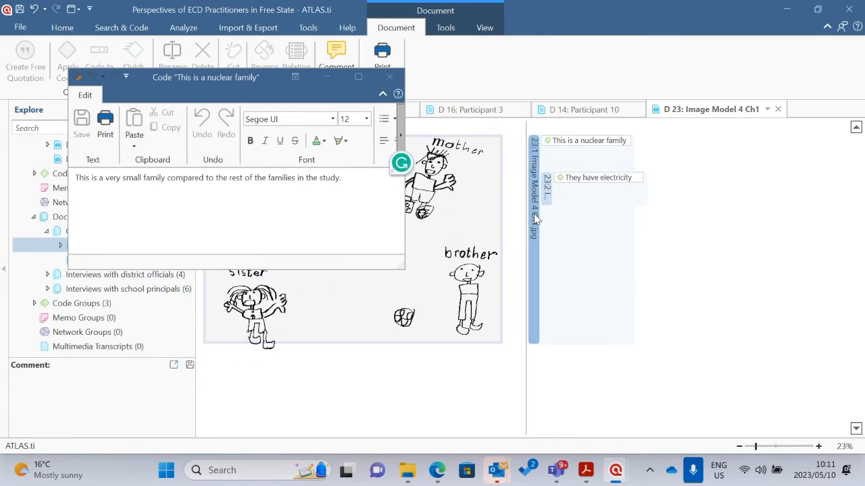
click(389, 77)
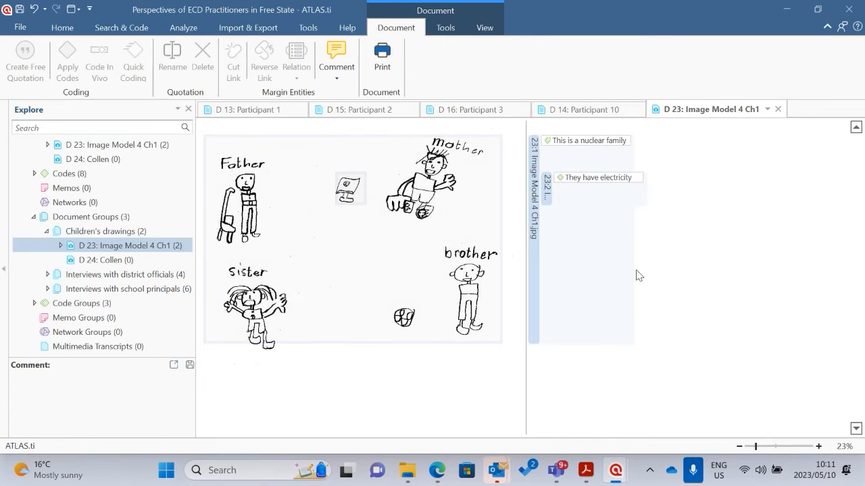
Review the comment stored on the "This is a nuclear family" code from the margin, and close the comment window
click(577, 143)
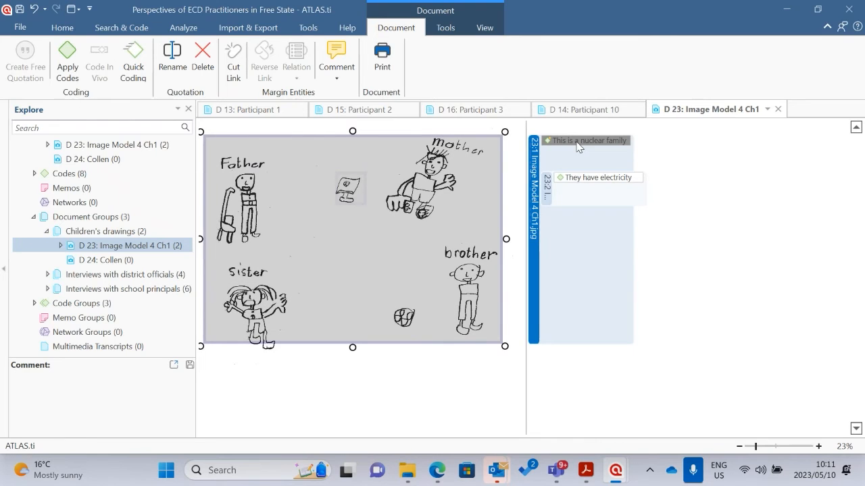
double_click(578, 143)
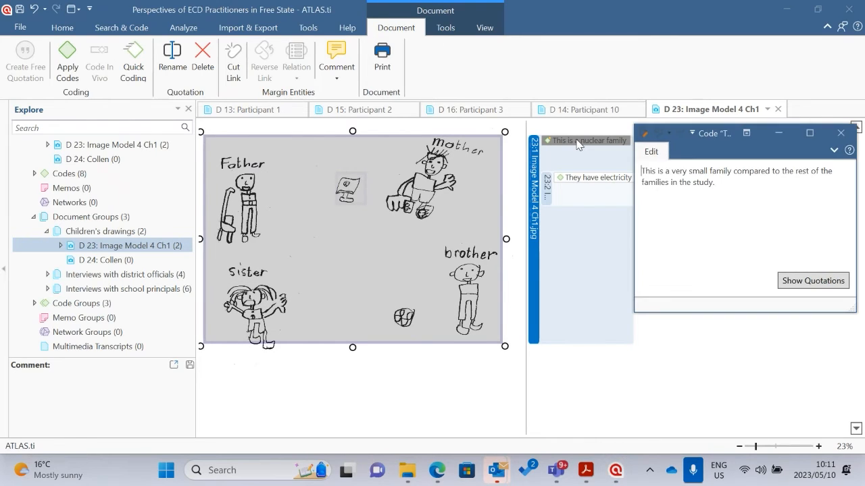
click(841, 132)
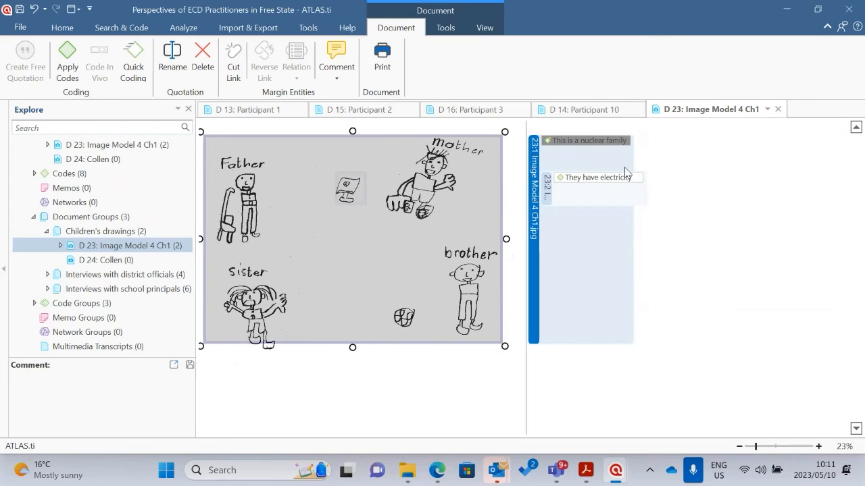
double_click(590, 141)
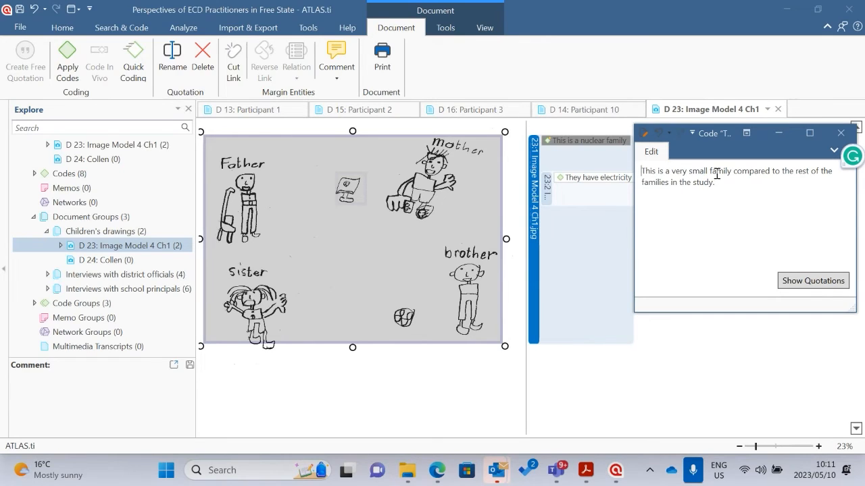
click(597, 271)
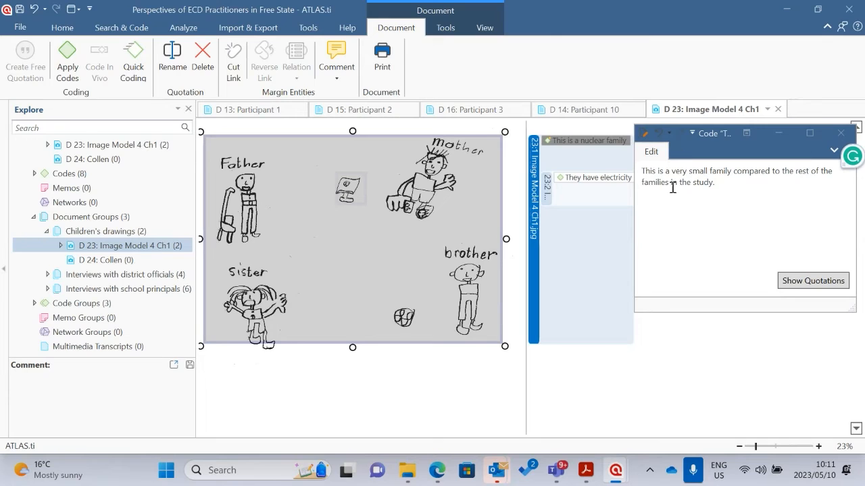
click(842, 136)
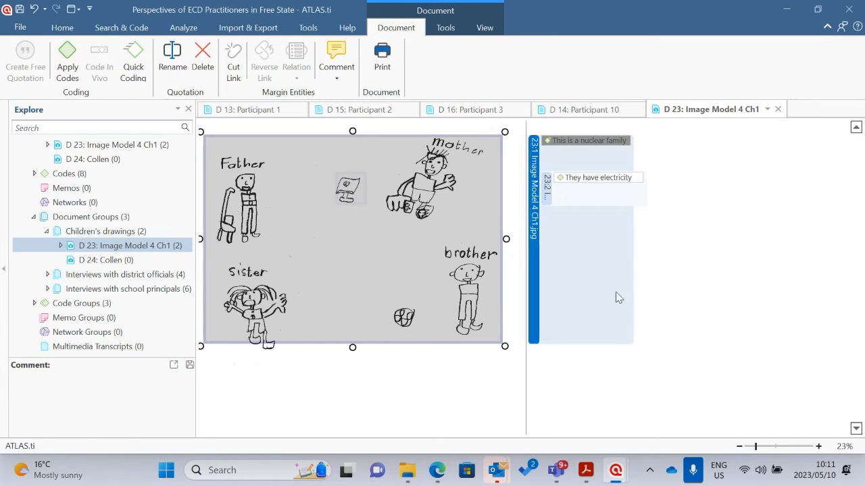
click(660, 282)
click(497, 283)
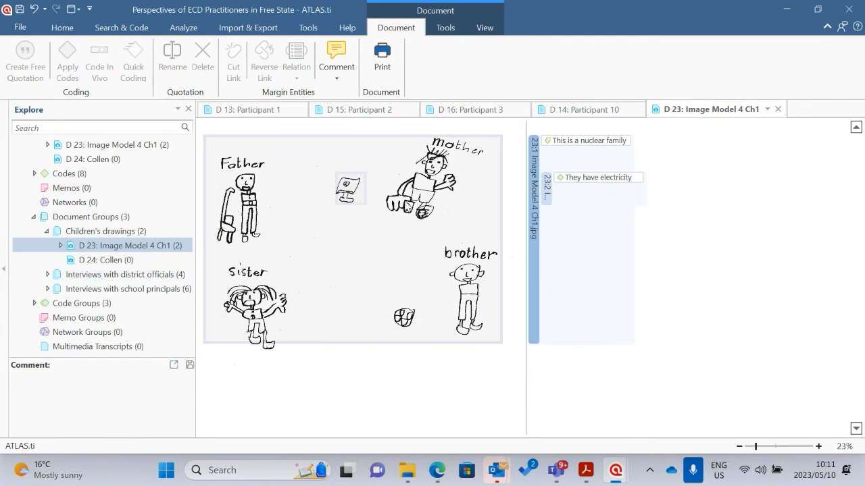
Open image document D 24 and code a thin blank strip beside the mother figure as "This is a single-mother headed family"
double_click(125, 259)
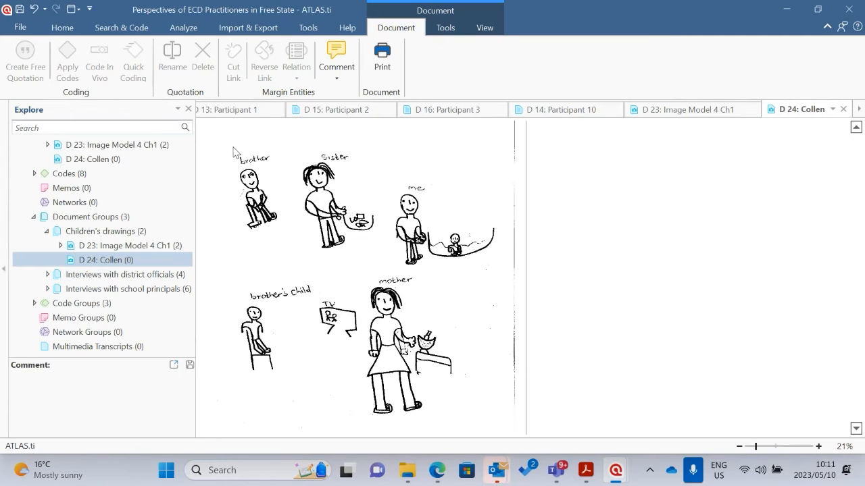
drag(461, 276, 498, 288)
right_click(493, 281)
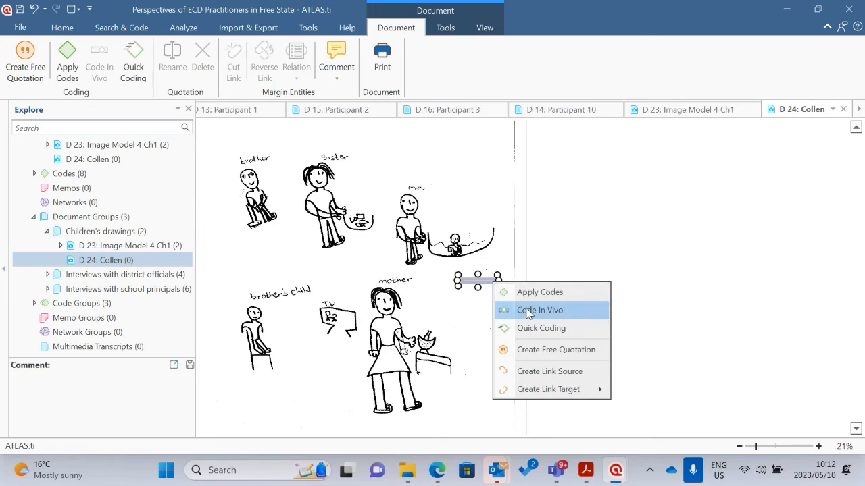
click(557, 292)
text(Th)
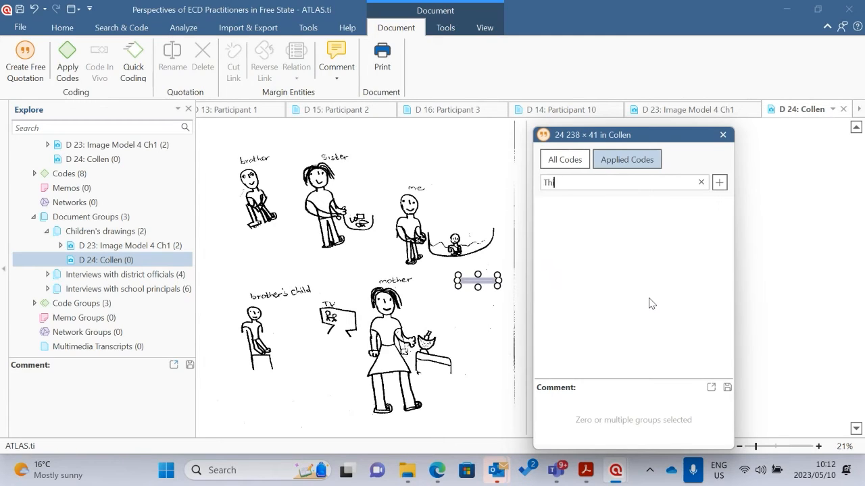
text(is is a single m)
key(BackSpace)
text(-mther)
key(BackSpace)
key(BackSpace)
key(BackSpace)
key(BackSpace)
text(other head)
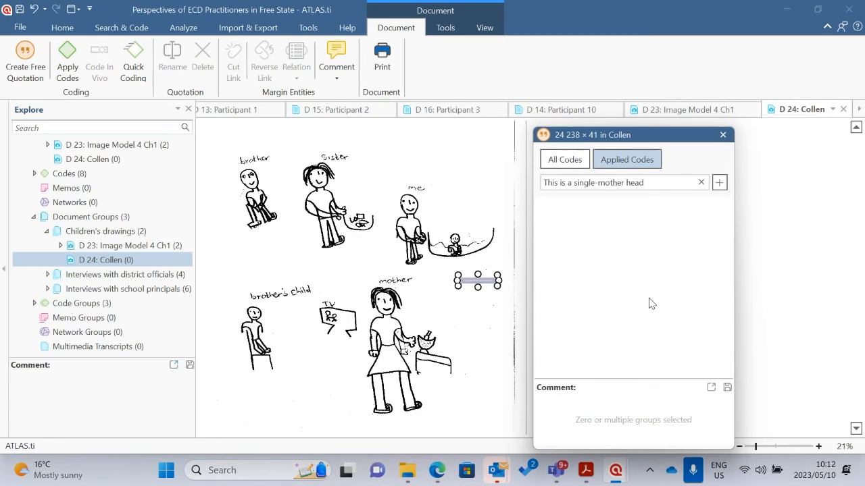
text(ed family)
key(Return)
click(796, 279)
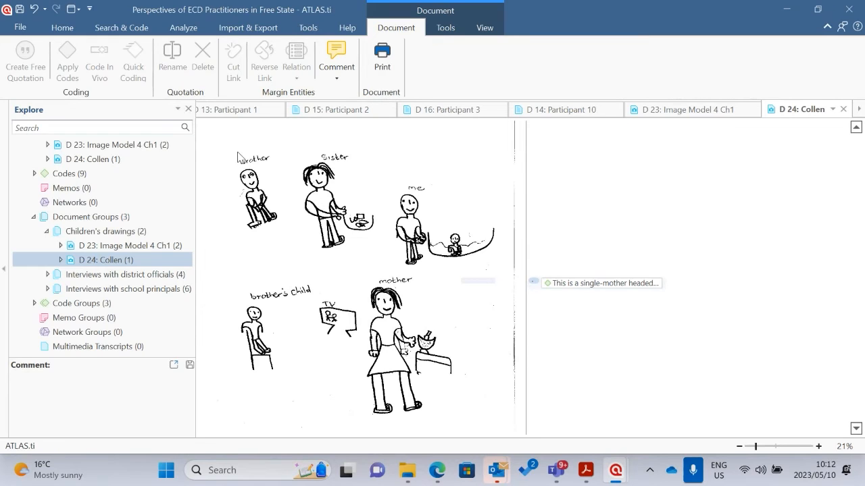
Select the area of the drawing spanning all the family figures and apply a new code named "Relatively big family"
mouse_move(237, 154)
mouse_down()
mouse_move(404, 220)
mouse_move(487, 386)
mouse_up()
right_click(434, 202)
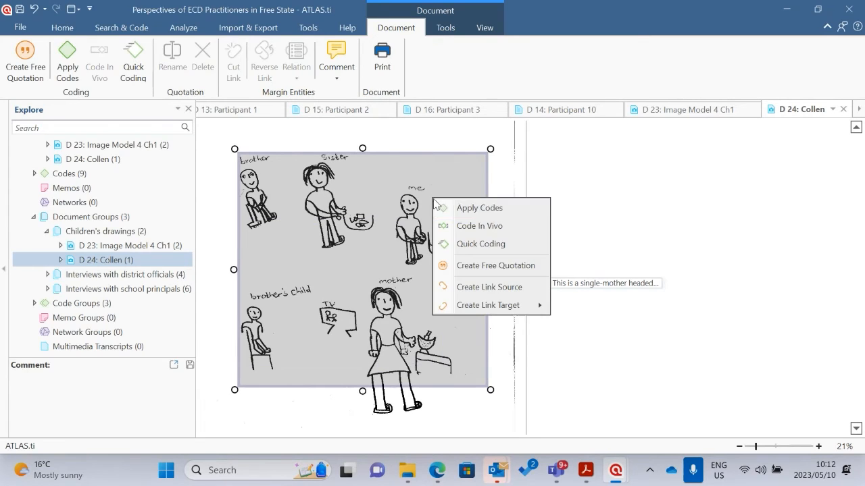
click(477, 209)
text(Re)
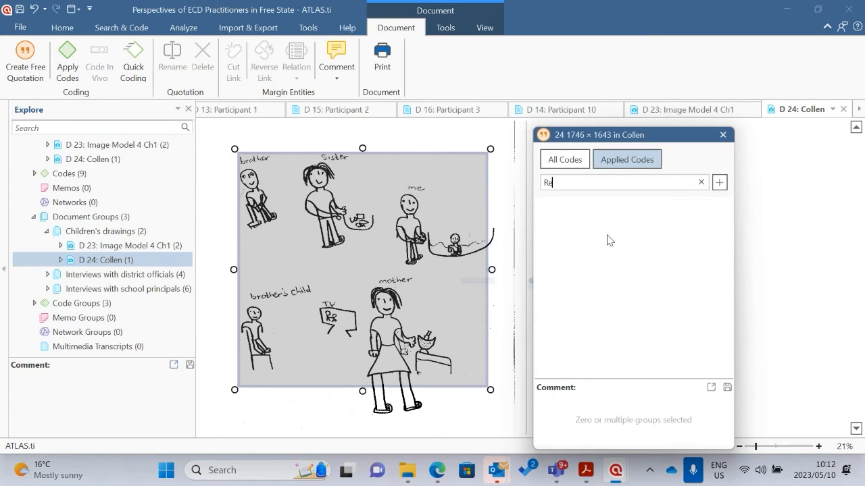
text(letively big family)
click(560, 183)
key(BackSpace)
text(a)
click(647, 185)
key(Return)
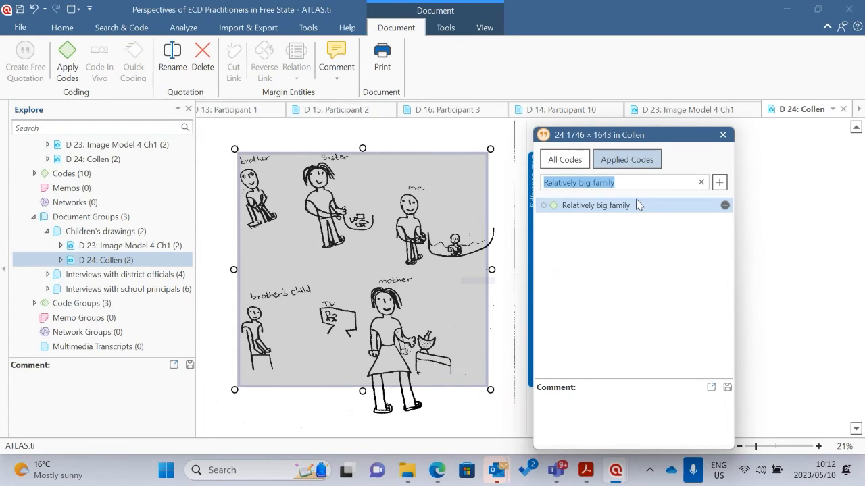
click(764, 221)
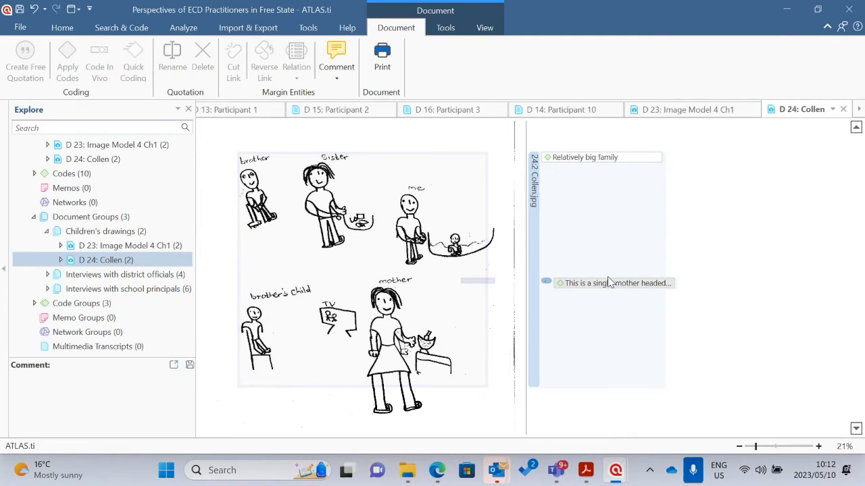
Save the comment "There could financial strain on the single mother who takes care of 5 children." on the "Relatively big family" code
right_click(592, 158)
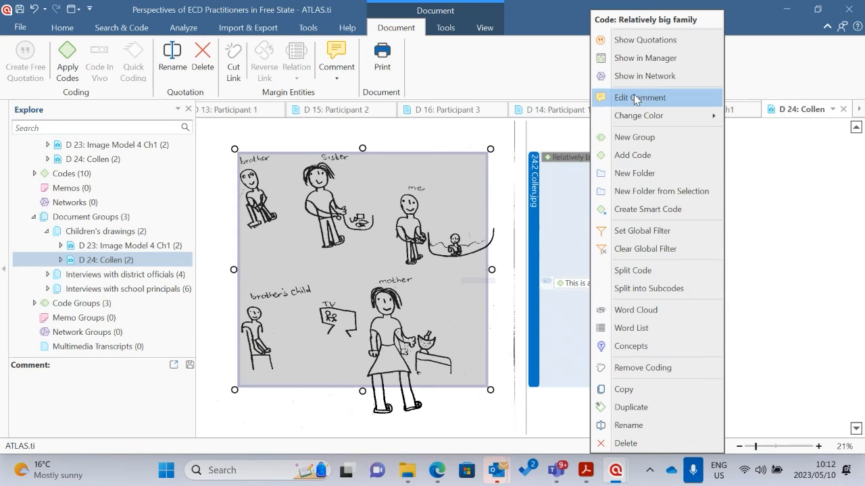
click(648, 98)
text(This)
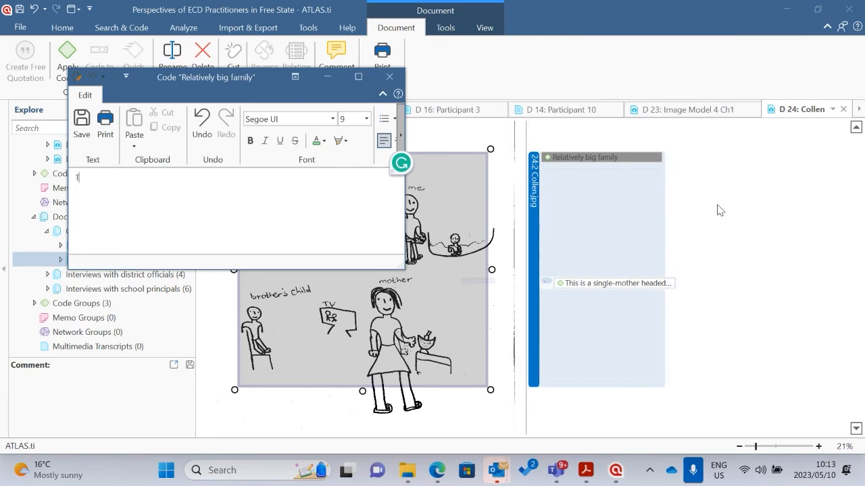
key(BackSpace)
key(BackSpace)
text(ert)
text( could financia)
text(l strain o)
text(n th)
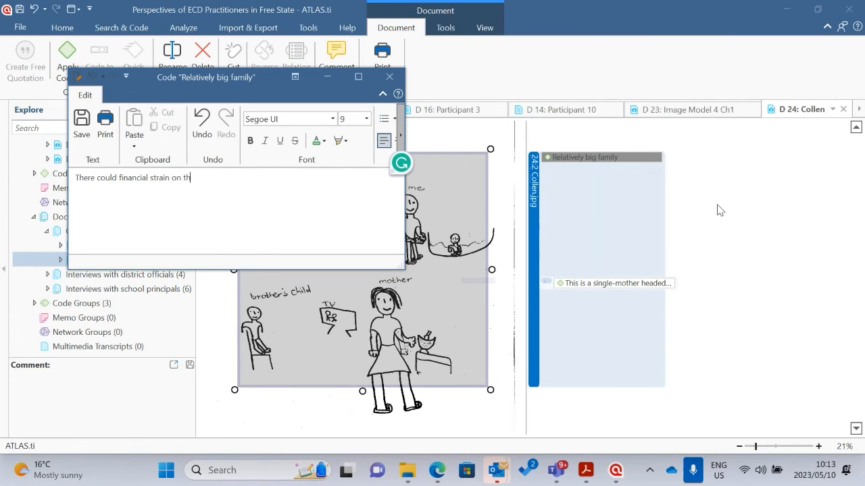
text(e single mother who takes)
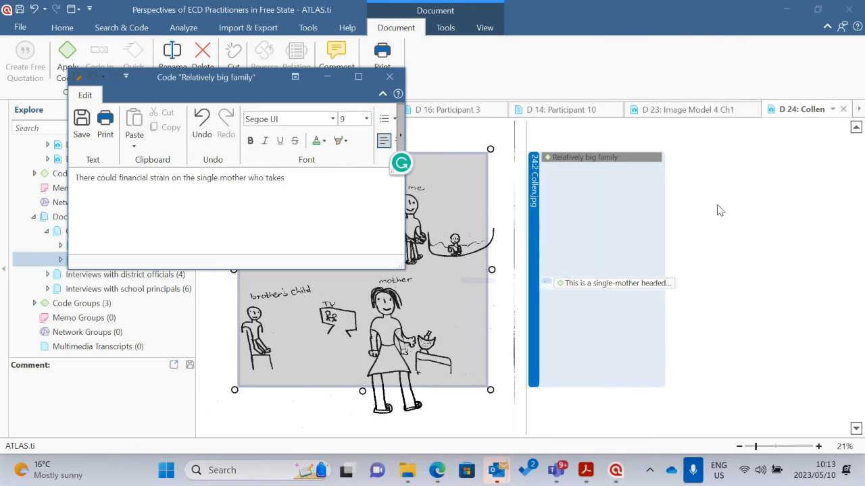
text( care of 5 children)
click(80, 123)
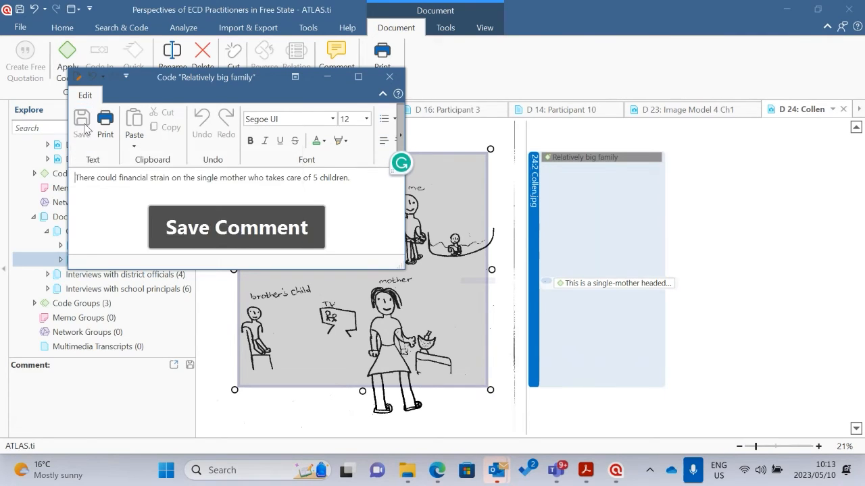
click(389, 76)
click(710, 230)
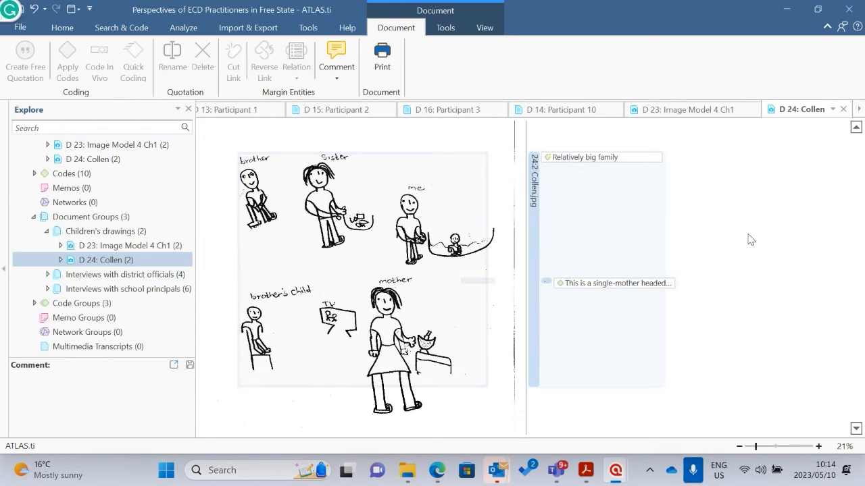
Add the PDF article 22026-approaches-to-analysis-of-qualitative-re... from the Atlas.ti research folder to the project documents
click(62, 27)
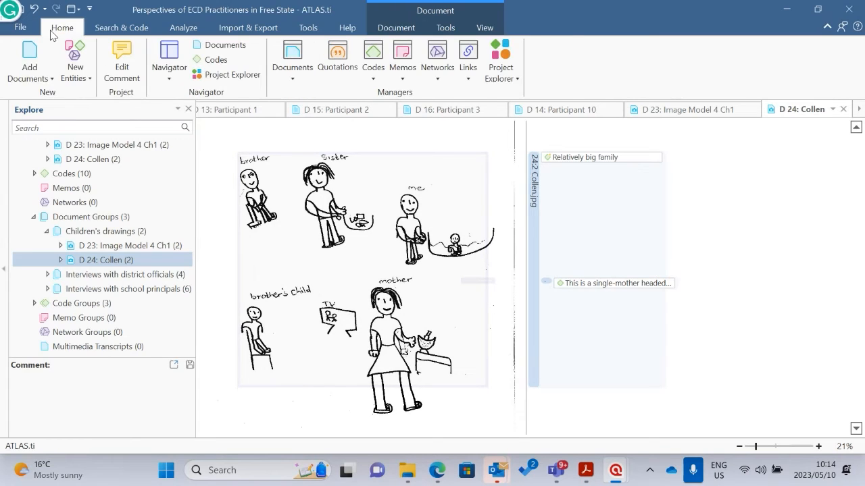
click(33, 79)
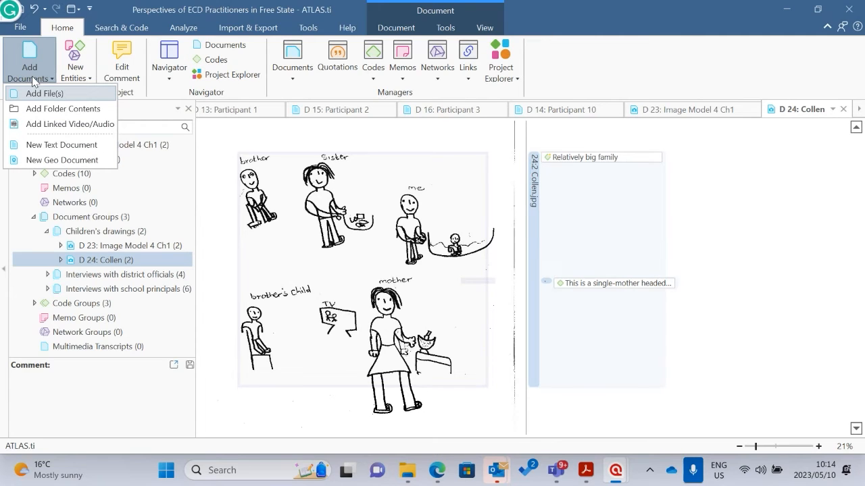
click(48, 94)
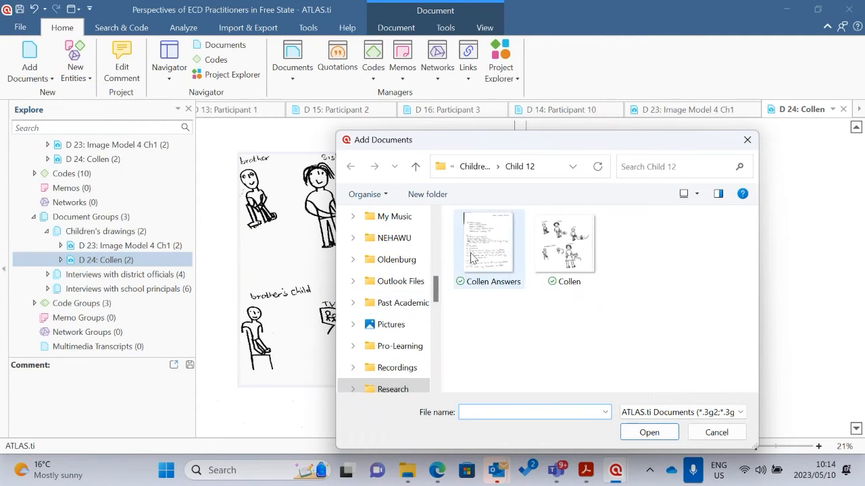
click(415, 166)
click(415, 167)
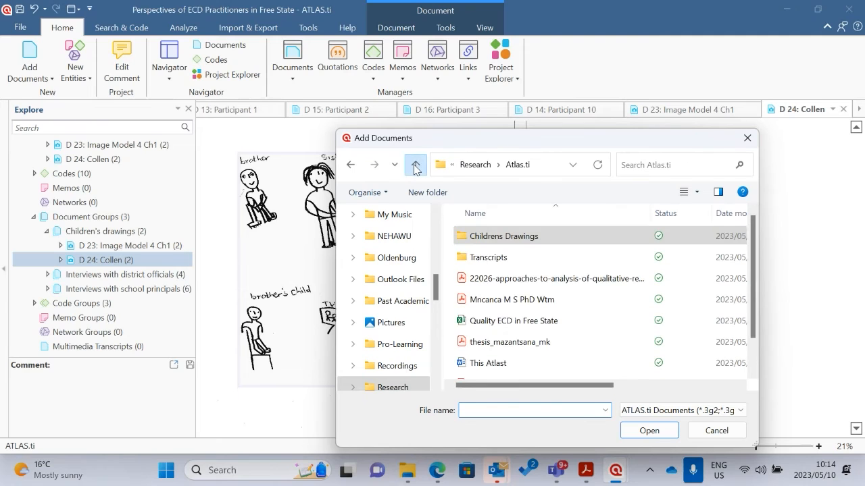
scroll(578, 351, down, 1)
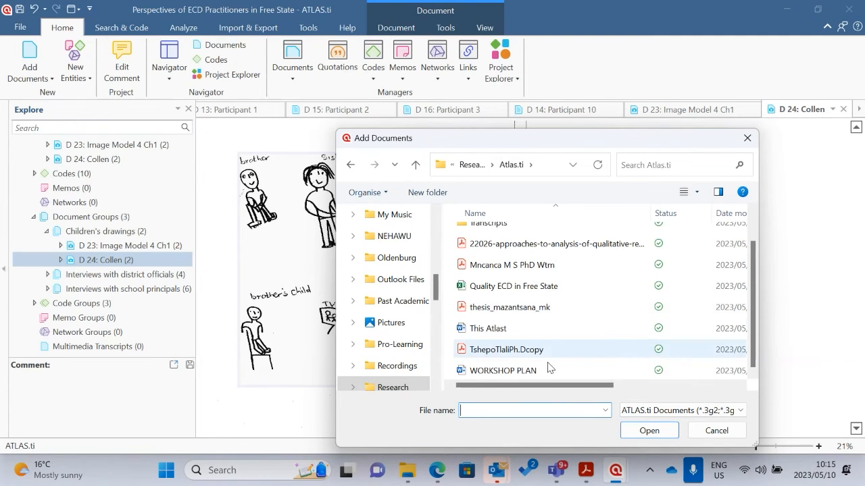
scroll(554, 343, up, 1)
click(581, 278)
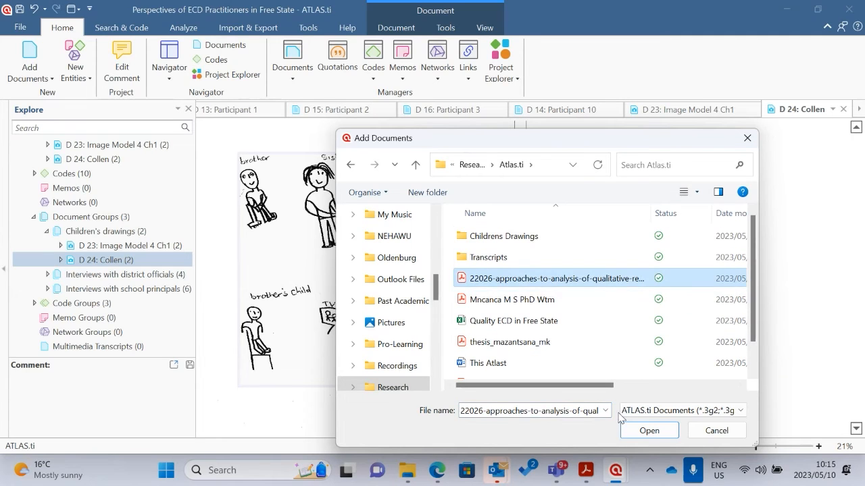
click(647, 430)
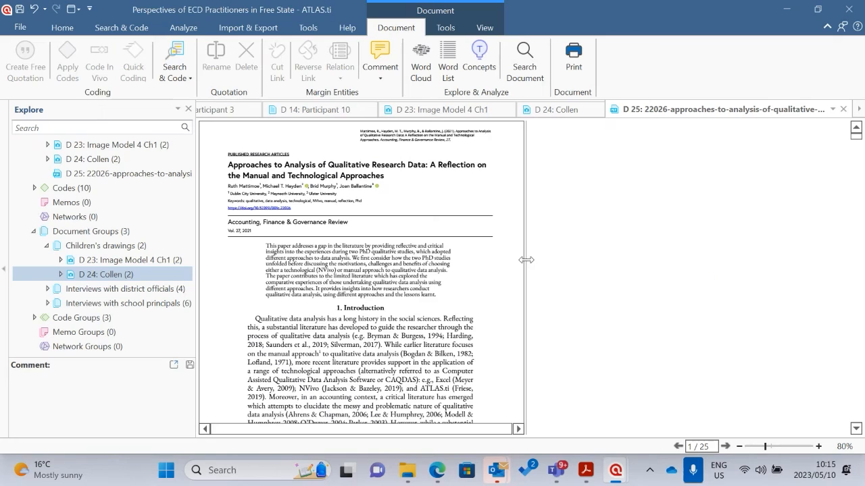
Highlight the opening sentences of the article's Introduction, view the window for applying codes, and close the article without coding it
scroll(608, 280, up, 5)
scroll(648, 289, down, 6)
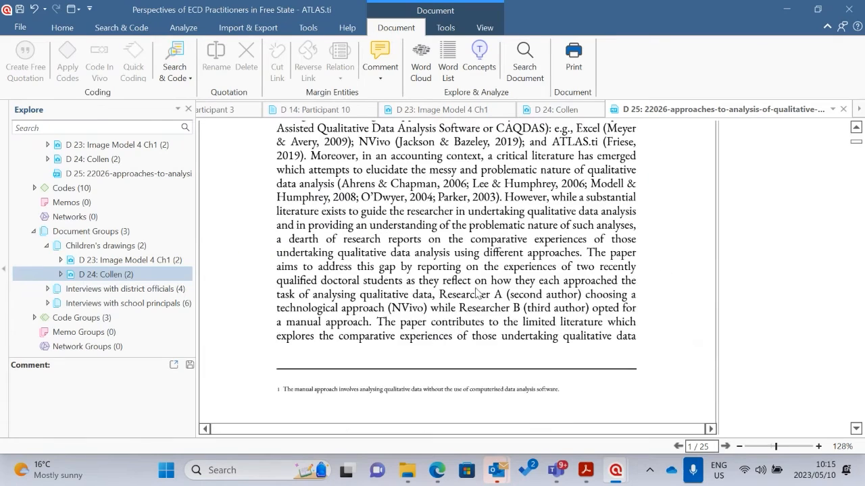
scroll(368, 226, up, 5)
scroll(408, 270, down, 2)
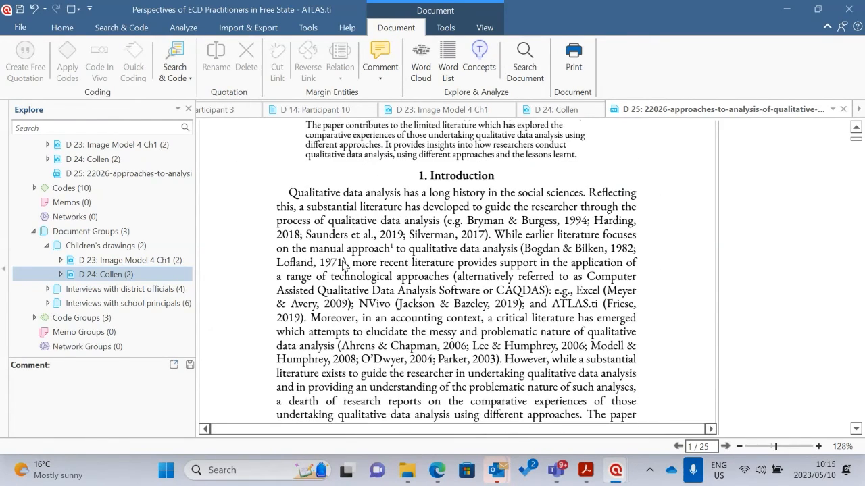
drag(289, 193, 392, 249)
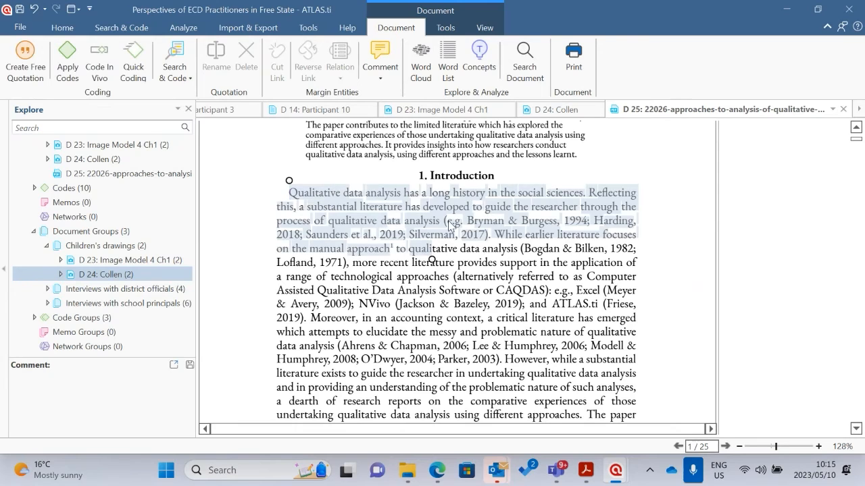
click(289, 193)
drag(289, 192, 378, 237)
click(66, 72)
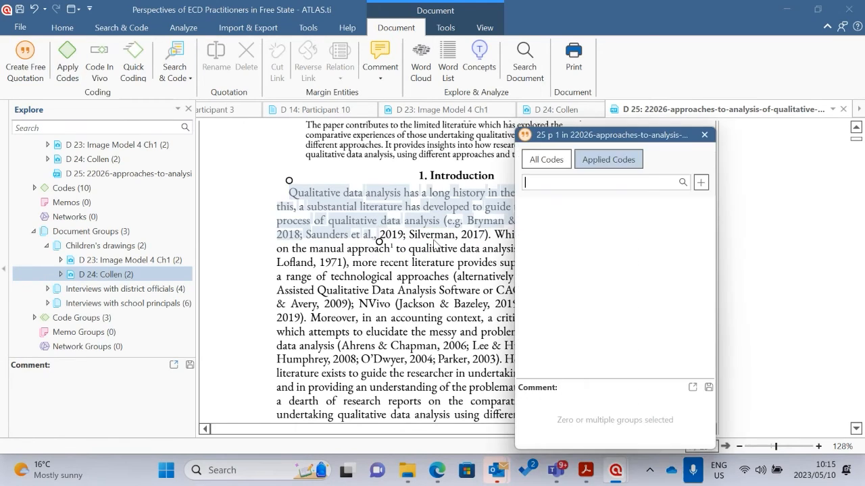
click(704, 135)
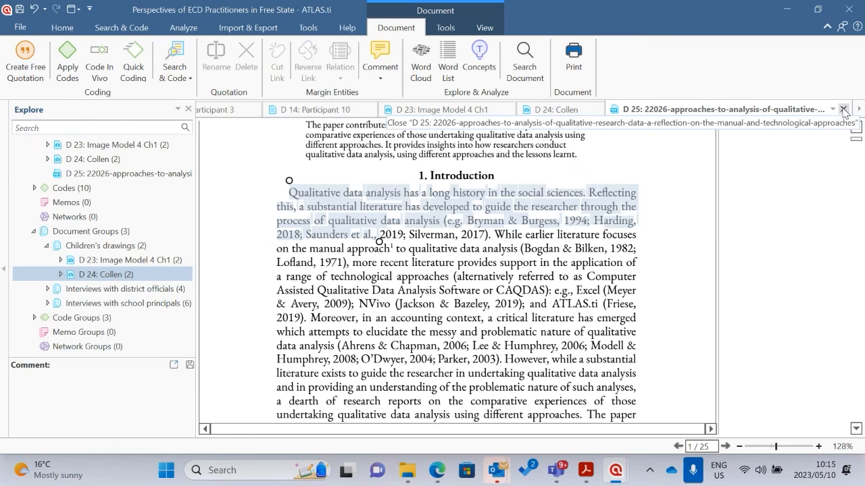
click(843, 109)
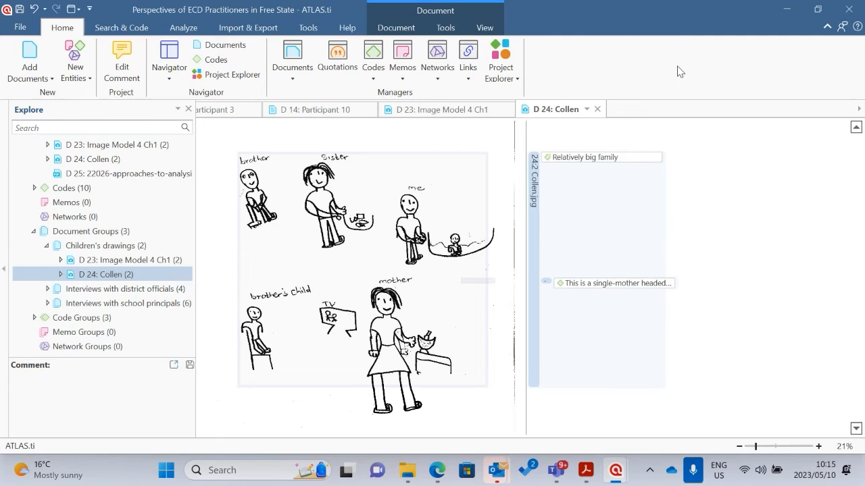
Try to export the project as an ATLAS.ti Project Bundle, cancel the export, and return to the project
click(21, 27)
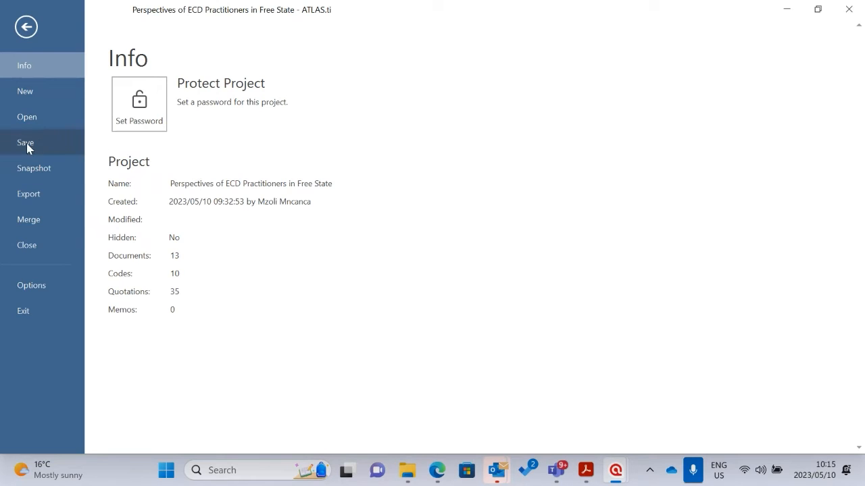
click(25, 27)
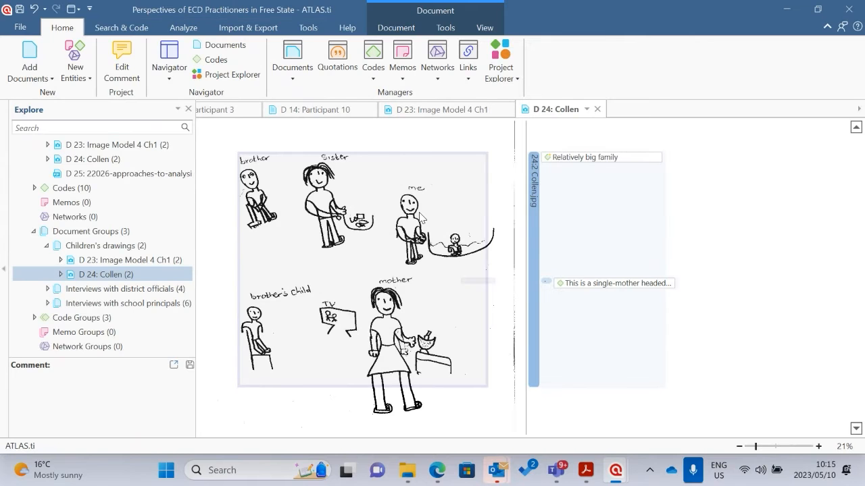
click(21, 29)
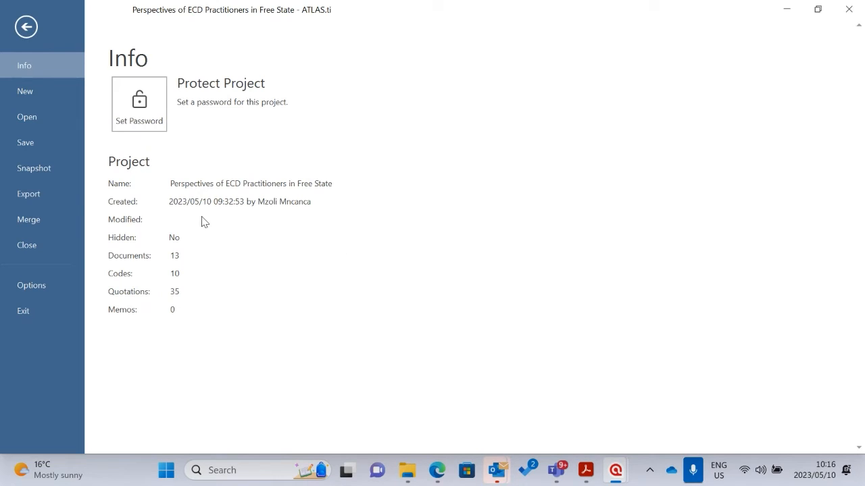
click(19, 194)
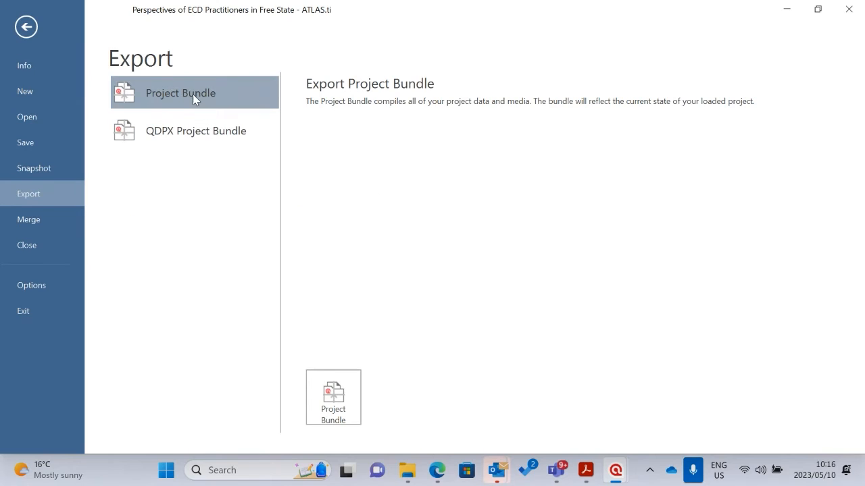
click(334, 399)
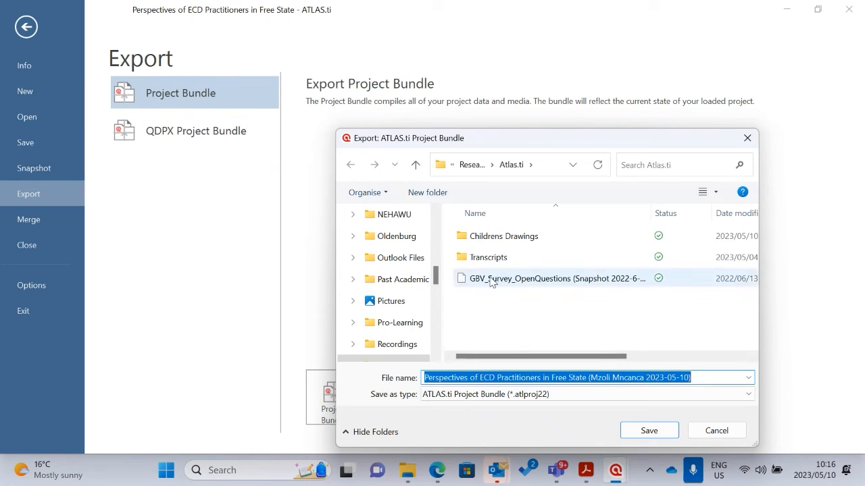
click(711, 432)
click(25, 29)
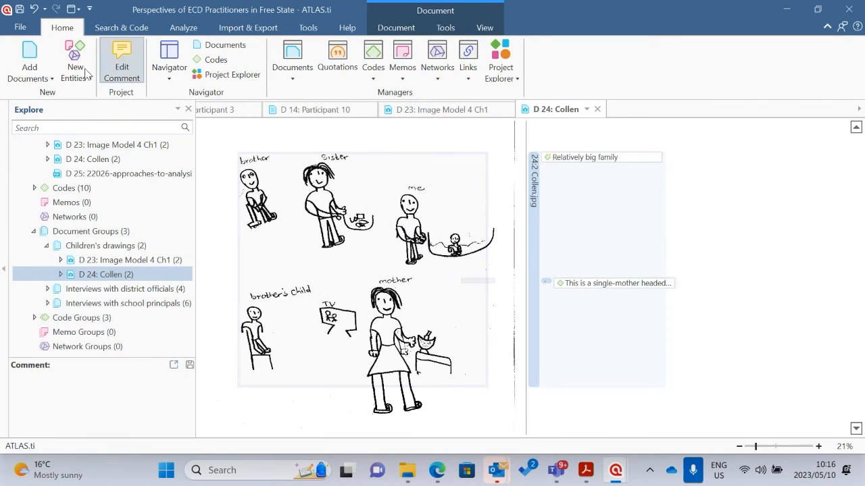
click(25, 29)
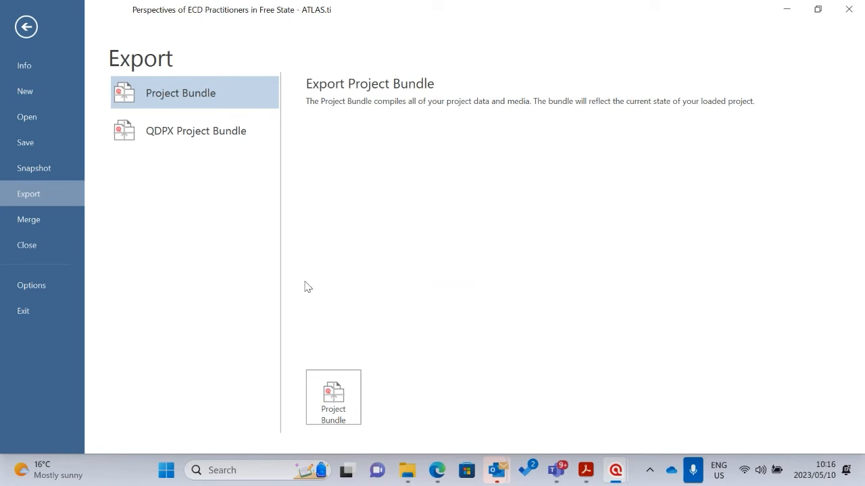
click(31, 41)
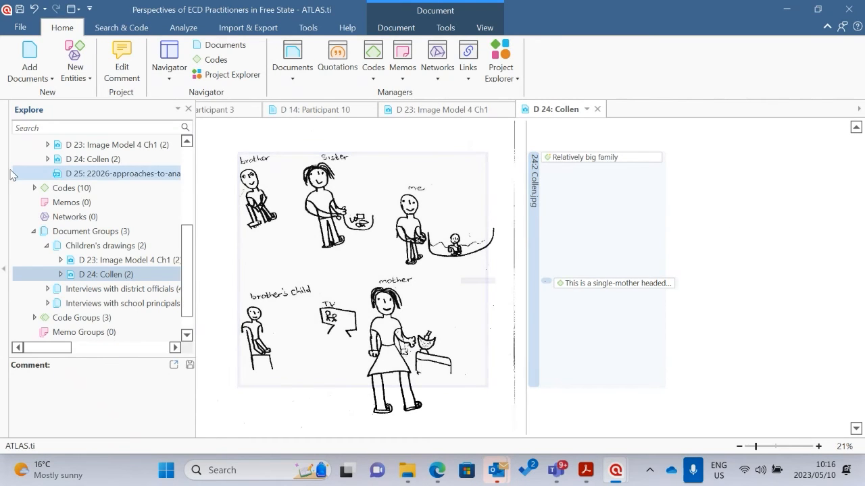
Close the Perspectives of ECD Practitioners in Free State project without saving its changes
click(23, 28)
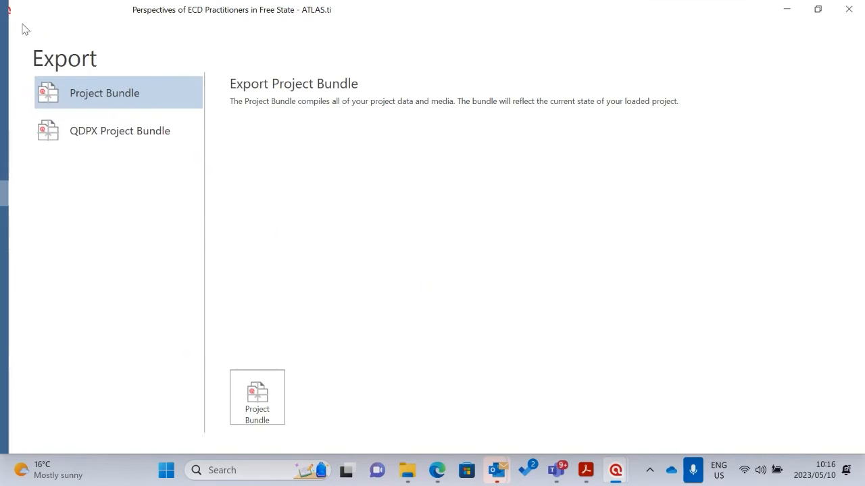
click(25, 246)
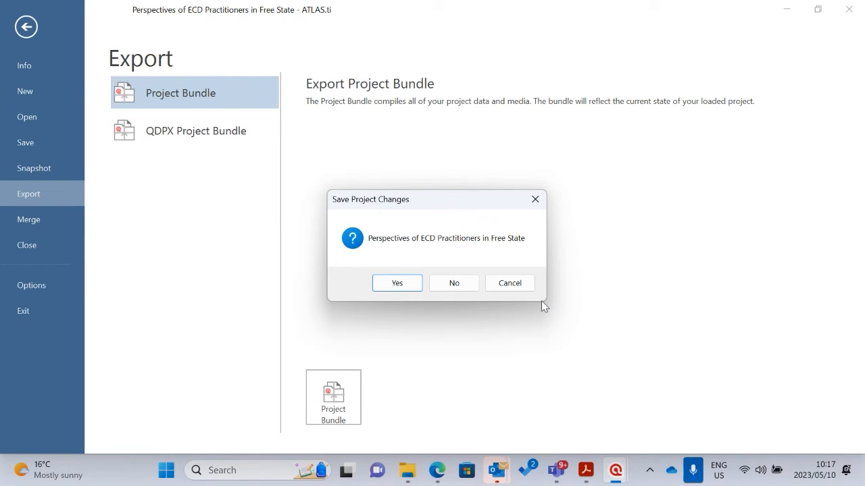
click(465, 289)
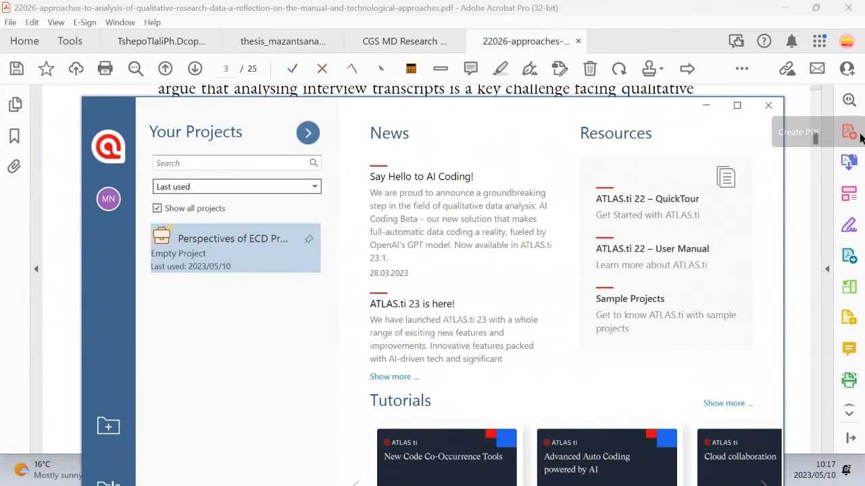
Import the GBV_Survey_OpenQuestions (Snapshot 2022-6-5 12:39:17) project file from the Atlas.ti research folder under its suggested project name
click(737, 106)
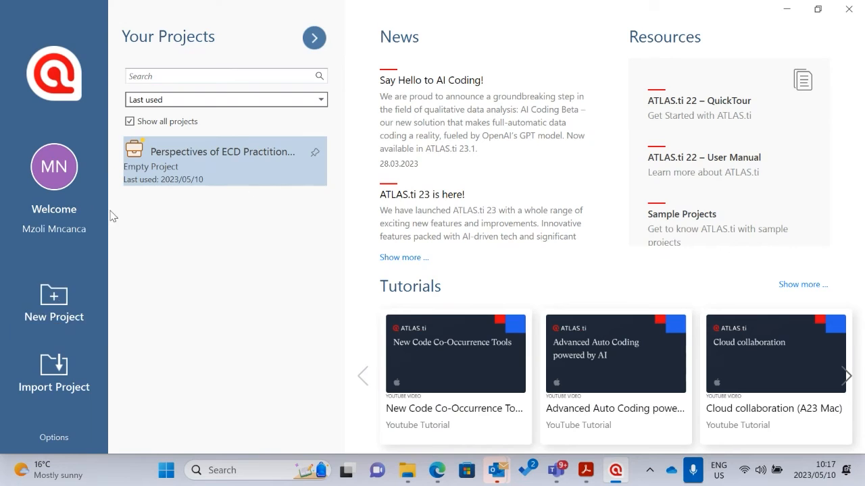
click(49, 371)
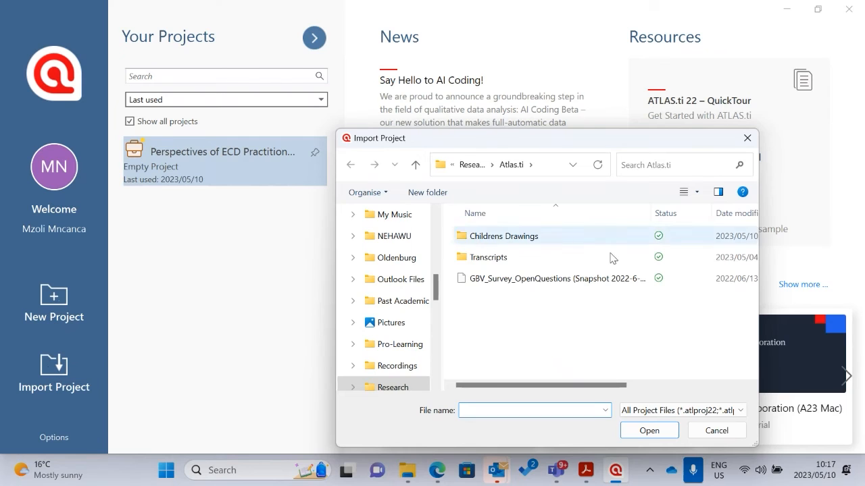
click(716, 430)
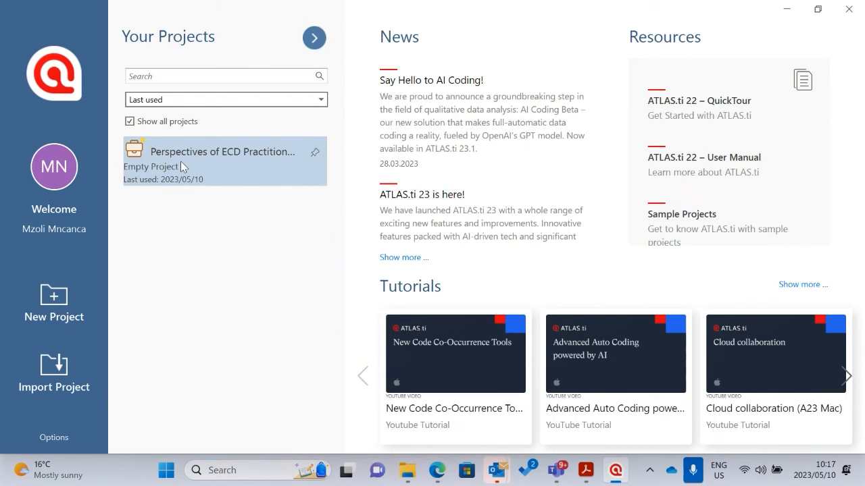
click(54, 380)
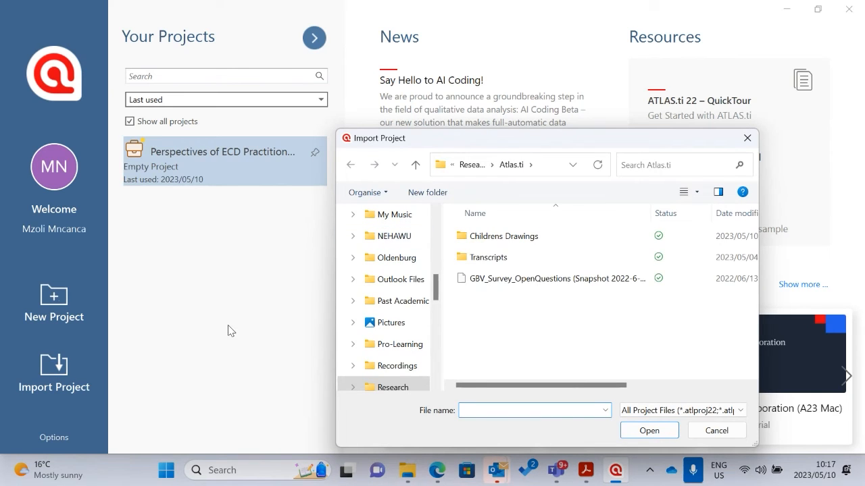
click(524, 283)
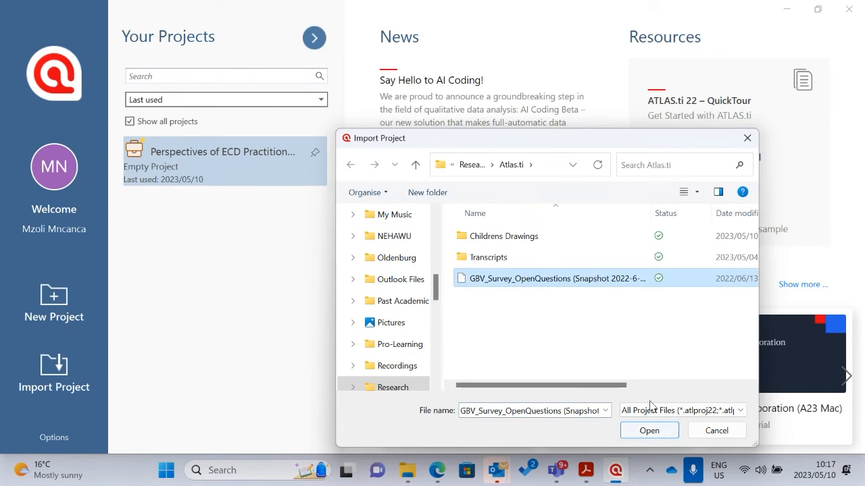
click(644, 431)
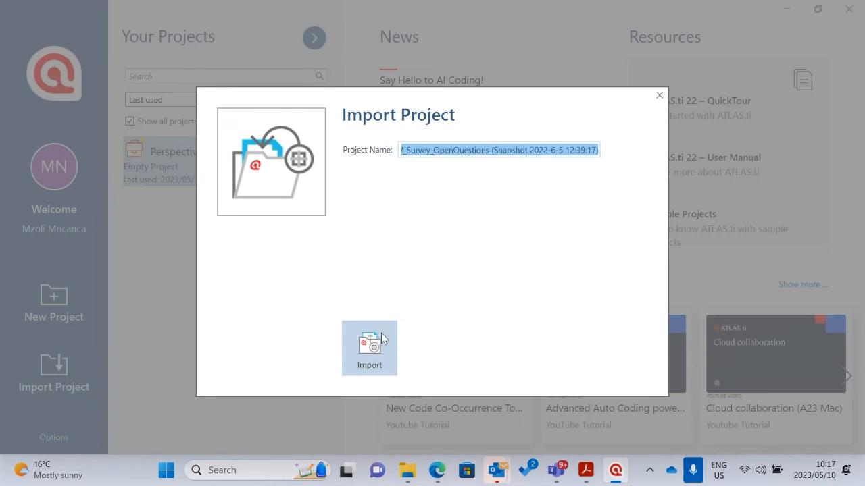
click(380, 341)
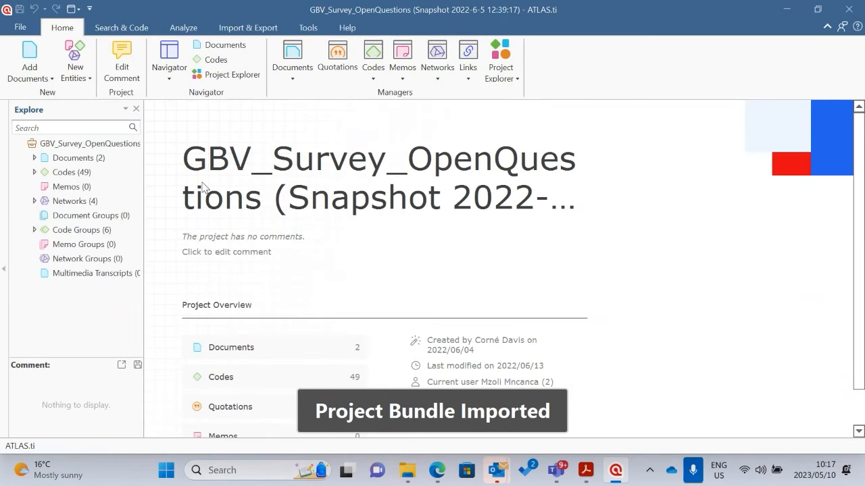
Close the GBV survey project, and open and close the Perspectives of ECD Practitioners in Free State project
click(20, 28)
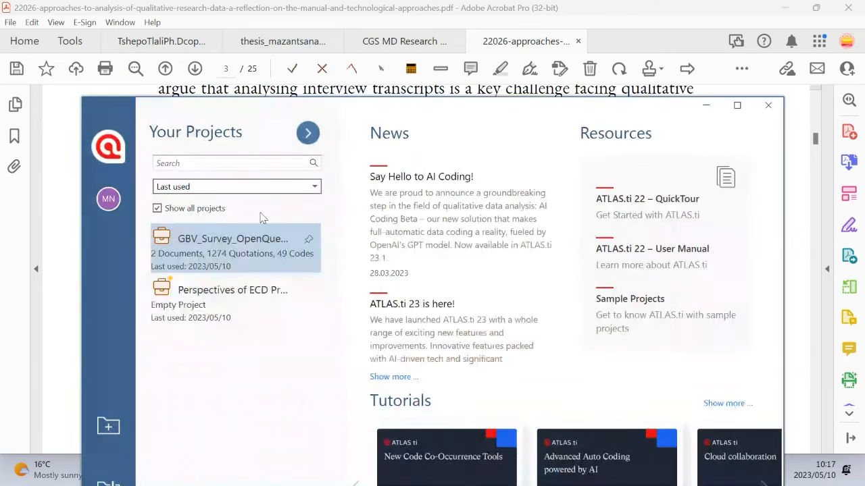
click(235, 308)
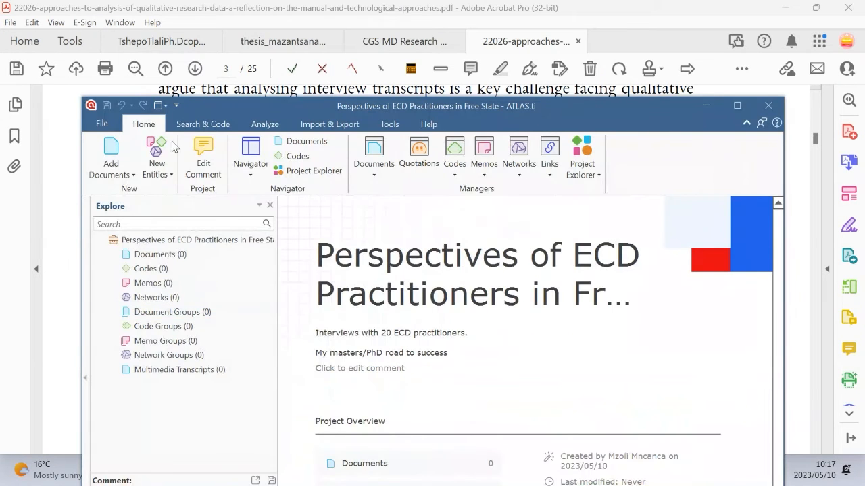
click(102, 124)
click(118, 340)
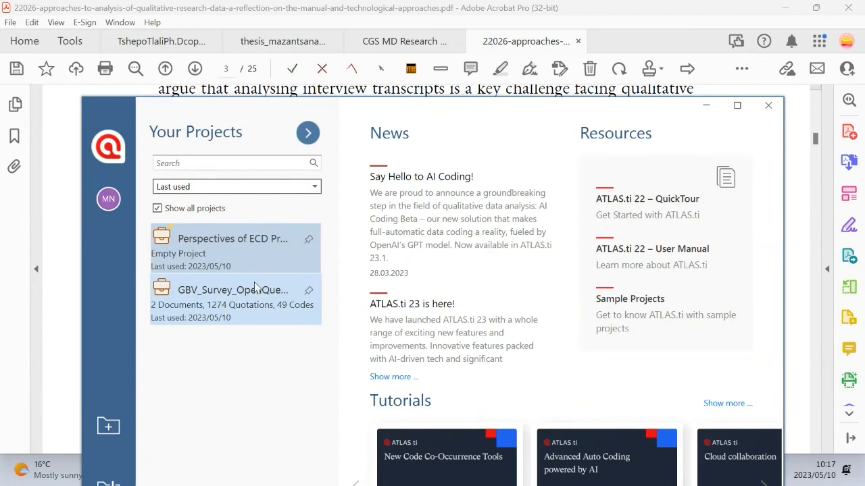
click(737, 105)
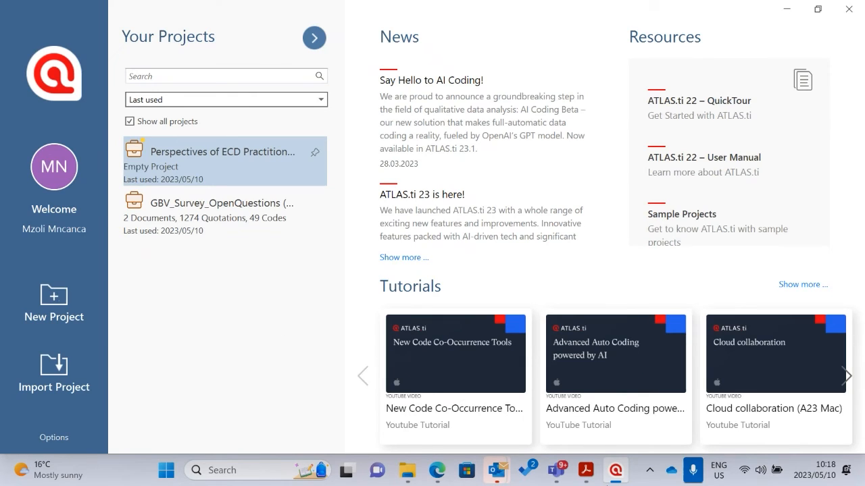
Switch to Adobe Acrobat and read the article from its title page to the highlighted passages on manual analysis in section 2.2
click(586, 467)
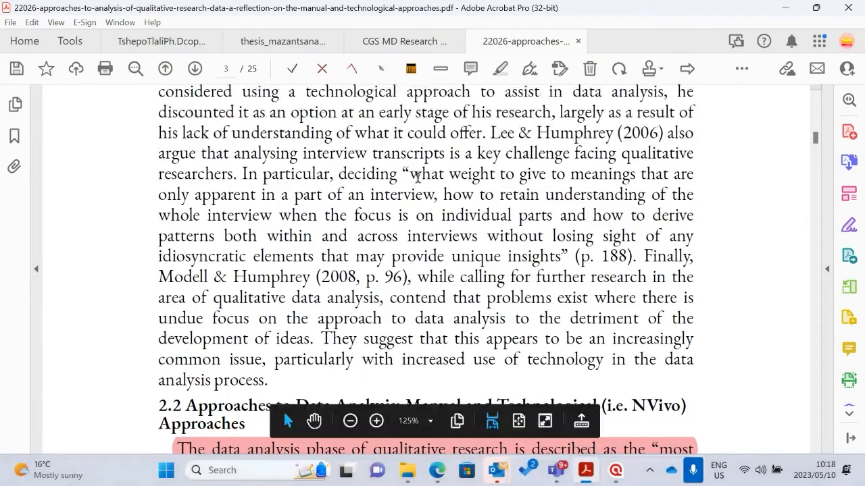
scroll(449, 189, up, 5)
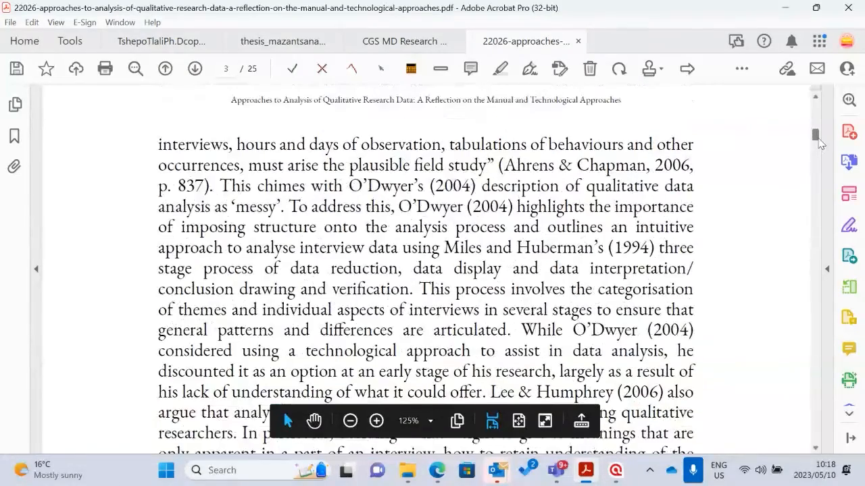
drag(815, 138, 814, 91)
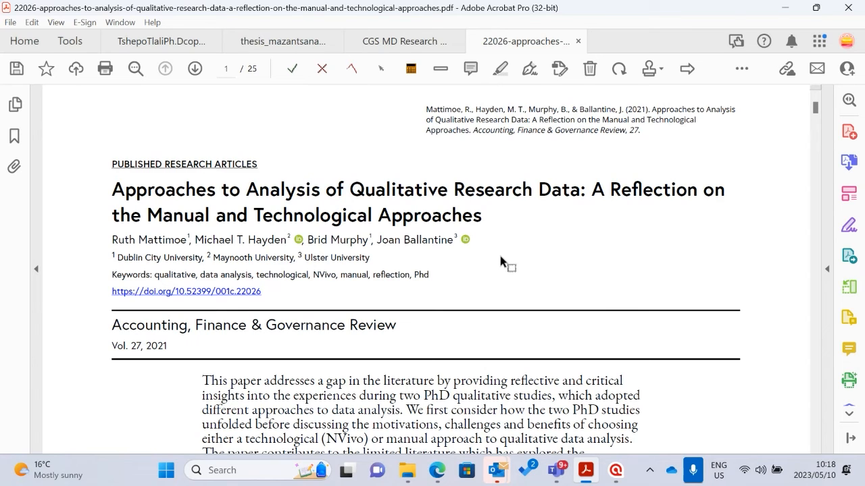
scroll(494, 250, down, 12)
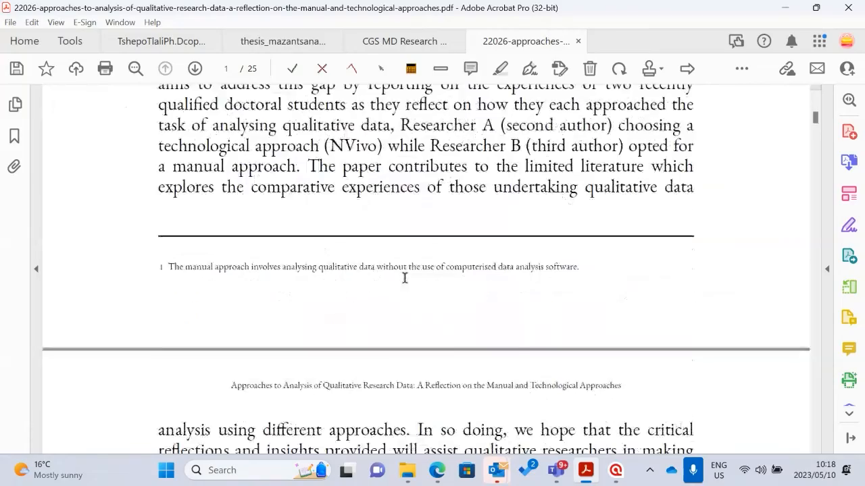
scroll(404, 278, down, 15)
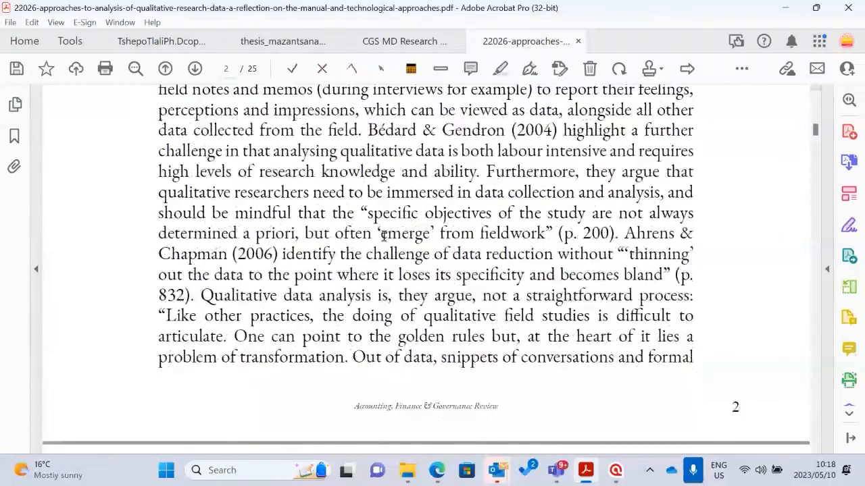
scroll(382, 235, down, 15)
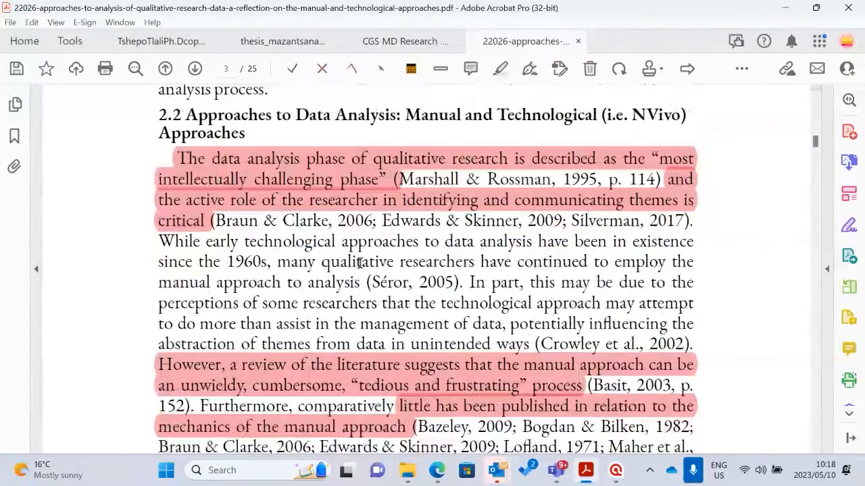
scroll(358, 262, down, 10)
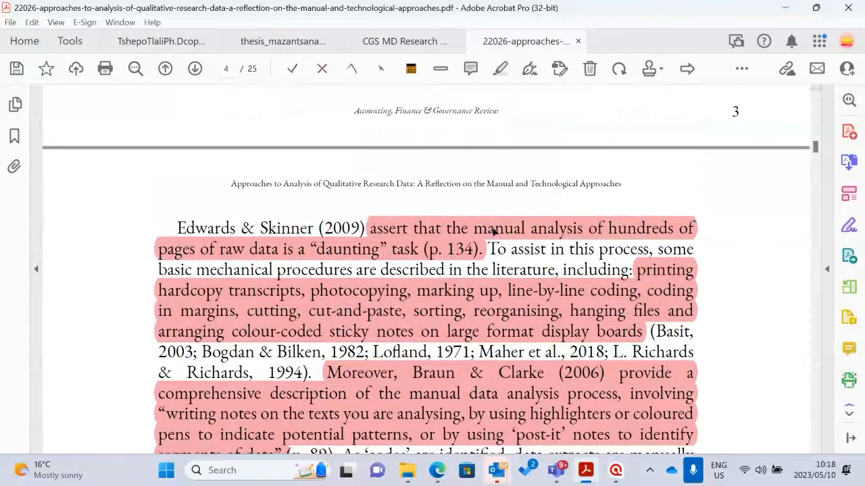
scroll(375, 247, up, 5)
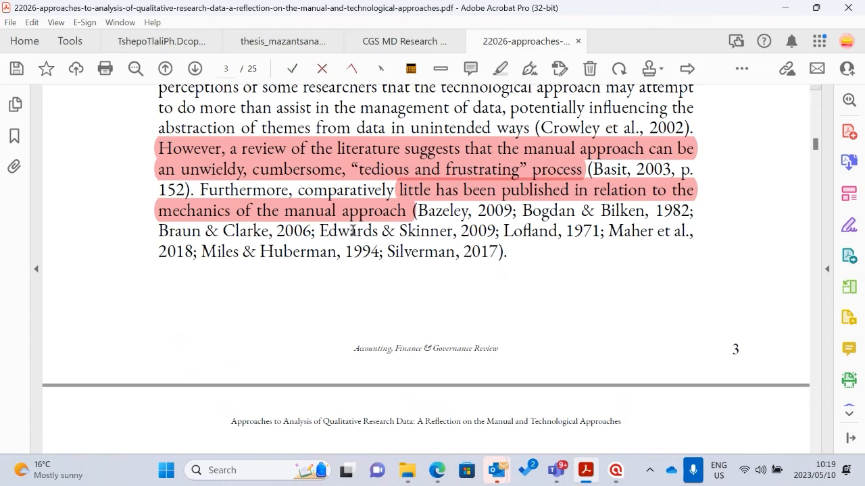
scroll(262, 210, down, 5)
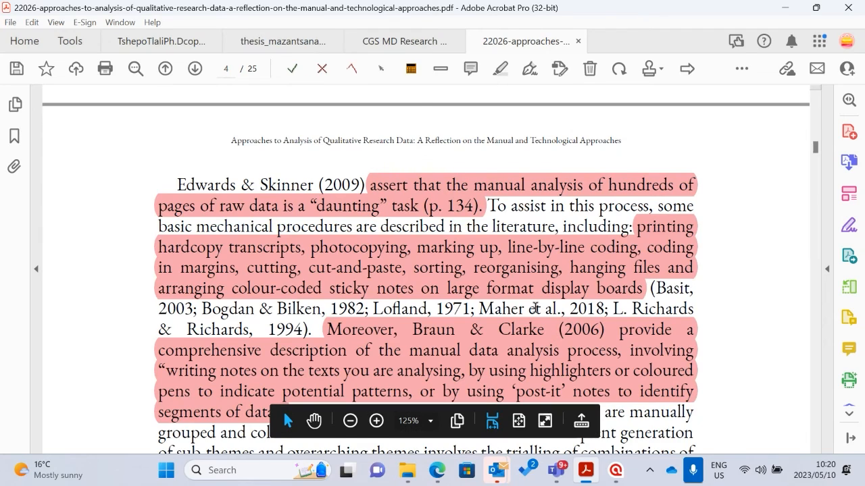
Read the article's highlighted passages on CAQDAS, the origins of NVivo, and the Paulus et al. (2017) study of CAQDAS reporting
scroll(536, 308, down, 5)
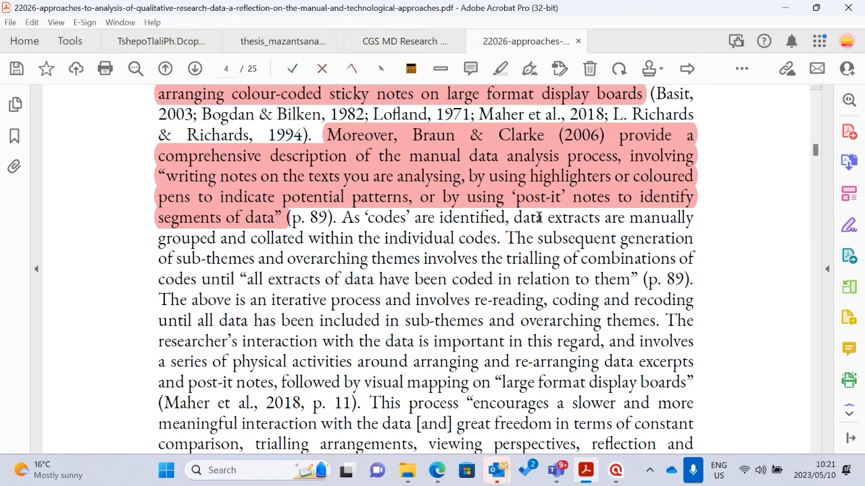
scroll(524, 174, down, 4)
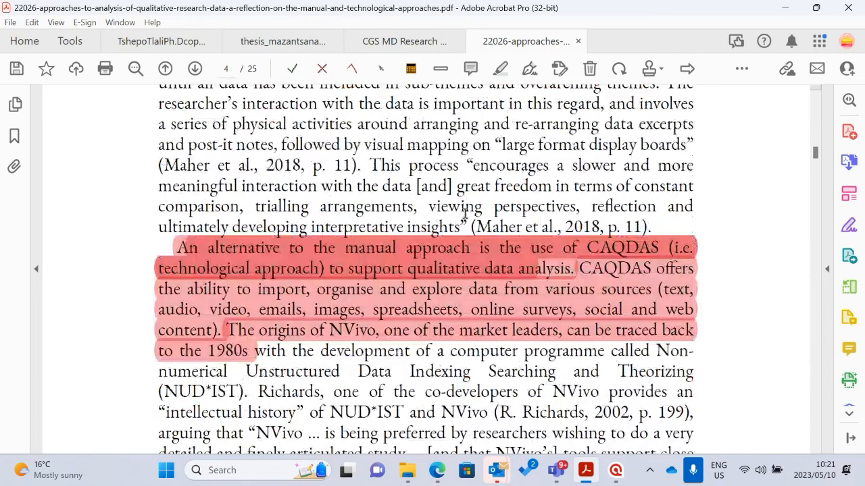
scroll(466, 216, down, 1)
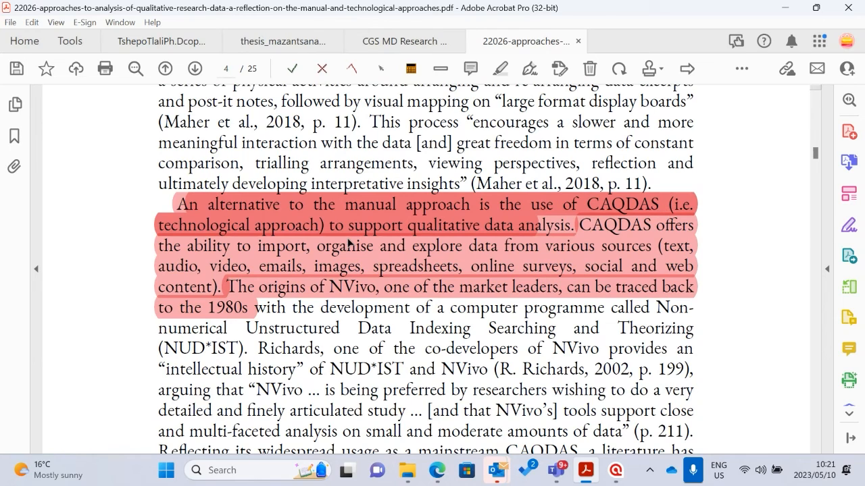
scroll(622, 227, down, 1)
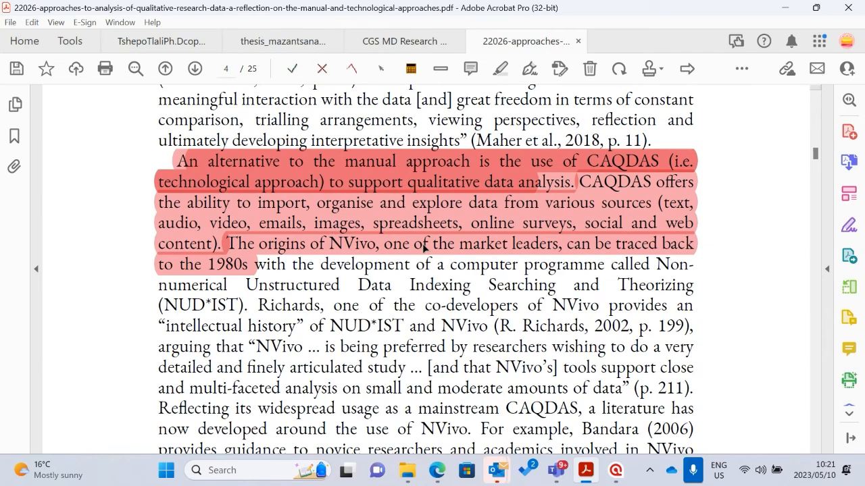
scroll(581, 247, down, 1)
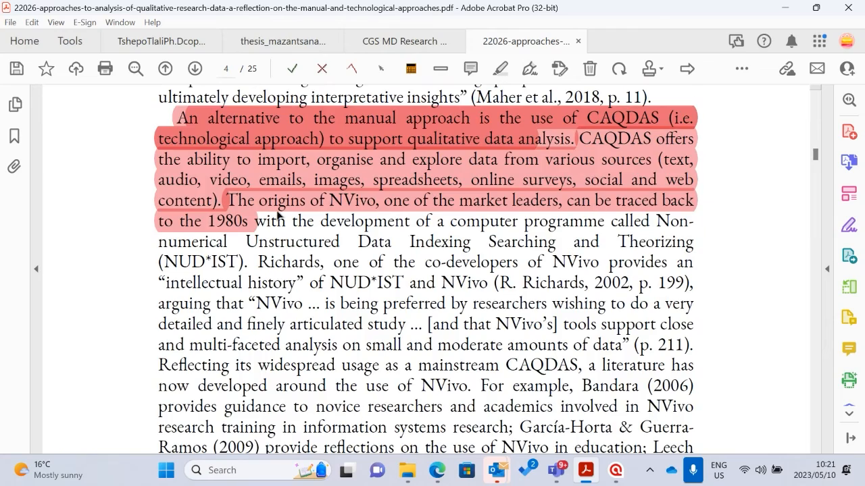
scroll(284, 217, down, 3)
scroll(361, 249, down, 7)
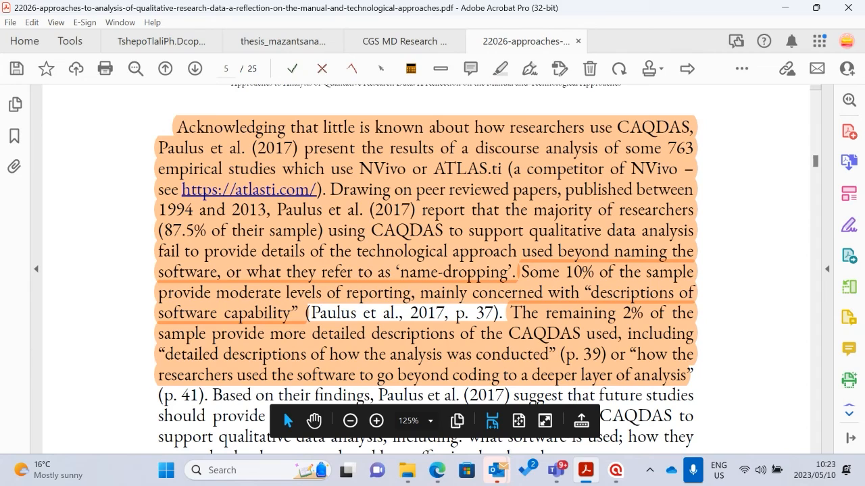
Open the PhD thesis PDF on male caregivers' involvement and find the Chapter 5 entries in its table of contents
click(407, 470)
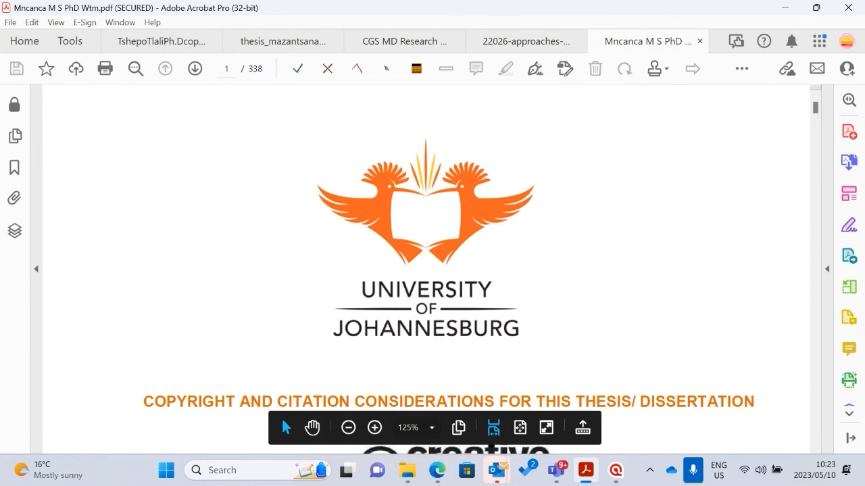
scroll(483, 259, down, 20)
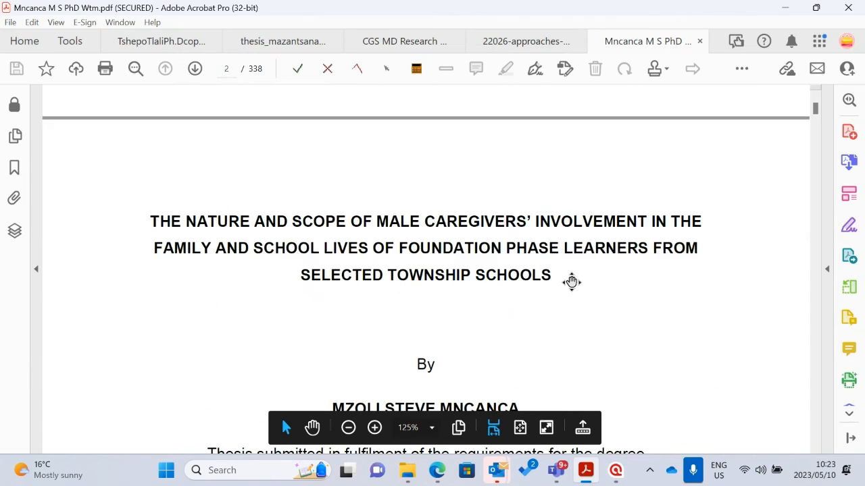
scroll(544, 193, down, 20)
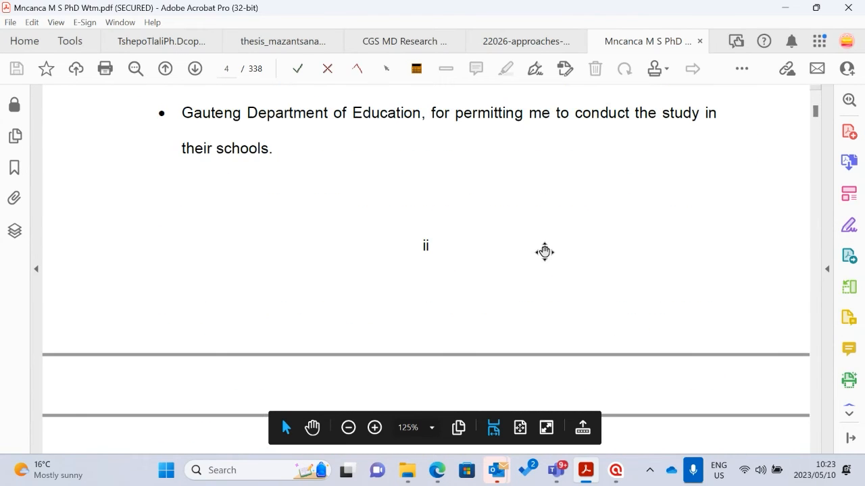
scroll(544, 267, down, 20)
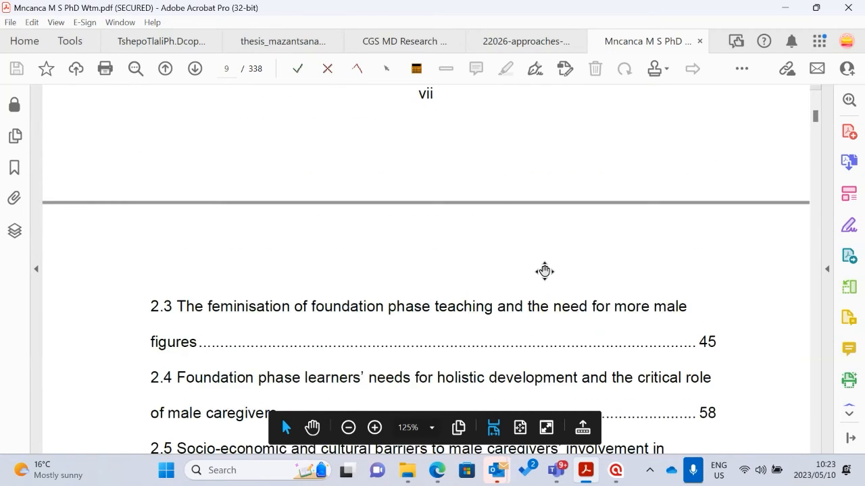
scroll(545, 272, down, 10)
scroll(546, 293, up, 15)
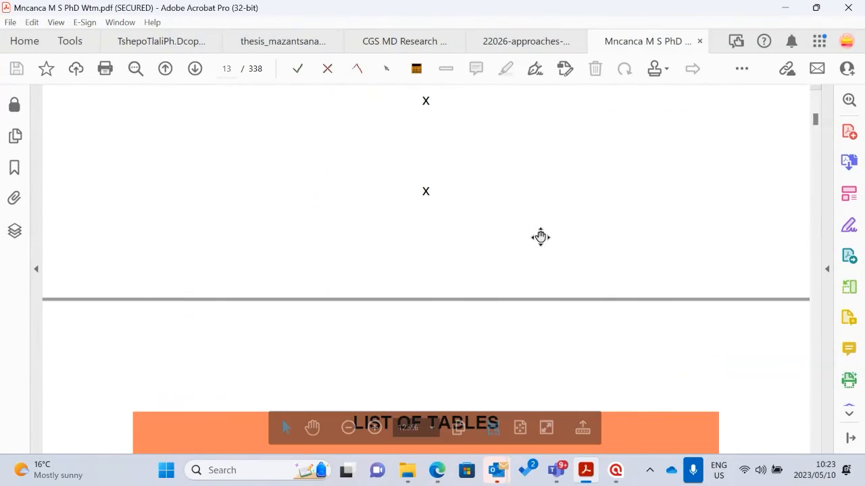
scroll(228, 243, up, 3)
scroll(328, 209, up, 10)
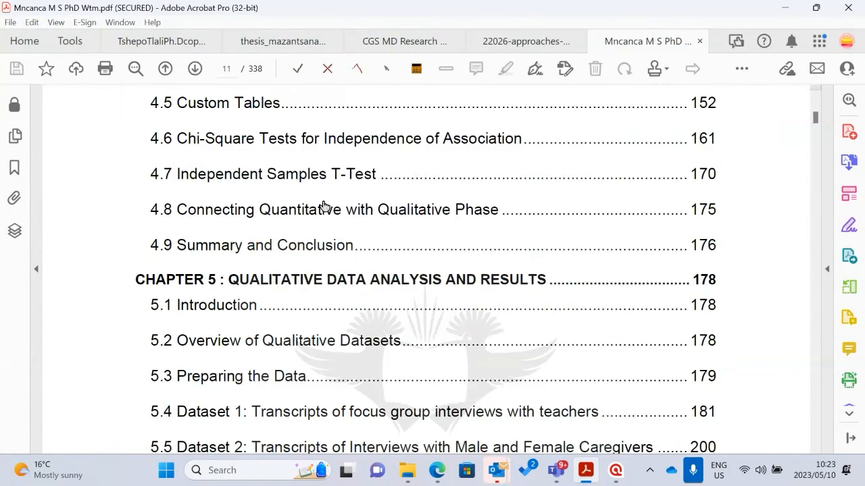
Go to Chapter 5, Qualitative Data Analysis and Results, from the contents and examine section 5.2, Overview of Qualitative Datasets
scroll(284, 256, down, 10)
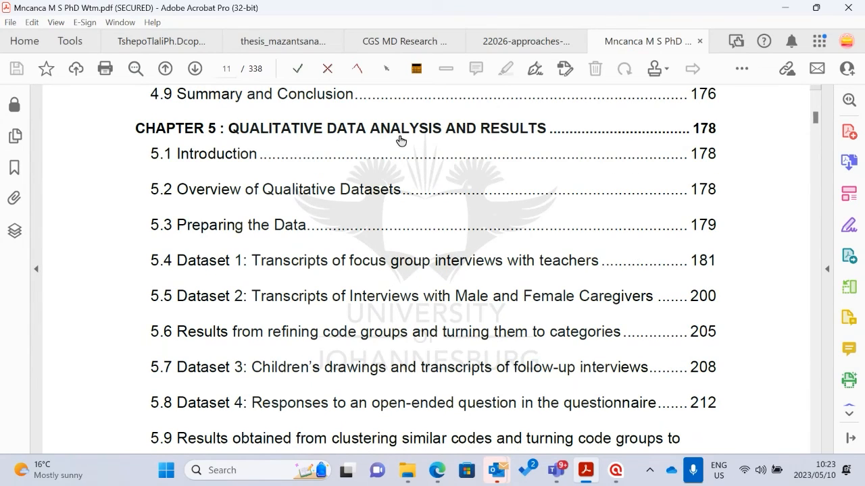
click(327, 135)
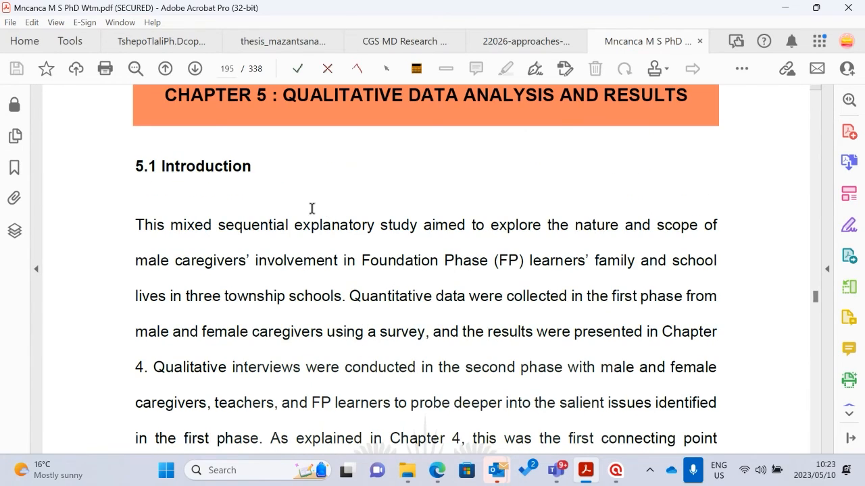
scroll(318, 232, down, 8)
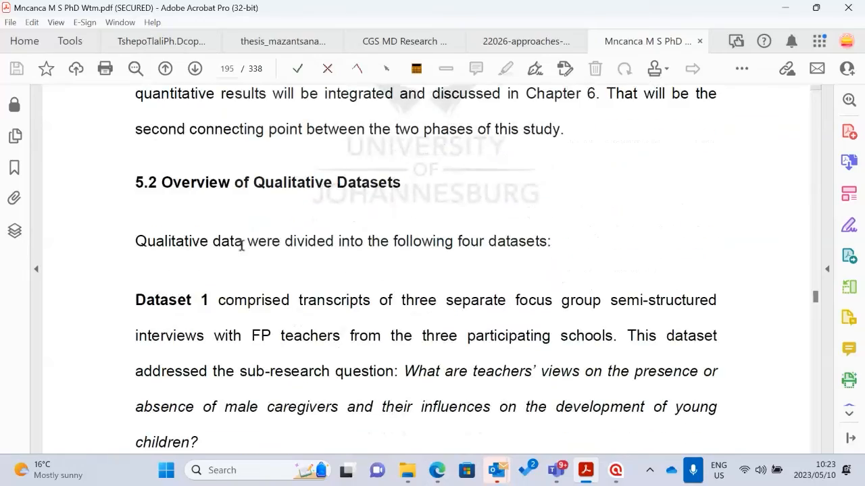
Read the Chapter 5 introduction on the study's two phases and the Dataset 1 description in section 5.2
scroll(381, 237, up, 5)
scroll(299, 227, up, 4)
scroll(517, 331, down, 4)
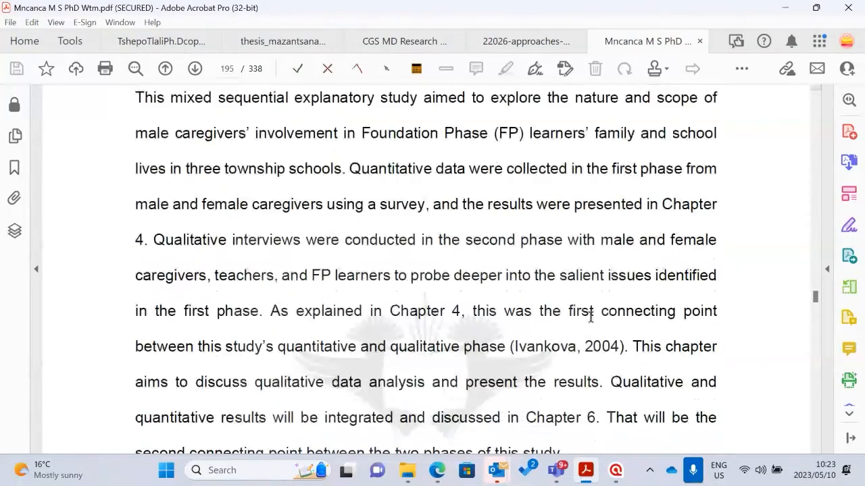
scroll(435, 325, down, 1)
scroll(439, 309, up, 4)
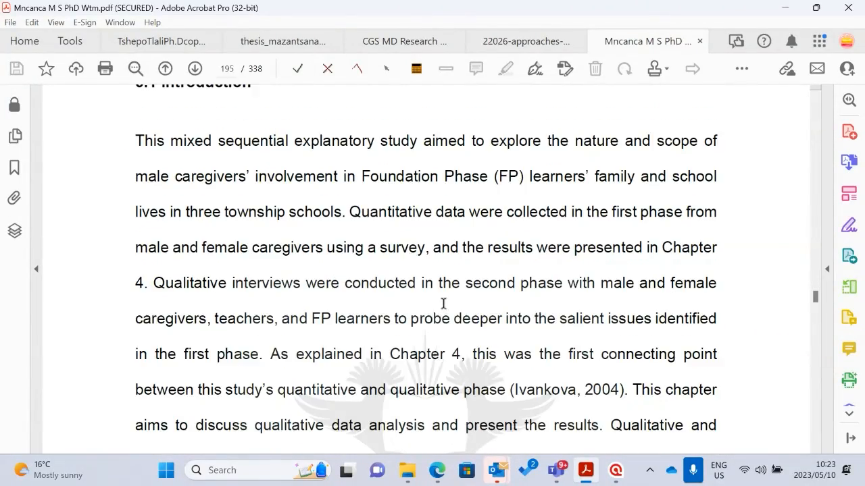
scroll(399, 304, down, 4)
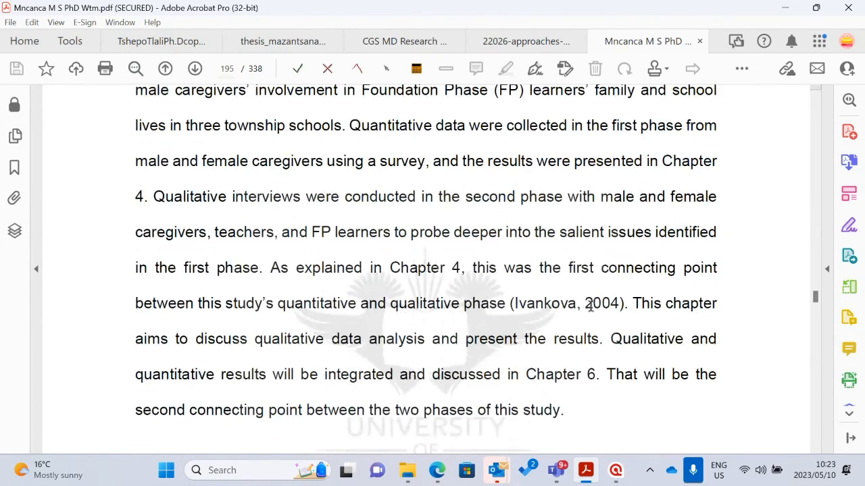
scroll(319, 310, down, 10)
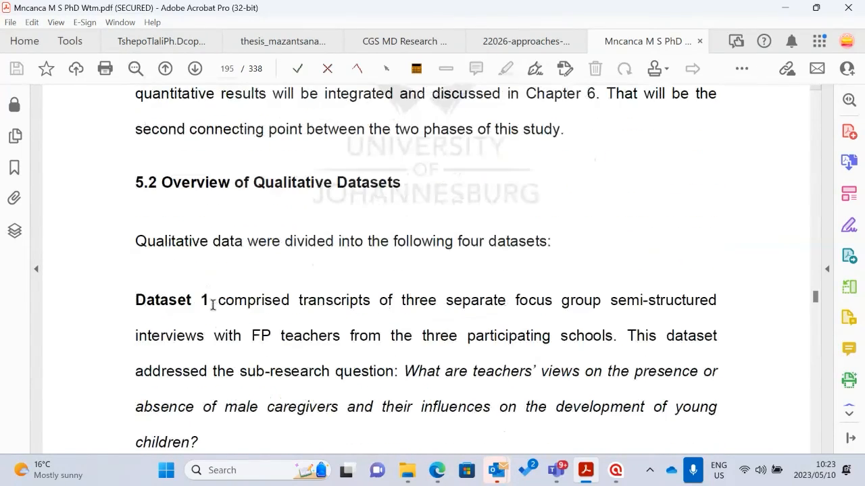
scroll(403, 249, up, 4)
scroll(425, 290, down, 7)
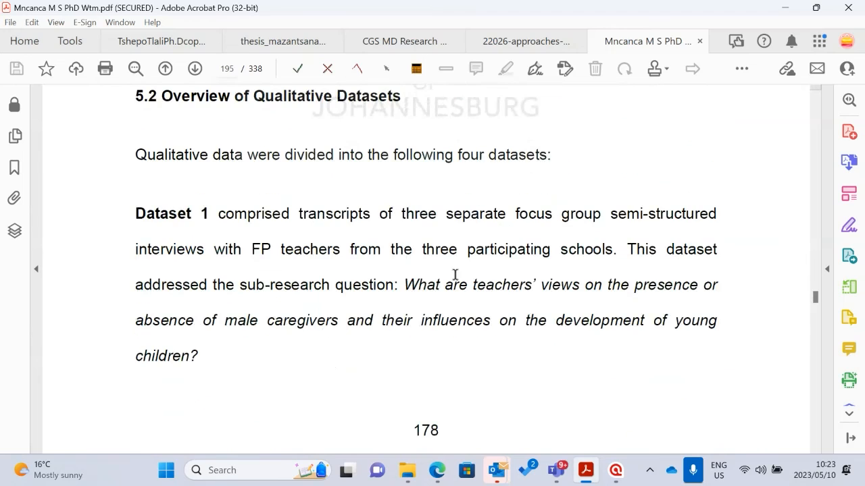
Search the thesis for "atlas", read the passage on analysing data in ATLAS.ti 9, and close the search
key(ctrl+f)
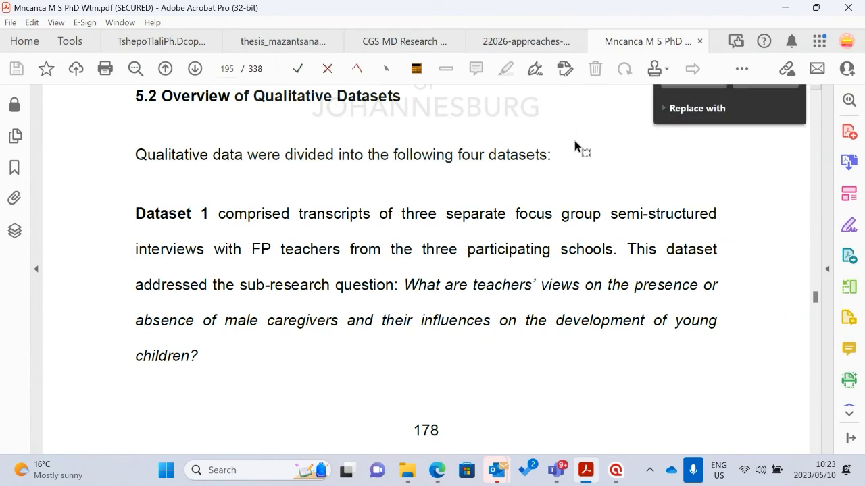
text(T)
key(BackSpace)
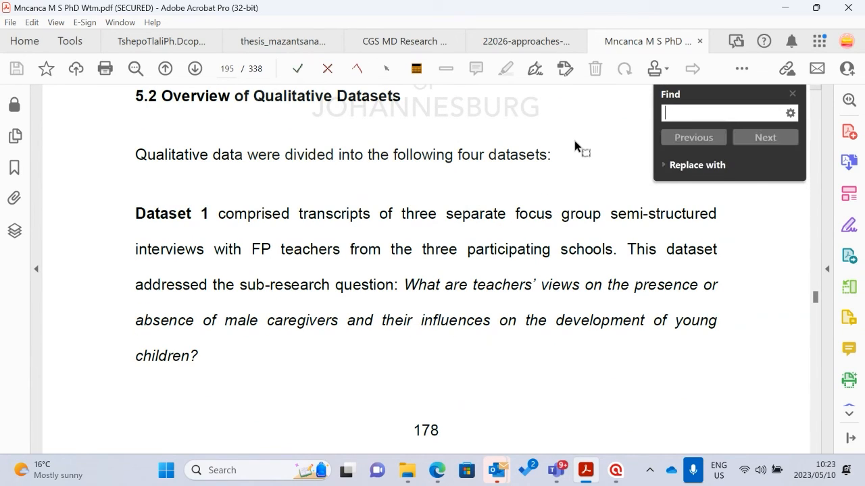
text(atlas)
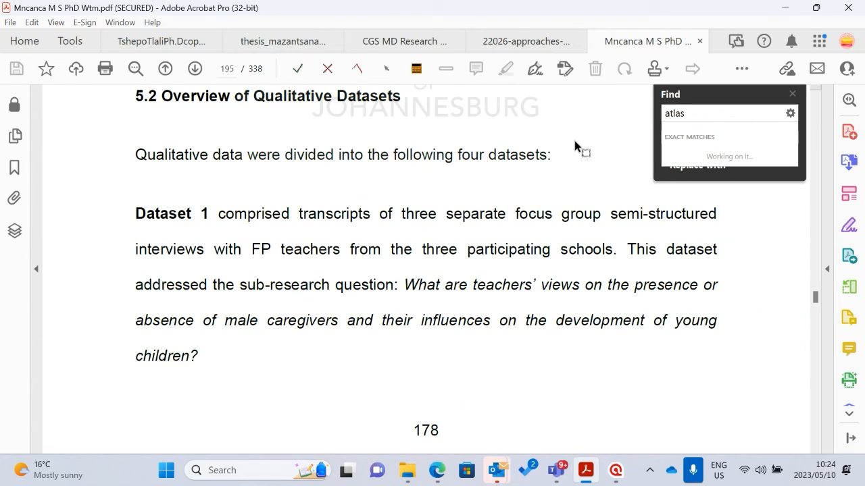
key(Return)
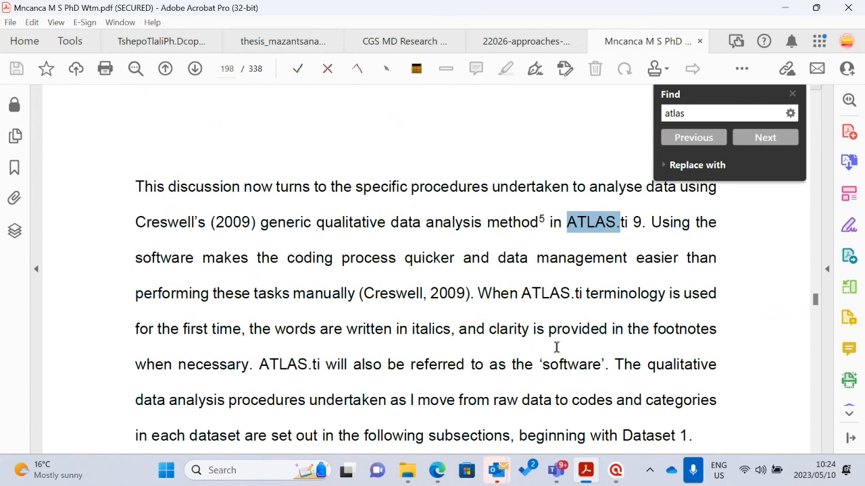
scroll(550, 310, up, 1)
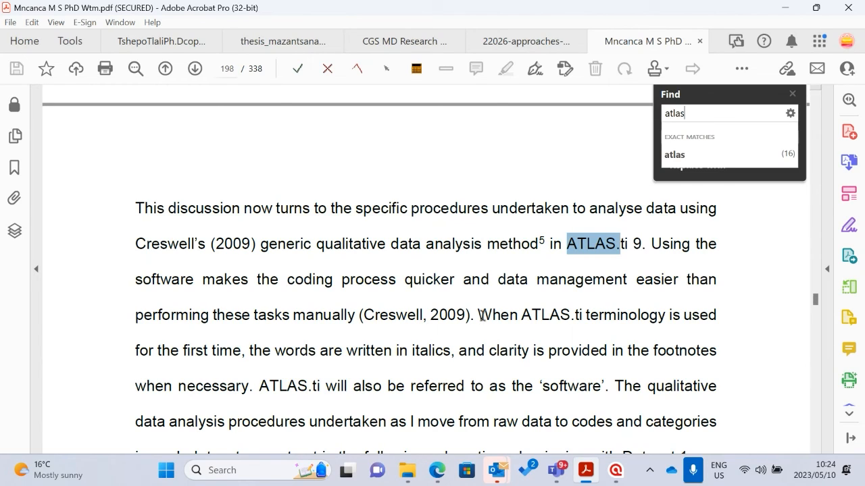
click(793, 93)
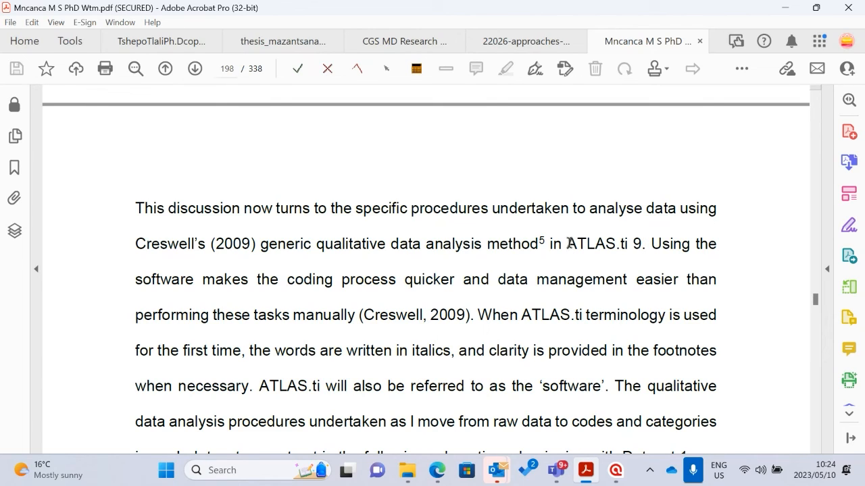
Read section 5.4 on Dataset 1 and Step 1, Adding Research Data in the Software, with its footnotes
scroll(405, 320, down, 4)
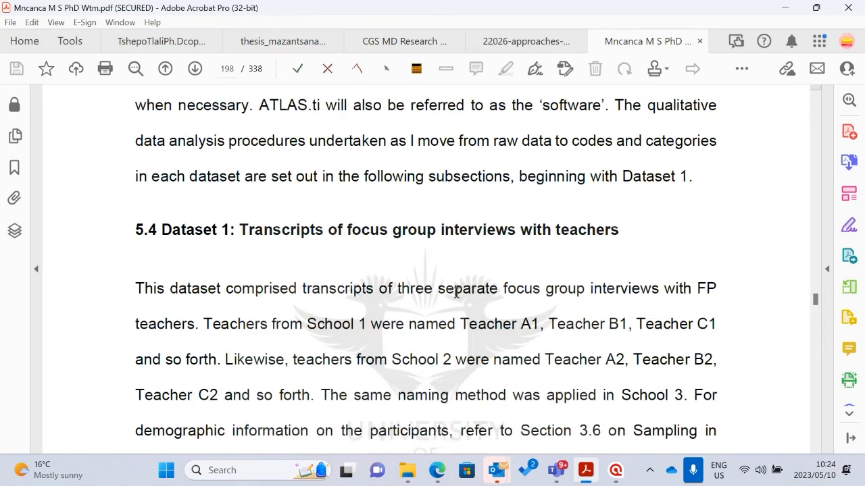
scroll(467, 284, down, 5)
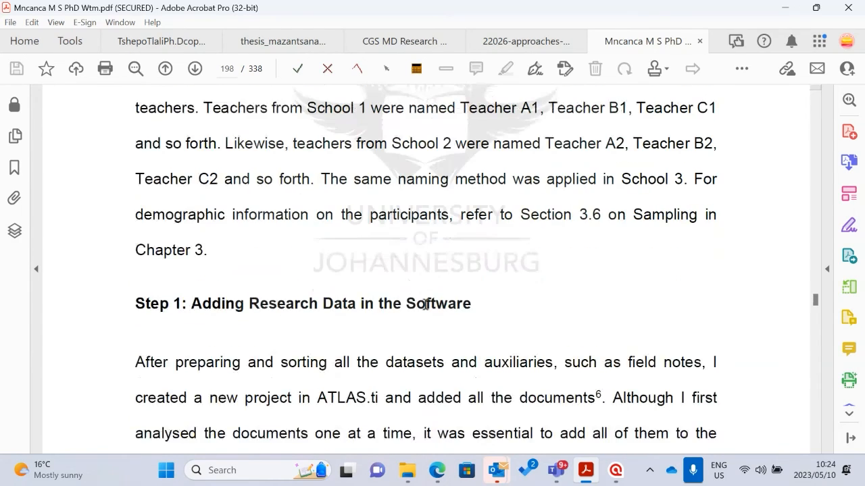
scroll(470, 279, down, 4)
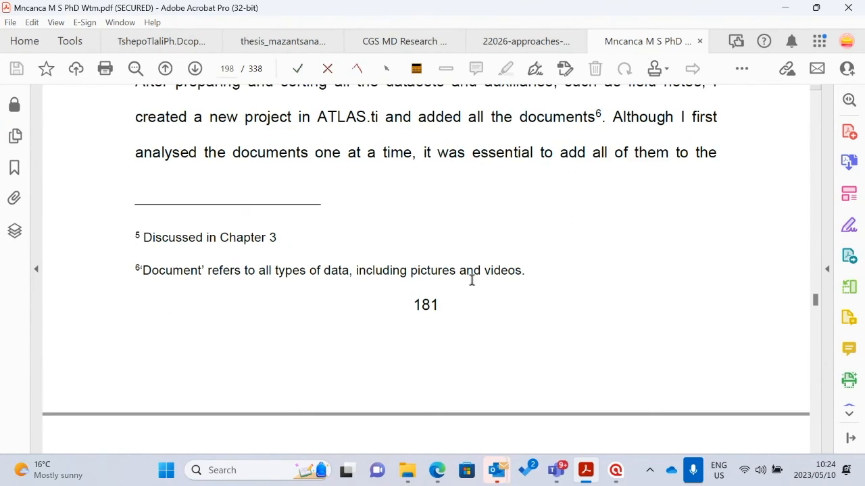
scroll(455, 286, down, 2)
scroll(718, 300, up, 1)
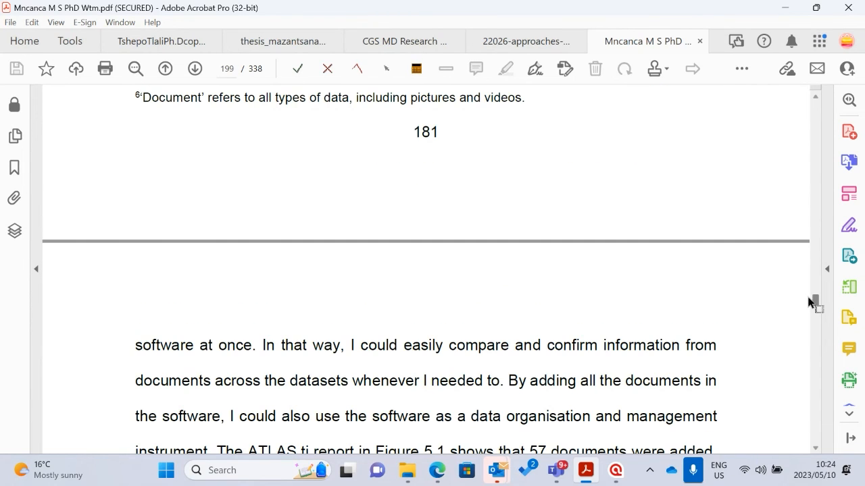
Return to the start of the thesis and find the table of contents after the front matter and abstract
drag(817, 304, 791, 112)
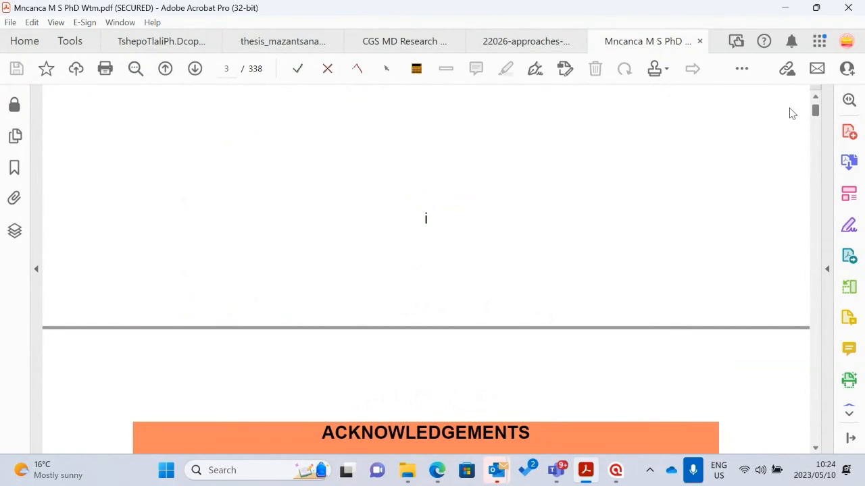
scroll(792, 111, down, 10)
scroll(392, 238, up, 10)
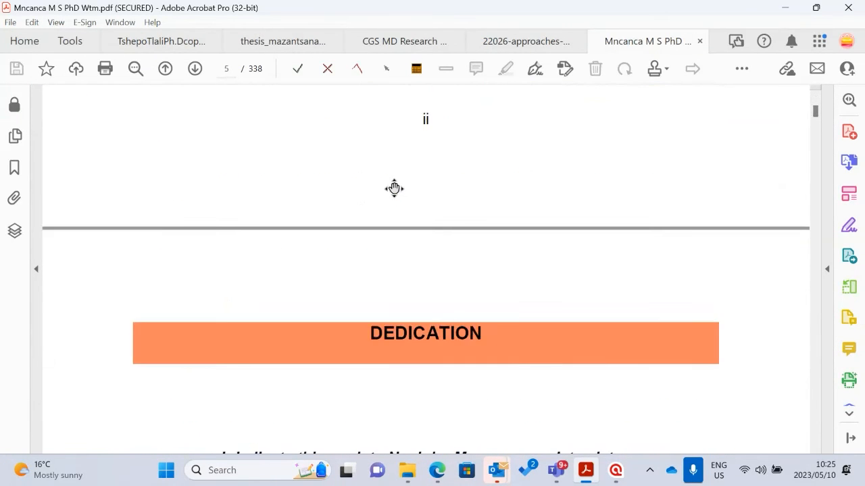
scroll(360, 240, down, 6)
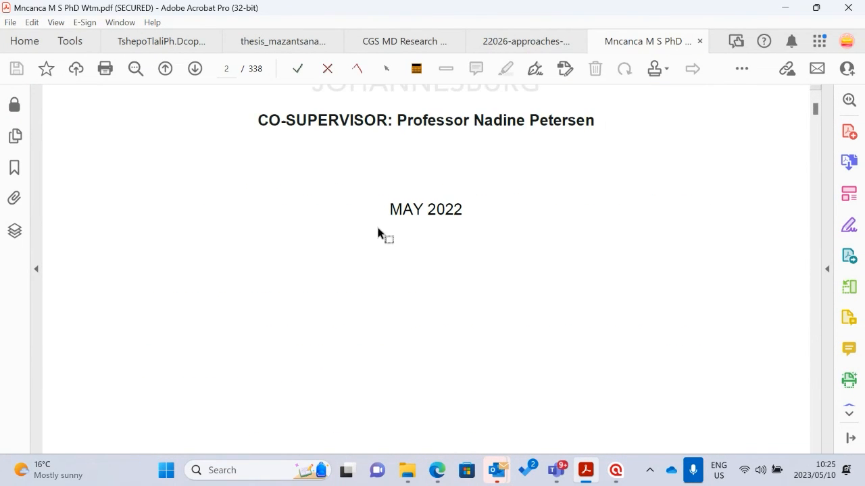
scroll(393, 248, down, 10)
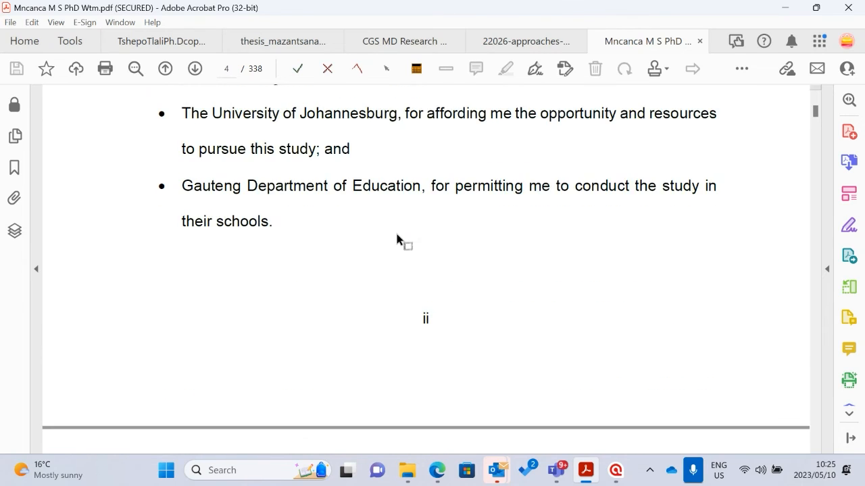
scroll(361, 238, down, 10)
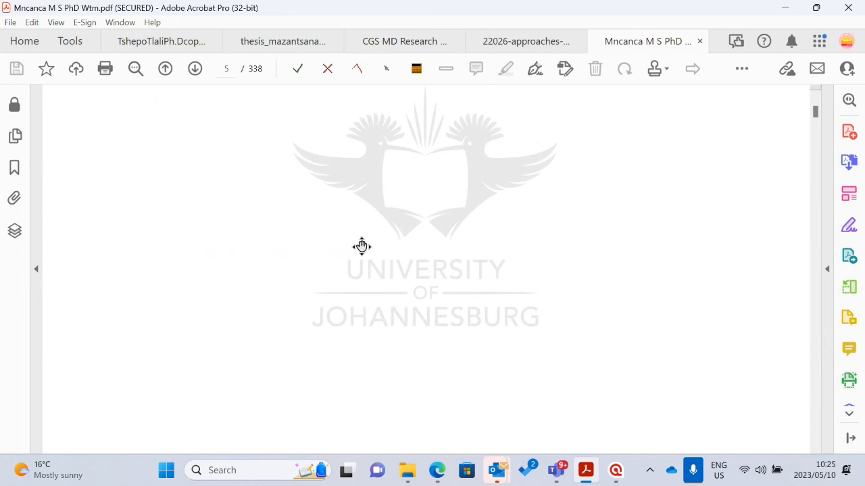
scroll(370, 231, down, 12)
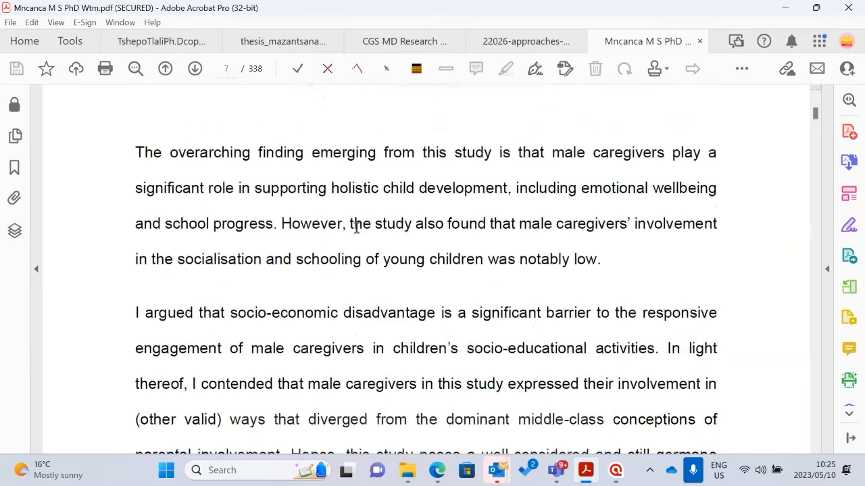
scroll(378, 227, down, 12)
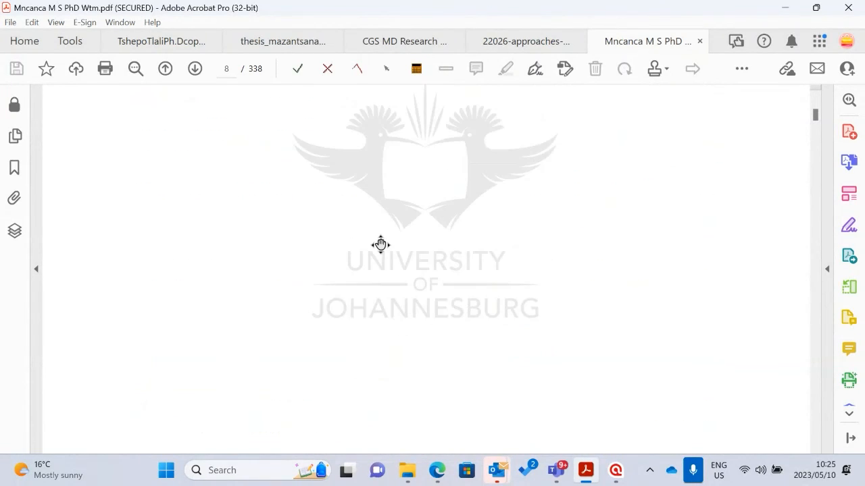
scroll(296, 366, down, 10)
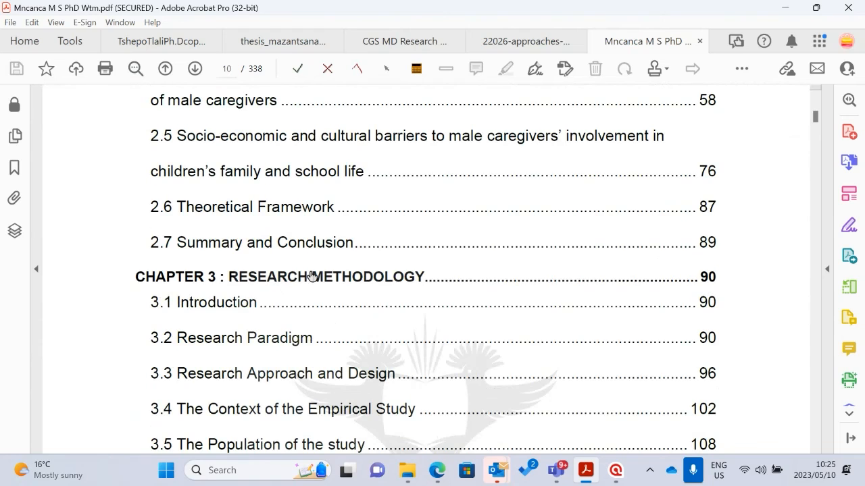
Review the Chapter 3 and Chapter 4 entries in the contents and follow the entry to Chapter 5
scroll(273, 343, down, 3)
scroll(236, 265, down, 4)
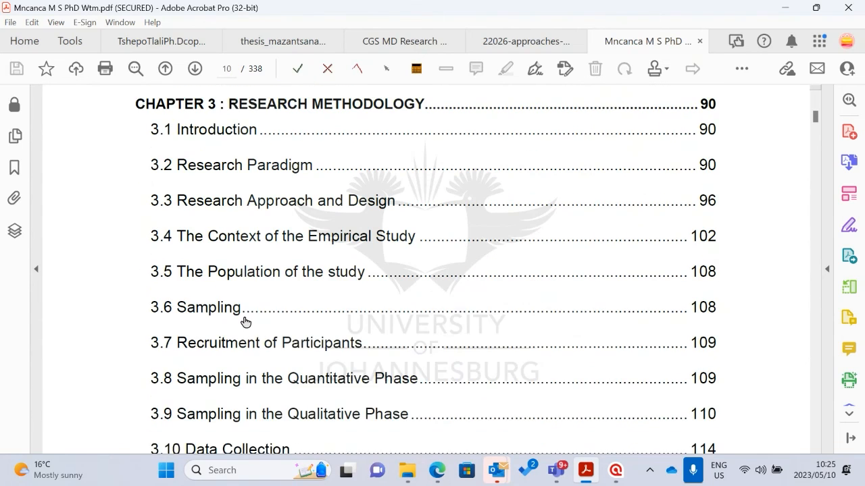
scroll(259, 313, up, 2)
scroll(264, 314, down, 1)
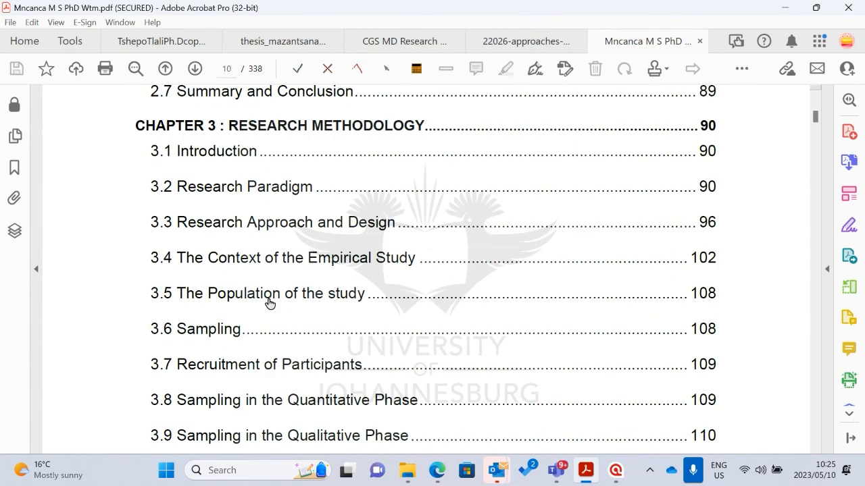
scroll(277, 306, down, 15)
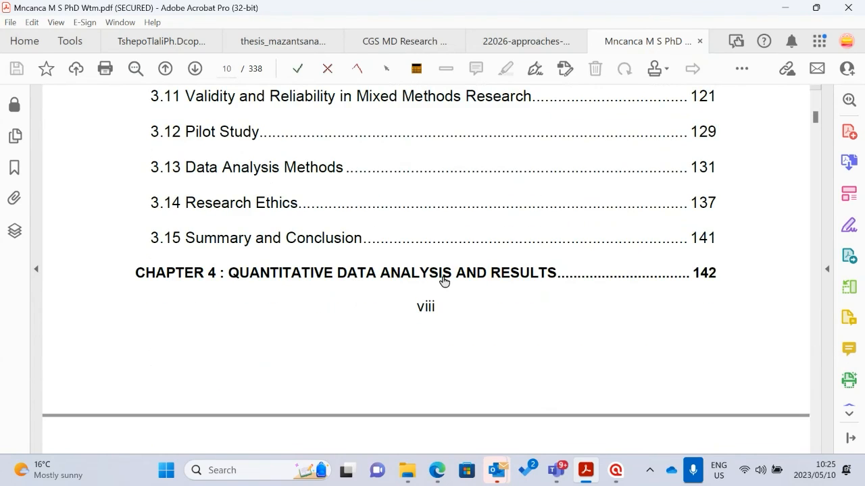
scroll(351, 268, down, 2)
scroll(322, 284, down, 16)
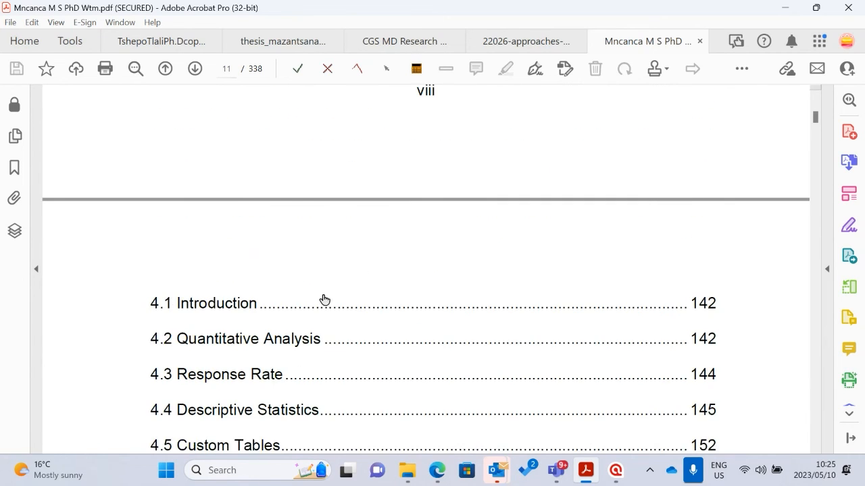
click(333, 236)
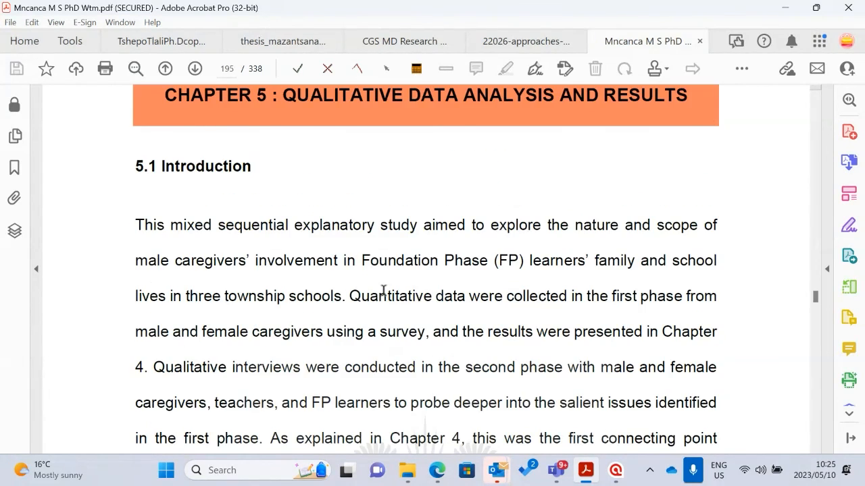
Examine the ATLAS.ti documents report in Figure 5.1 and read Step 2, Reading through the data
scroll(382, 288, down, 16)
scroll(392, 335, down, 20)
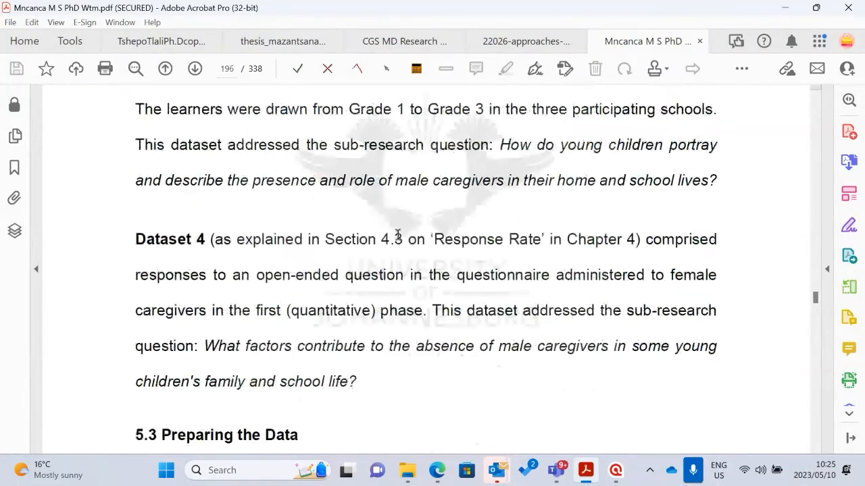
scroll(397, 250, down, 20)
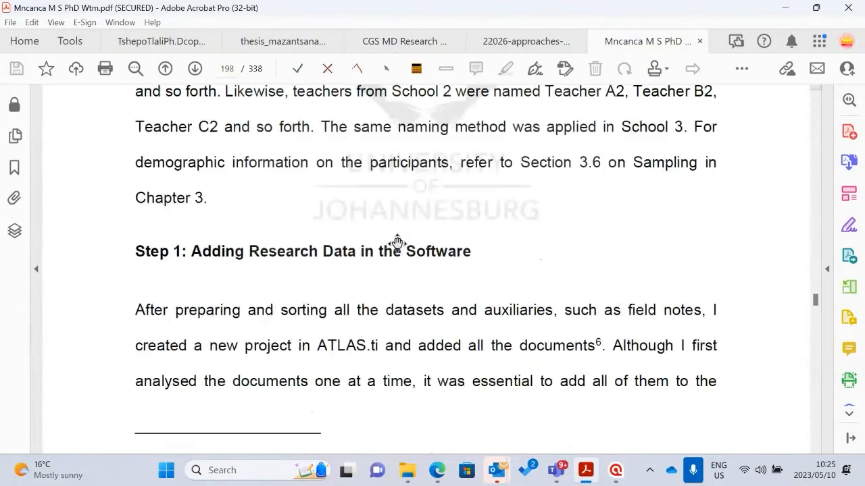
scroll(393, 257, down, 10)
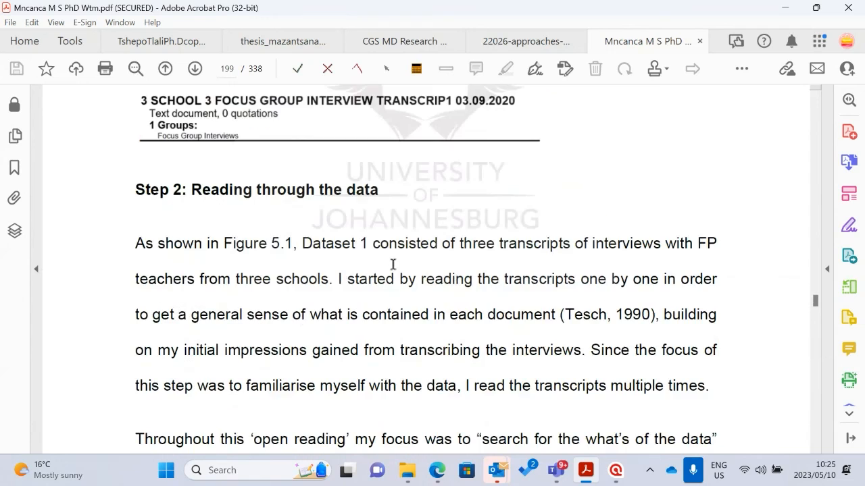
scroll(415, 257, up, 4)
scroll(315, 235, down, 2)
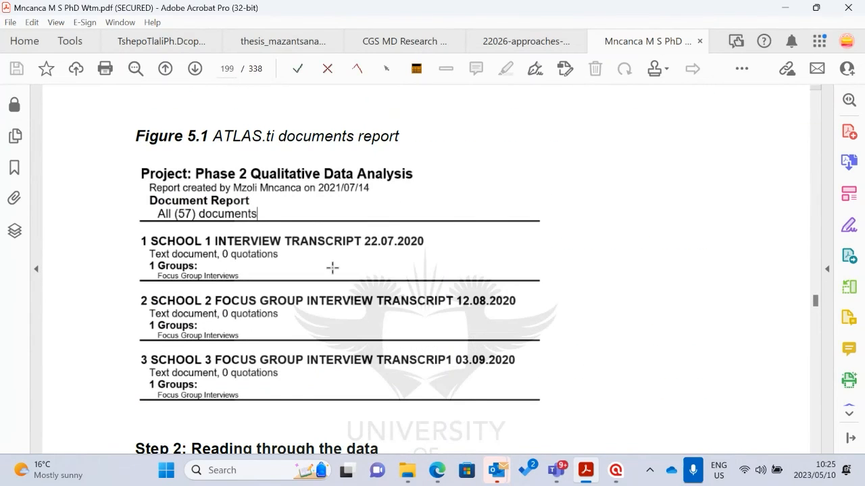
scroll(332, 268, up, 1)
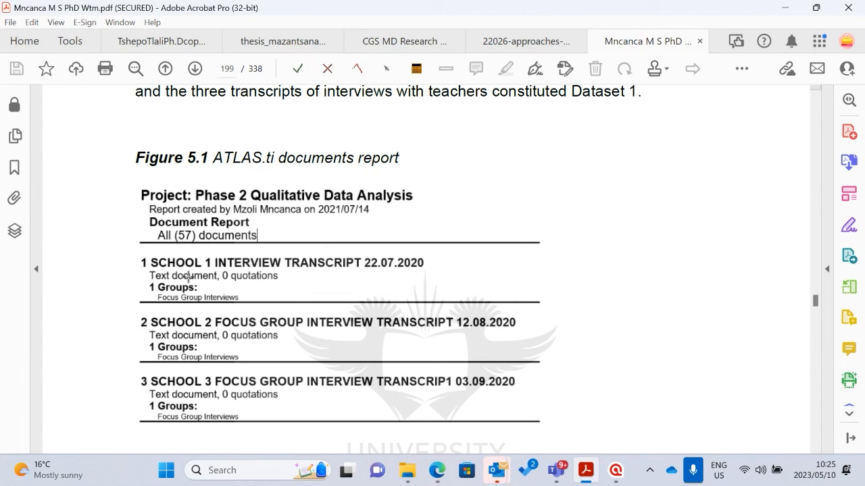
scroll(273, 280, down, 1)
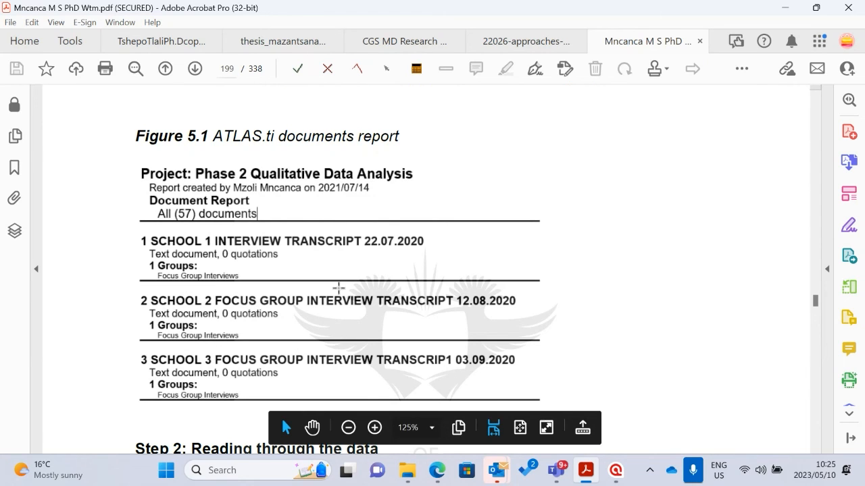
scroll(331, 206, down, 5)
scroll(334, 210, down, 10)
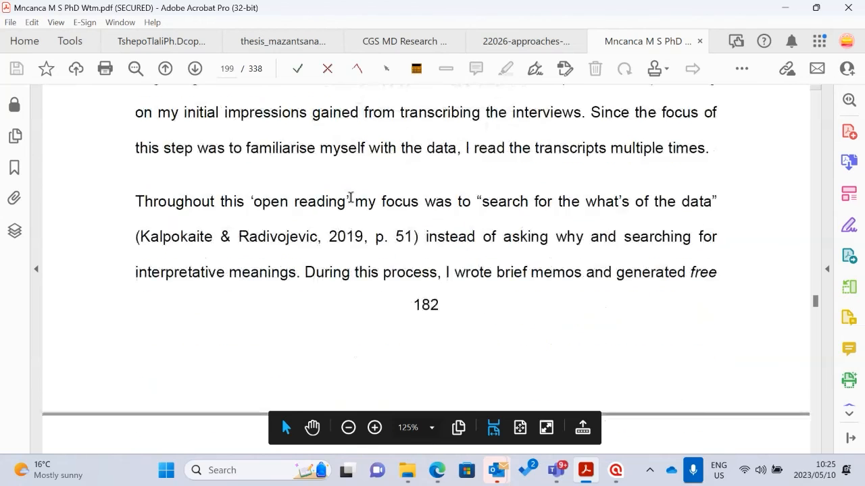
Read the passage on memos and free quotations in Step 2, together with its footnote 7 definition
scroll(348, 218, up, 3)
scroll(395, 226, up, 1)
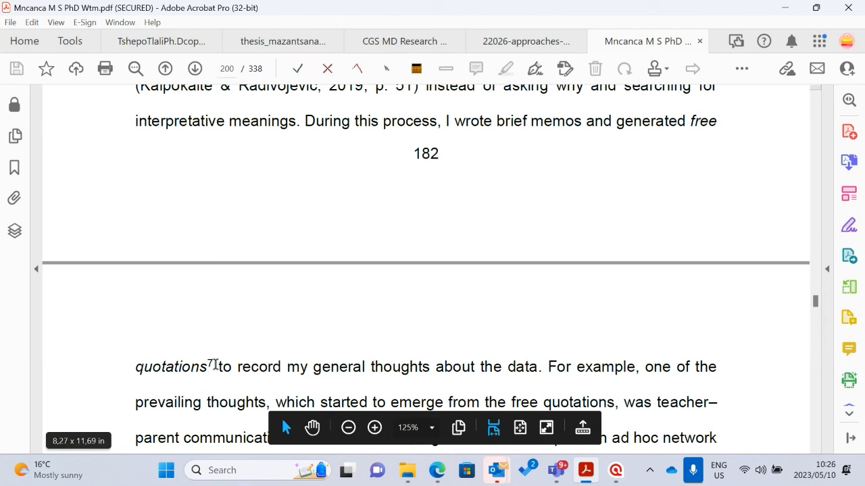
scroll(223, 348, down, 5)
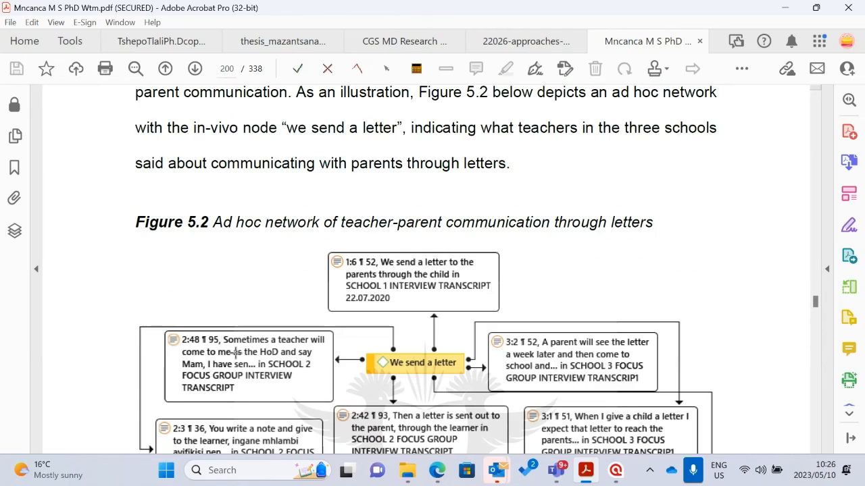
scroll(236, 364, down, 9)
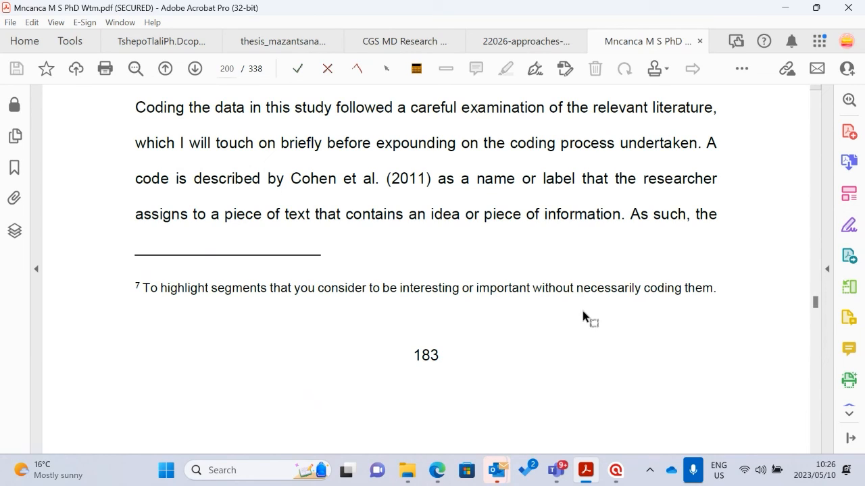
scroll(585, 318, up, 15)
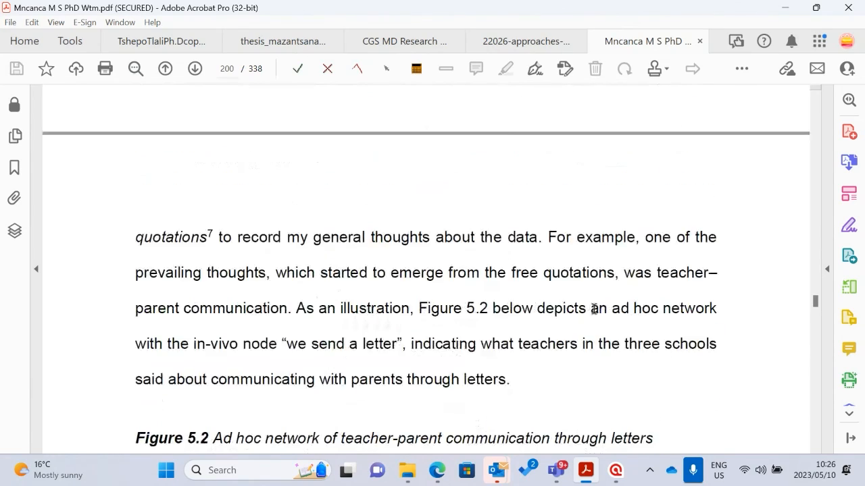
scroll(597, 306, up, 3)
scroll(463, 313, down, 10)
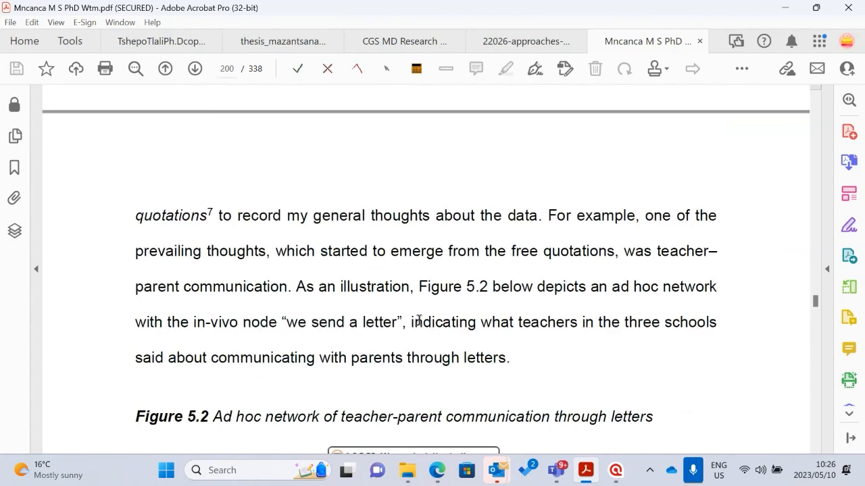
Examine Figure 5.2, the ad hoc network of quotations linked to the in-vivo code "We send a letter"
scroll(461, 314, down, 5)
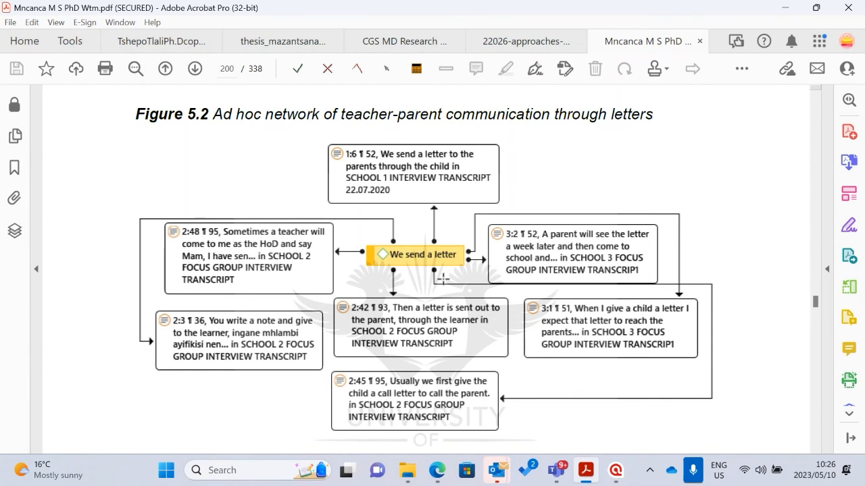
scroll(441, 277, up, 1)
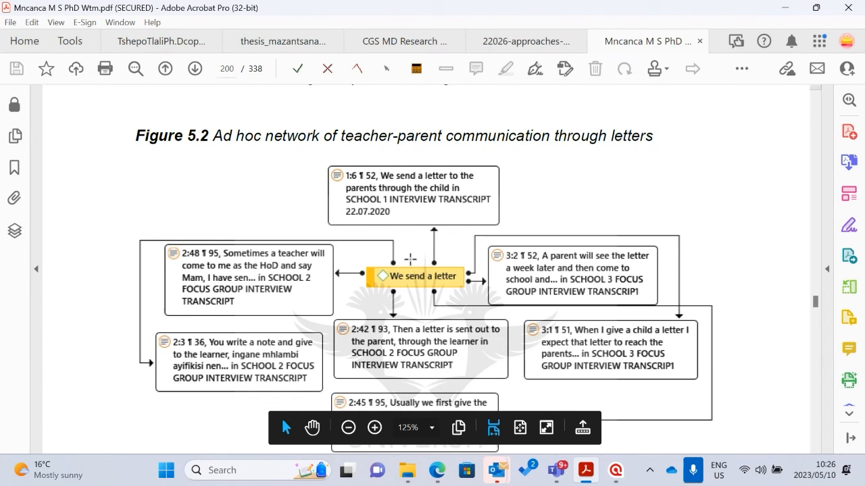
scroll(328, 231, down, 1)
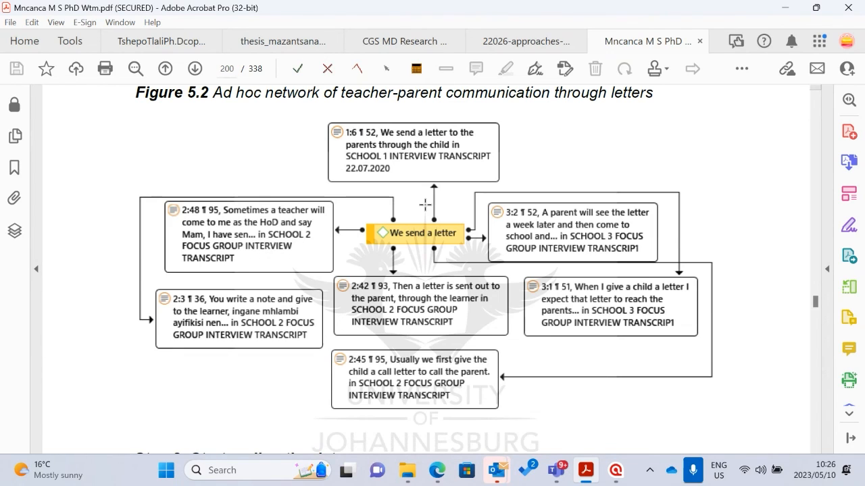
scroll(453, 267, up, 1)
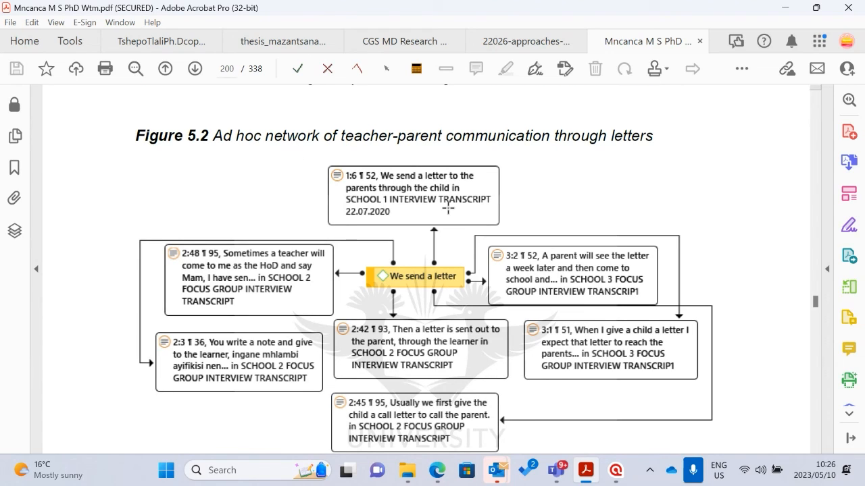
Move on to Step 3, Start coding the data, and examine the coded interview transcript segments in Figure 5.3
scroll(412, 215, down, 15)
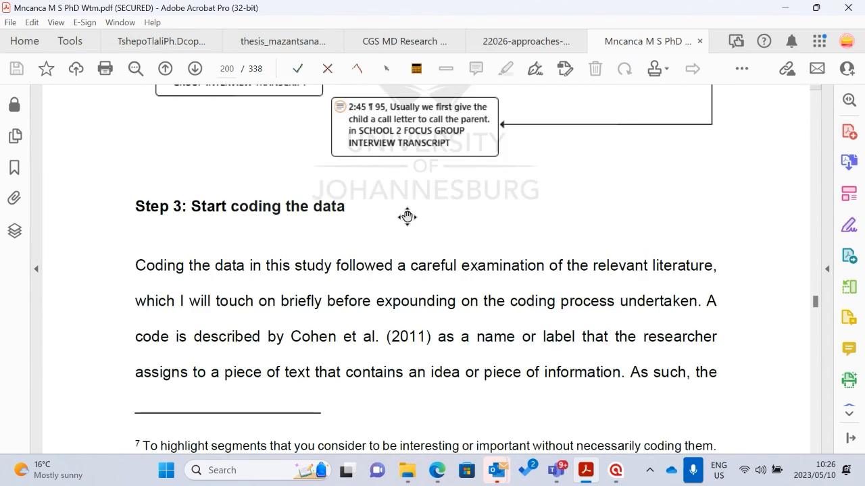
scroll(411, 203, down, 15)
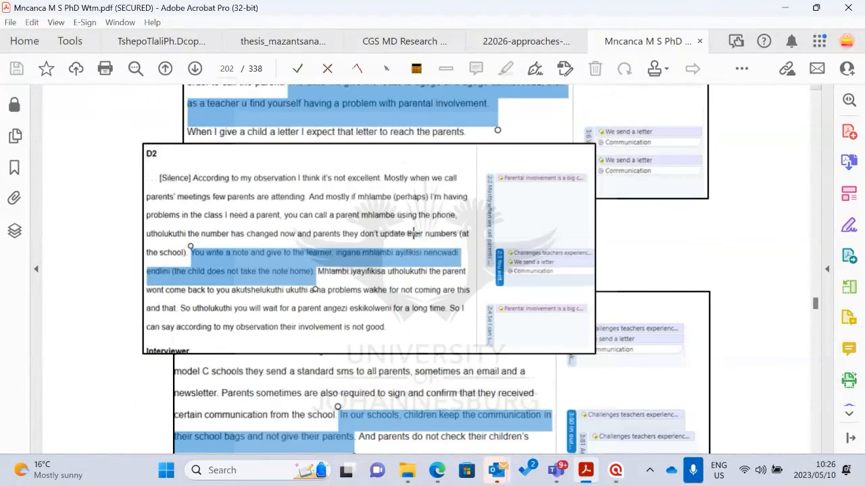
scroll(392, 273, up, 2)
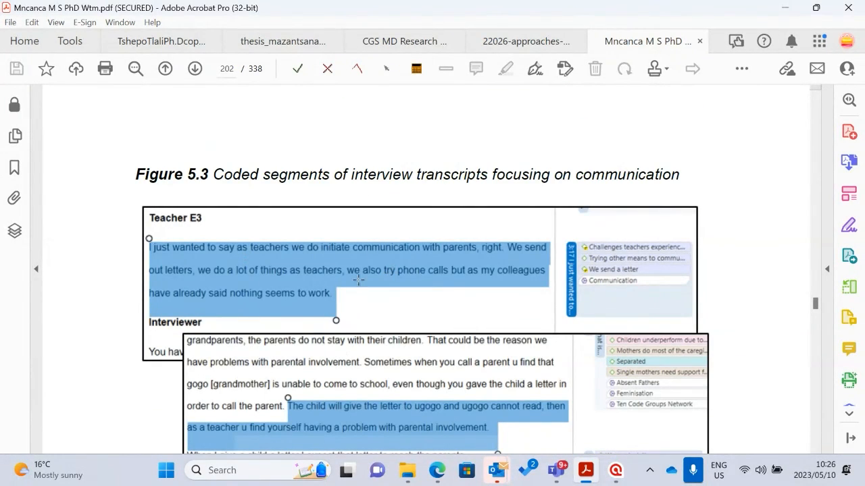
scroll(619, 270, down, 3)
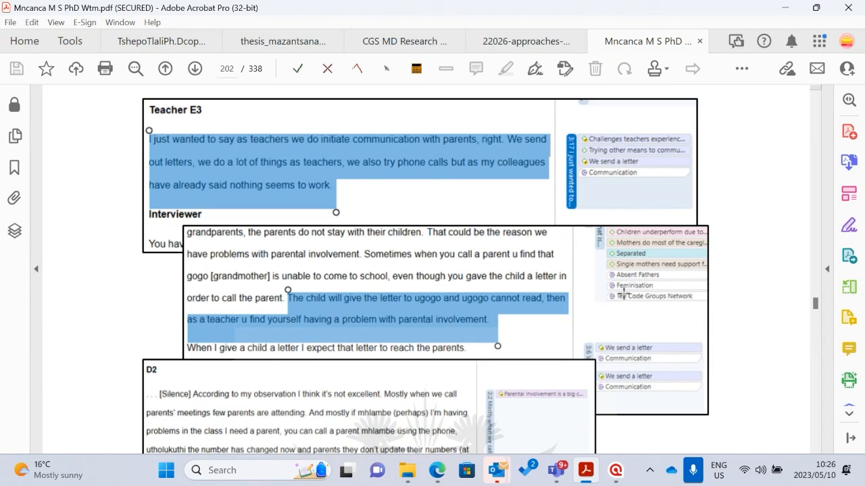
Find Figure 5.4 and examine the Excel export of the first 20 initial codes with their groundedness and density
scroll(527, 277, down, 20)
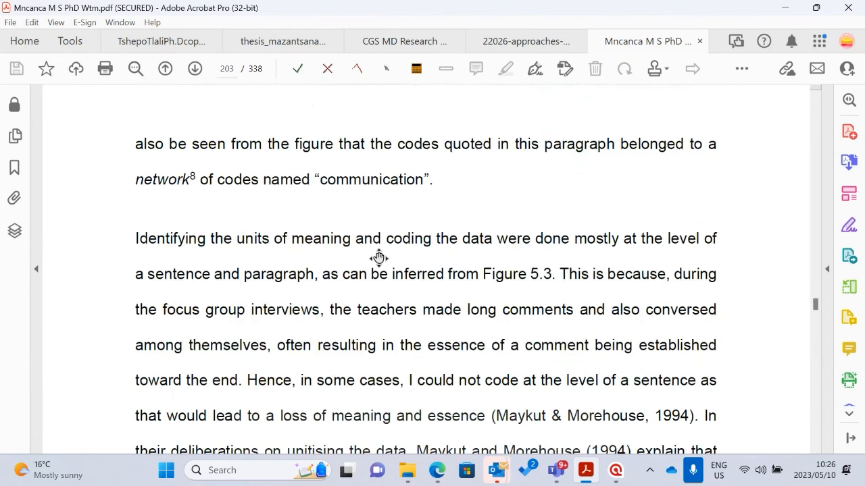
scroll(378, 257, down, 20)
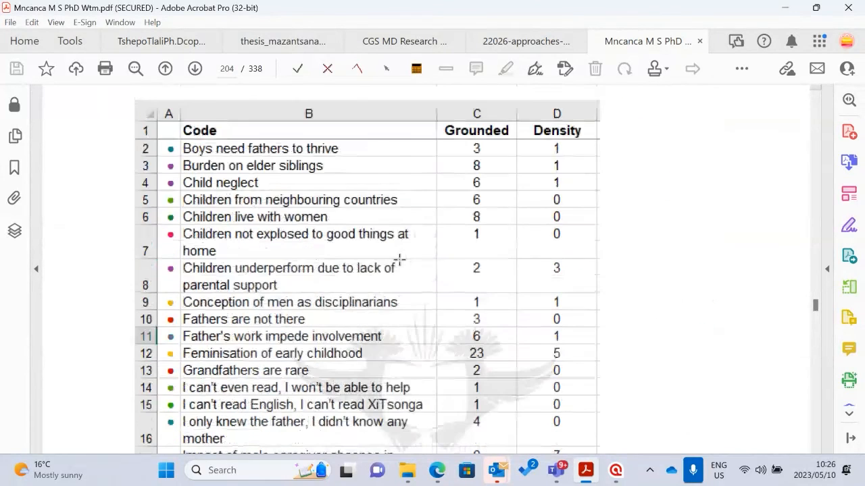
scroll(230, 212, up, 4)
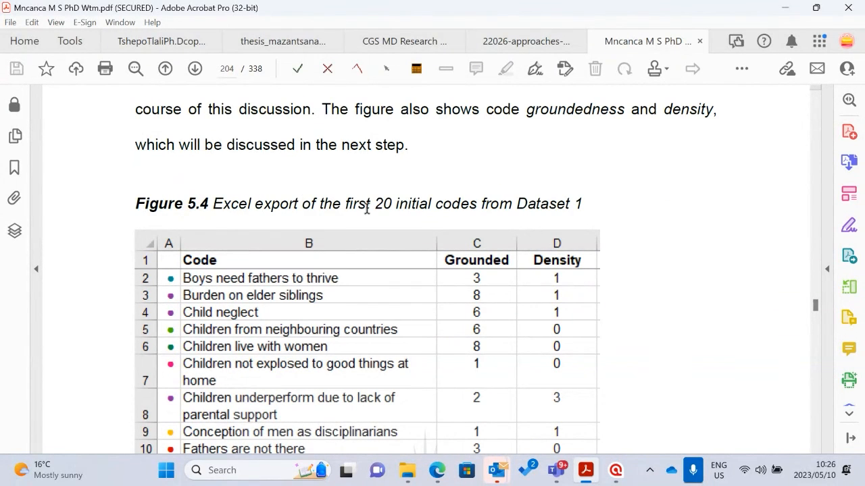
scroll(415, 274, down, 3)
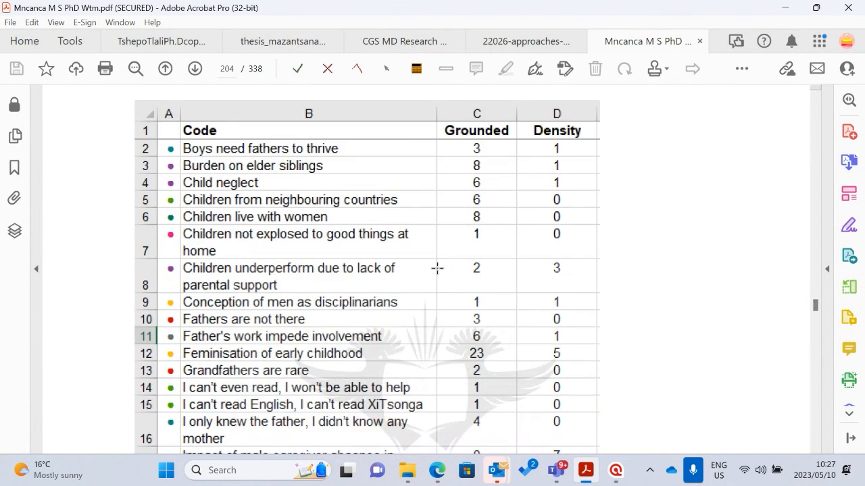
scroll(440, 267, up, 2)
scroll(433, 267, down, 2)
scroll(293, 312, up, 2)
scroll(300, 257, up, 1)
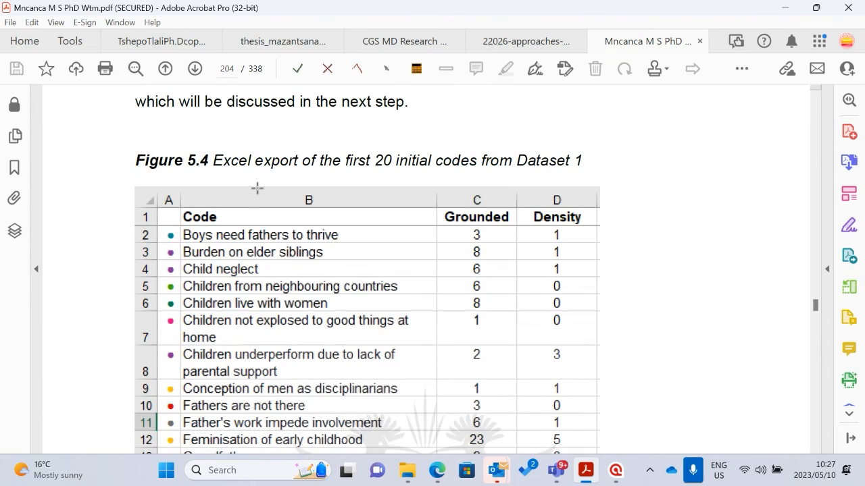
Continue to Table 5.2 and examine the code co-occurrence table of overlapping codes with its explanation
scroll(293, 208, down, 10)
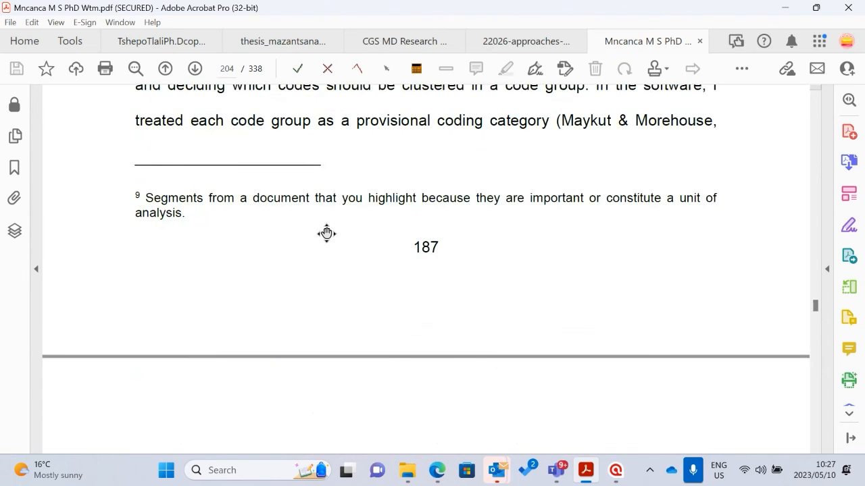
scroll(326, 234, down, 20)
scroll(410, 239, up, 5)
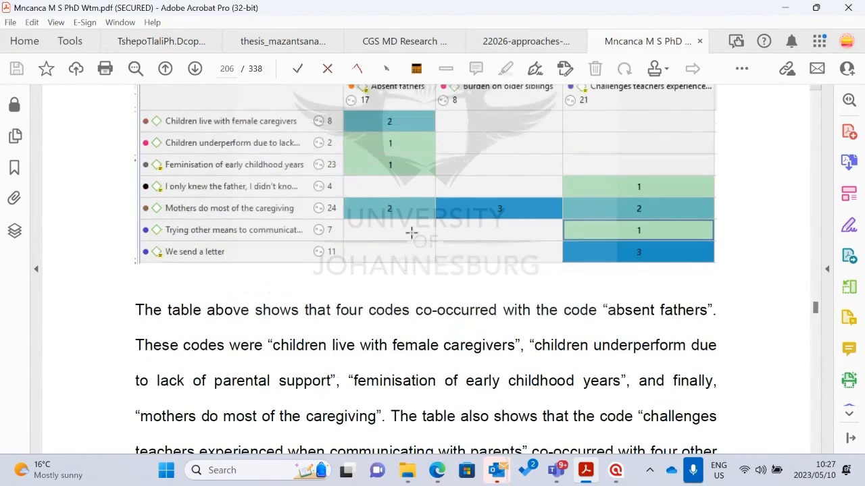
scroll(397, 225, down, 3)
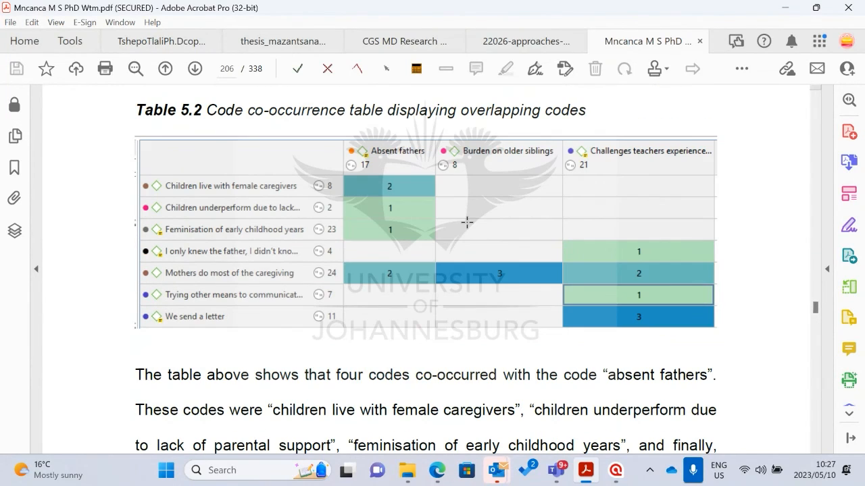
scroll(406, 223, down, 3)
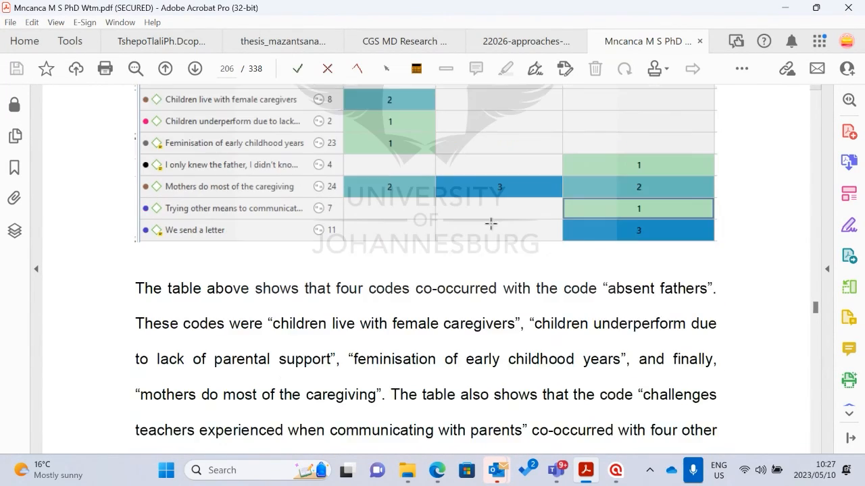
scroll(494, 222, up, 4)
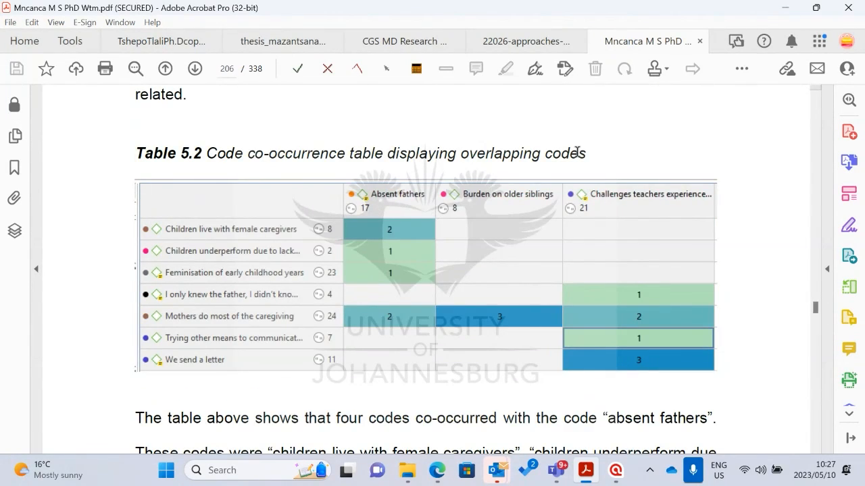
scroll(576, 153, down, 7)
scroll(444, 193, up, 7)
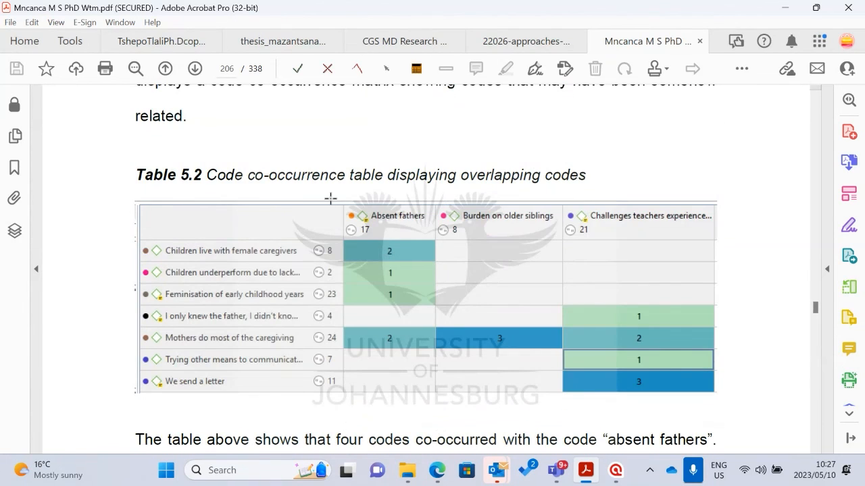
Examine Figure 5.6, the ATLAS.ti excerpt on merging and clustering similar codes, including the highlighted codes and their groups
scroll(401, 251, down, 20)
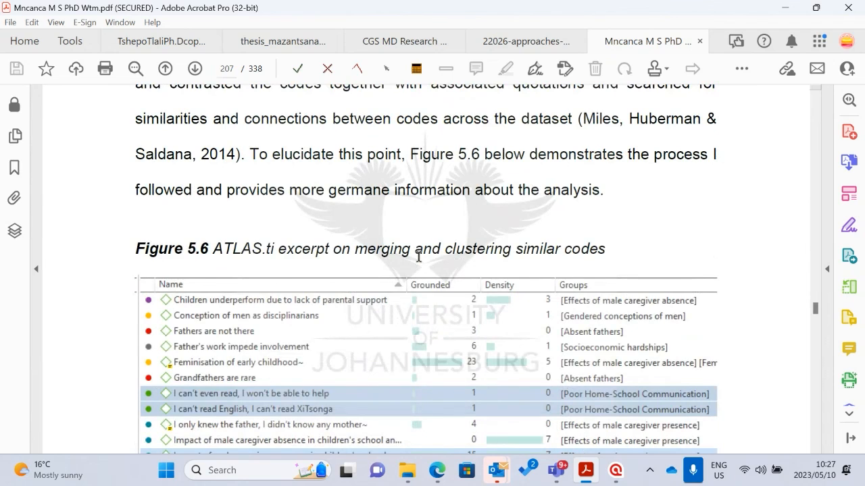
scroll(418, 257, down, 3)
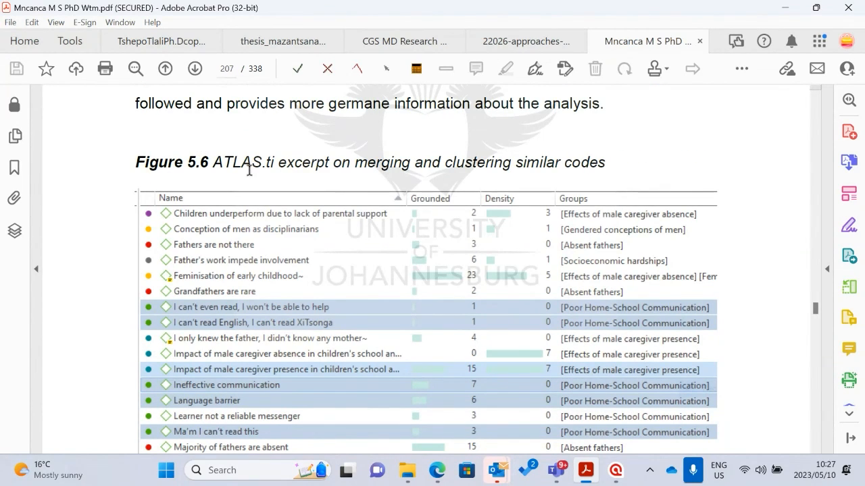
scroll(249, 169, down, 1)
scroll(325, 201, down, 2)
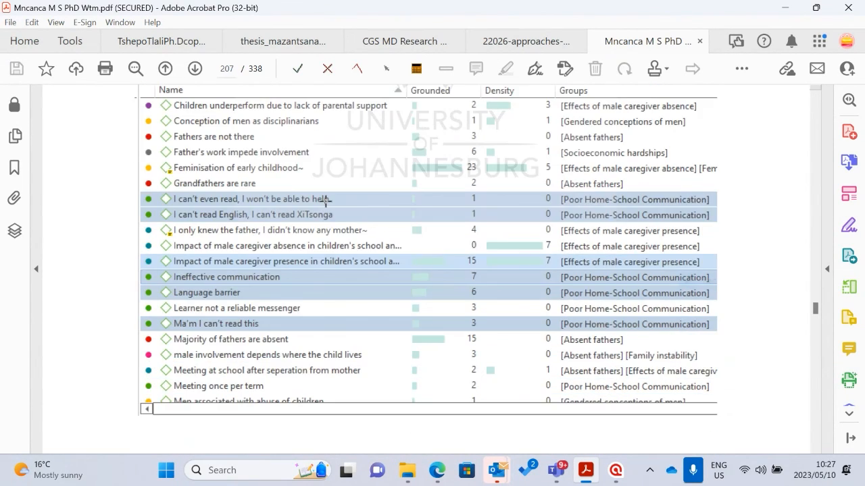
scroll(270, 151, up, 3)
scroll(327, 296, down, 2)
scroll(299, 261, down, 10)
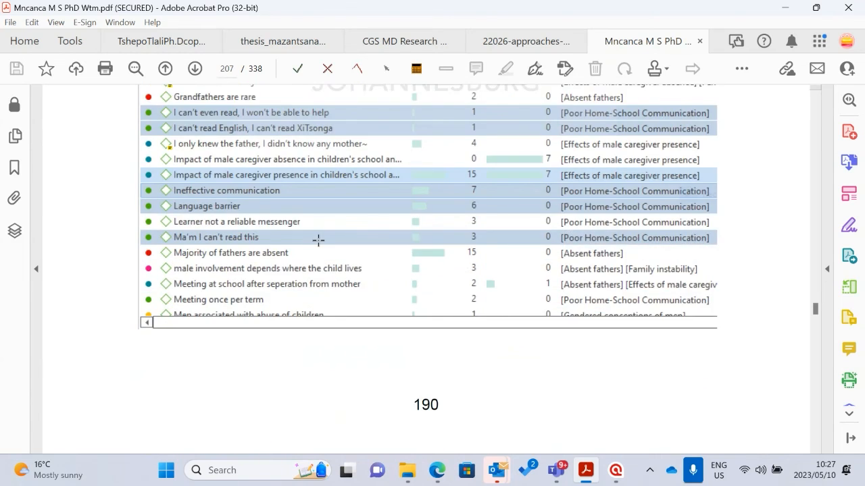
Examine the Figure 5.7 network comparing the code groups on male caregiver absence and presence
scroll(336, 263, down, 8)
scroll(335, 262, up, 4)
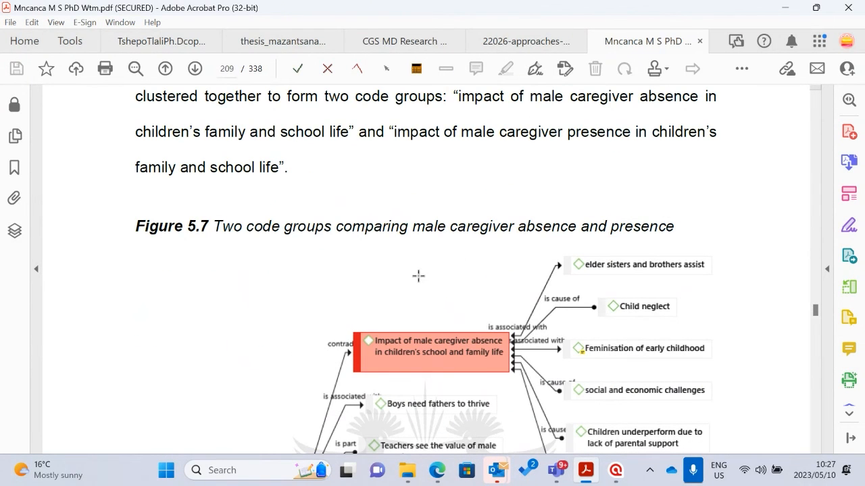
scroll(417, 277, down, 3)
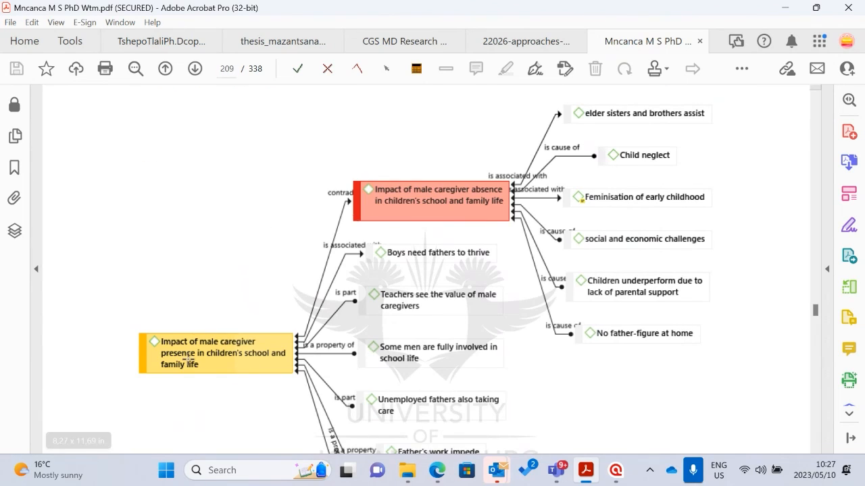
scroll(649, 200, up, 1)
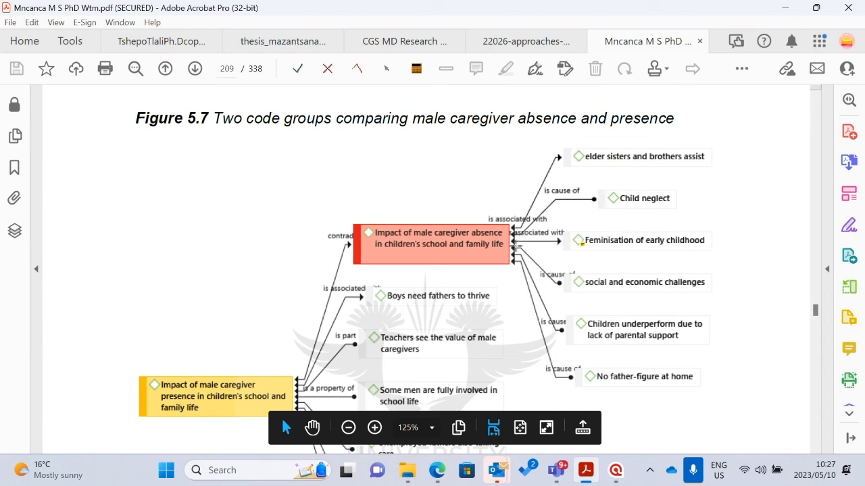
scroll(426, 245, down, 4)
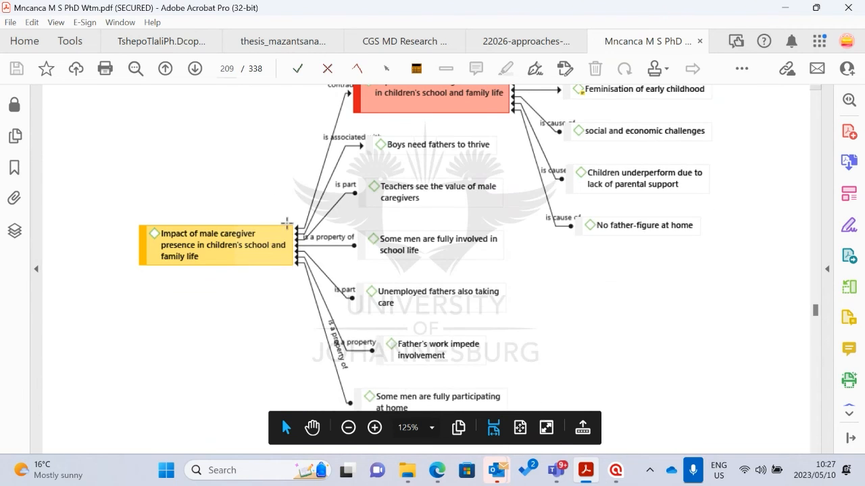
Skim the numbered list of code groups with their codes and continue to the passage on winnowing the data
scroll(290, 224, down, 3)
scroll(411, 202, down, 20)
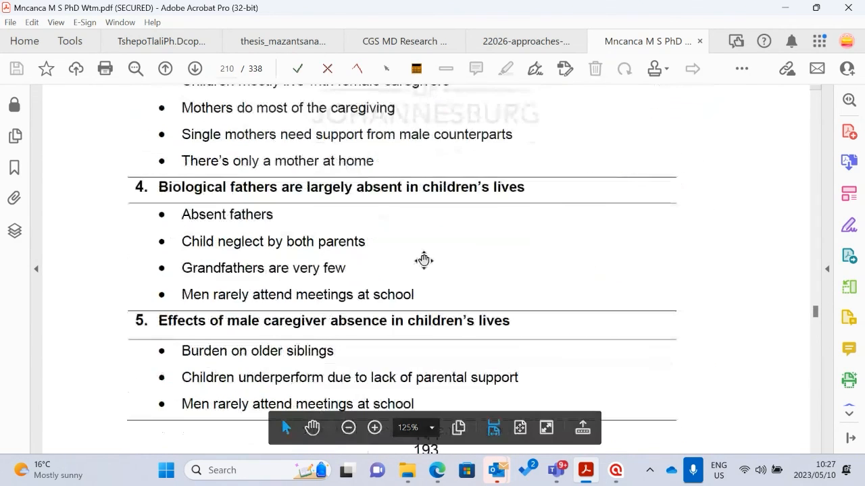
scroll(424, 278, down, 10)
scroll(425, 281, down, 20)
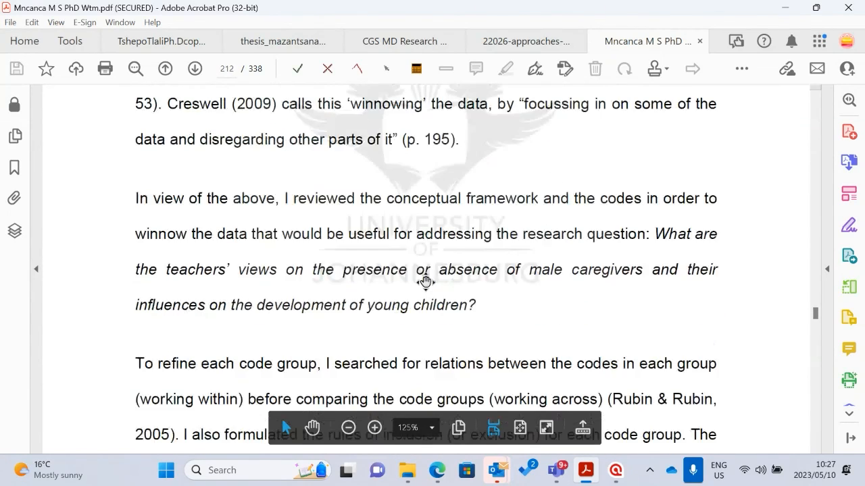